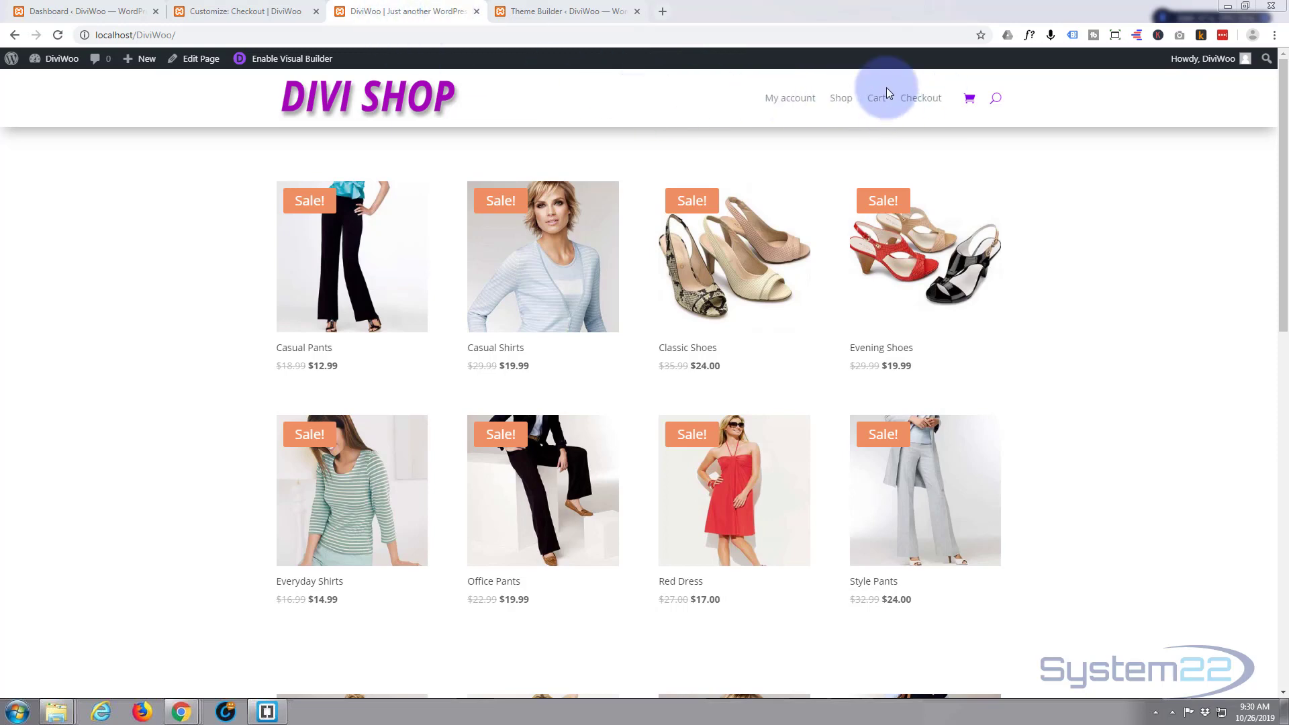
Open the shop's cart page and examine how its custom template looks from header to product grid.
click(549, 12)
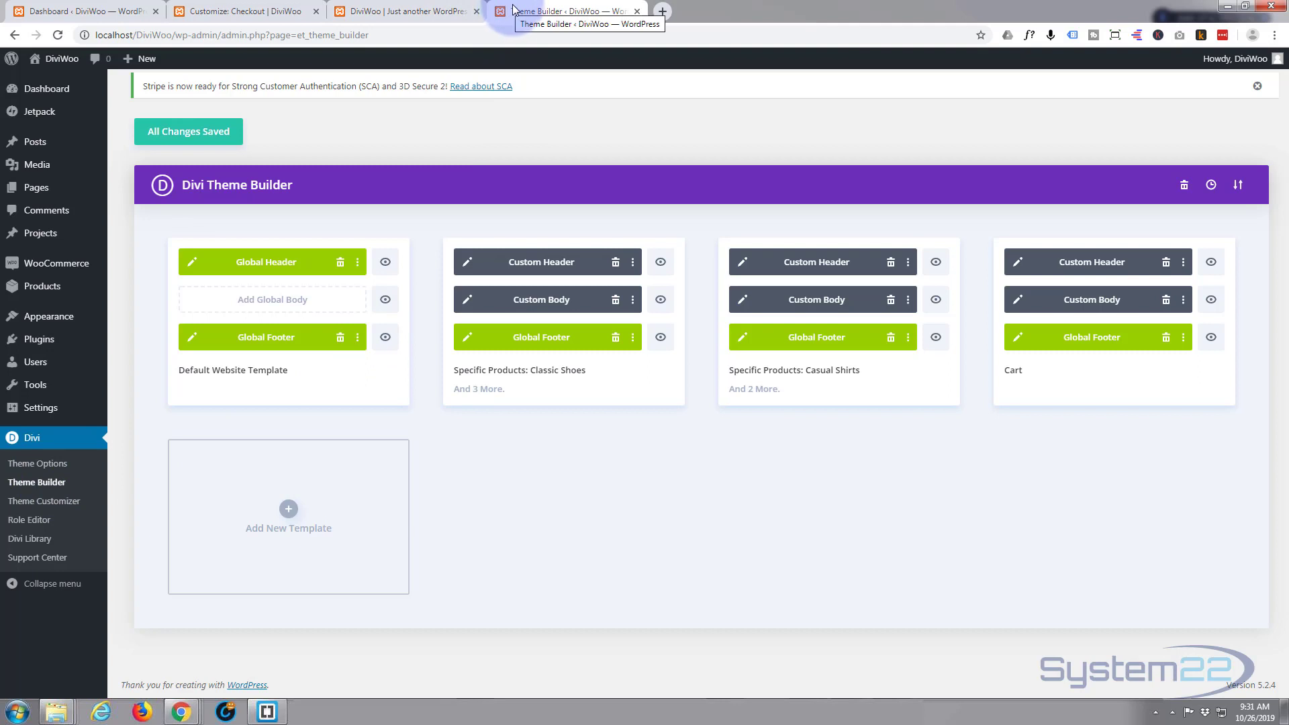
click(412, 12)
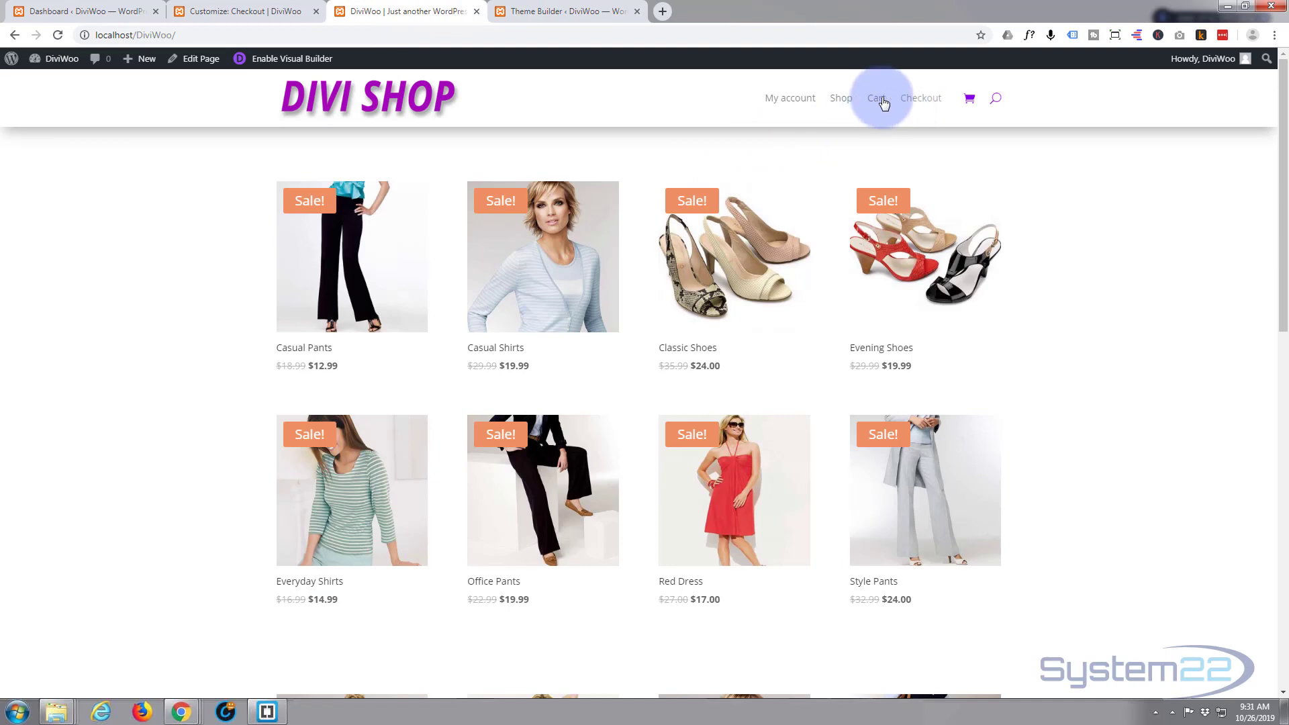
click(970, 100)
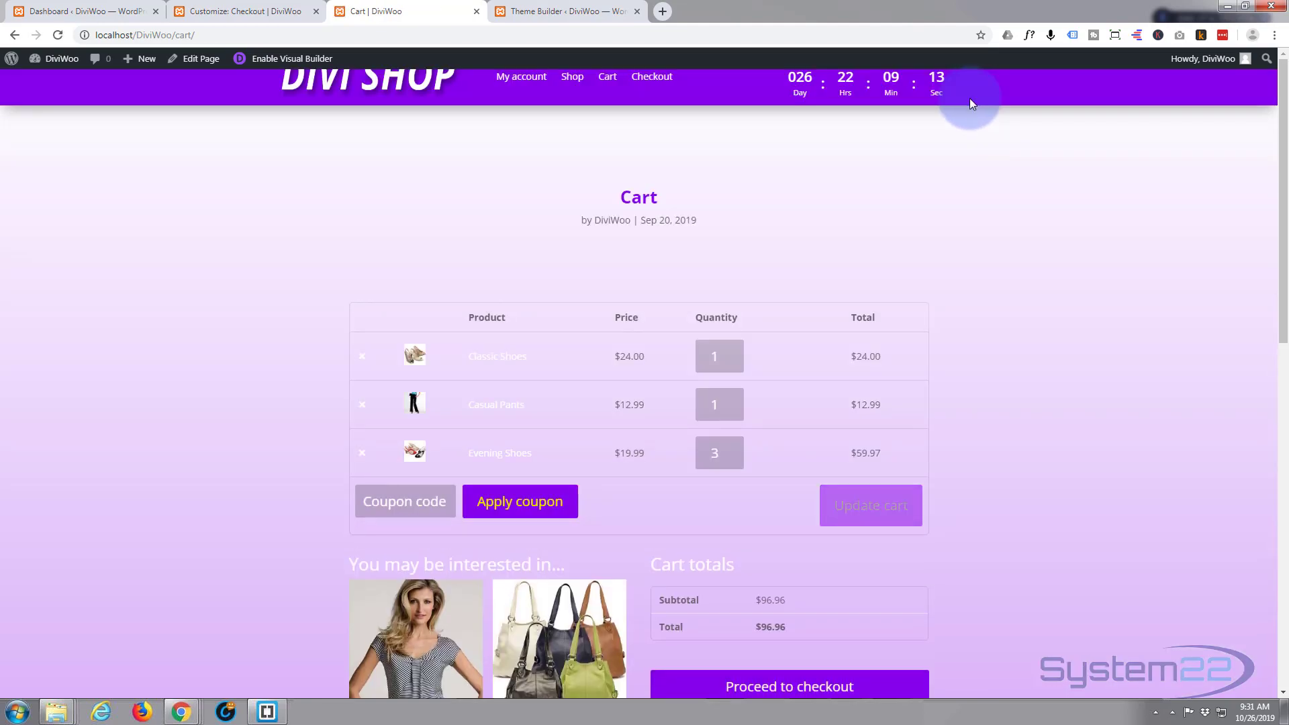
scroll(998, 220, down, 8)
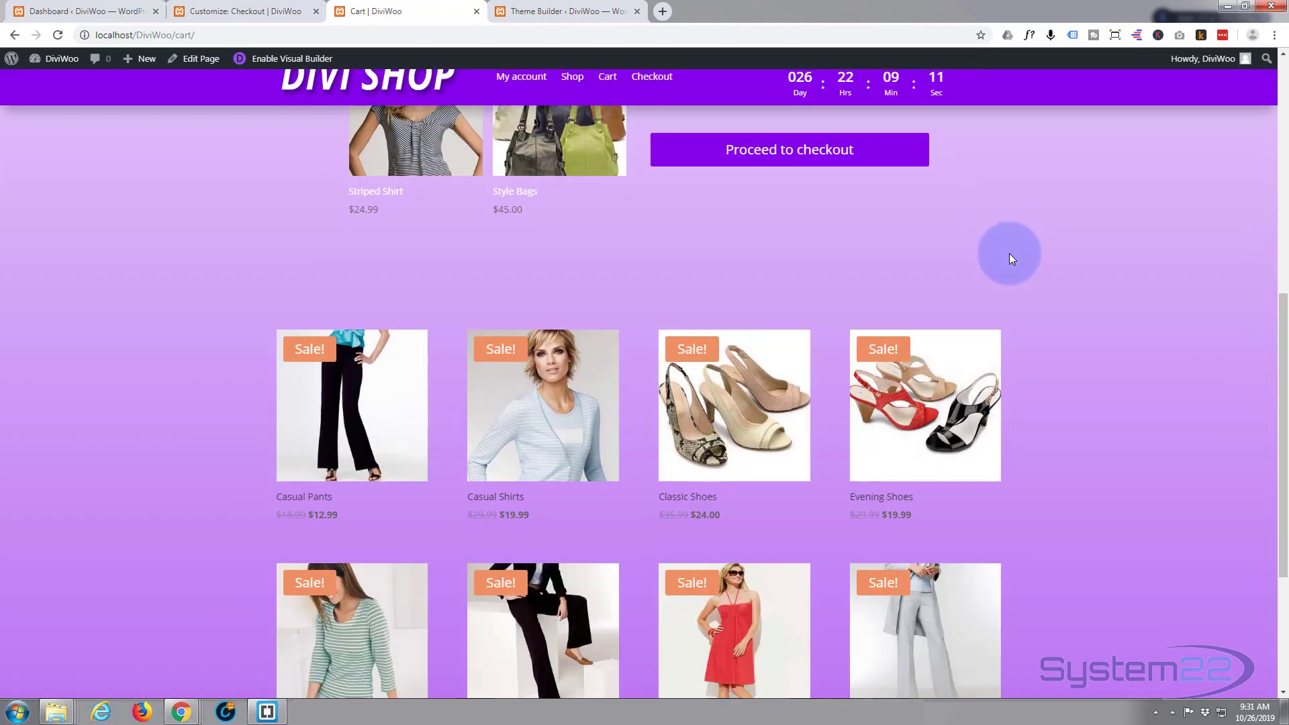
scroll(864, 487, up, 5)
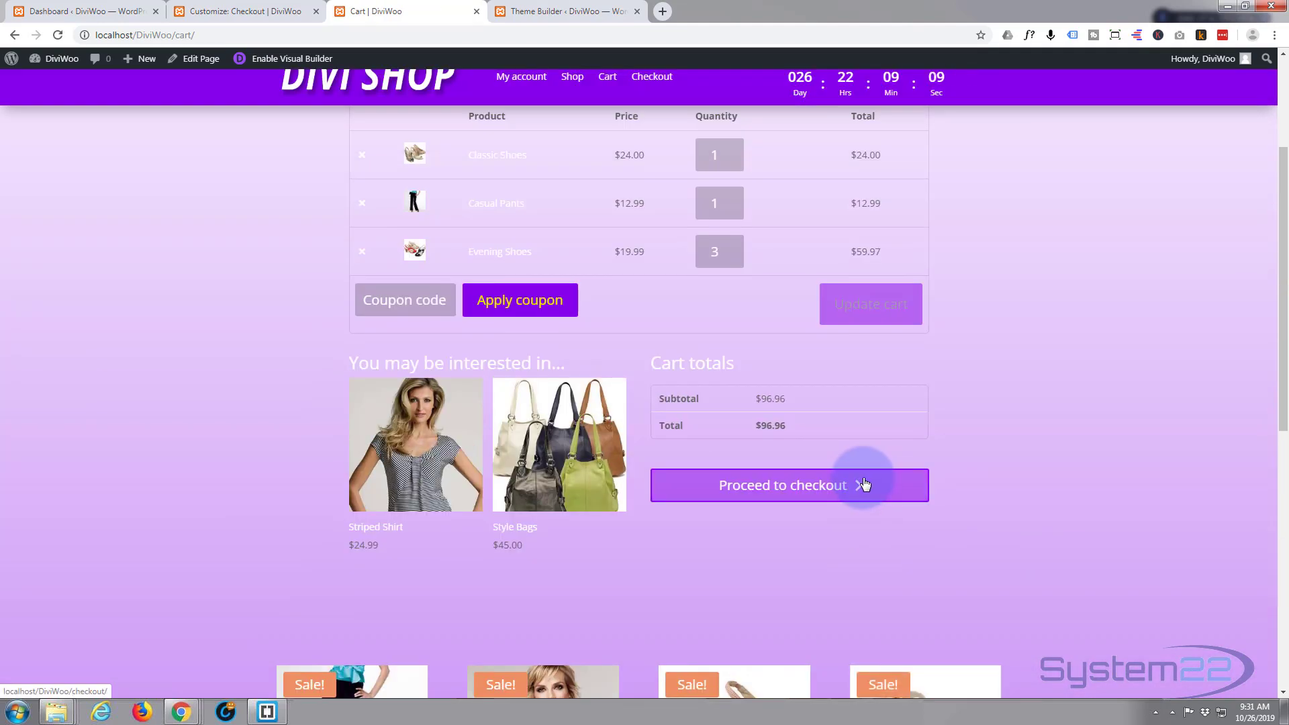
scroll(1162, 434, up, 3)
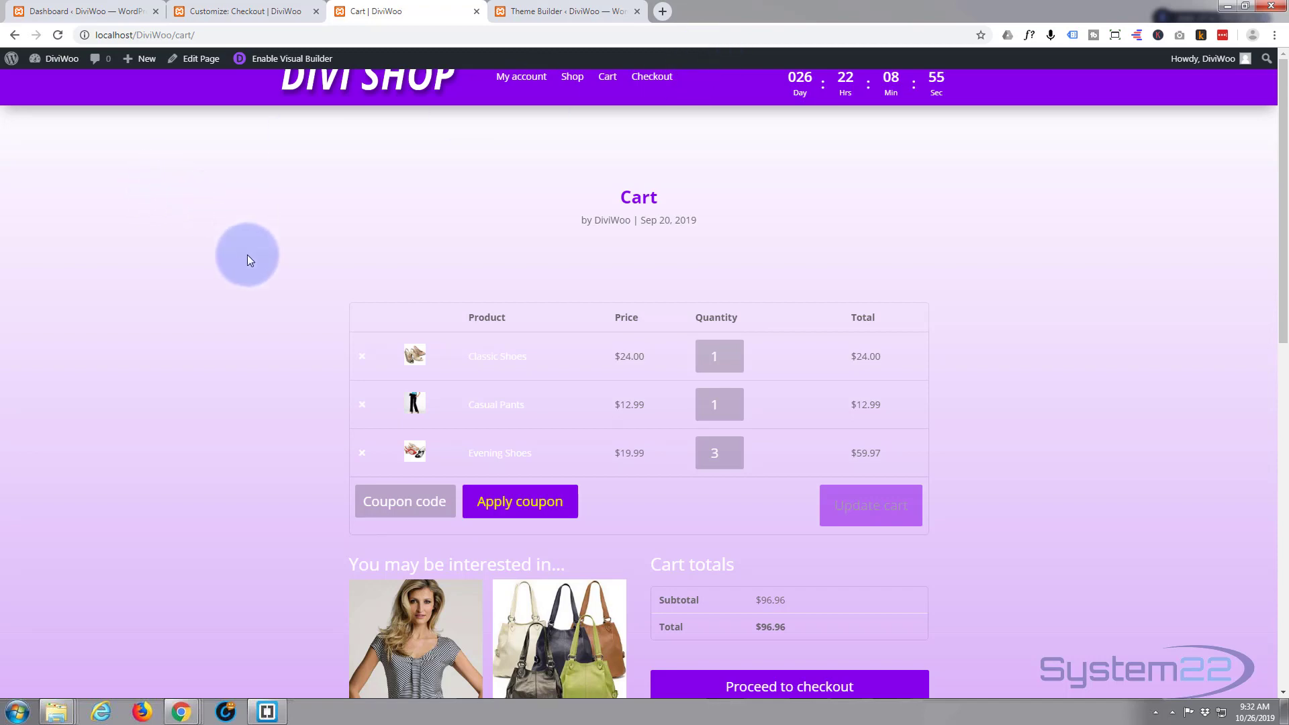
scroll(247, 259, down, 8)
scroll(208, 310, up, 3)
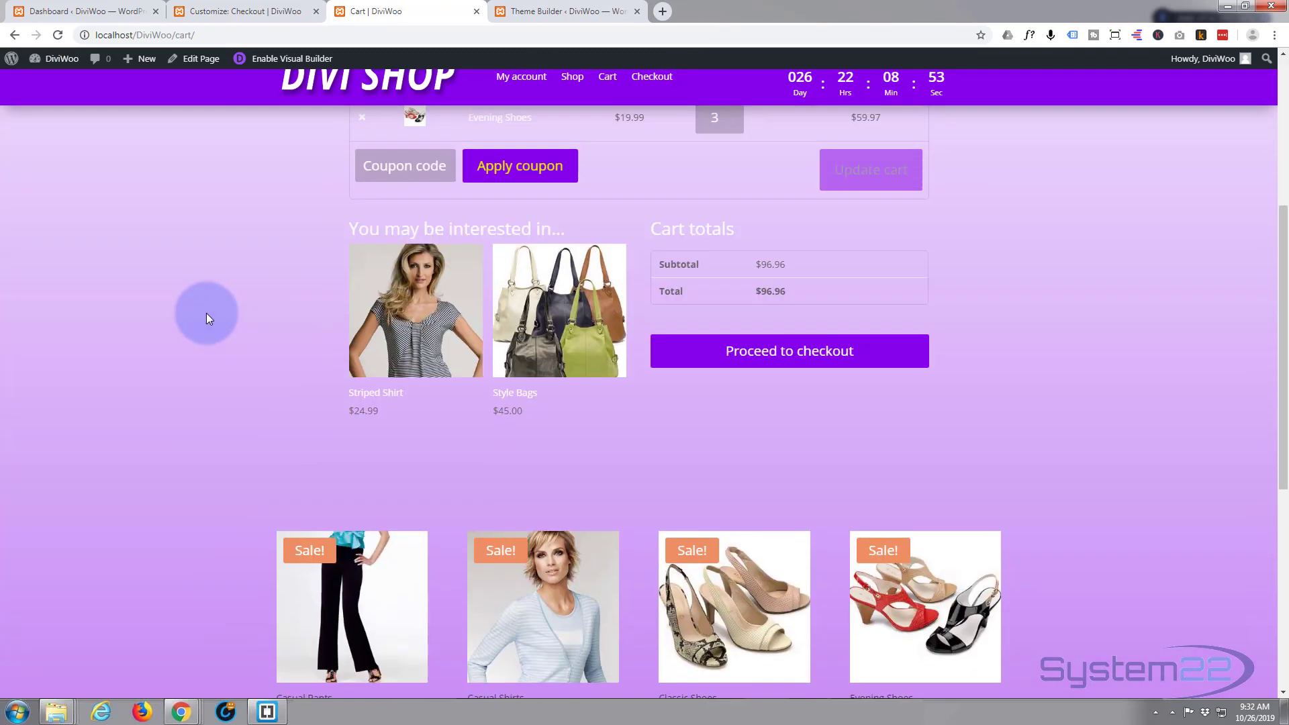
scroll(207, 311, up, 5)
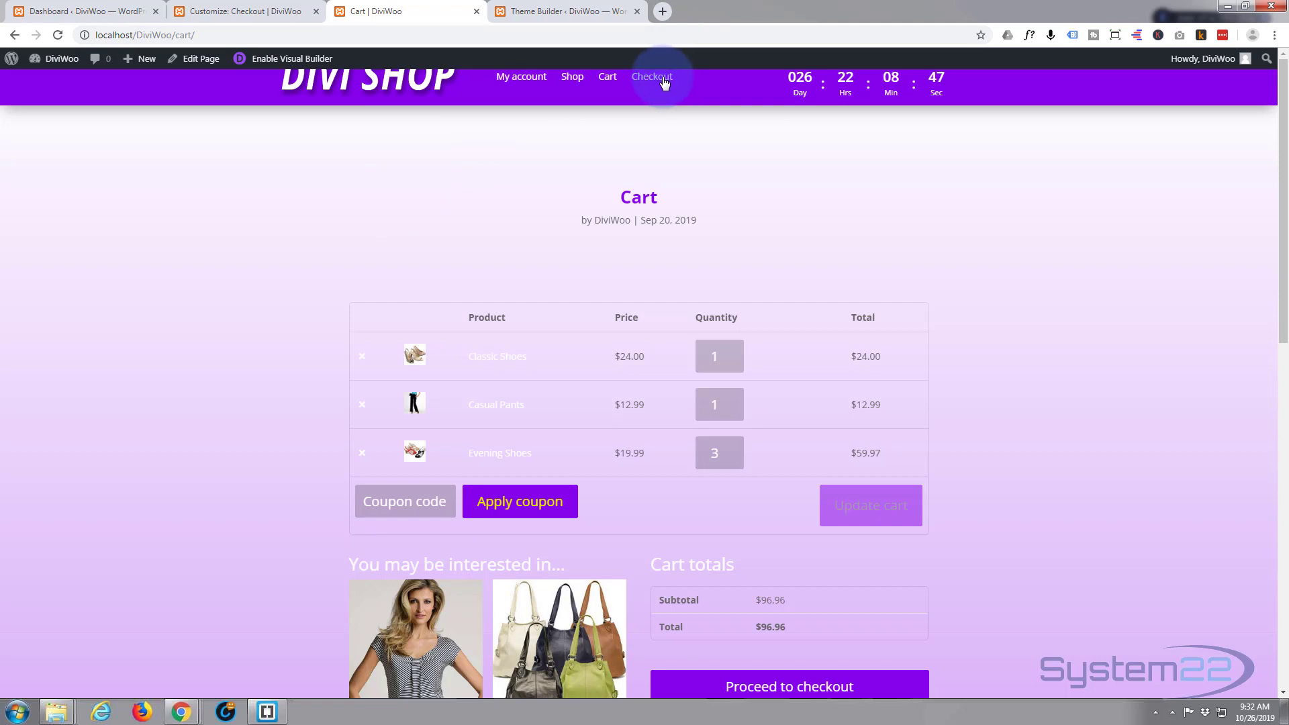
Open the shop's checkout page and examine its current layout down to the footer.
click(669, 79)
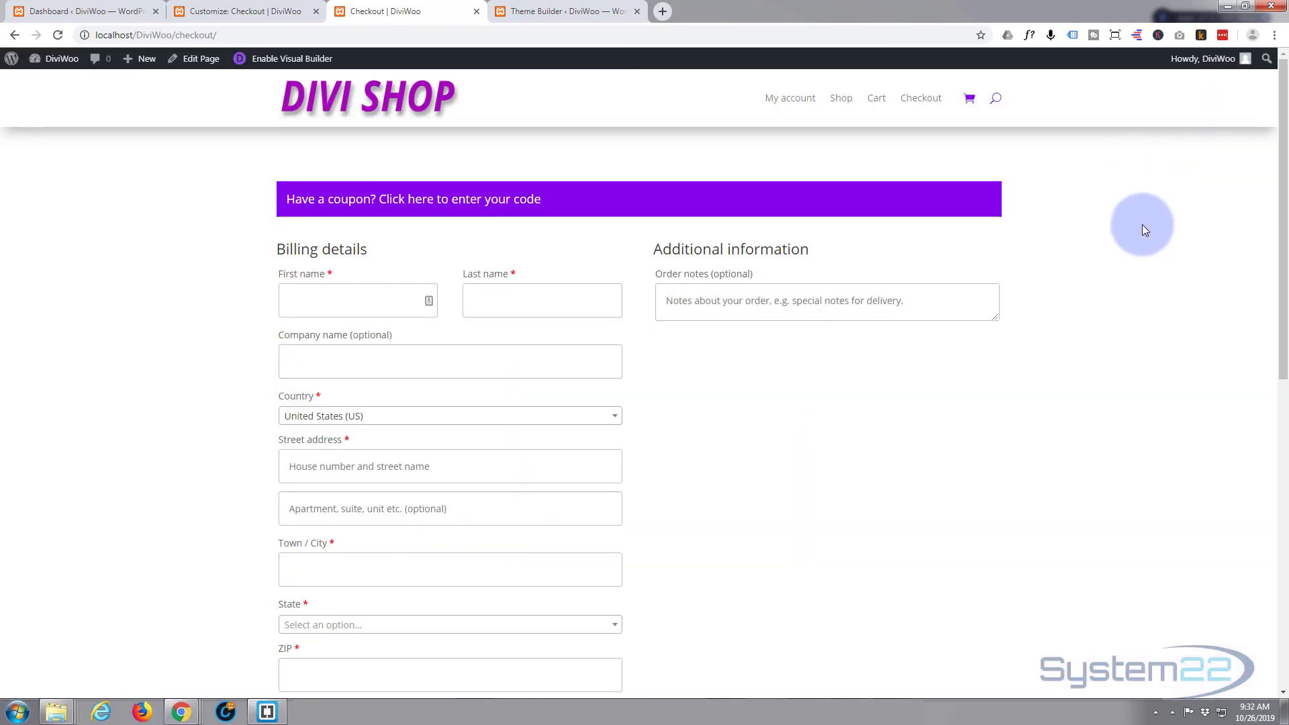
scroll(1142, 225, down, 10)
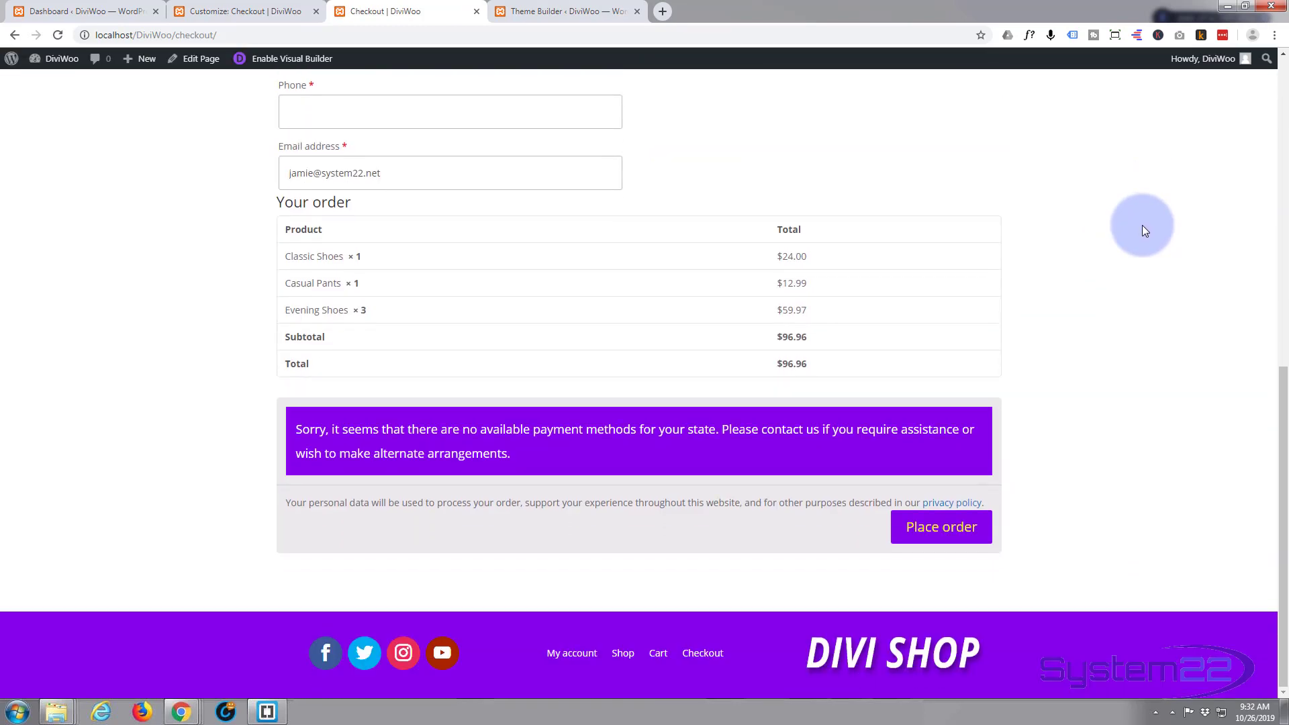
scroll(1141, 224, up, 10)
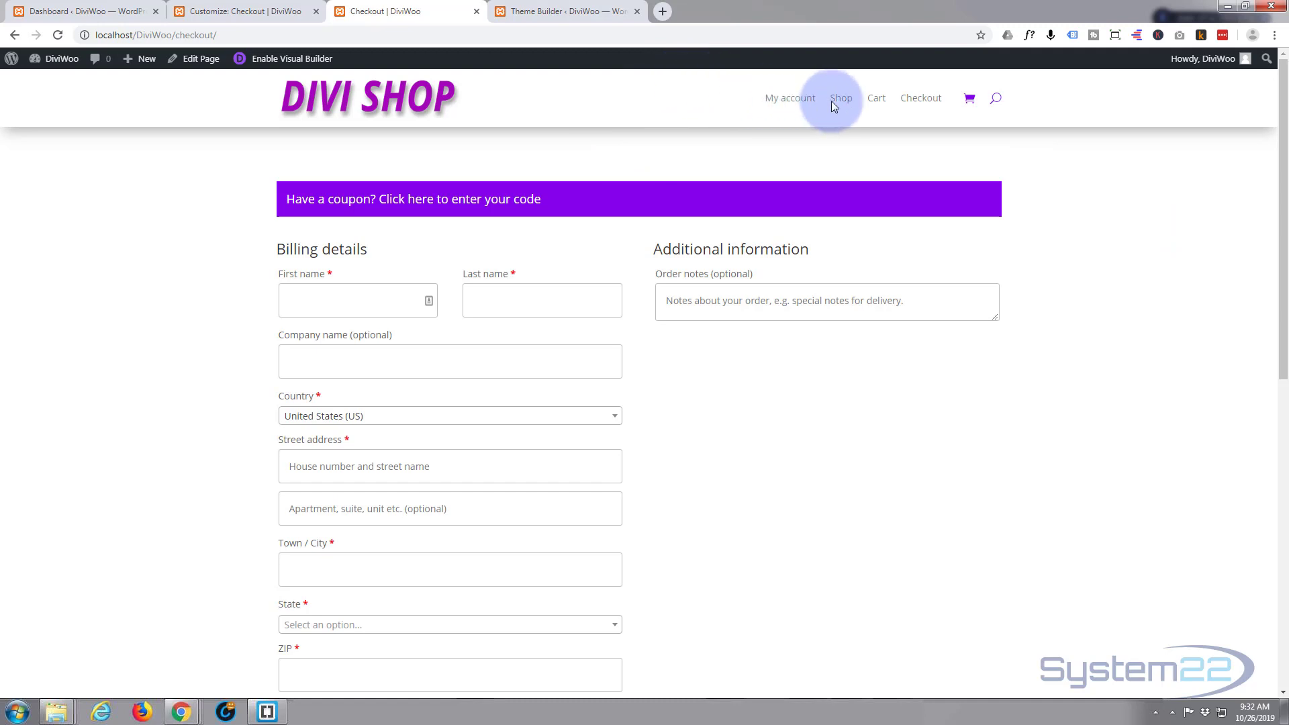
In the Theme Builder, assign the Cart template to the WooCommerce Checkout page as well and save the changes.
click(572, 13)
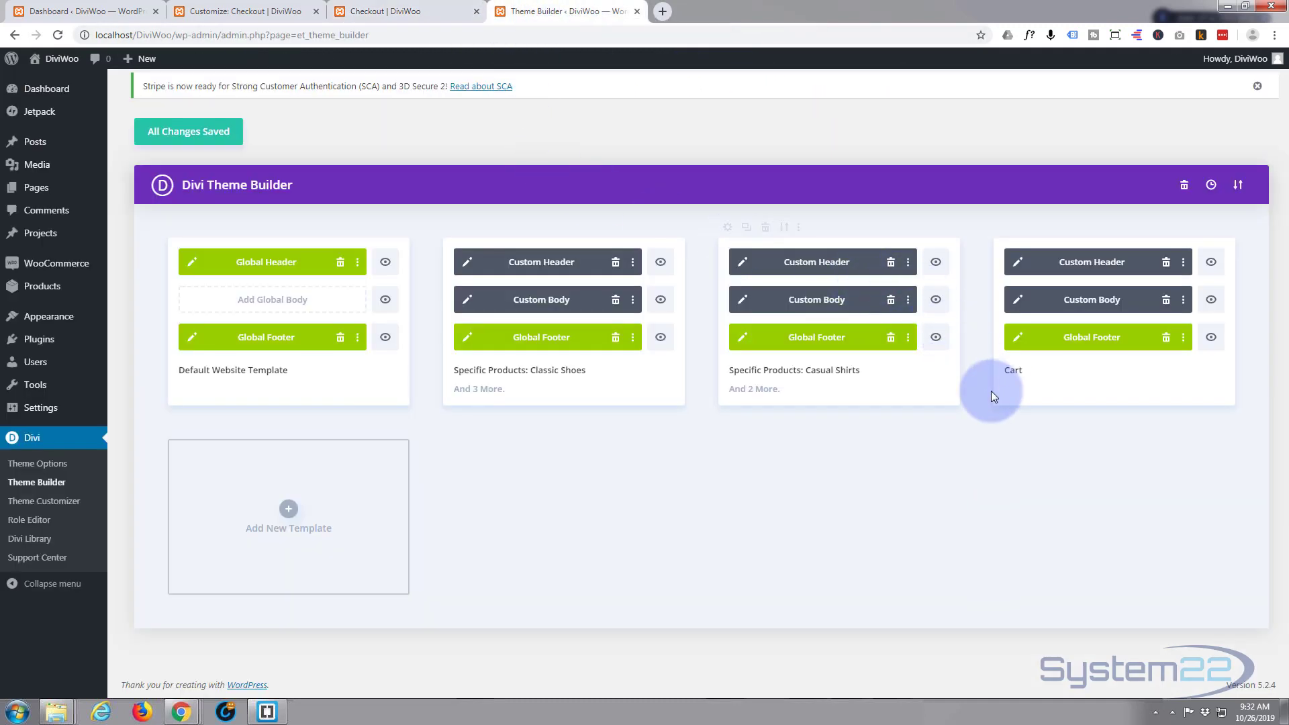
mouse_move(1012, 374)
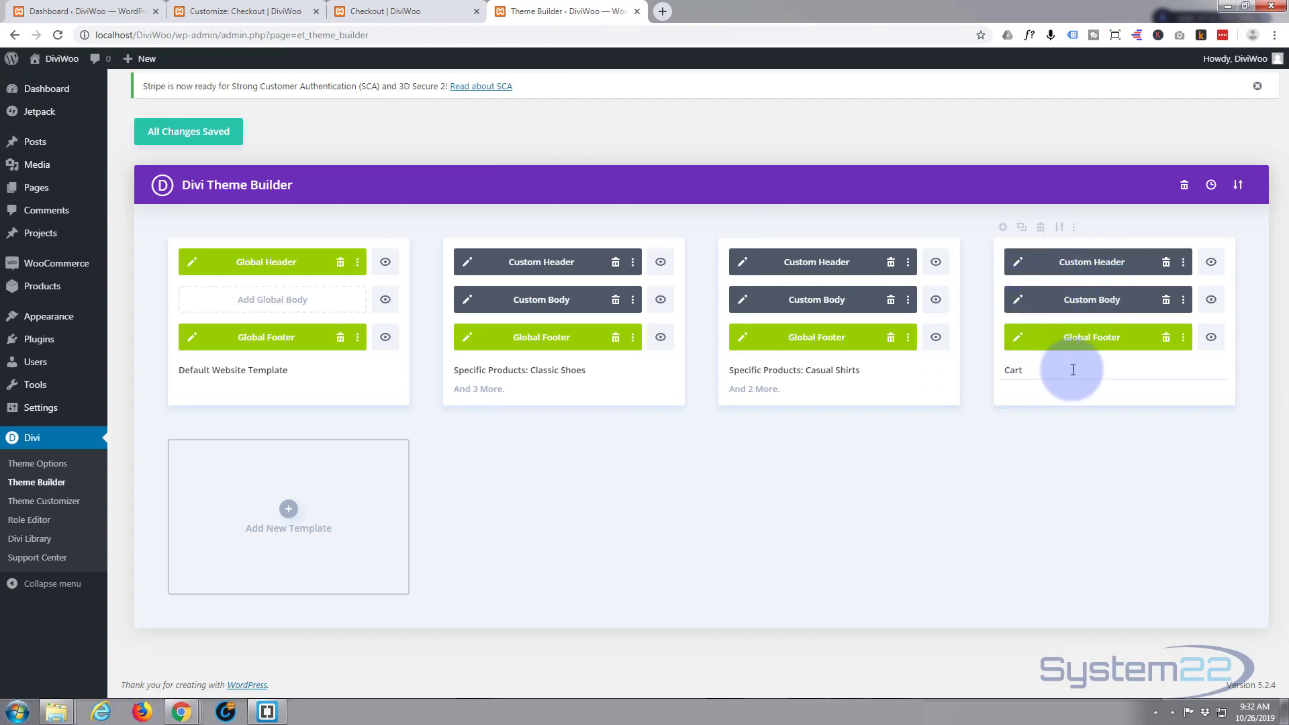
click(1003, 228)
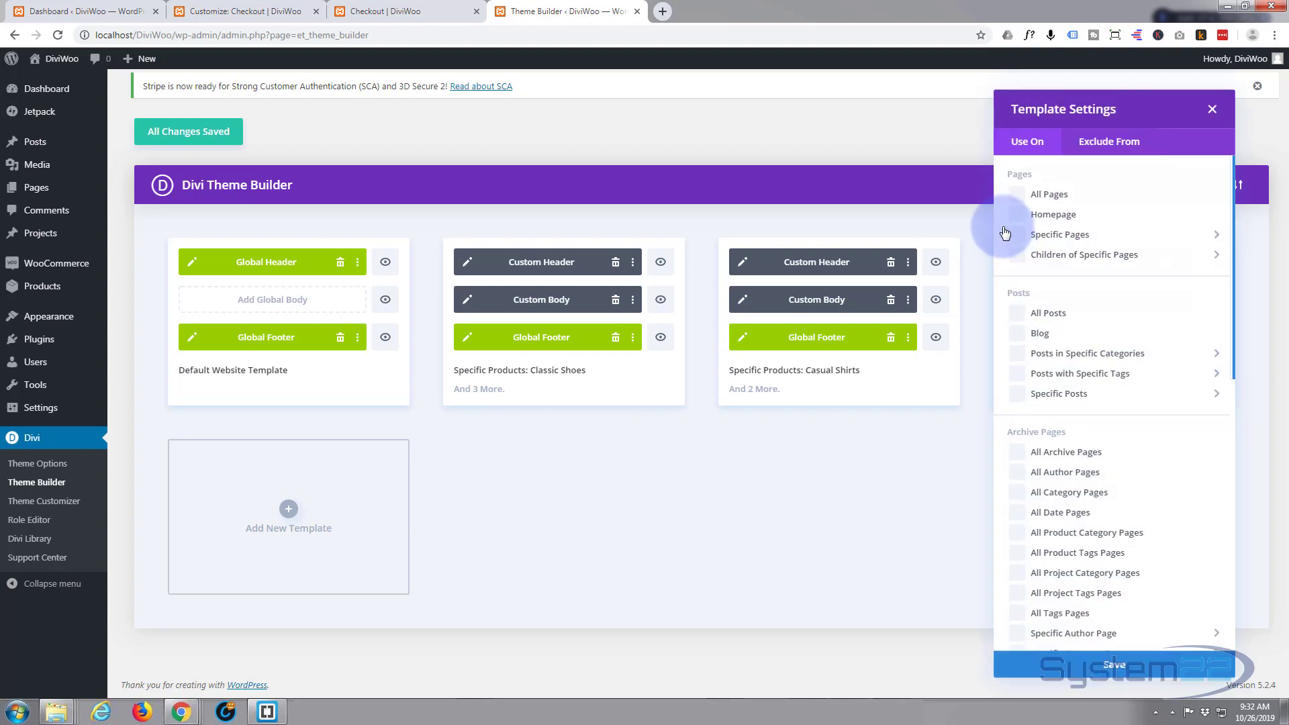
scroll(1144, 399, down, 3)
scroll(1144, 399, down, 3)
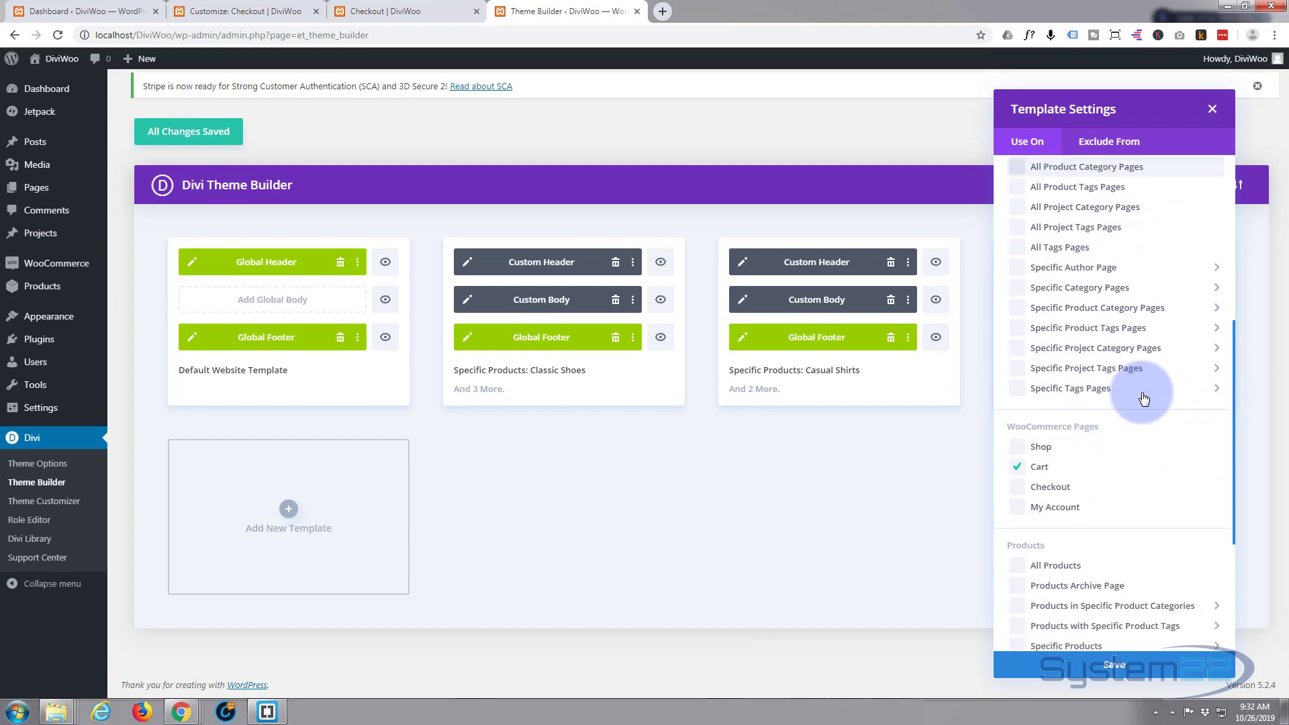
click(1020, 431)
click(1026, 449)
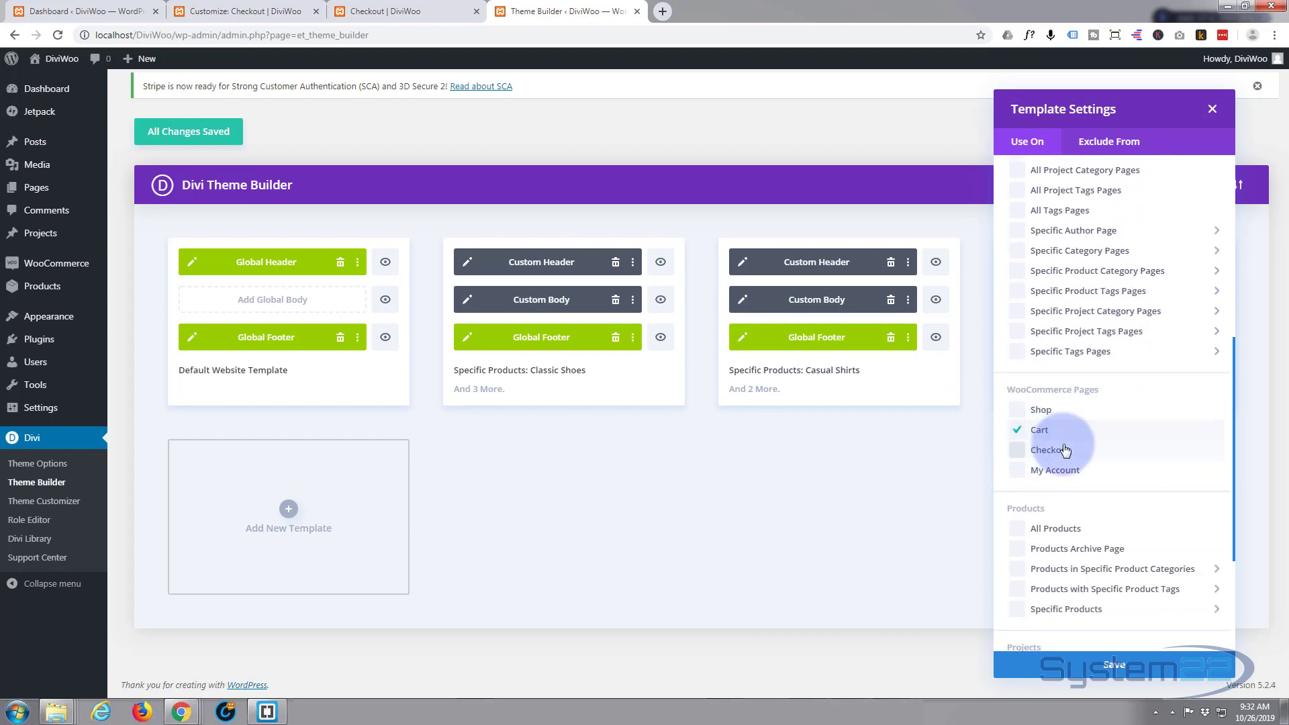
click(1133, 666)
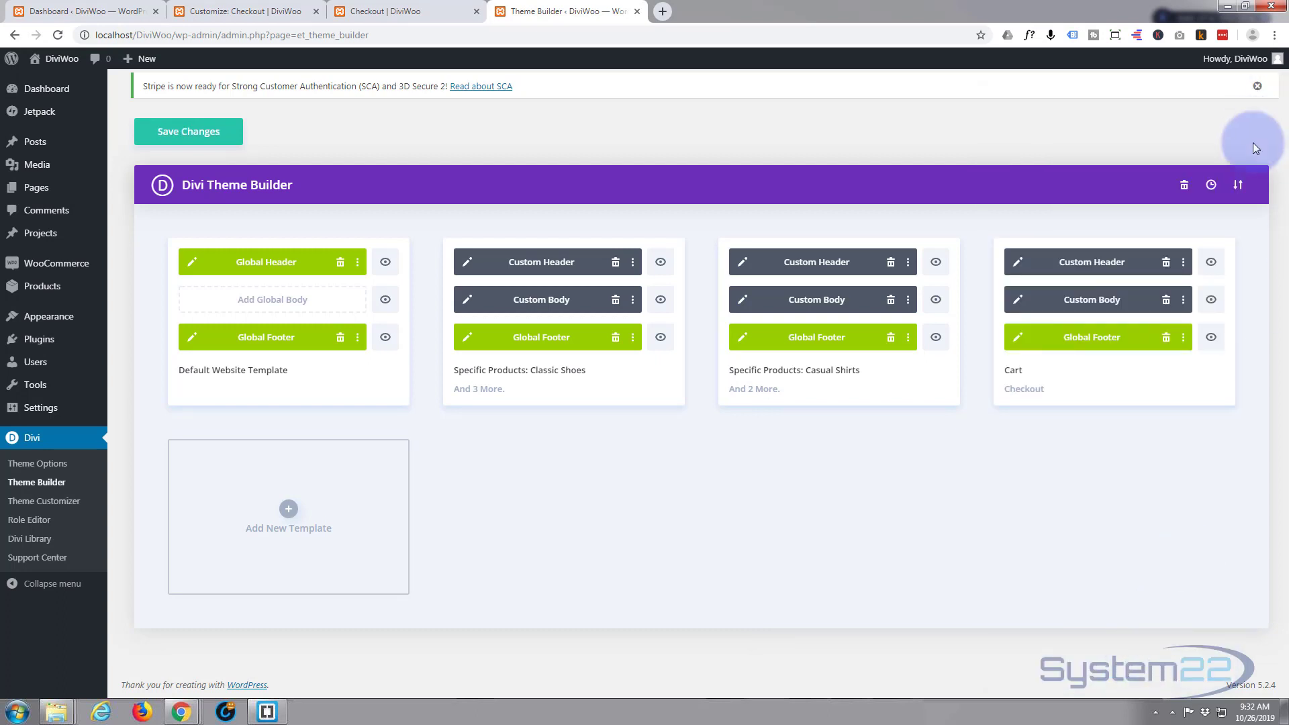
click(232, 131)
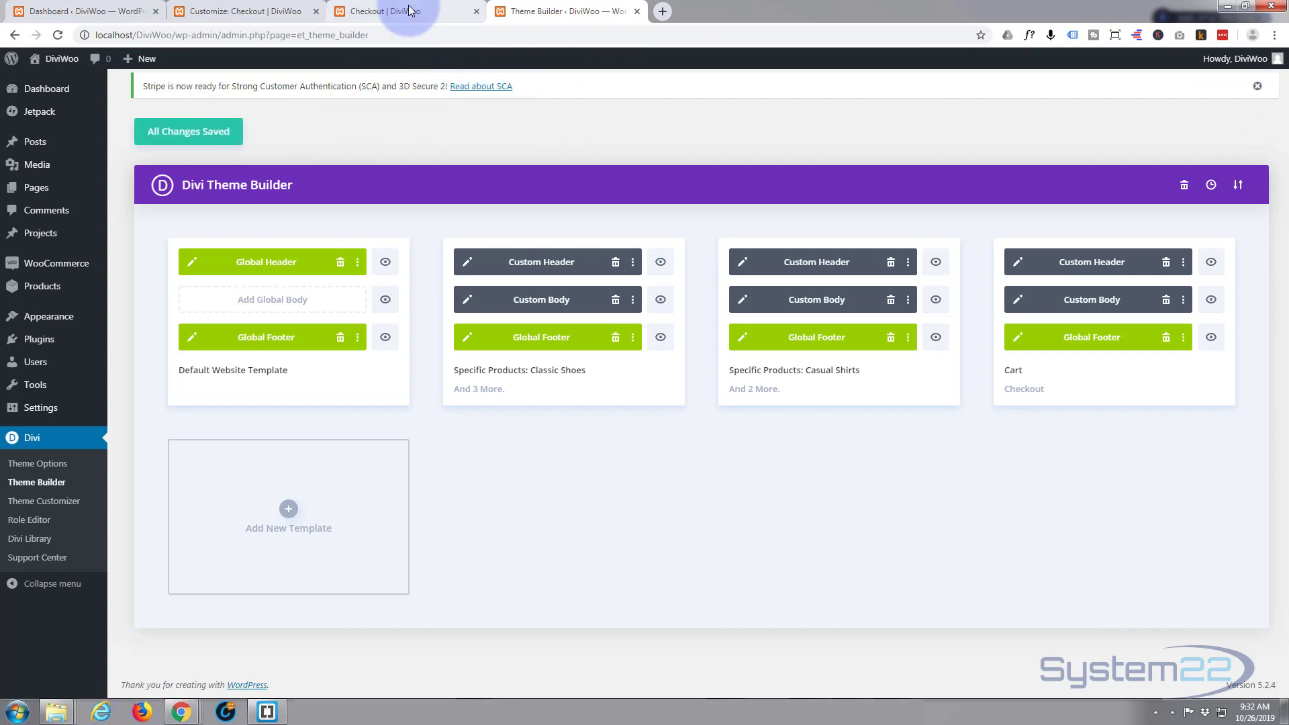
Reload the checkout page and examine how the Cart template's header, background and product grid look on it.
click(458, 12)
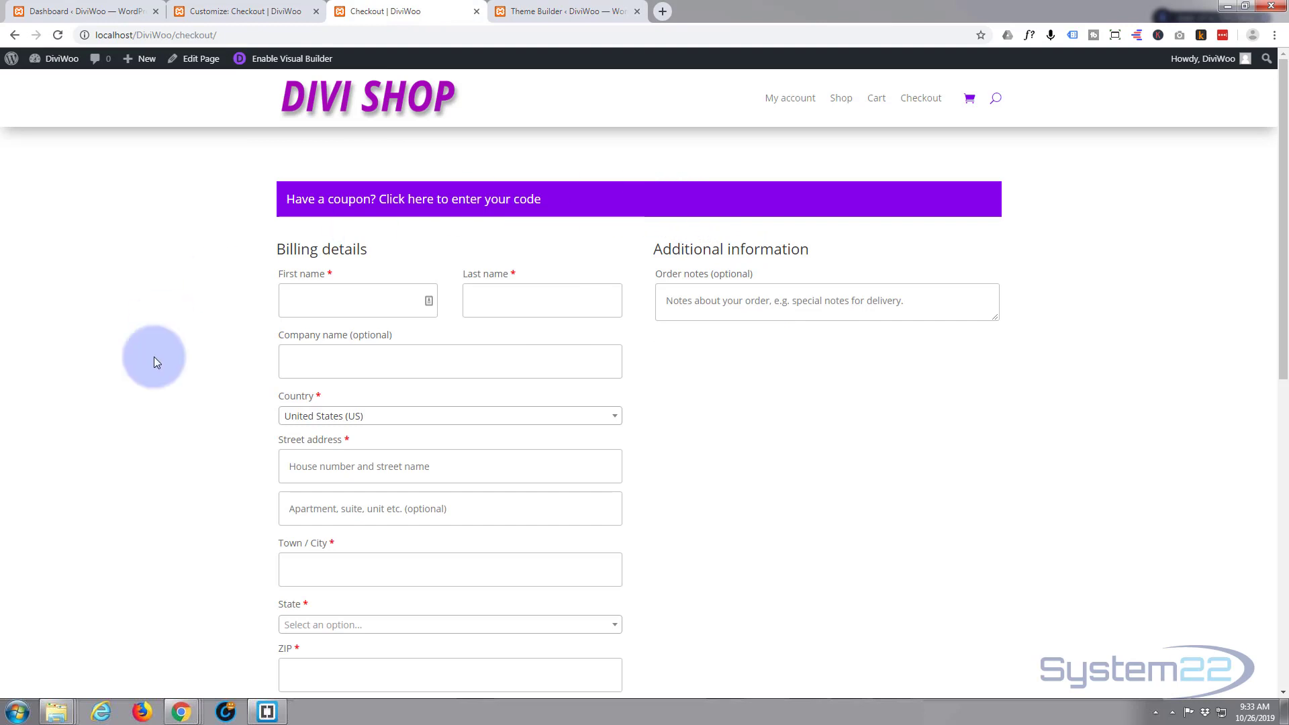
click(58, 37)
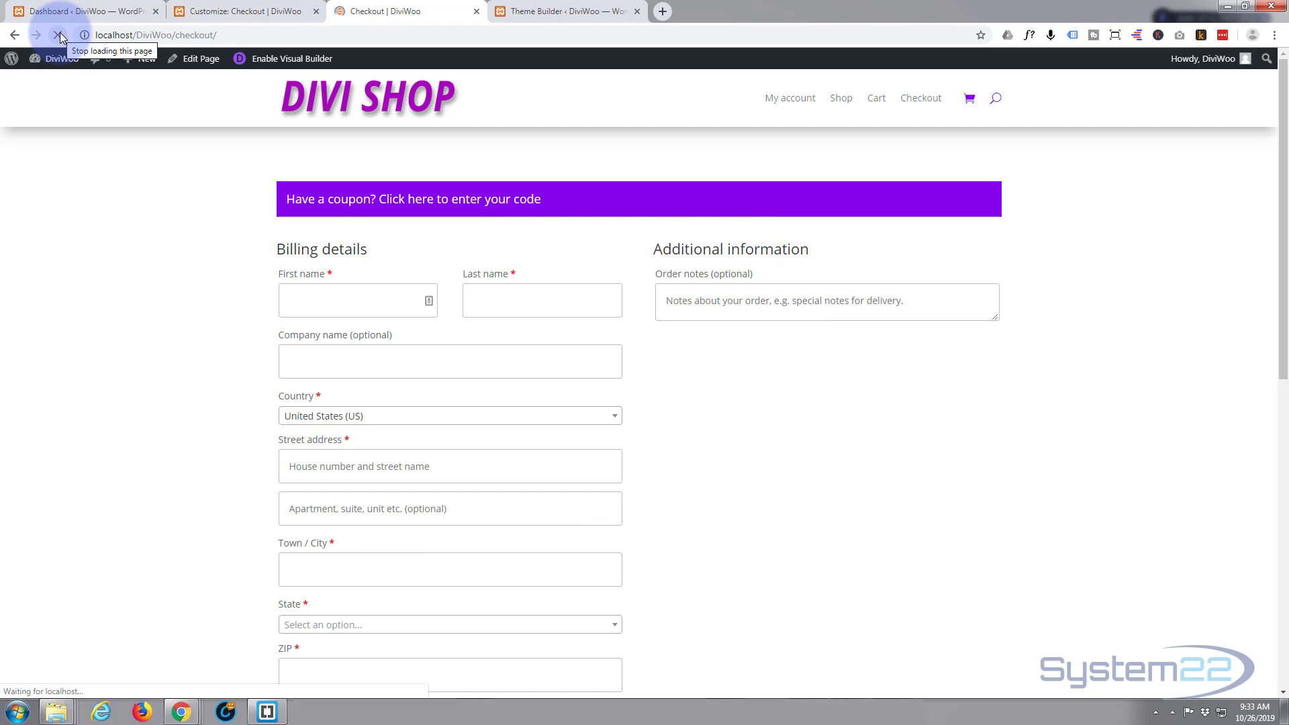
scroll(254, 326, down, 2)
scroll(248, 306, up, 2)
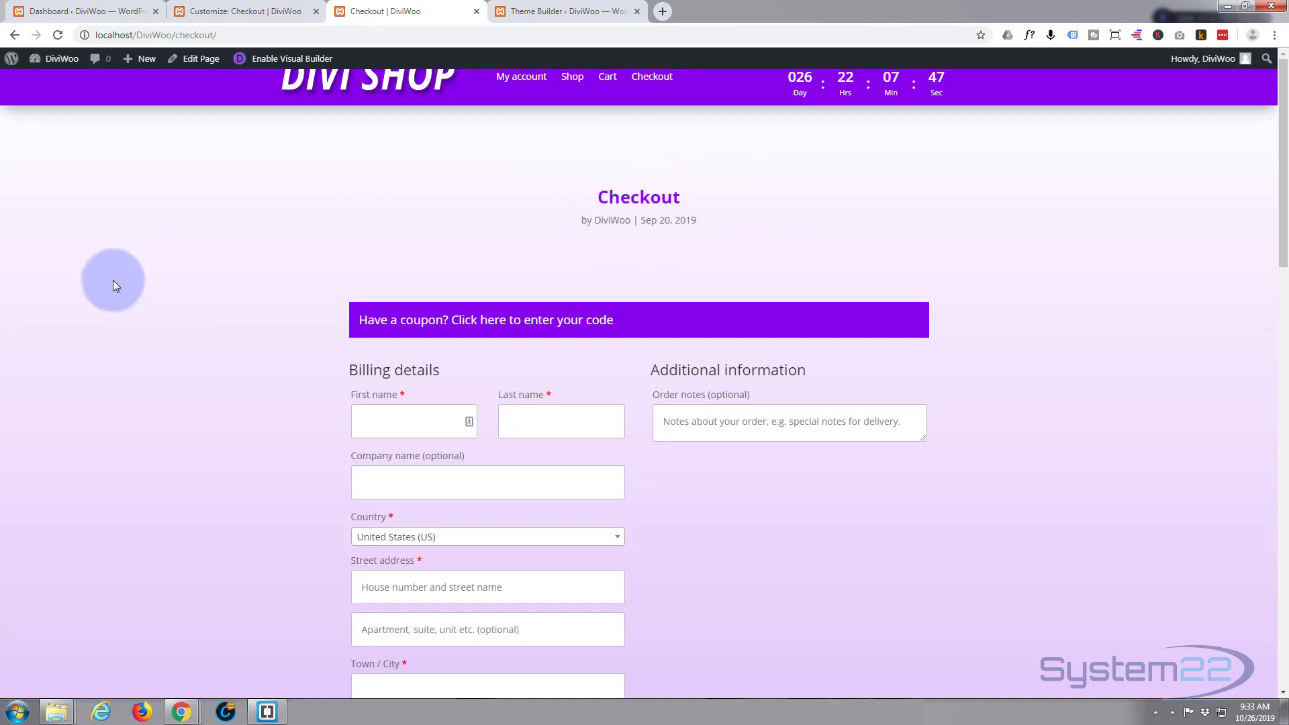
scroll(123, 297, down, 7)
scroll(127, 309, down, 12)
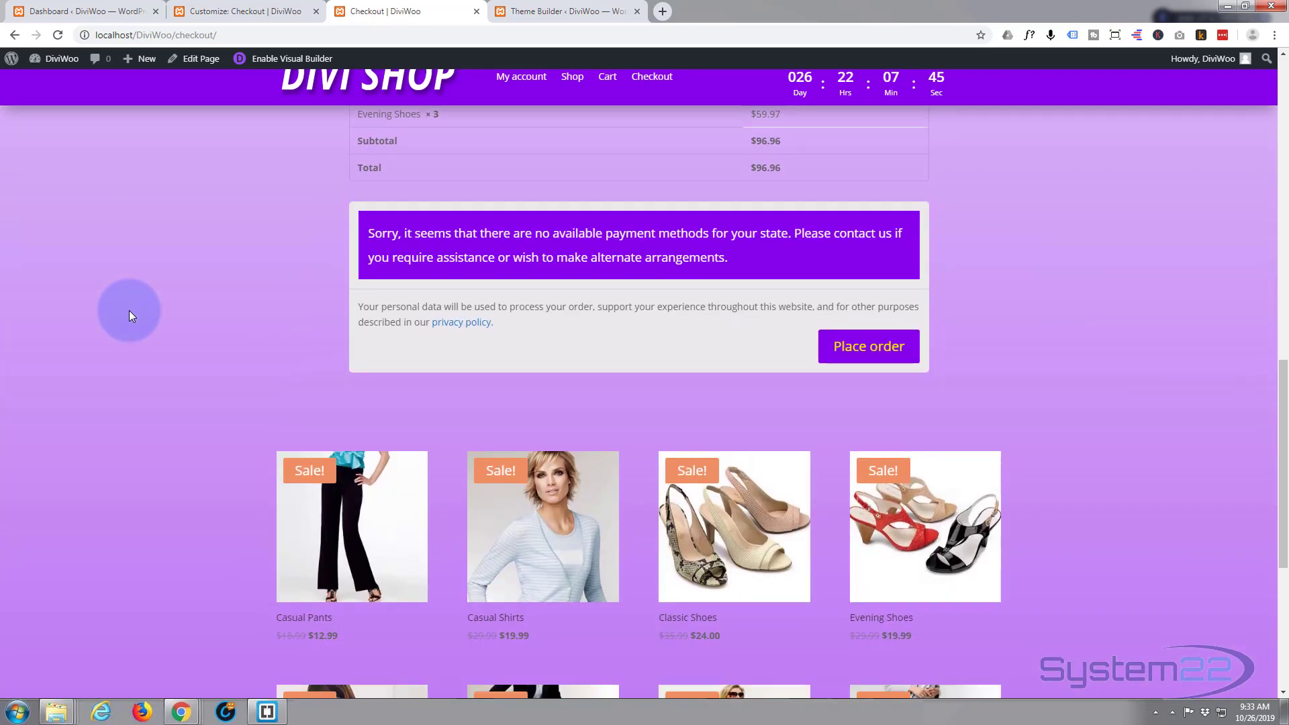
scroll(183, 377, up, 14)
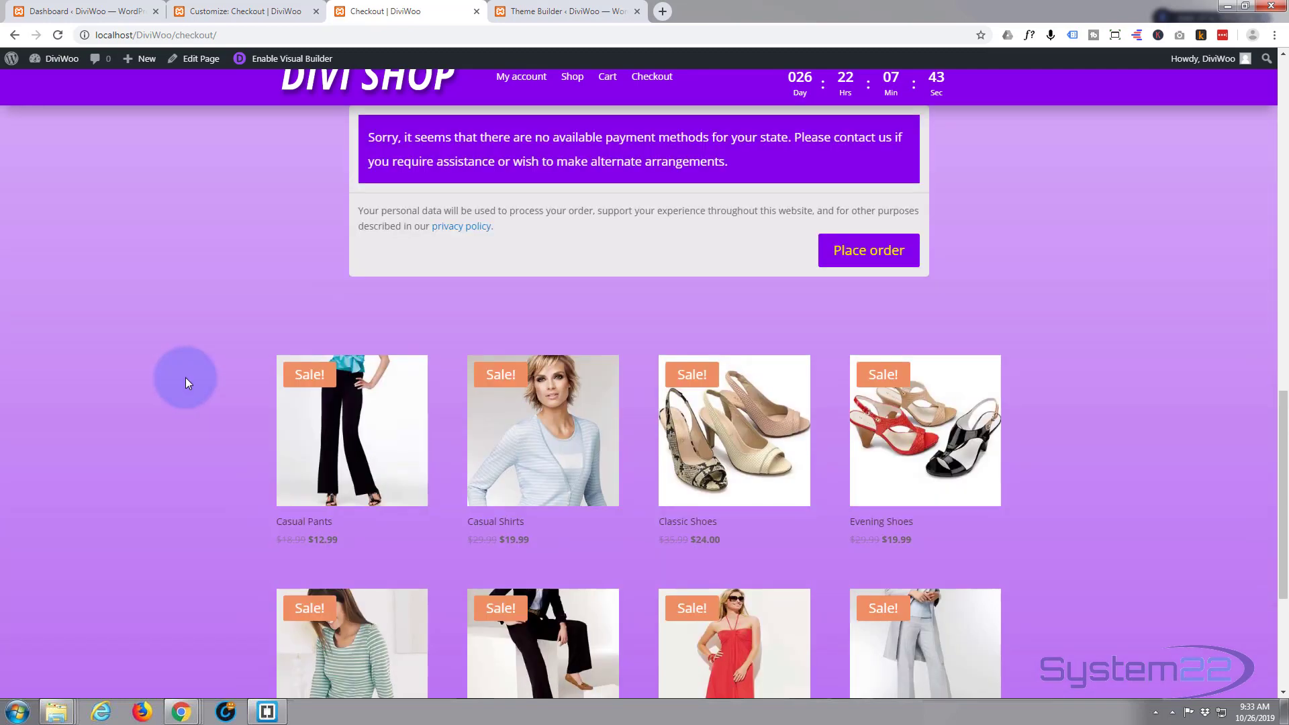
scroll(192, 376, up, 4)
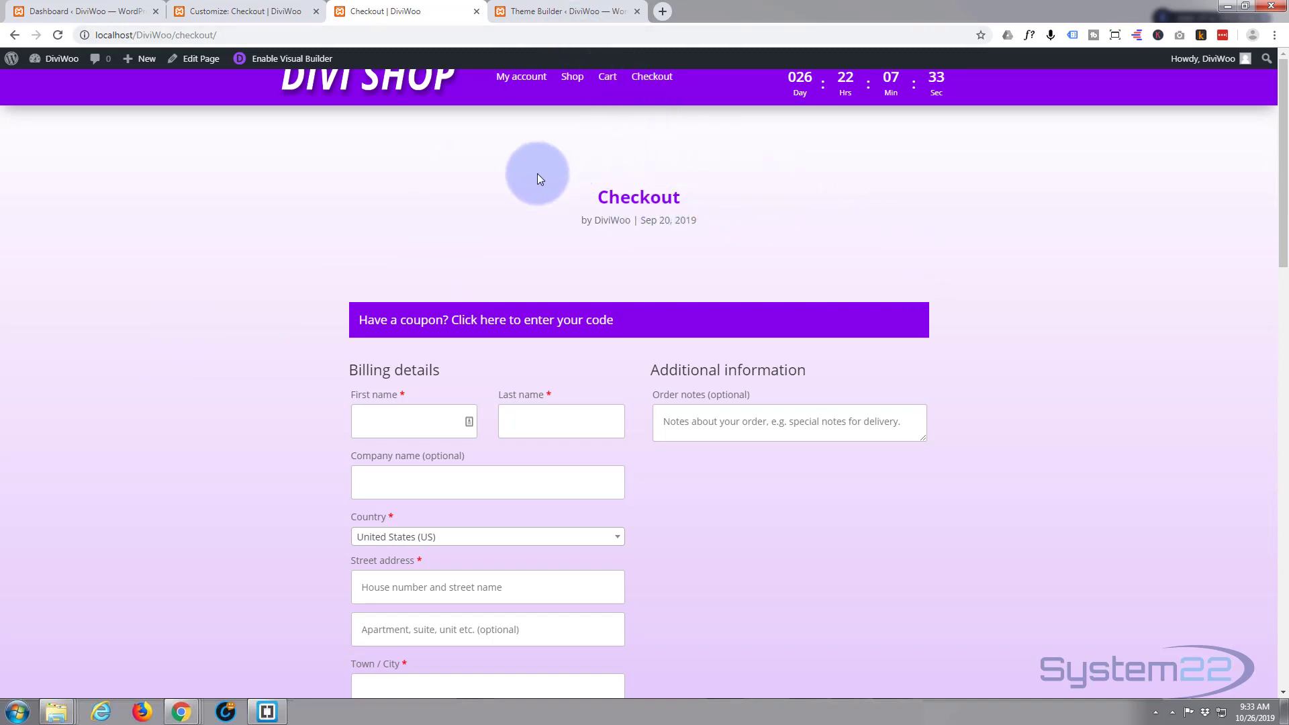
Remove the Checkout page from the Cart template's assignments in the Theme Builder and save the changes.
click(551, 18)
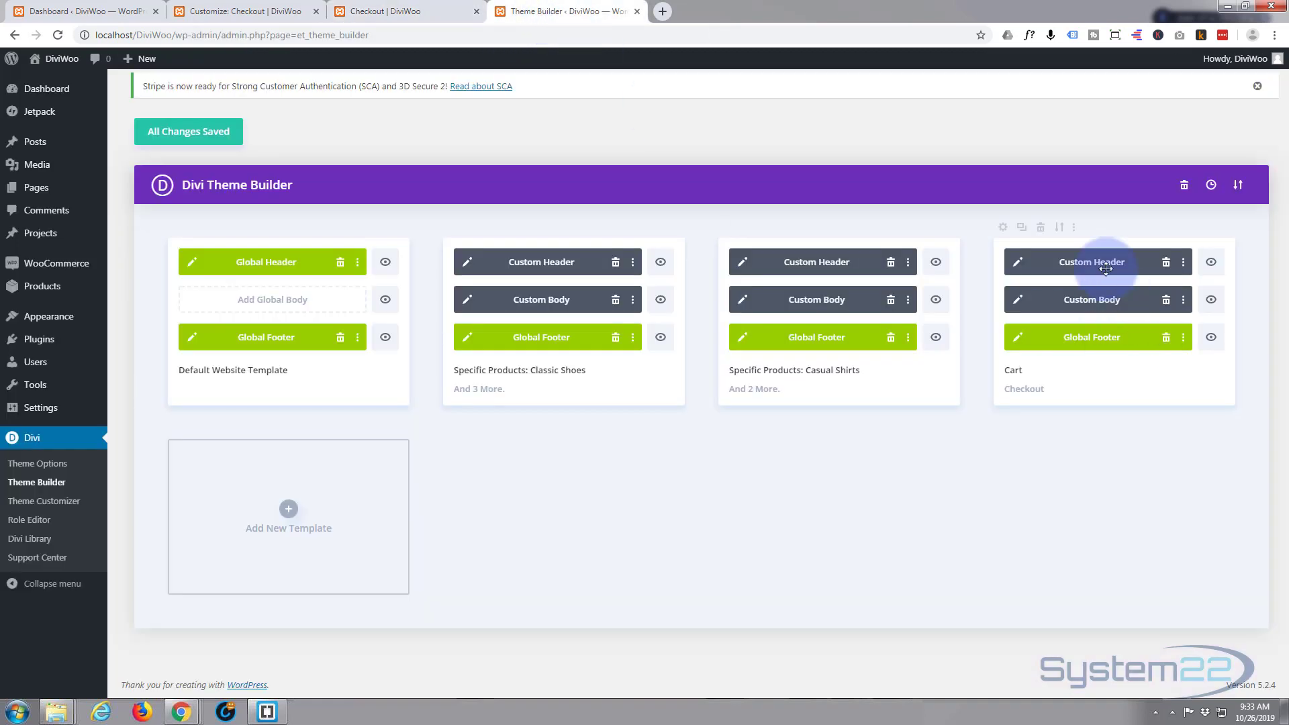
click(1004, 228)
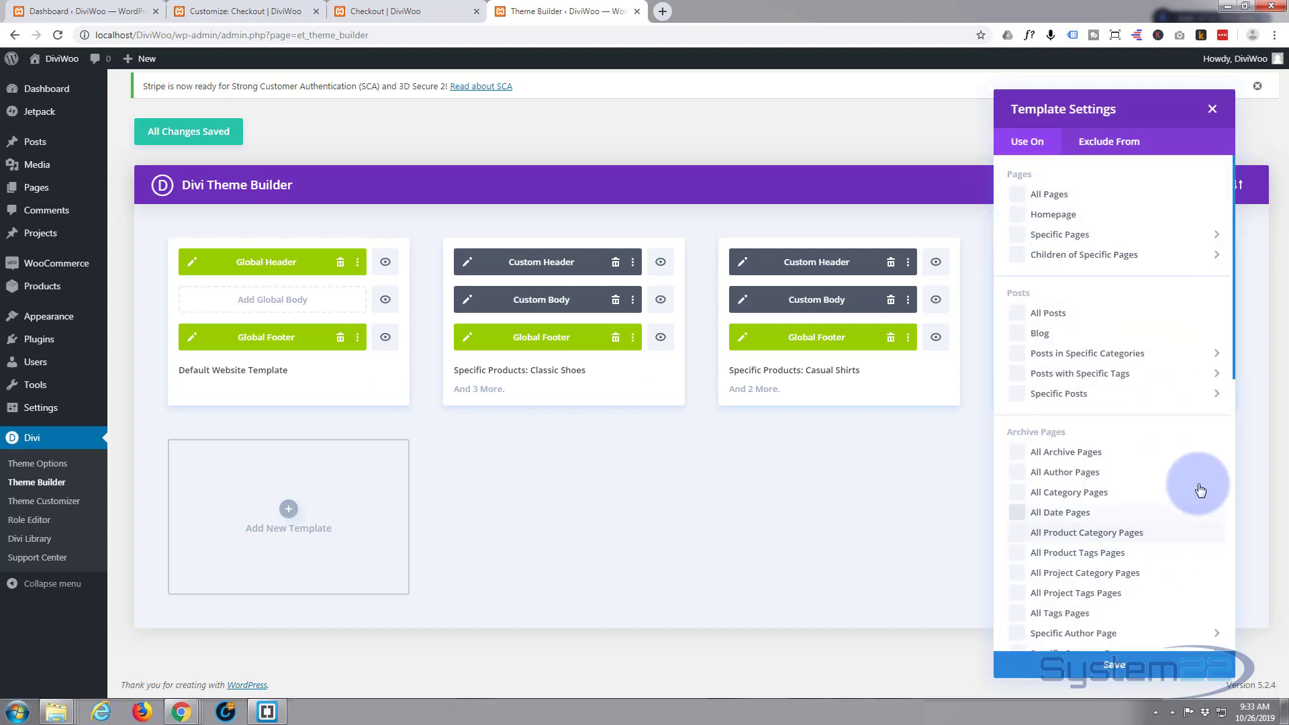
scroll(1160, 482, down, 7)
click(1057, 383)
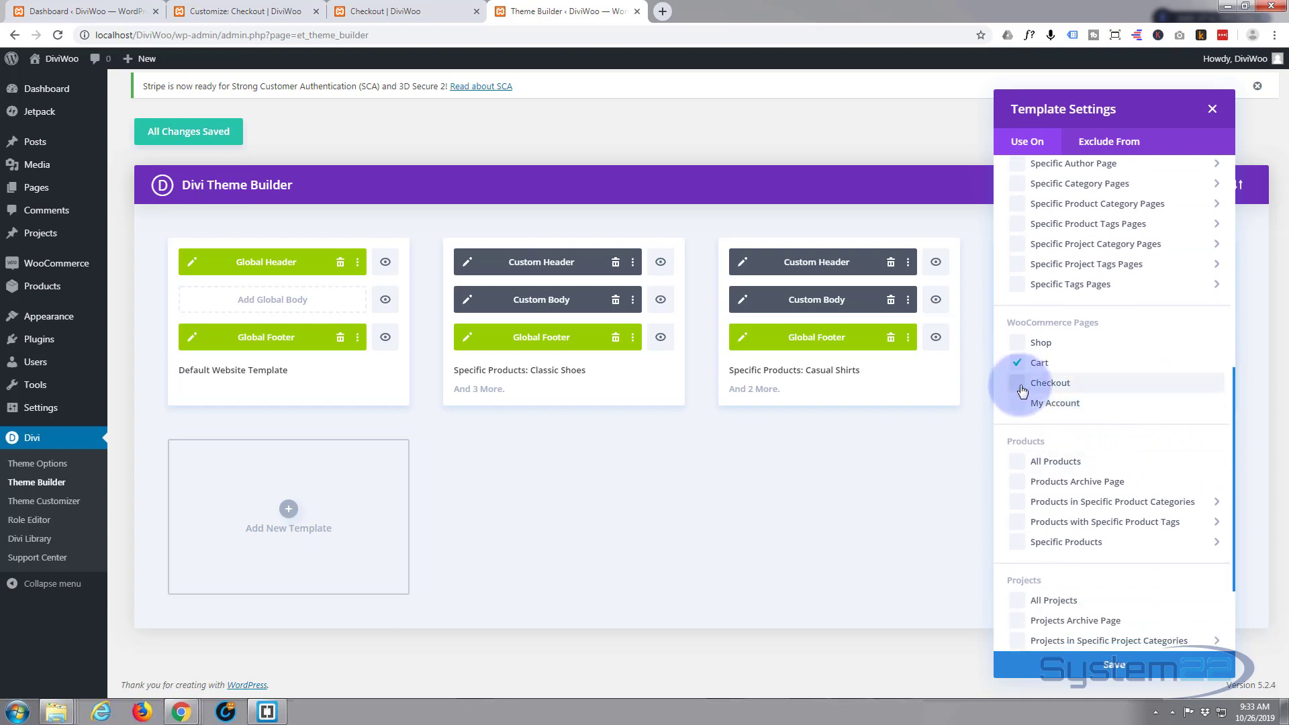
click(1118, 668)
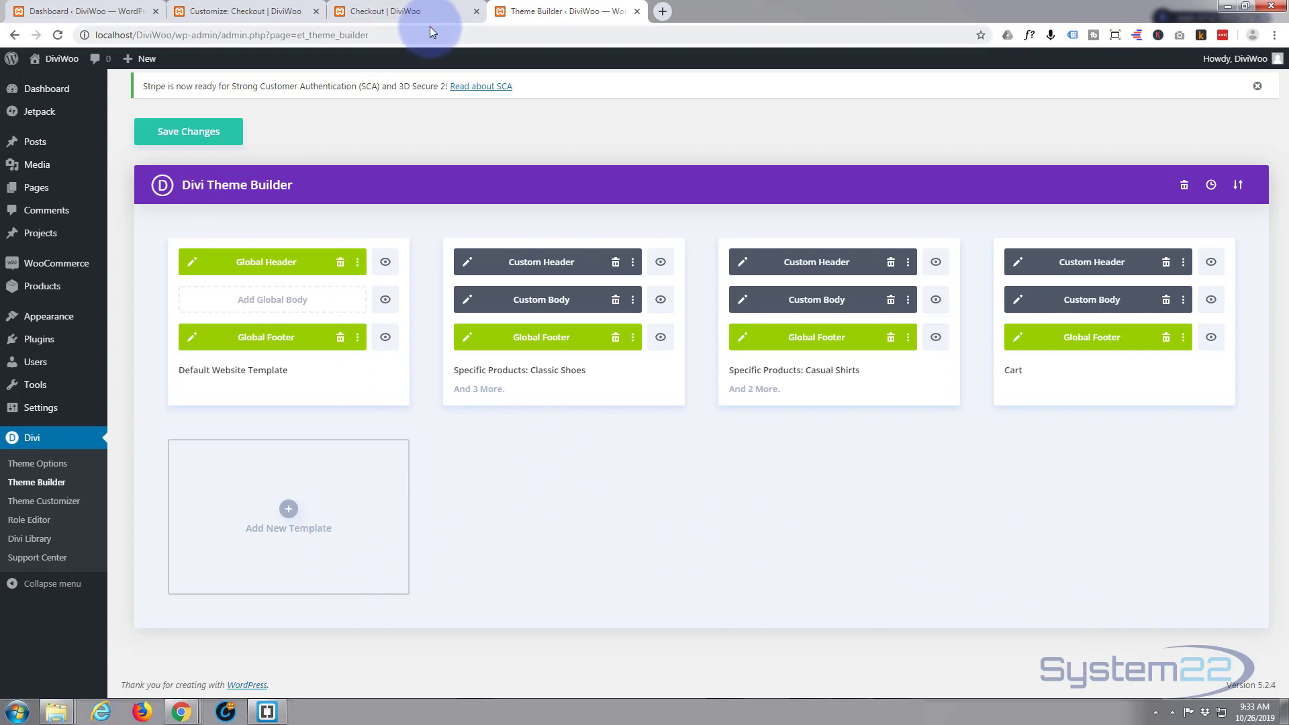
click(216, 136)
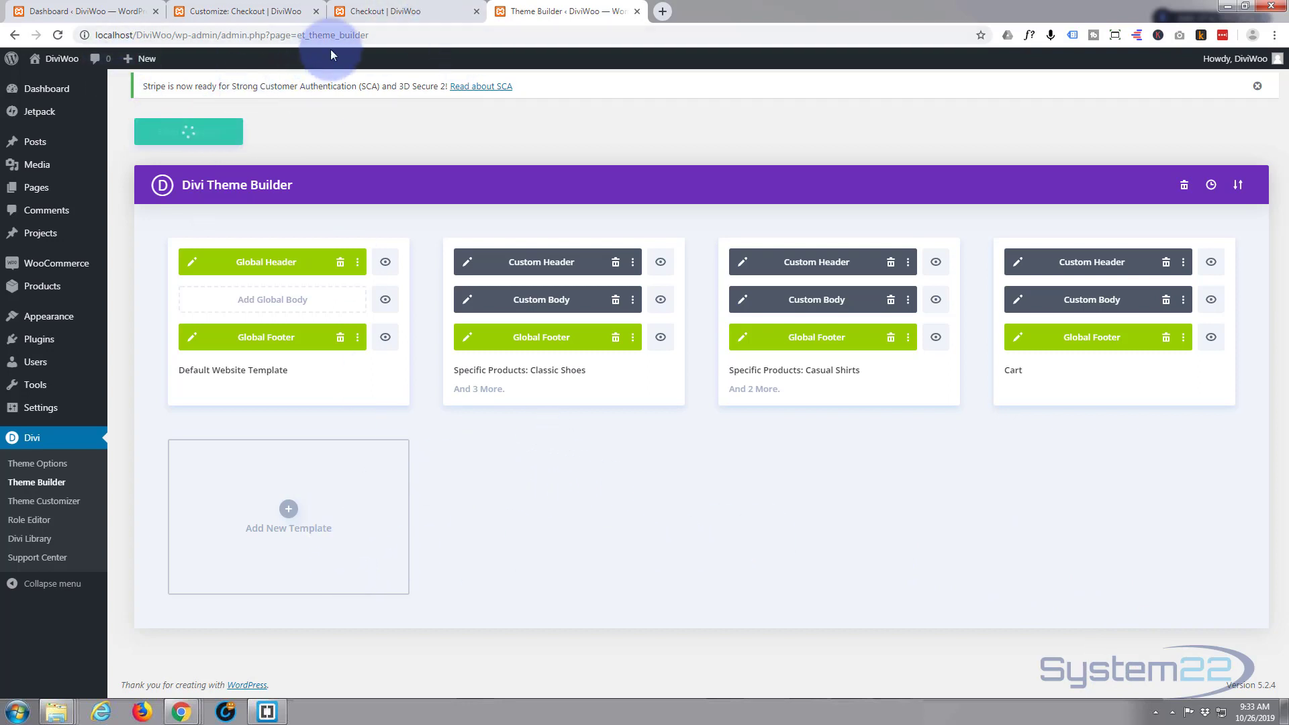
Reload the checkout page and check its layout without the Cart template.
click(402, 12)
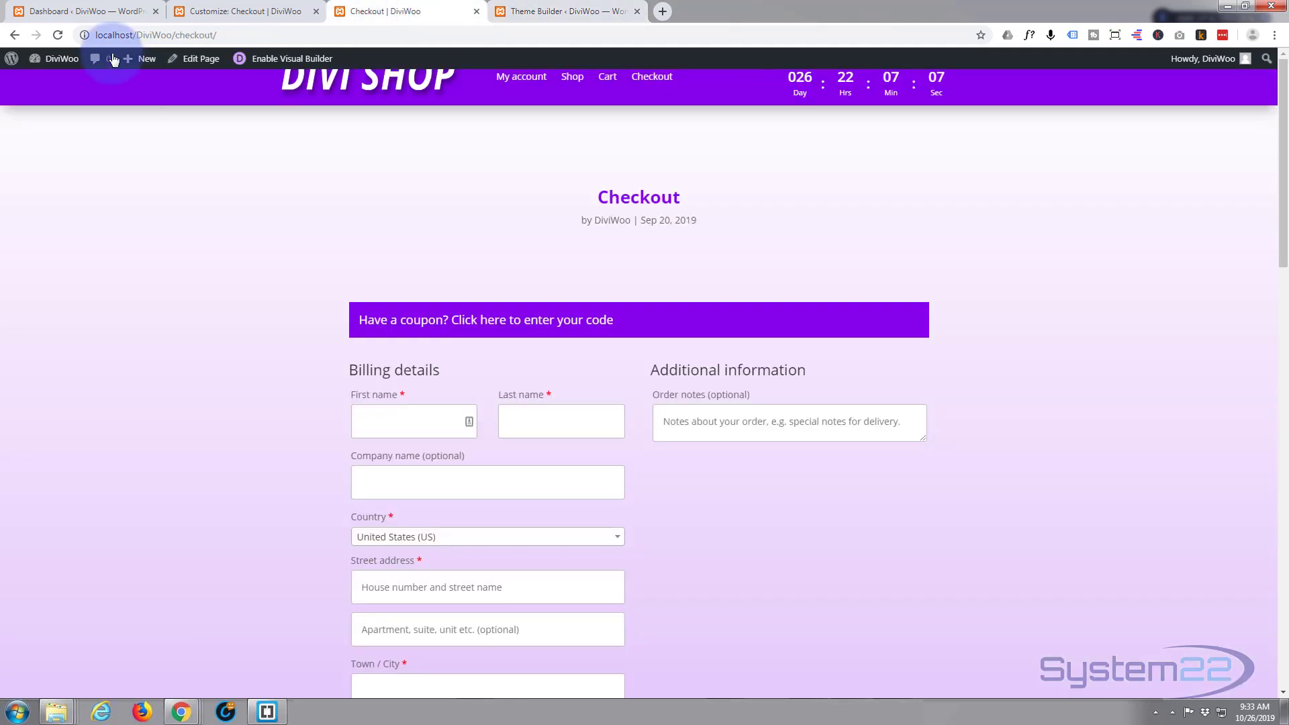
click(58, 35)
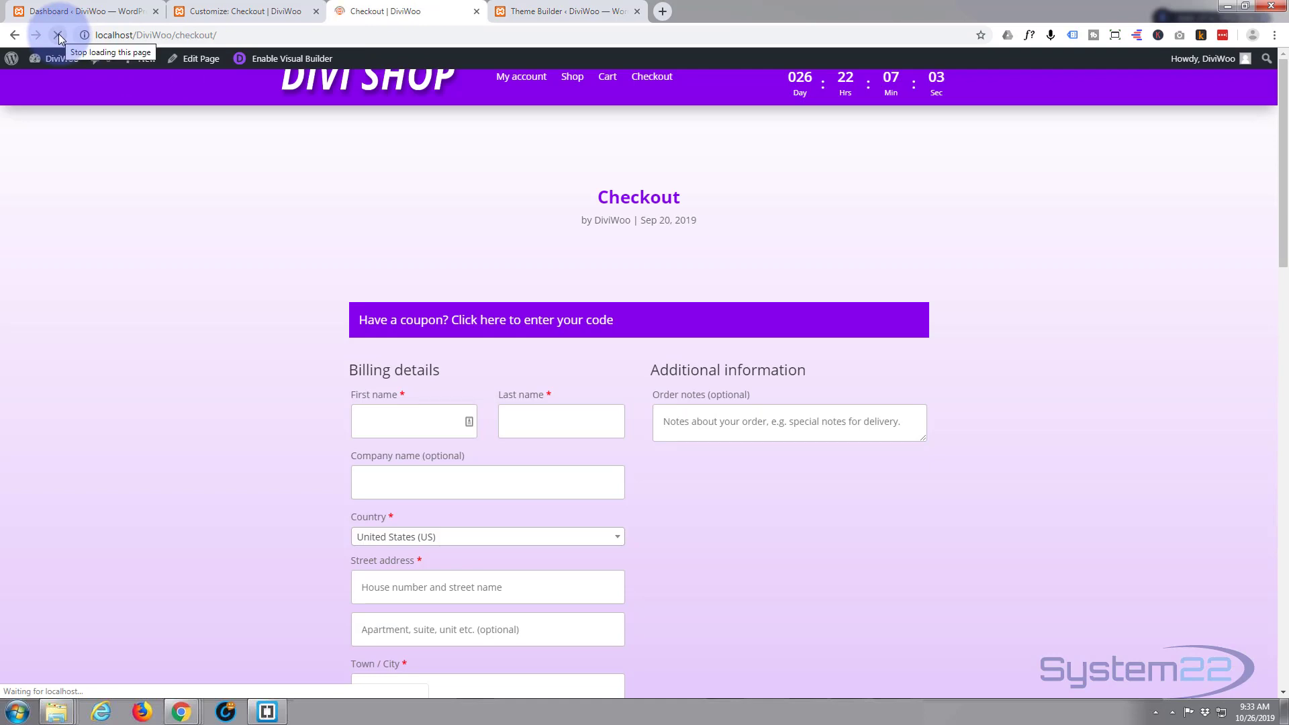
scroll(149, 329, down, 3)
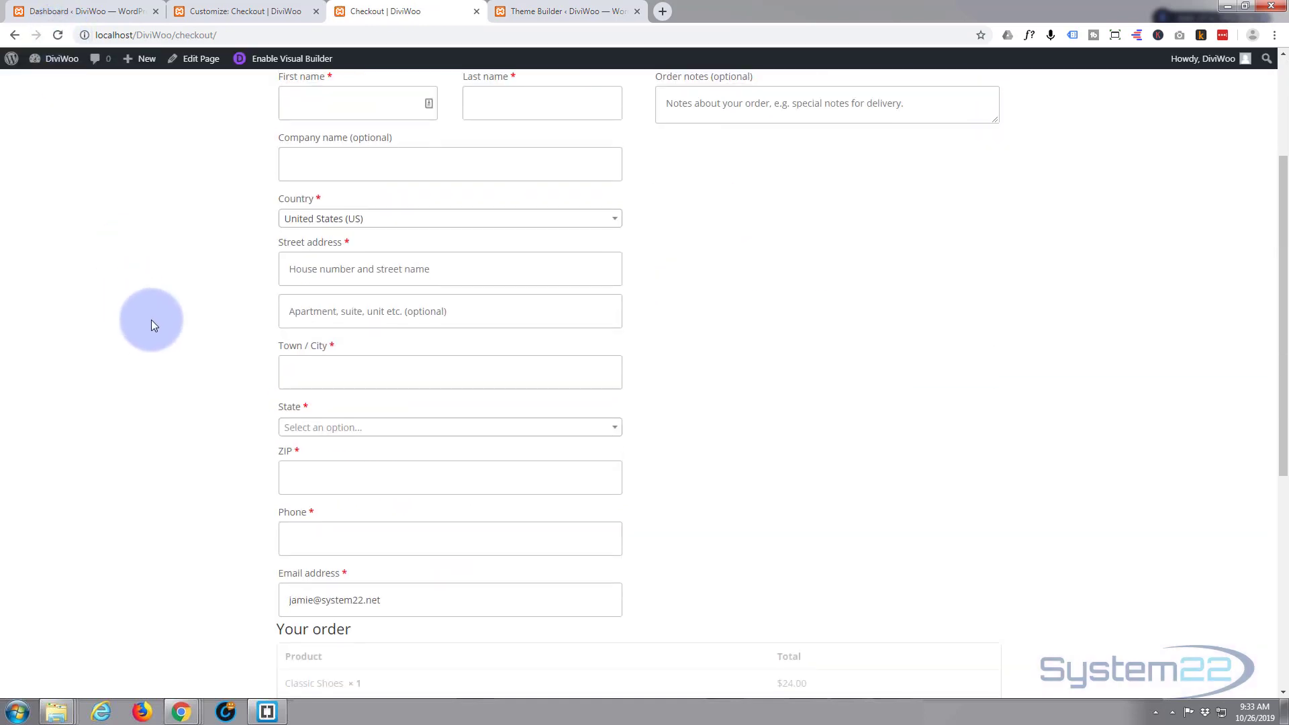
scroll(151, 321, up, 3)
In the Theme Builder, create a new template used on the WooCommerce Checkout page.
click(591, 12)
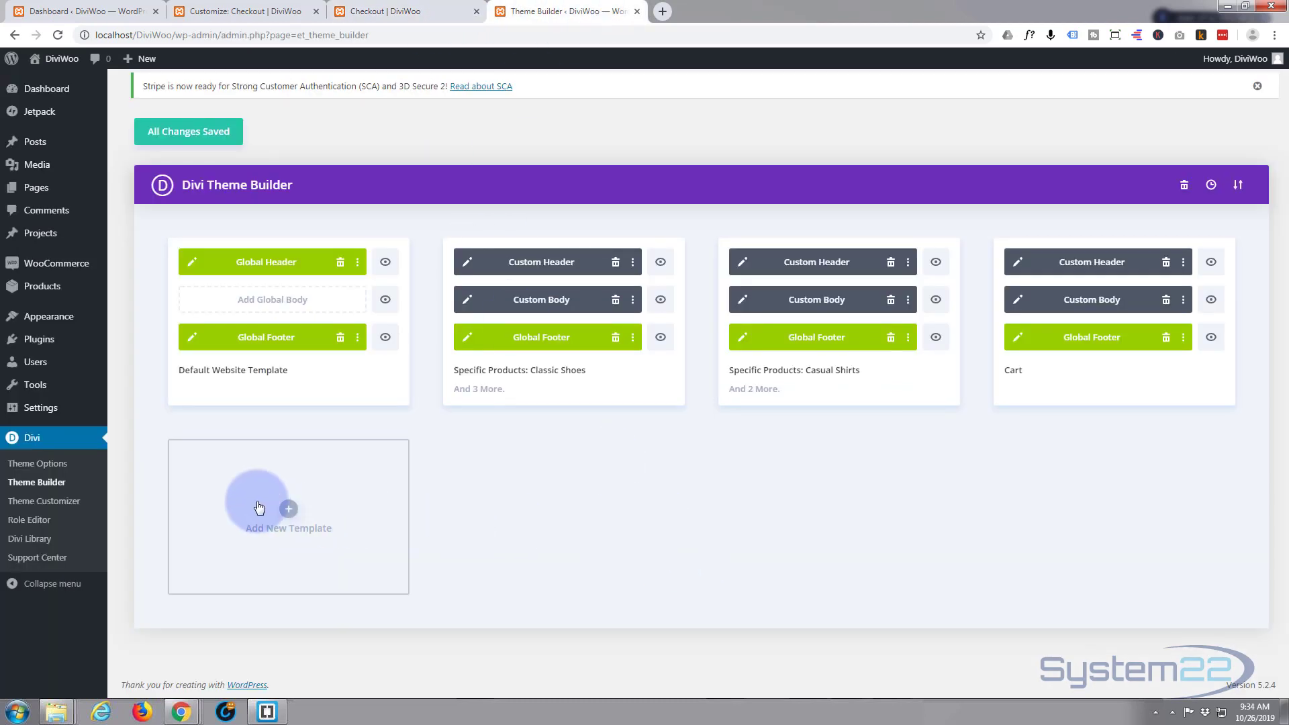
click(288, 510)
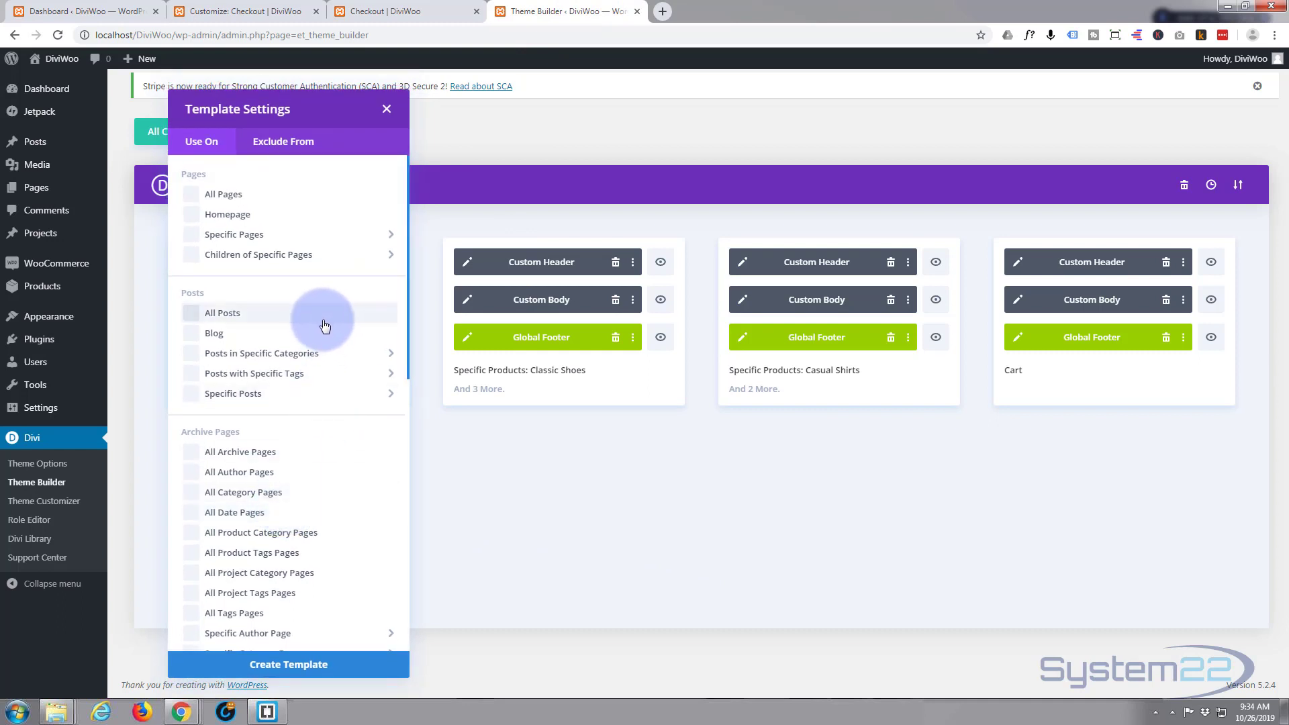
mouse_move(324, 239)
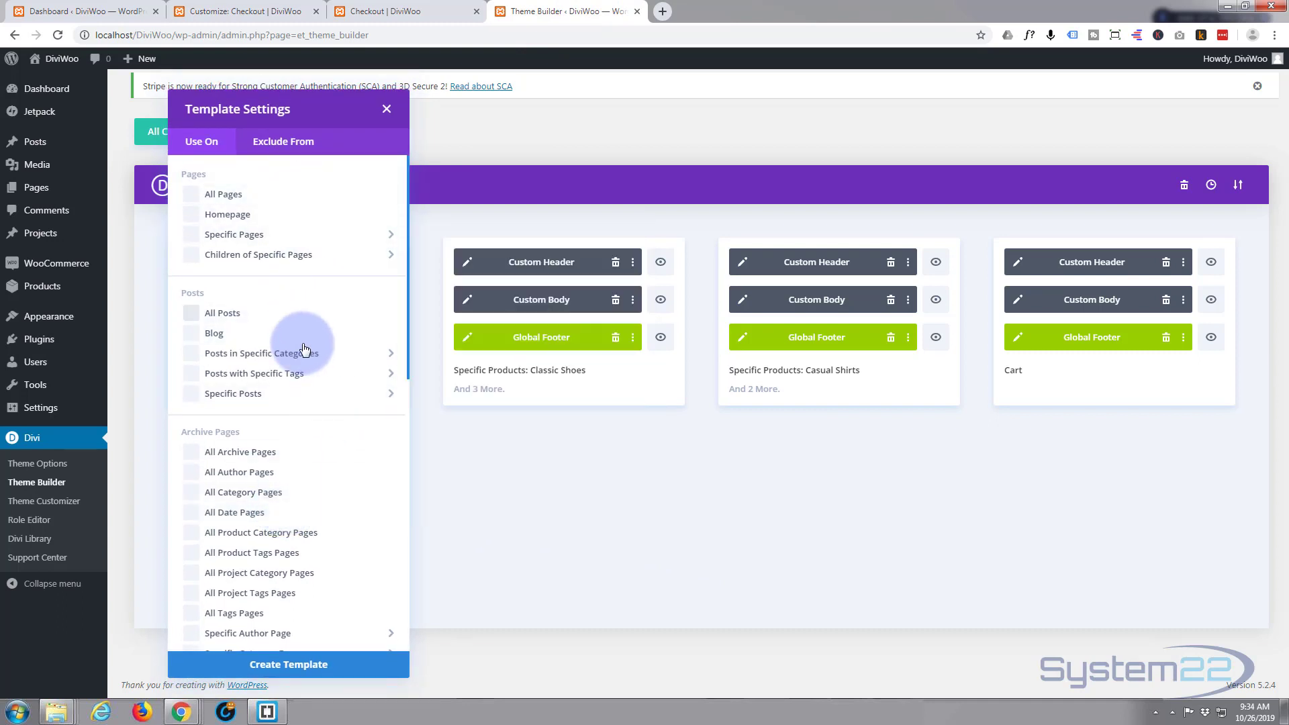
scroll(299, 464, down, 6)
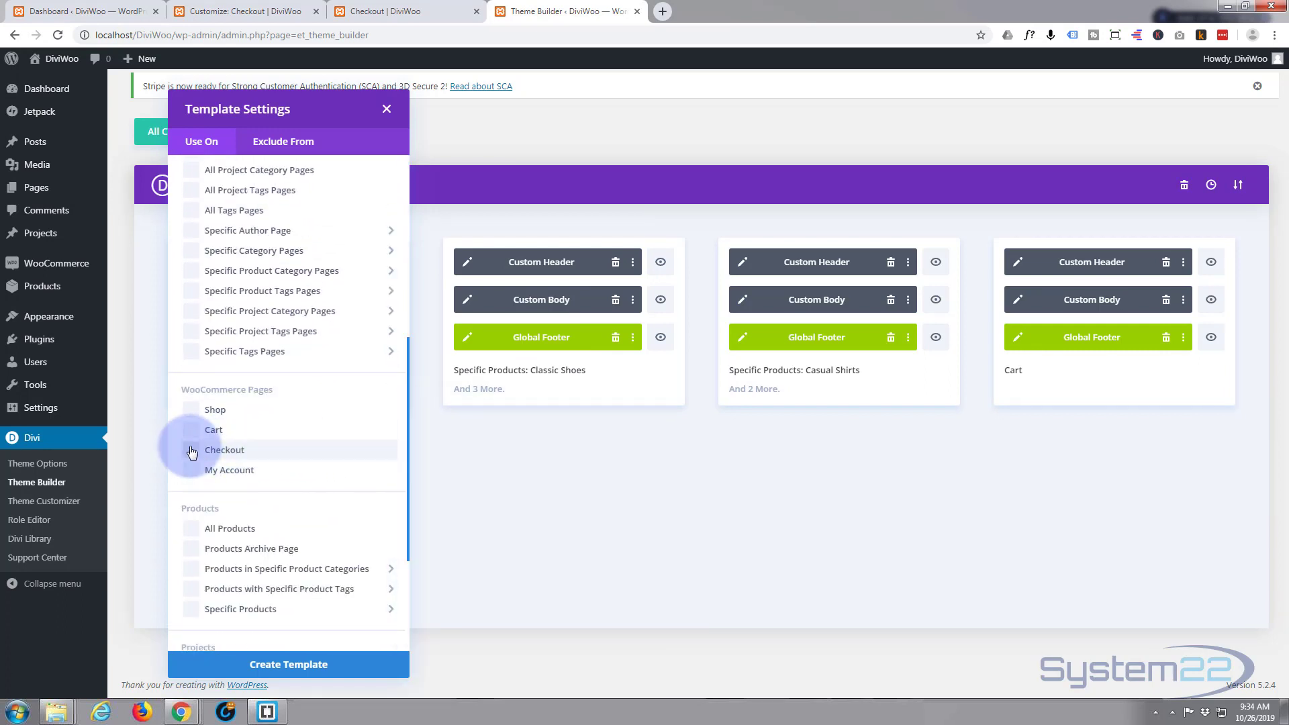
click(192, 451)
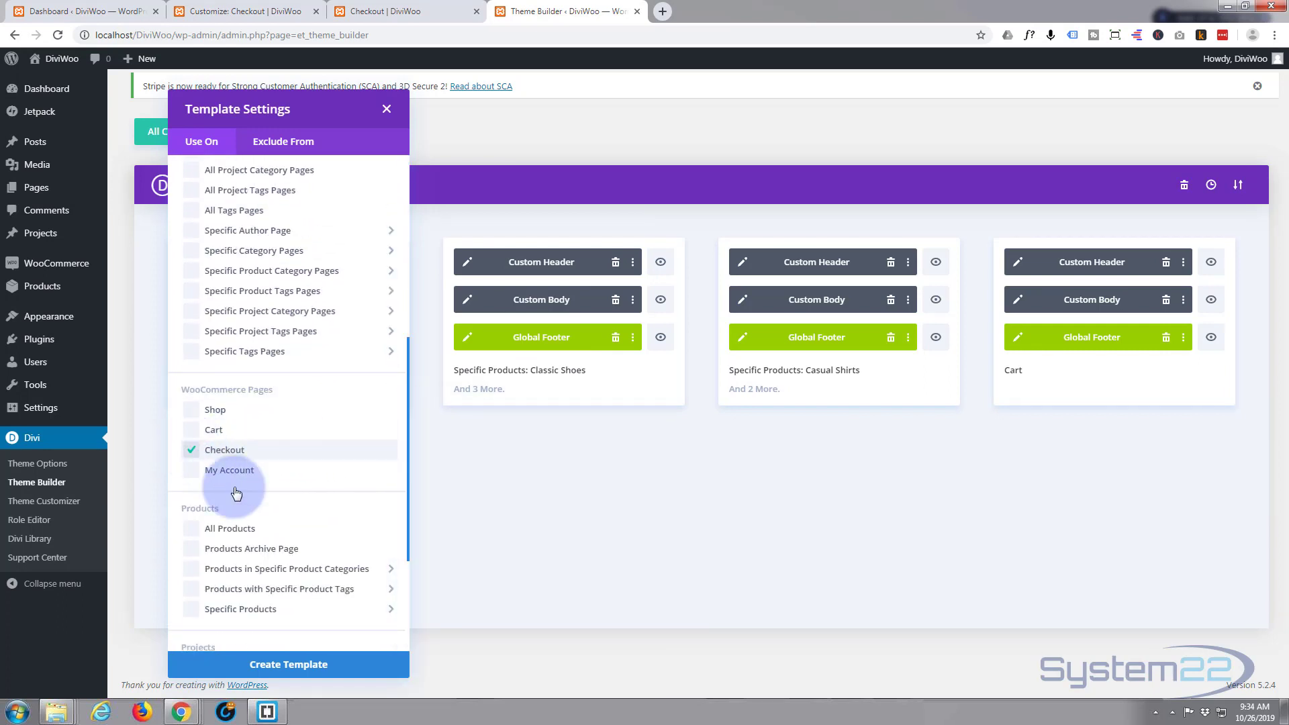
click(289, 664)
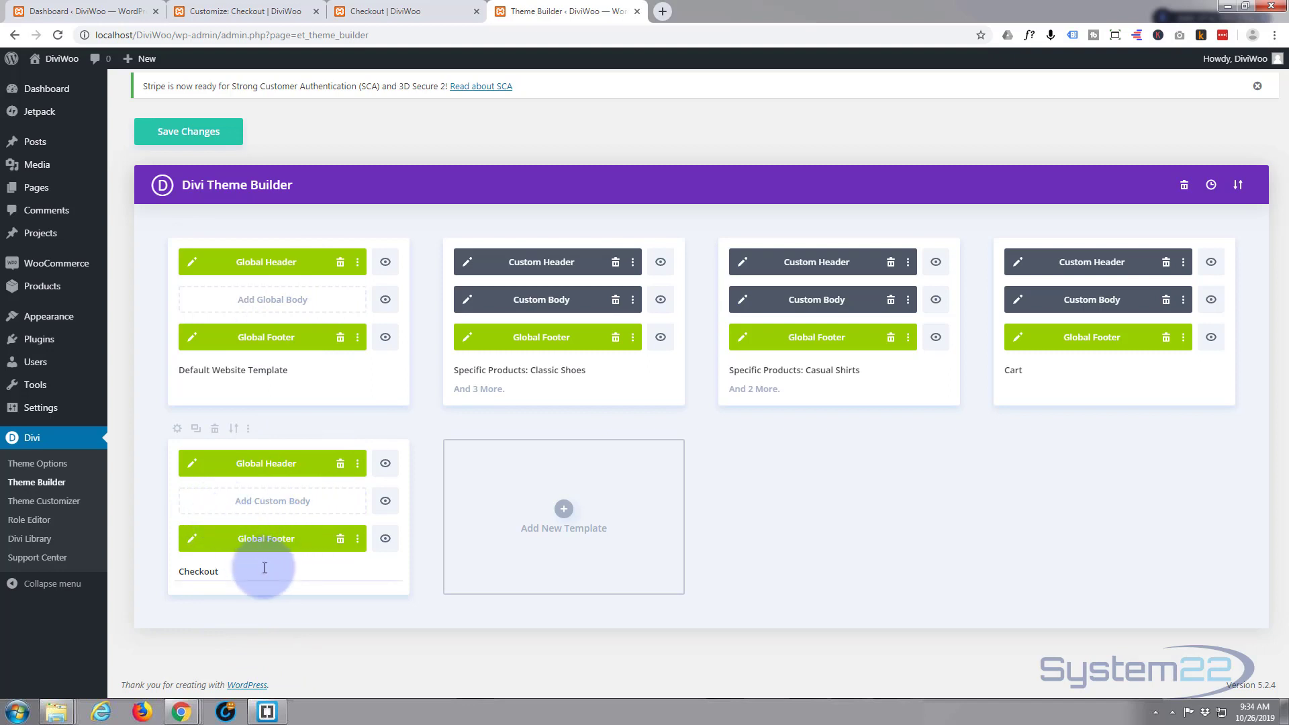
Build a custom body from scratch for the Checkout template and insert a single-column row.
click(272, 507)
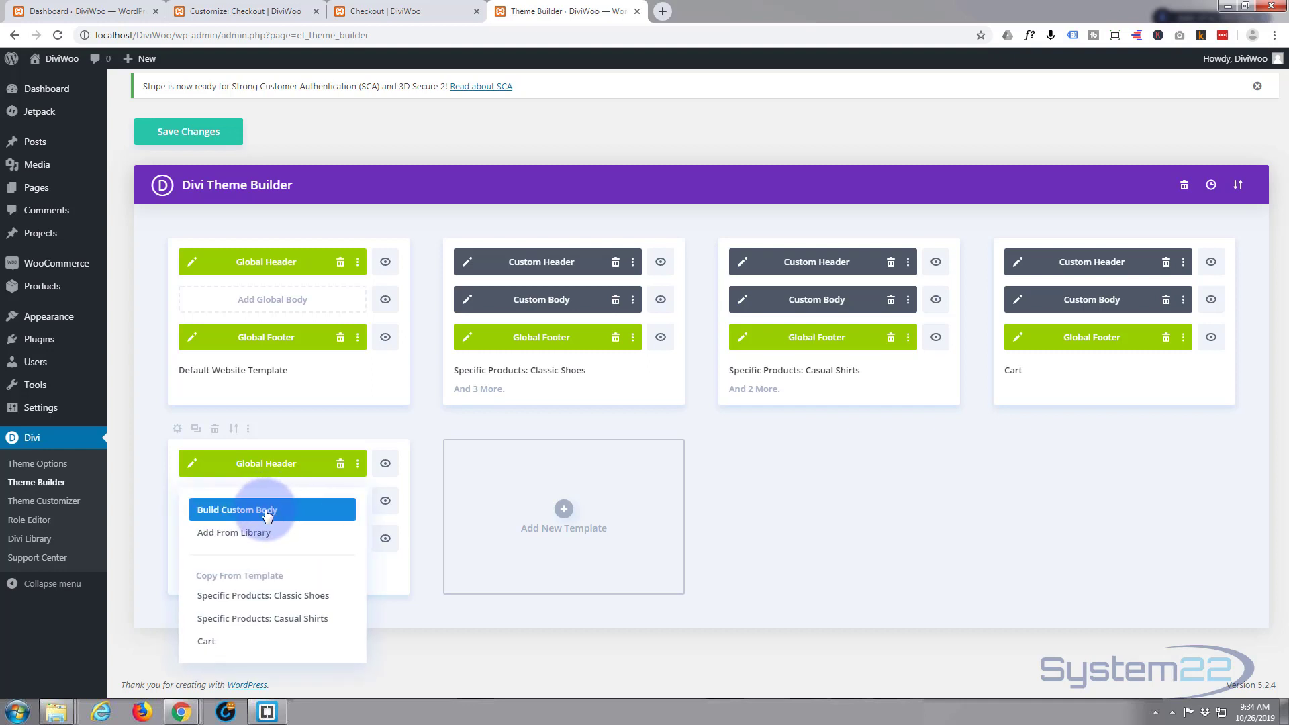
click(267, 512)
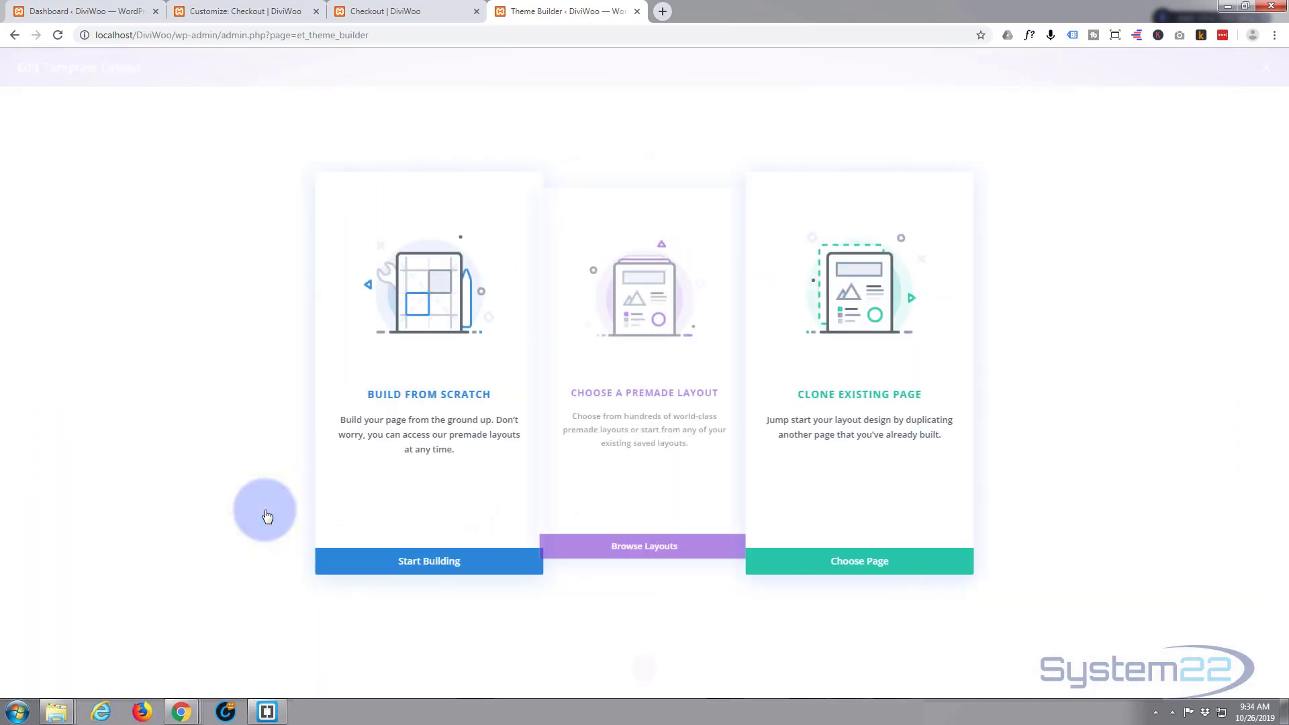
click(398, 563)
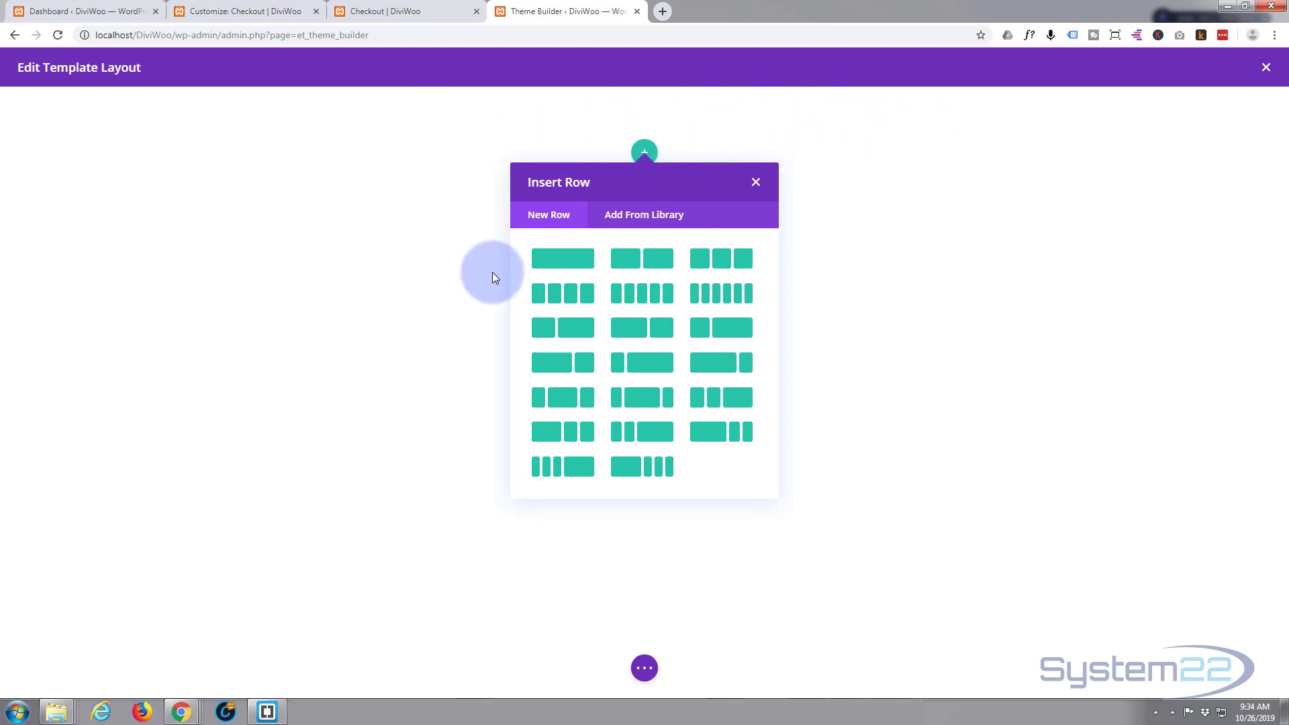
click(576, 265)
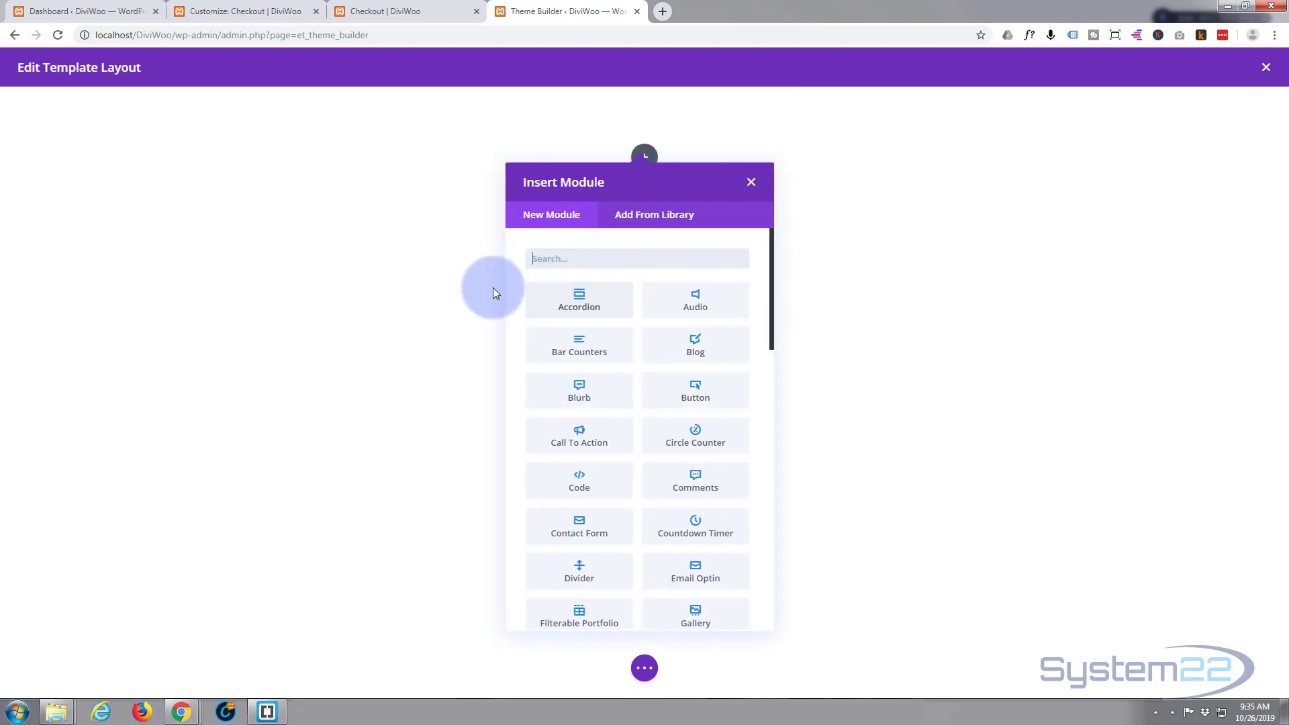
Add a Post Title module to the new row.
scroll(594, 361, down, 6)
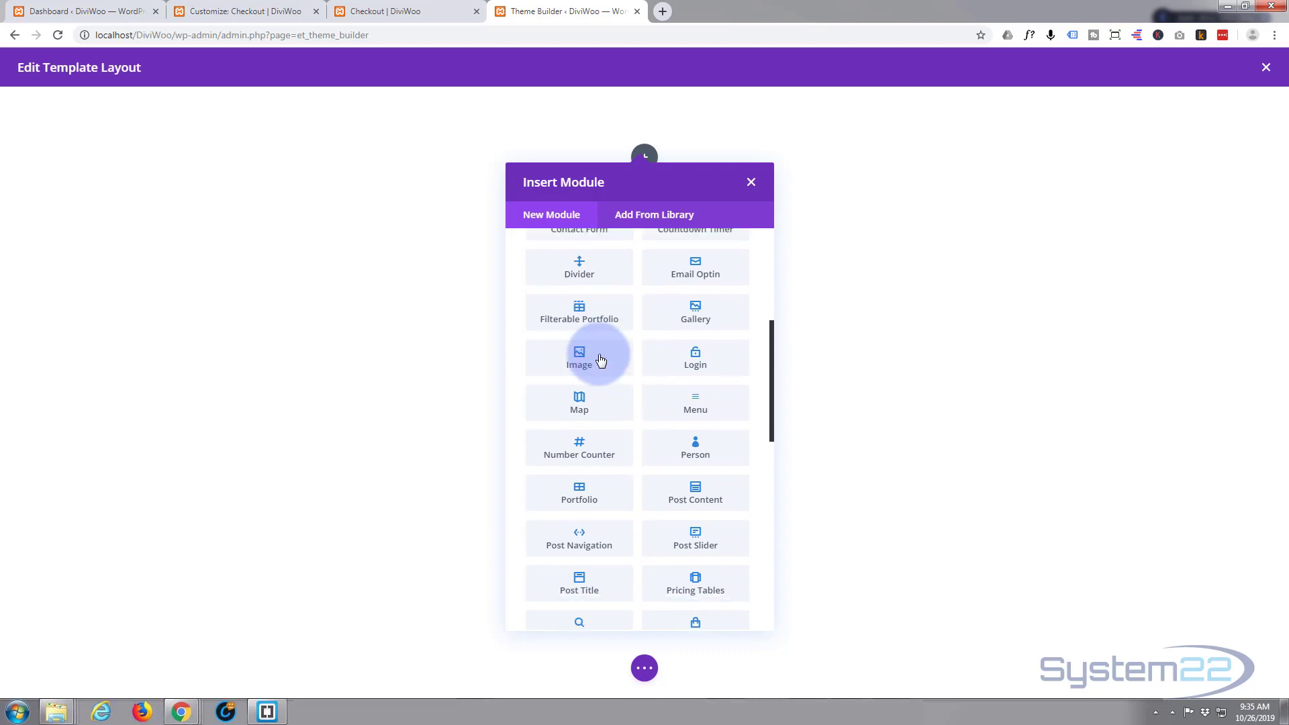
scroll(602, 361, down, 4)
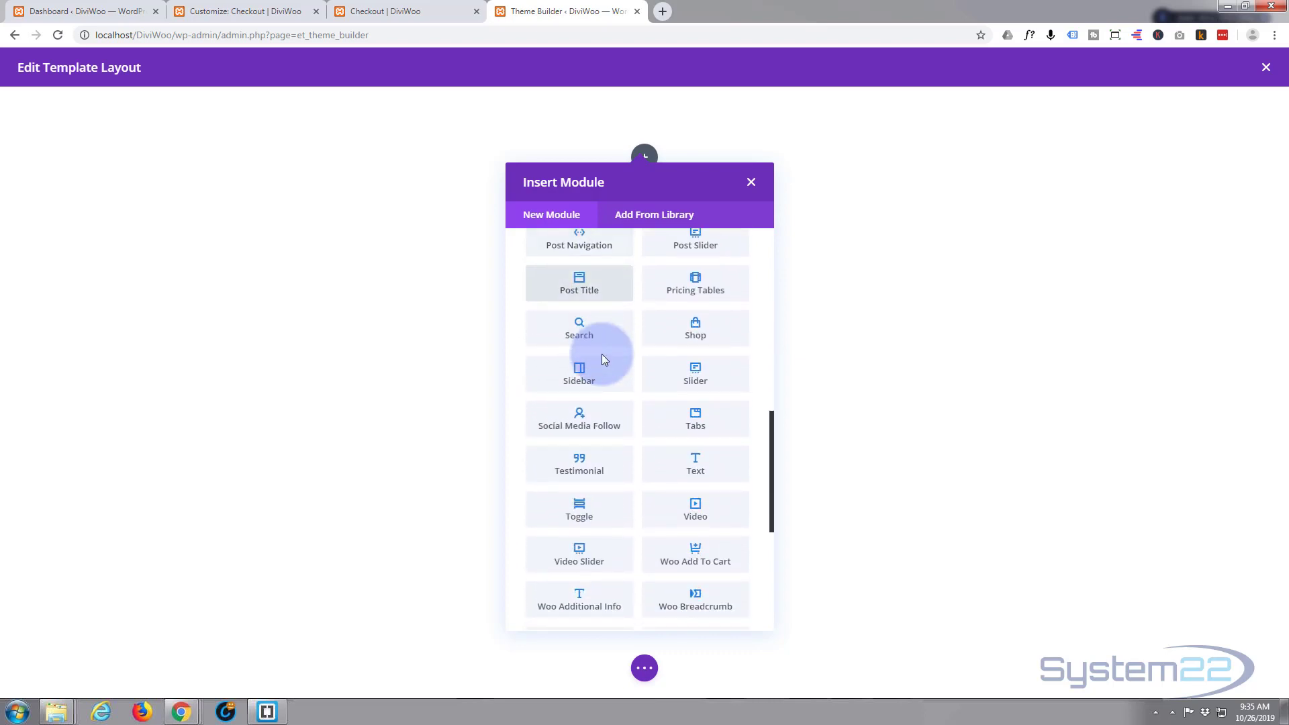
scroll(603, 361, down, 2)
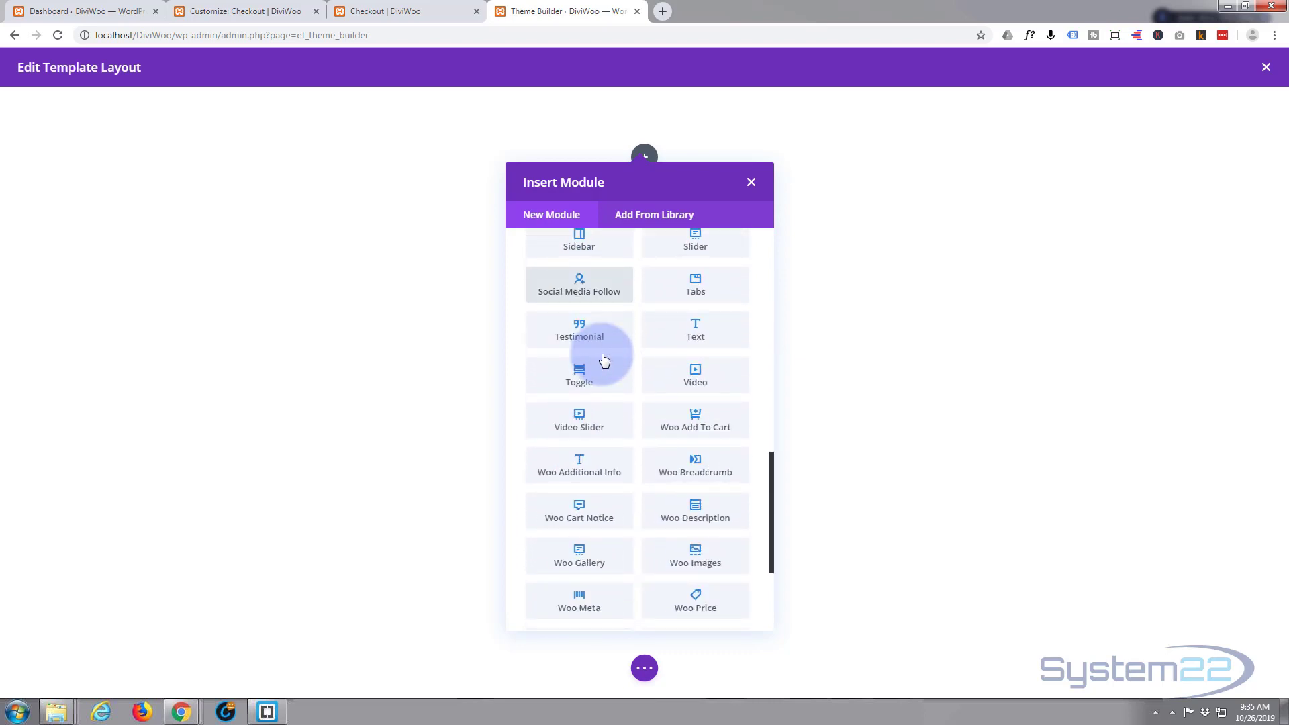
scroll(604, 361, up, 2)
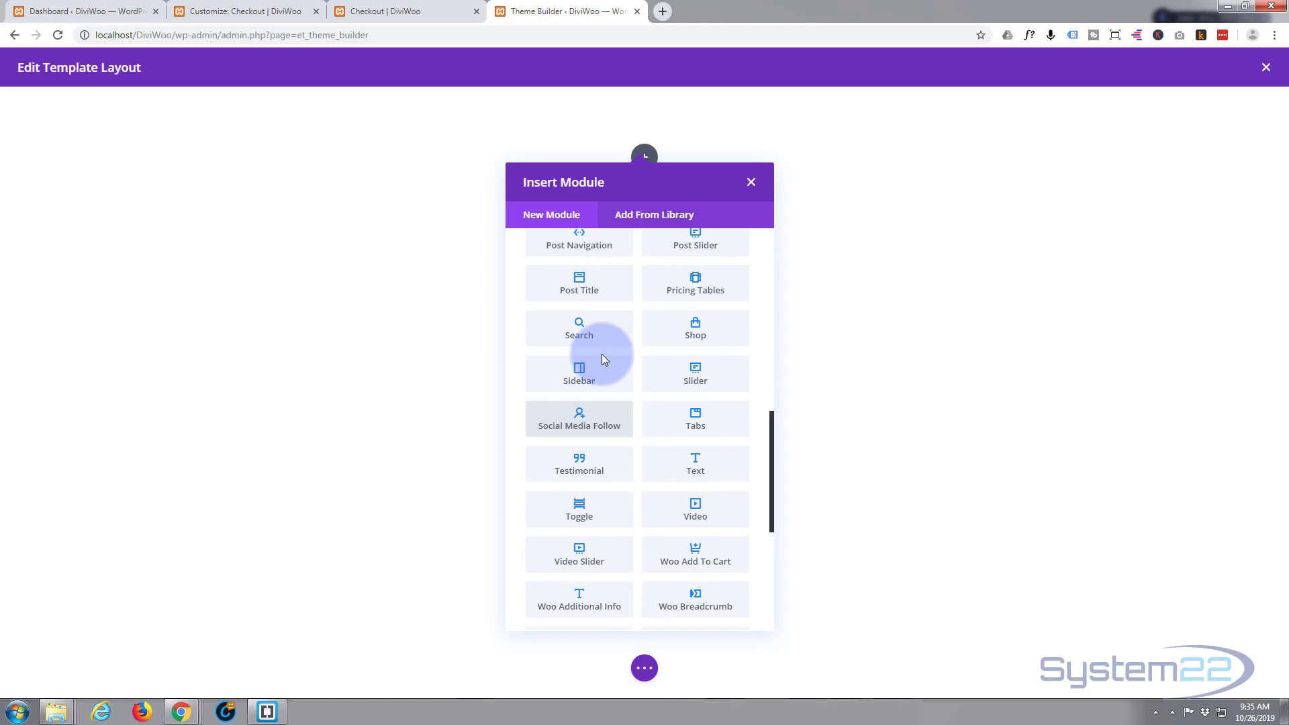
click(580, 282)
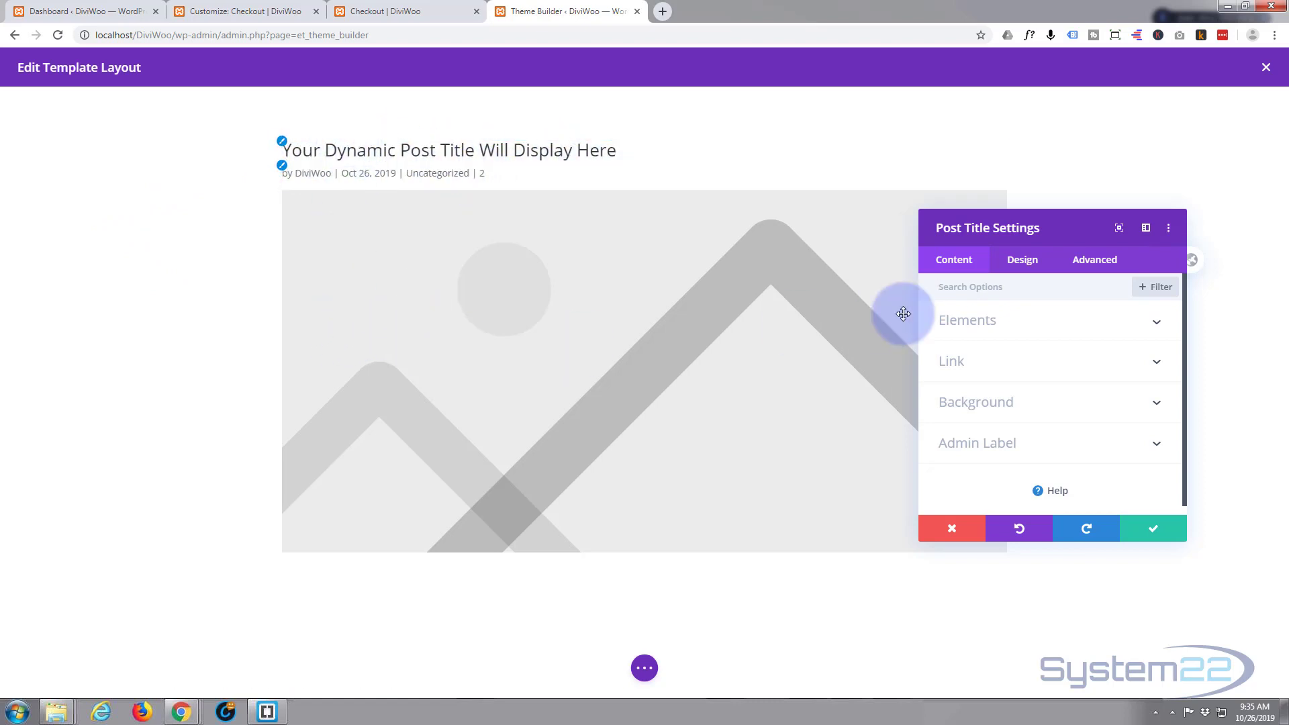
Turn off the author, post categories, comments count and featured image in the Post Title module's elements.
click(1056, 323)
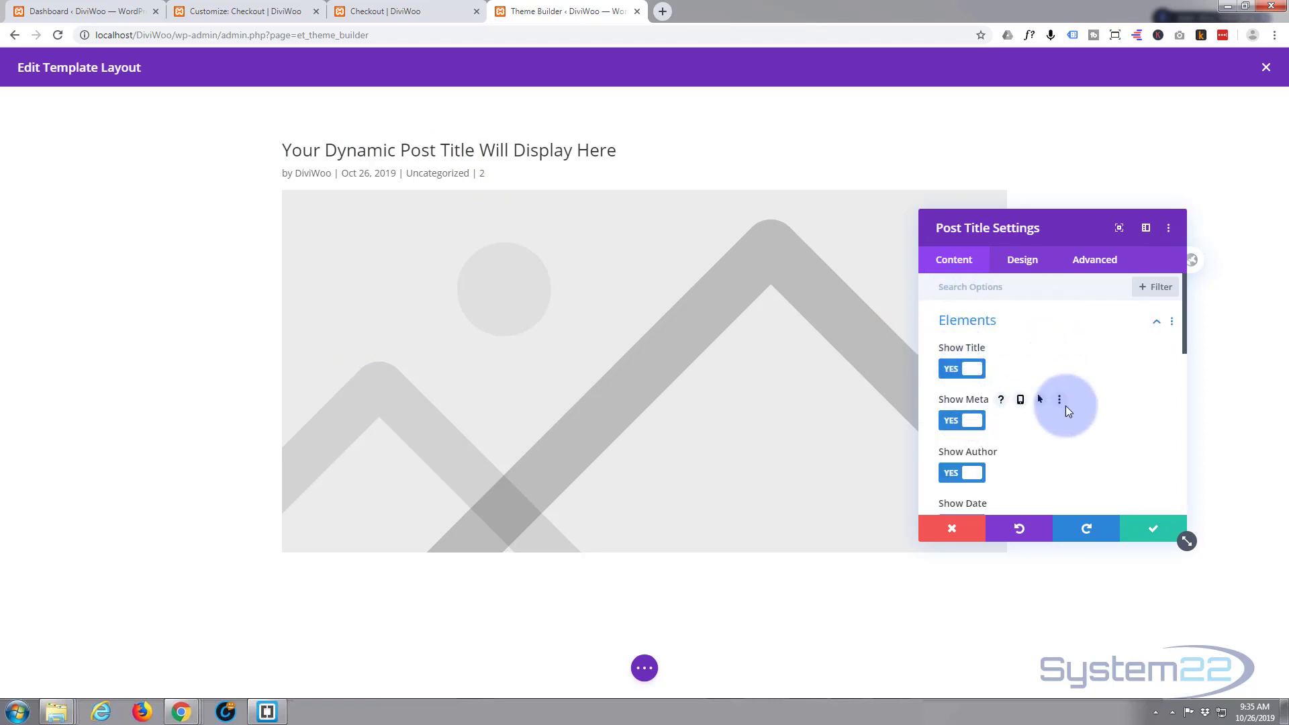
scroll(1083, 401, down, 2)
click(978, 337)
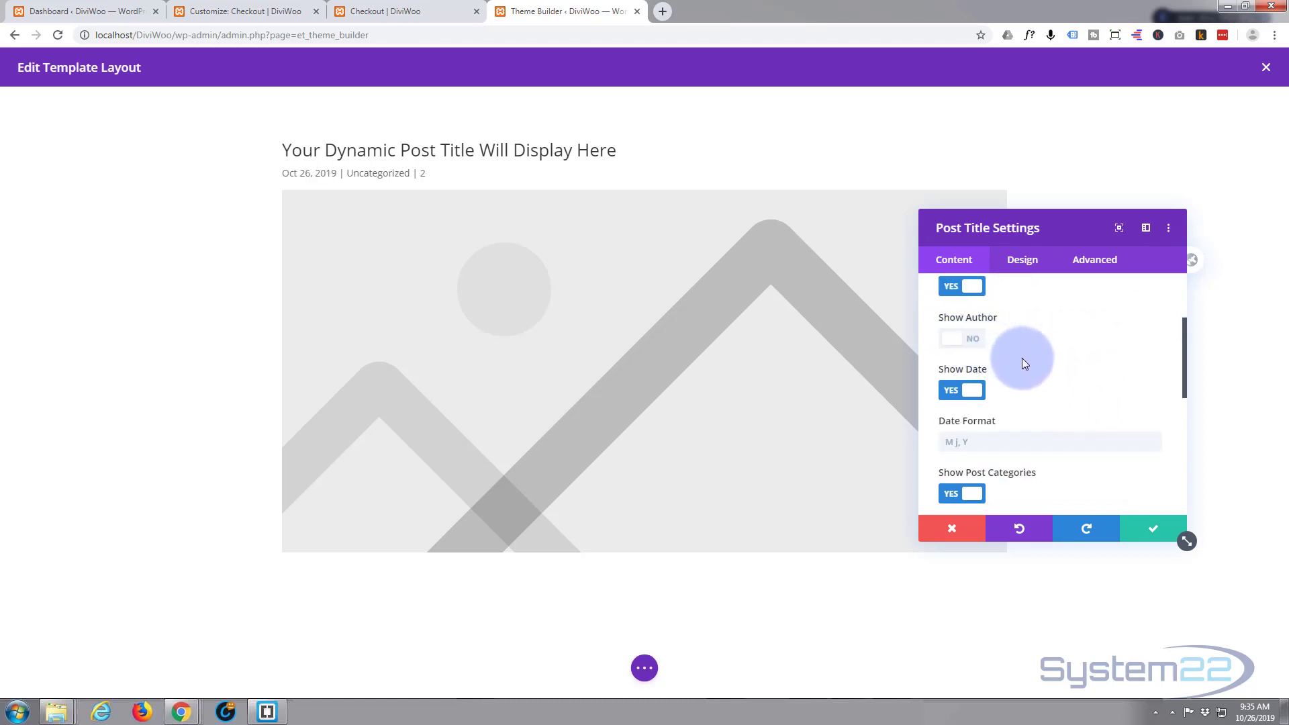
scroll(1021, 359, down, 2)
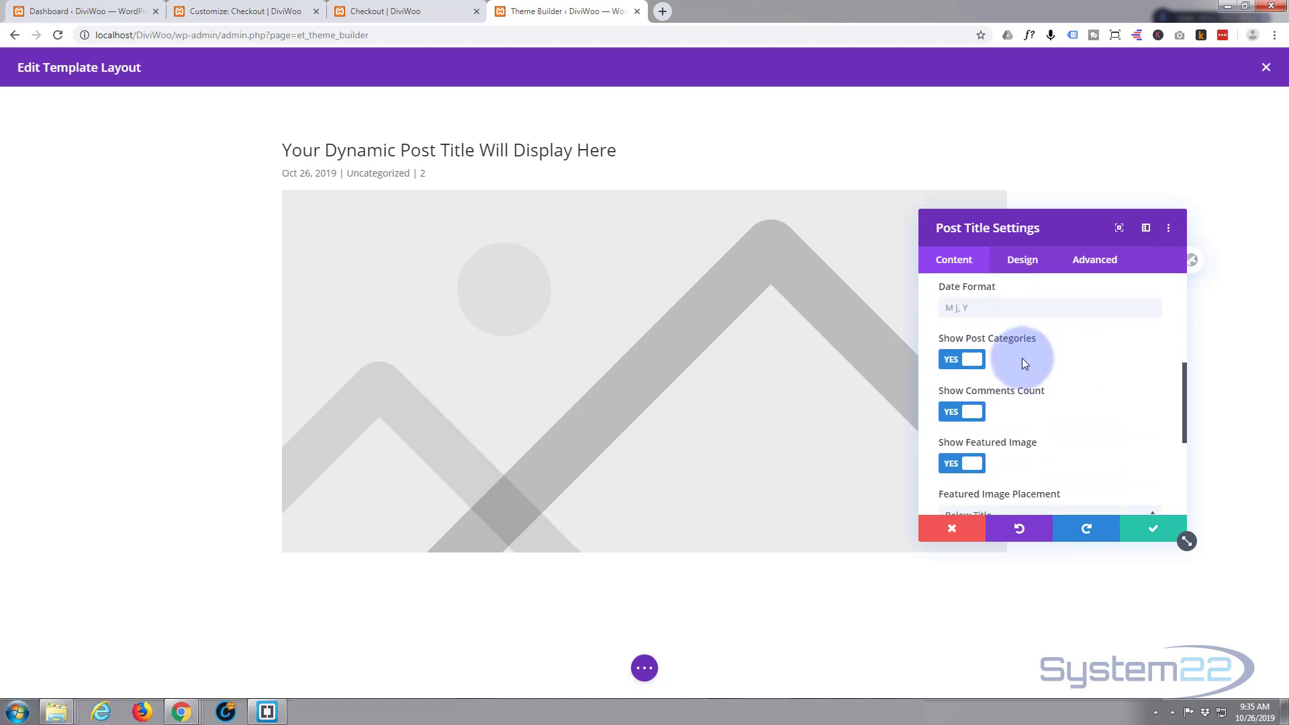
click(961, 363)
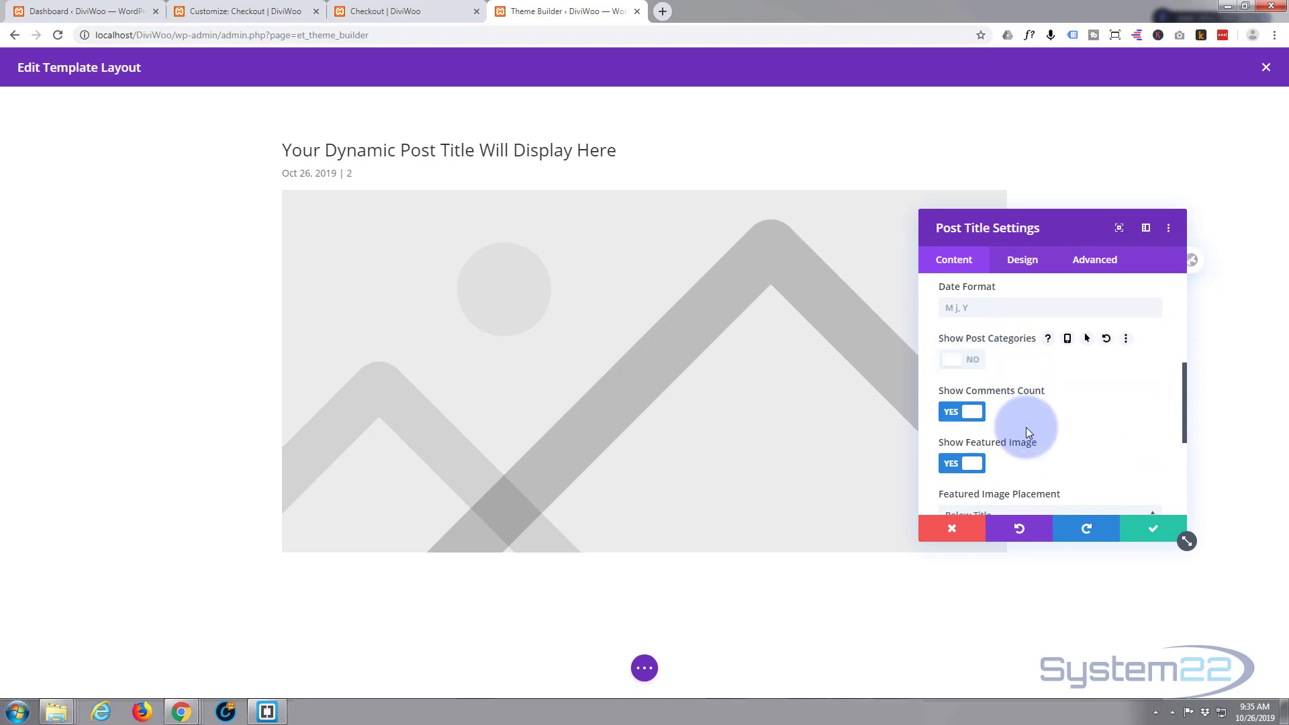
click(977, 414)
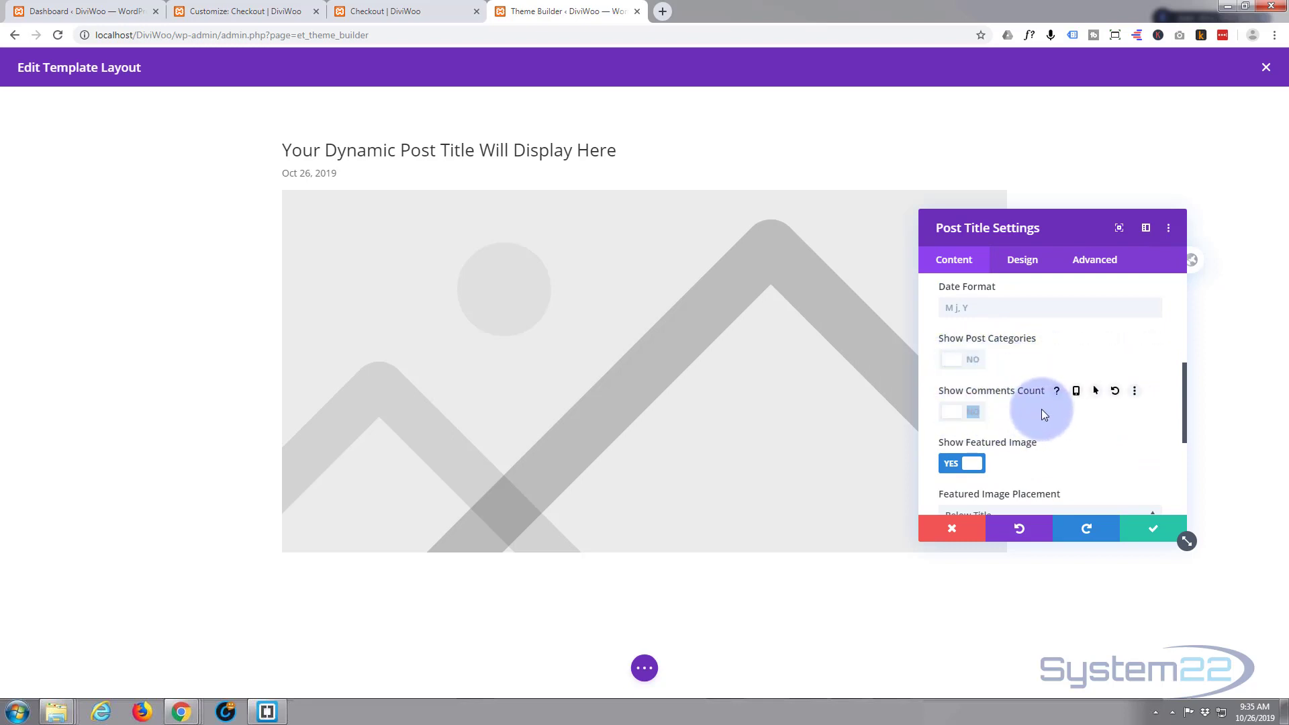
scroll(1041, 409, down, 1)
click(968, 398)
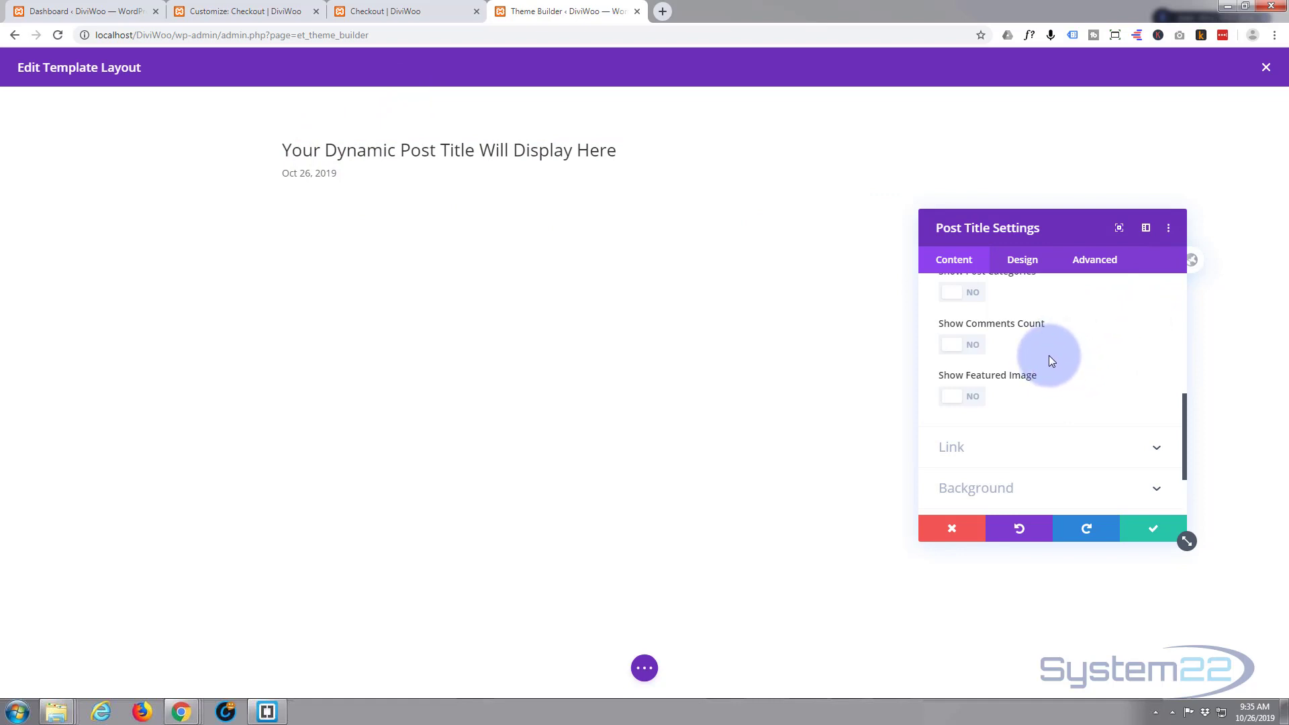
Set the Post Title module's text alignment to centre and save the module settings.
click(1025, 266)
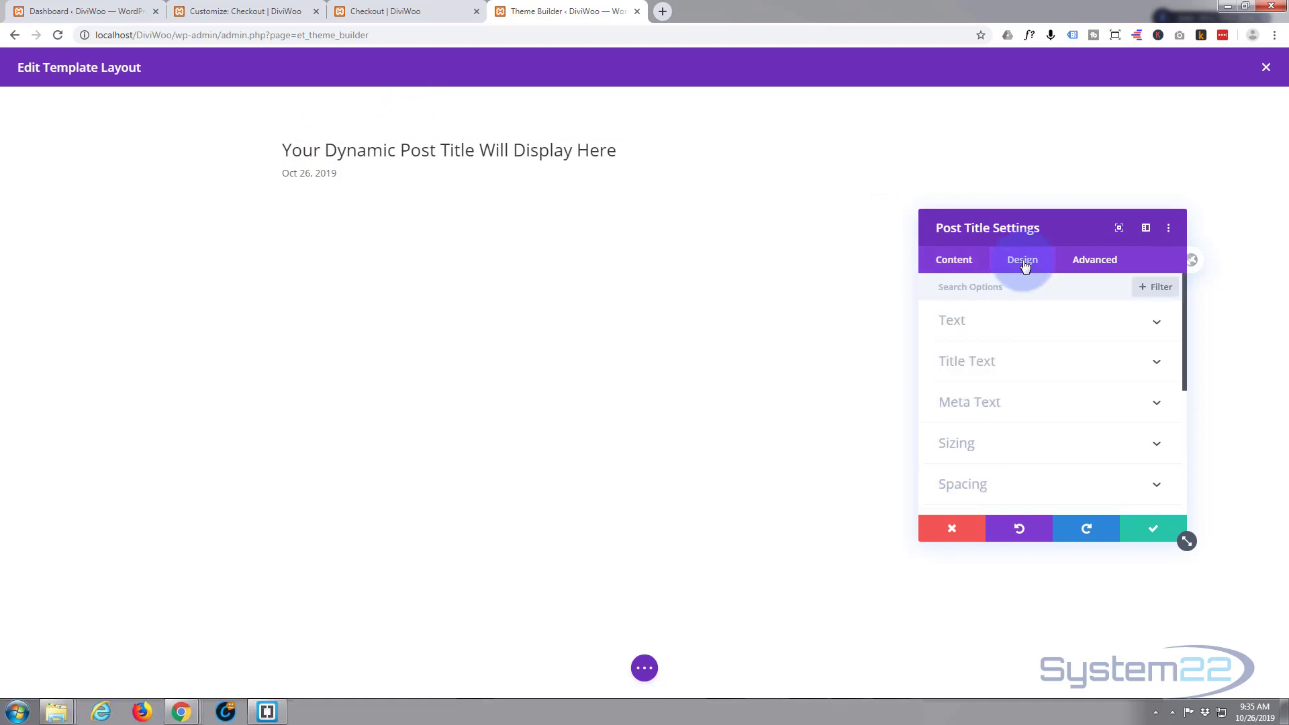
click(1048, 319)
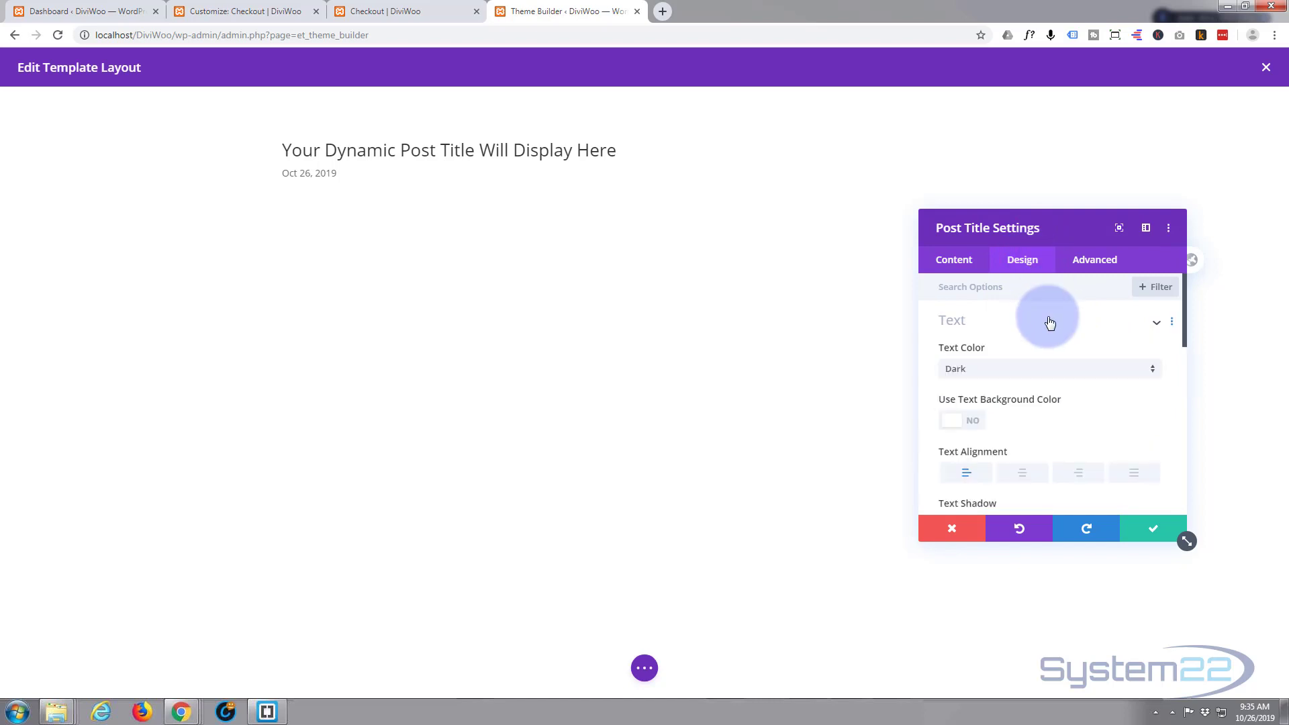
click(1023, 473)
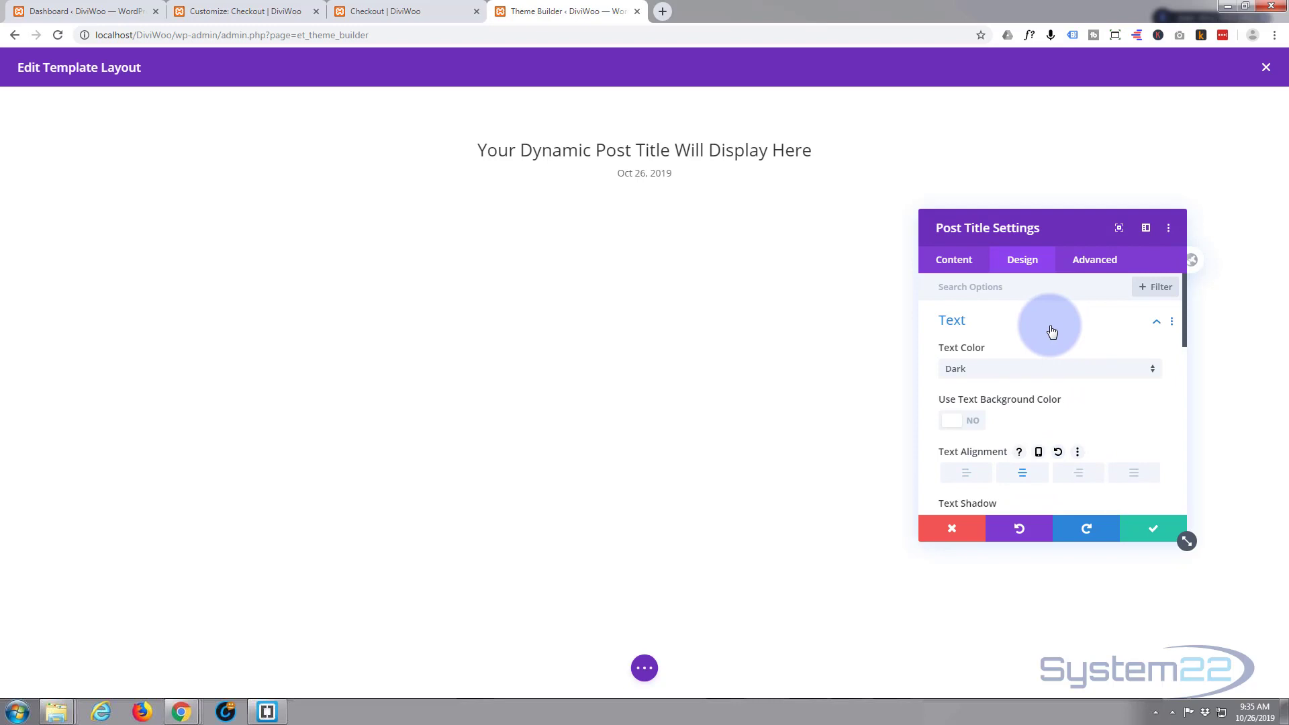
click(1152, 537)
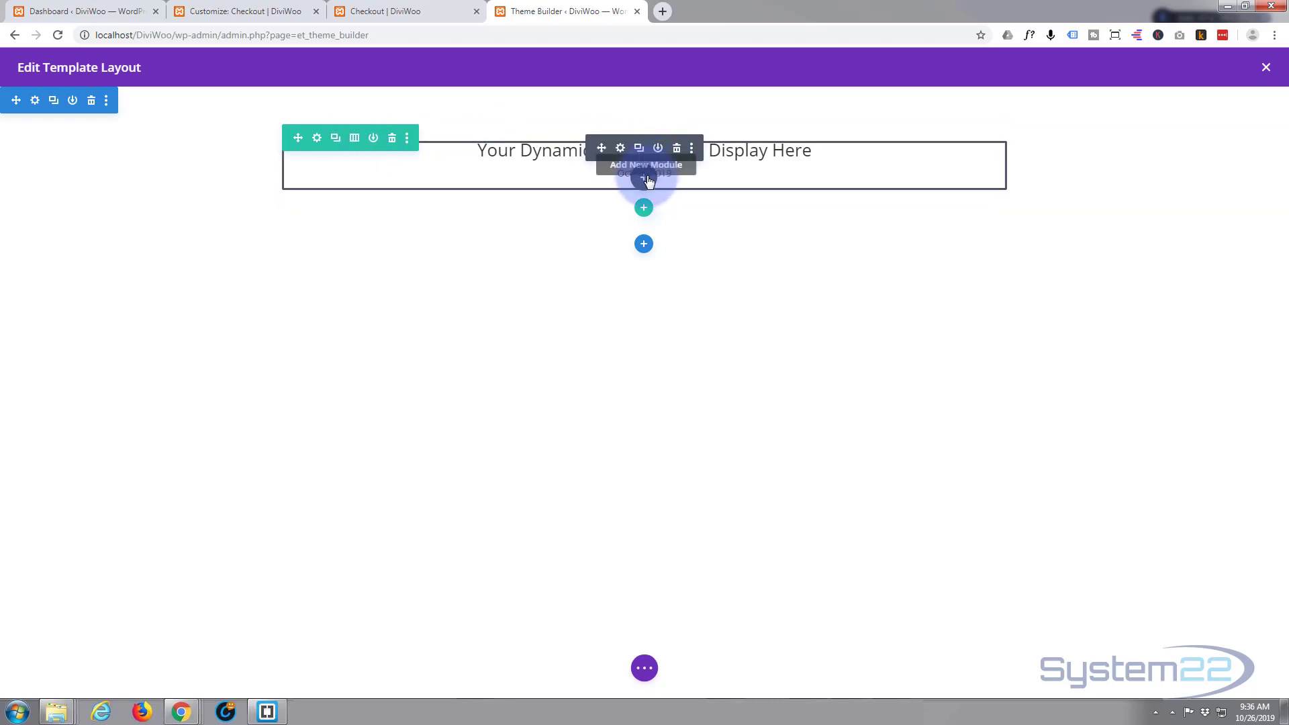
Give the row containing the post title a solid purple background colour from the saved swatches.
click(317, 139)
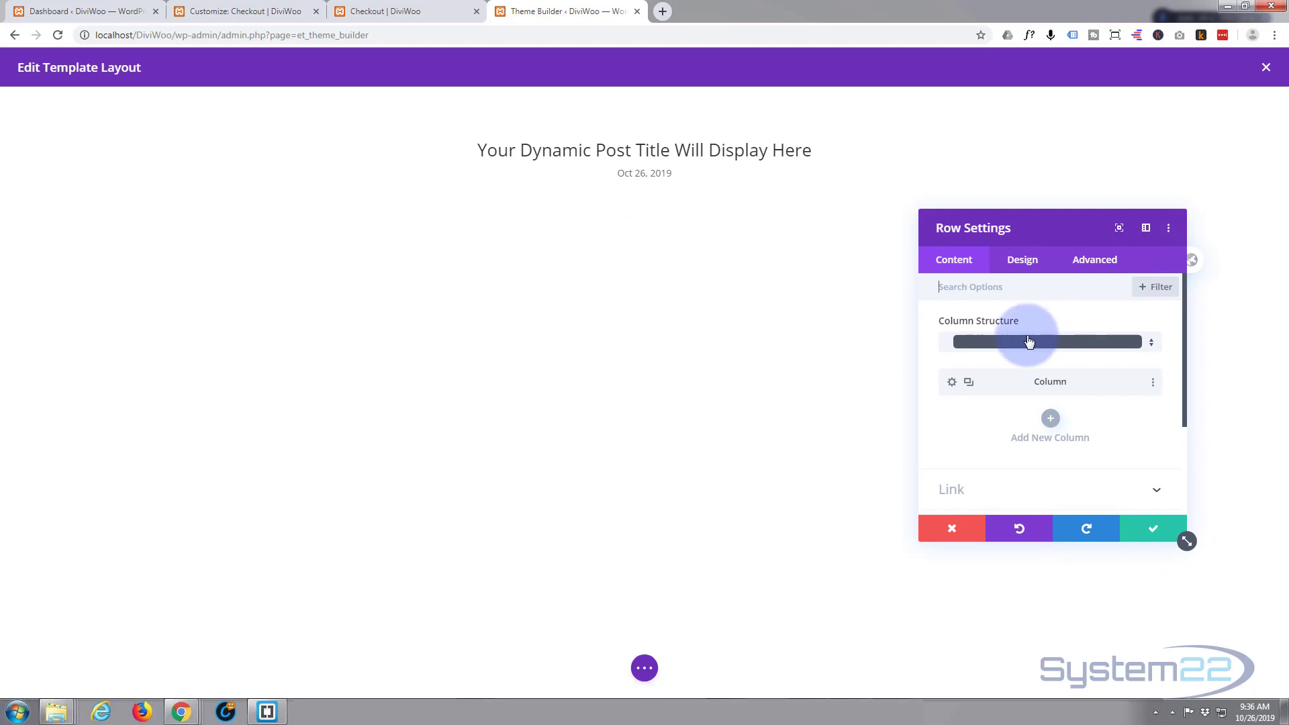
scroll(1028, 343, down, 2)
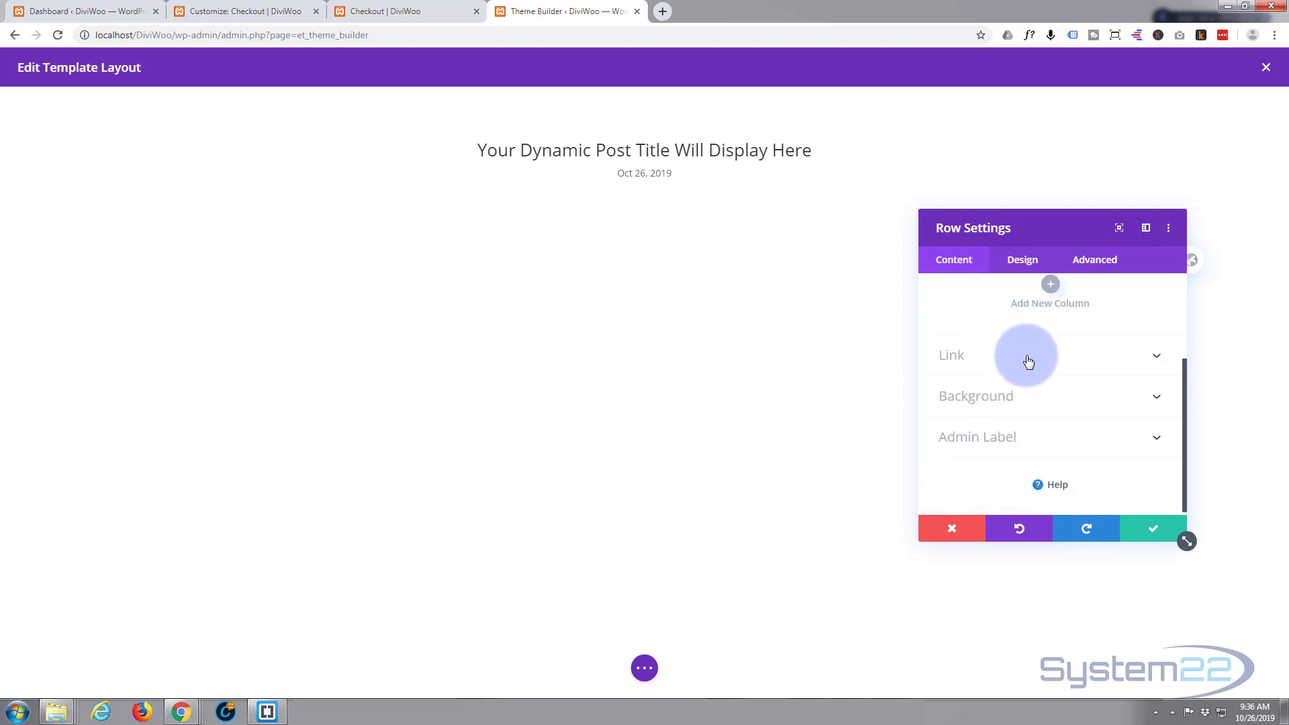
click(1044, 395)
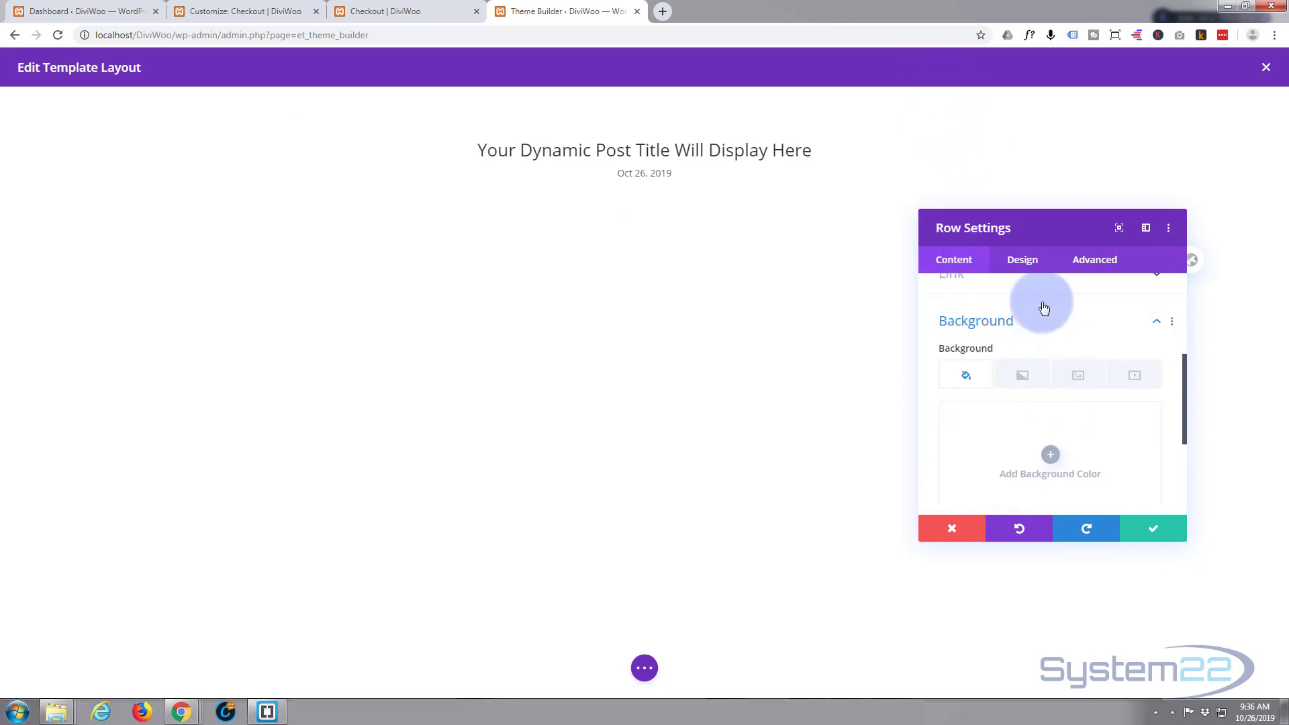
click(1053, 429)
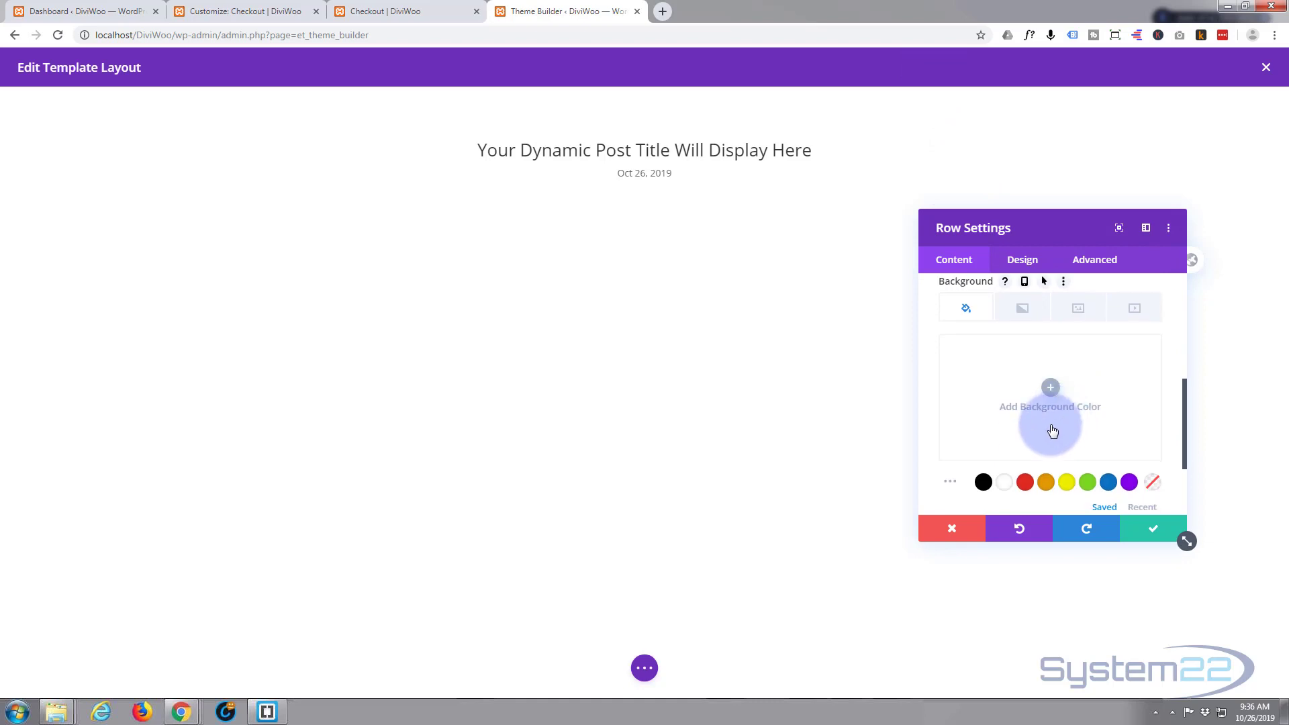
click(1129, 482)
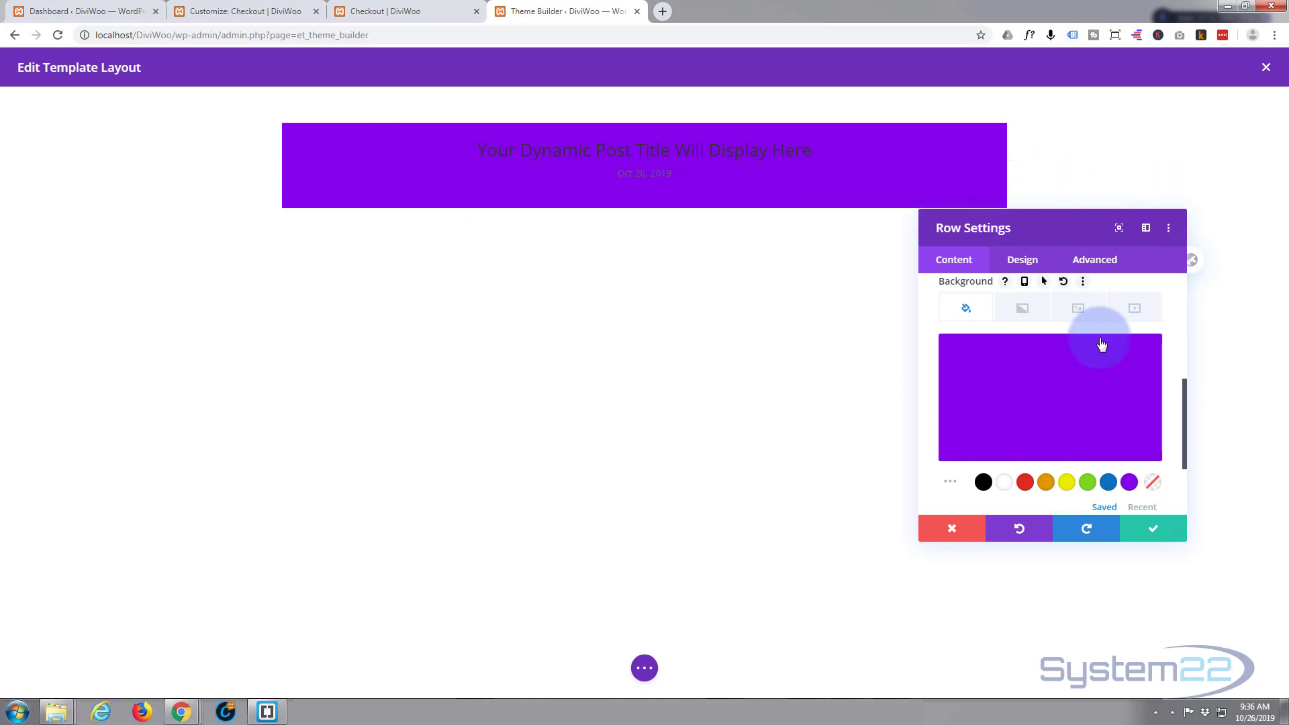
Set the row's width and max width to 100% and save the row settings.
click(1032, 262)
click(1067, 331)
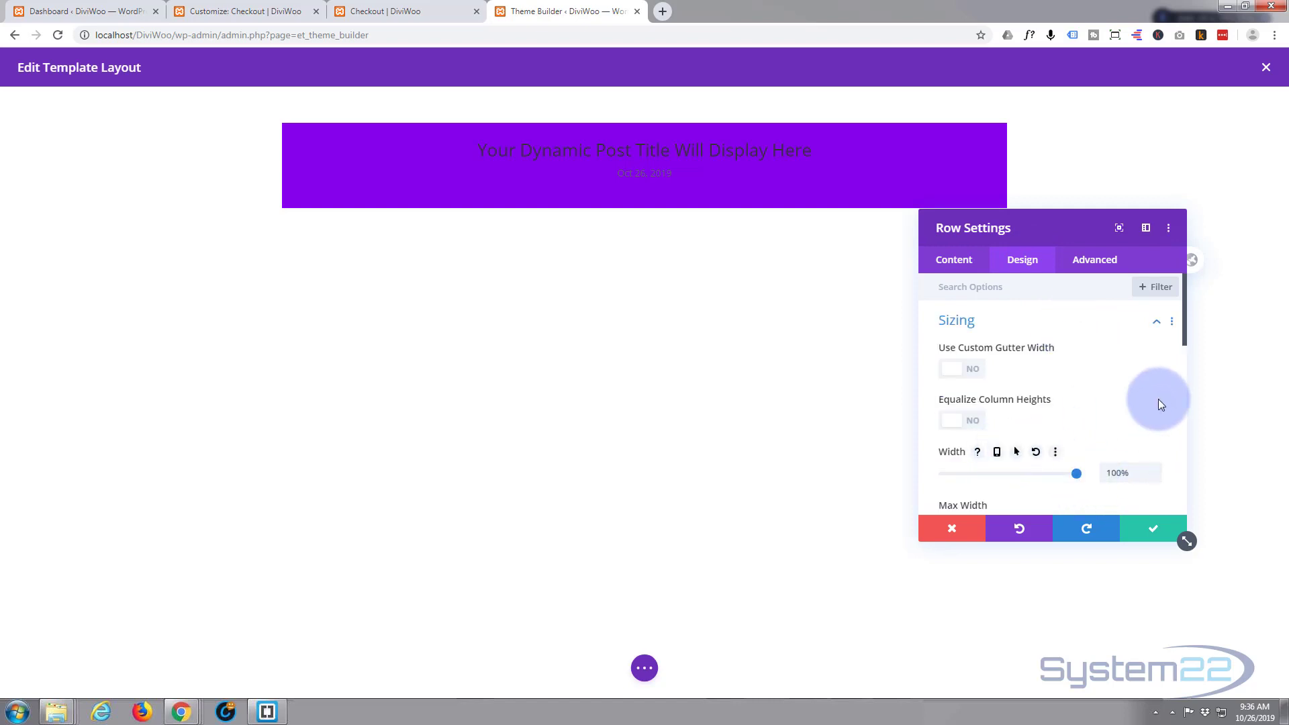
scroll(1147, 390, down, 2)
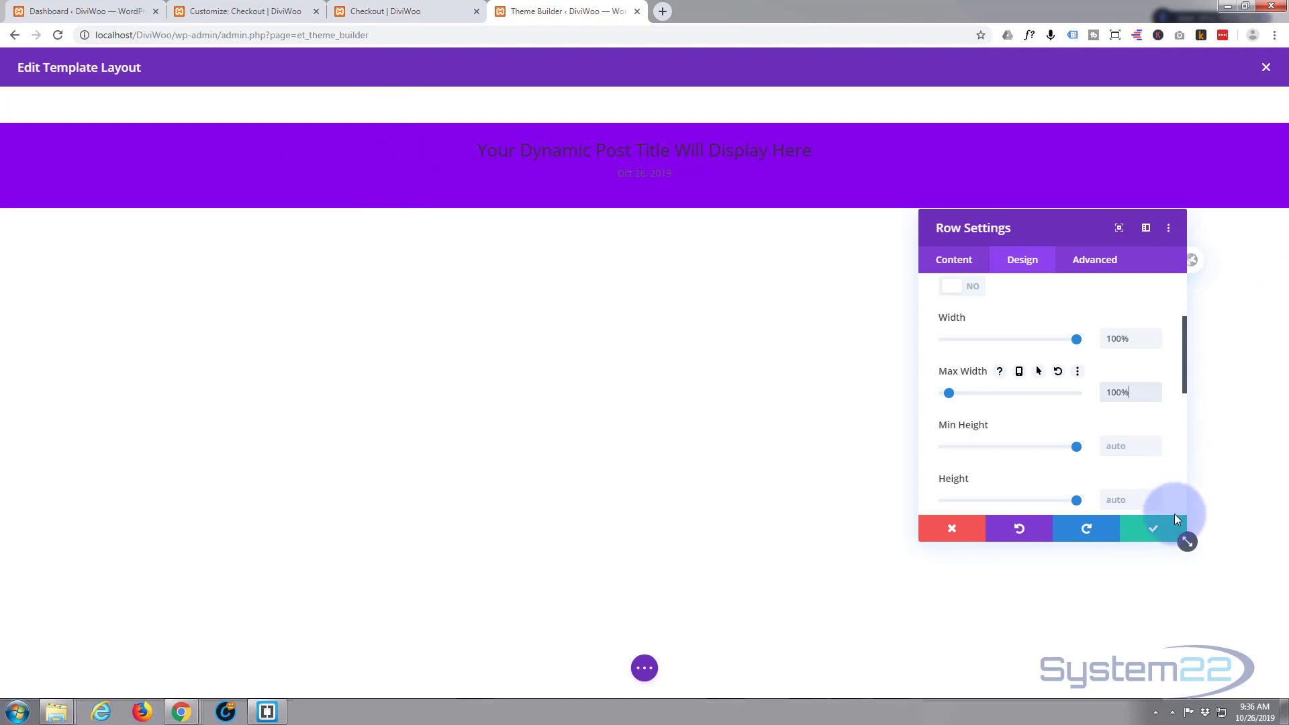
click(1161, 531)
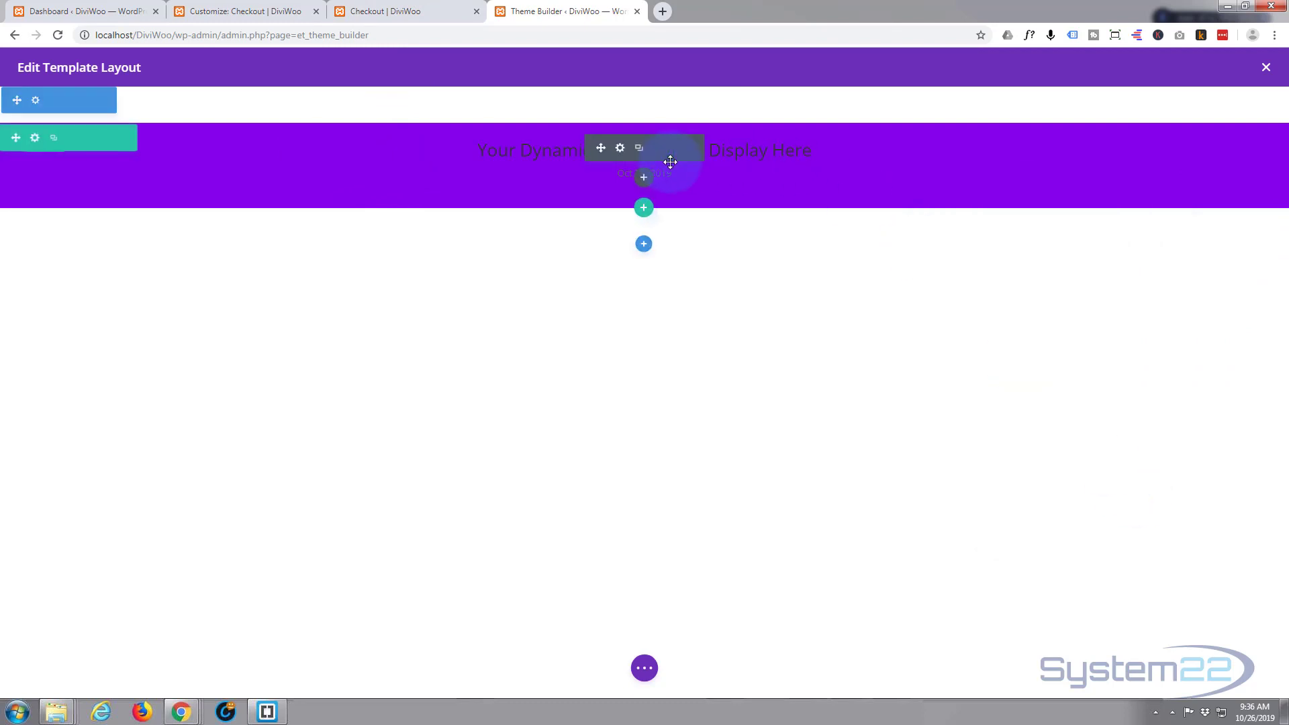
click(621, 149)
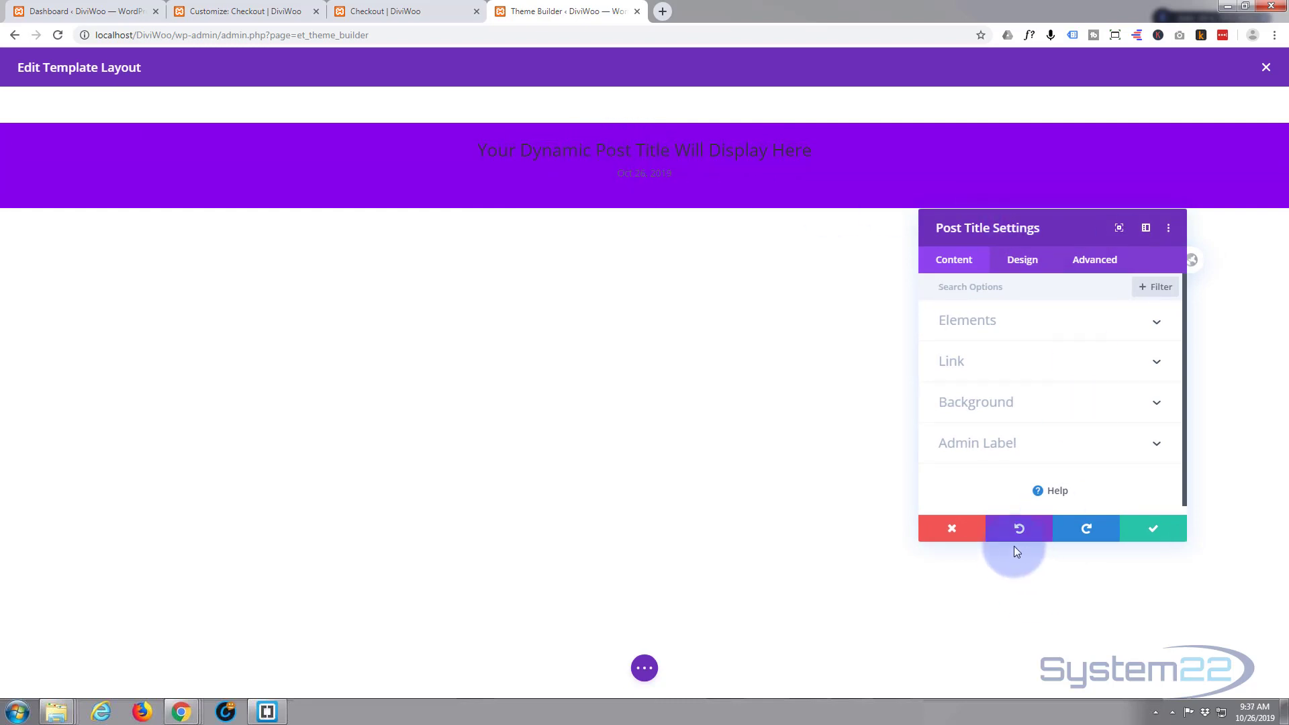
click(953, 530)
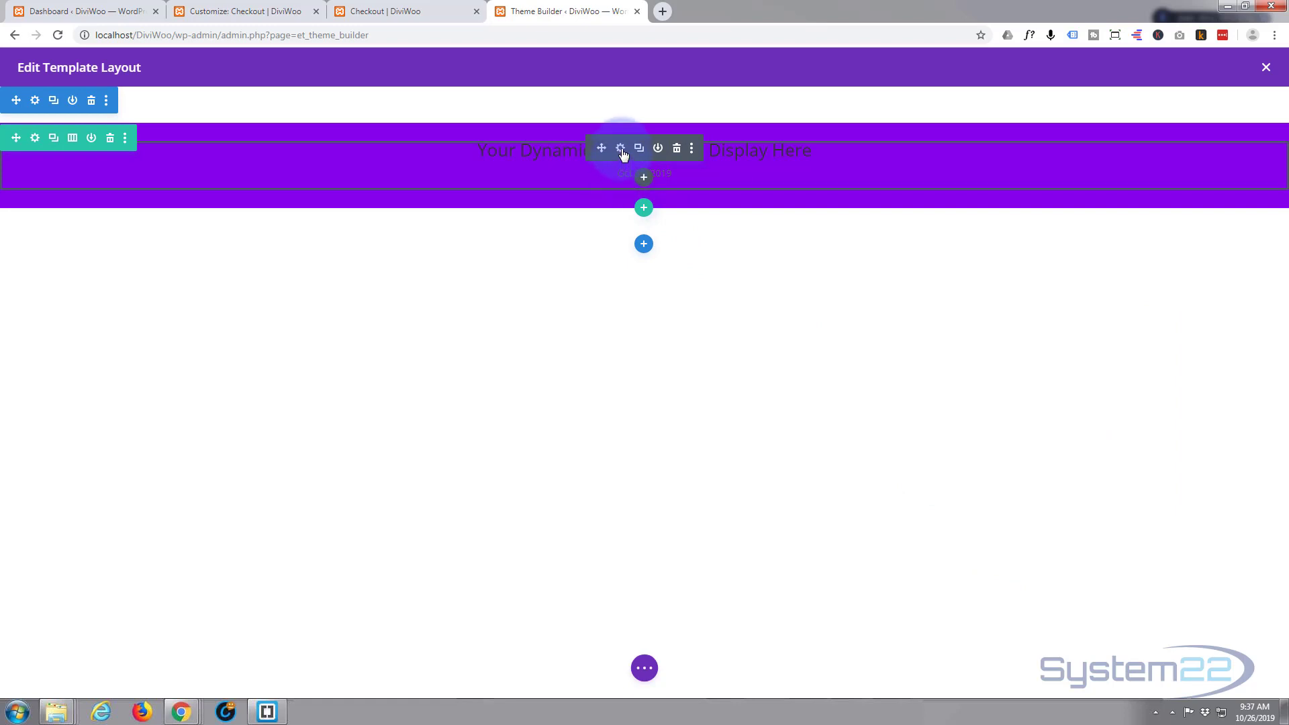
Set the Post Title module's text colour to Light and save the module settings.
click(621, 148)
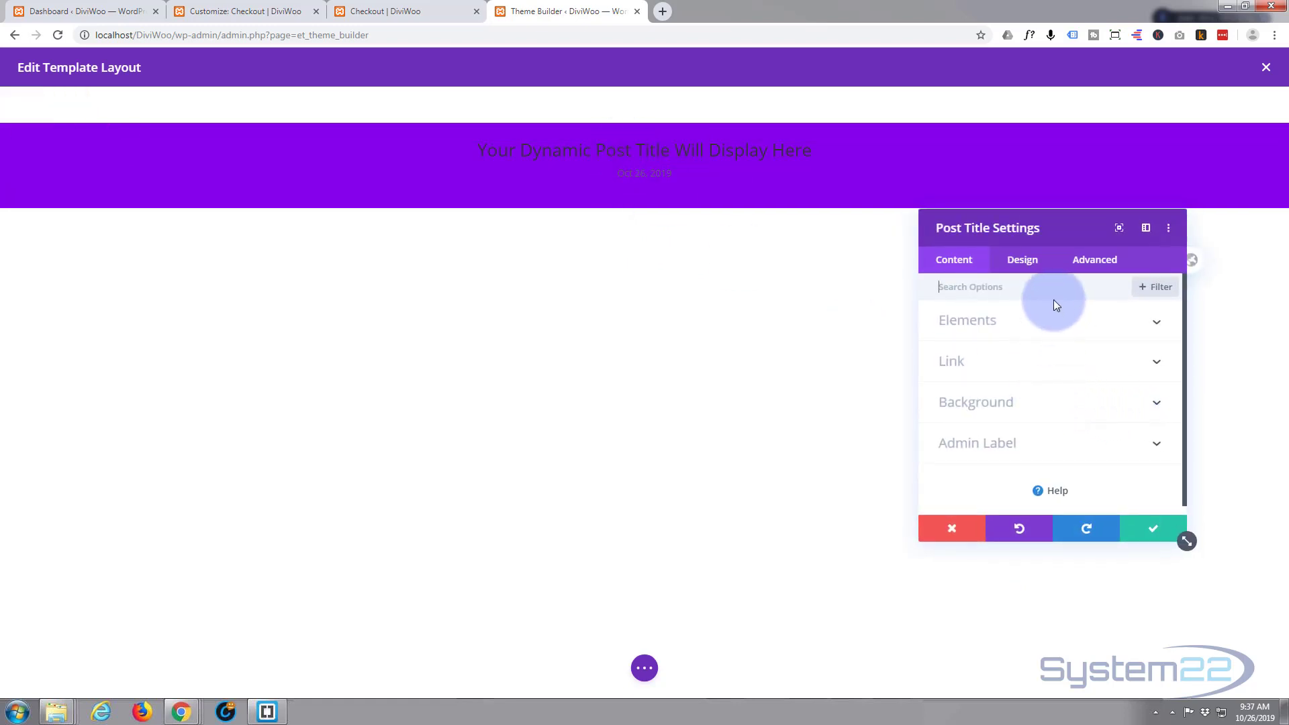
click(1035, 267)
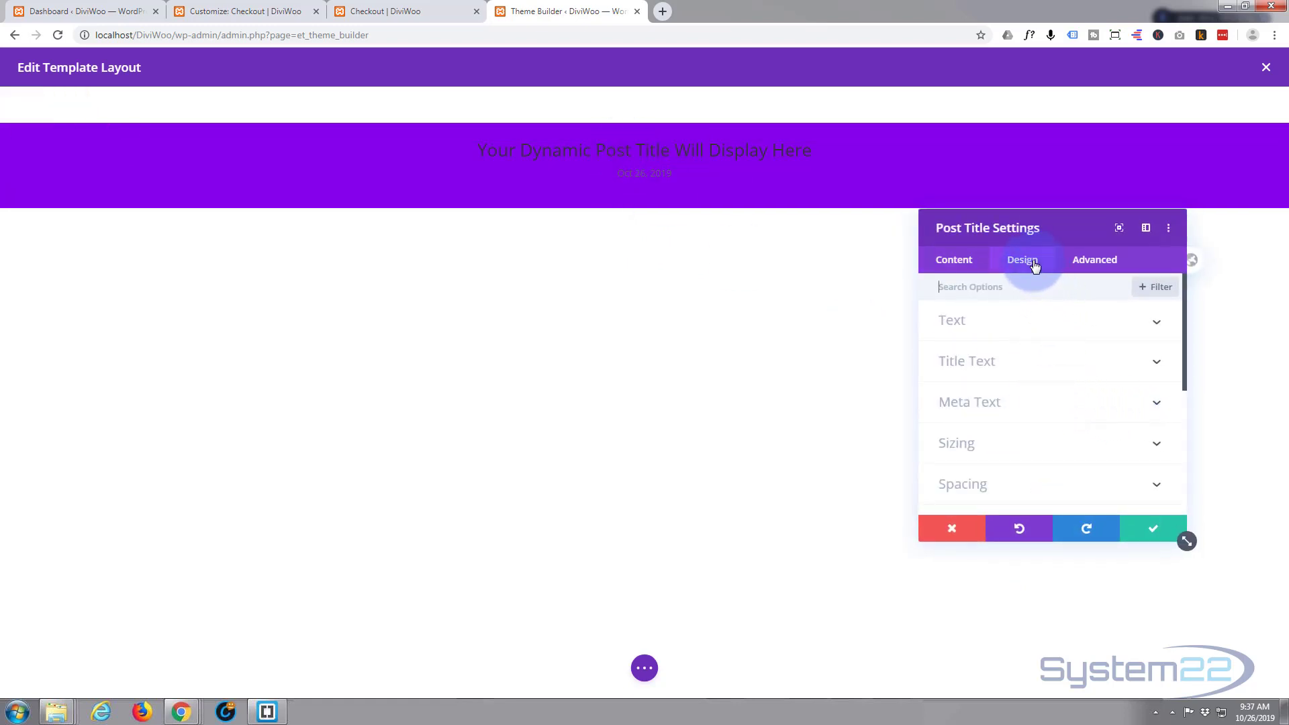
click(1047, 321)
scroll(1097, 374, down, 1)
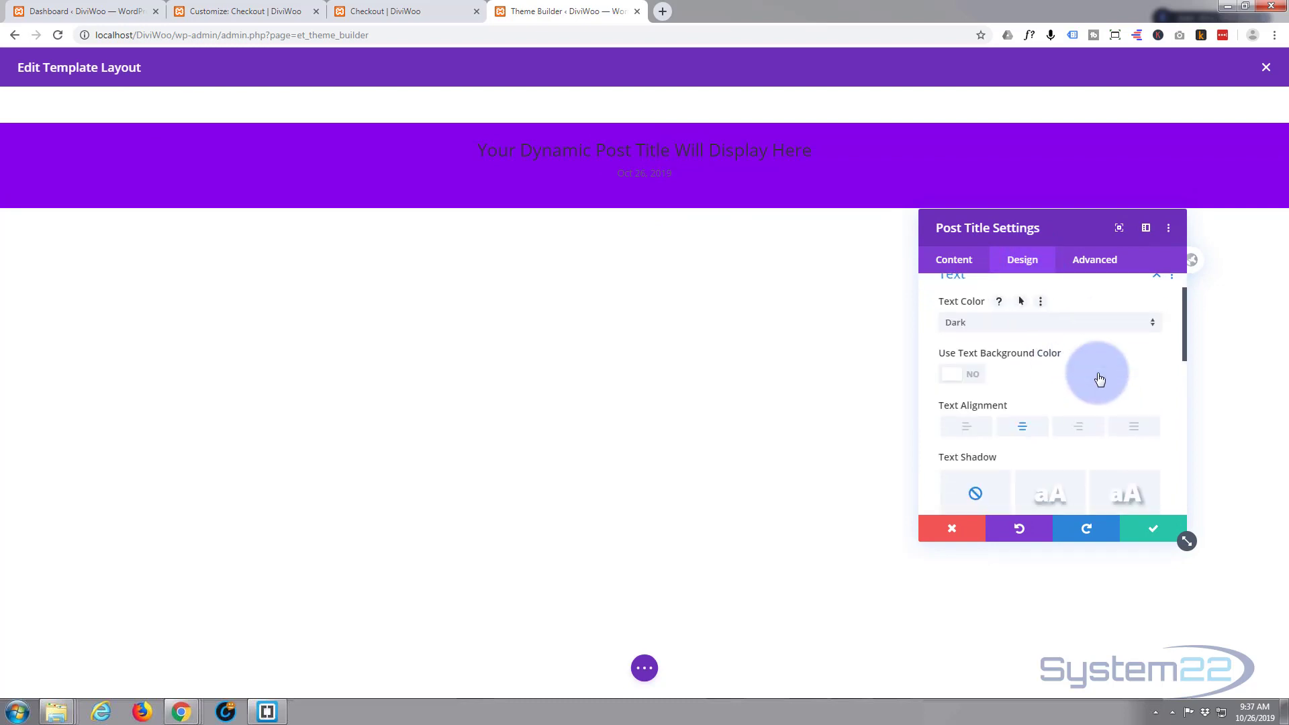
scroll(1099, 380, down, 5)
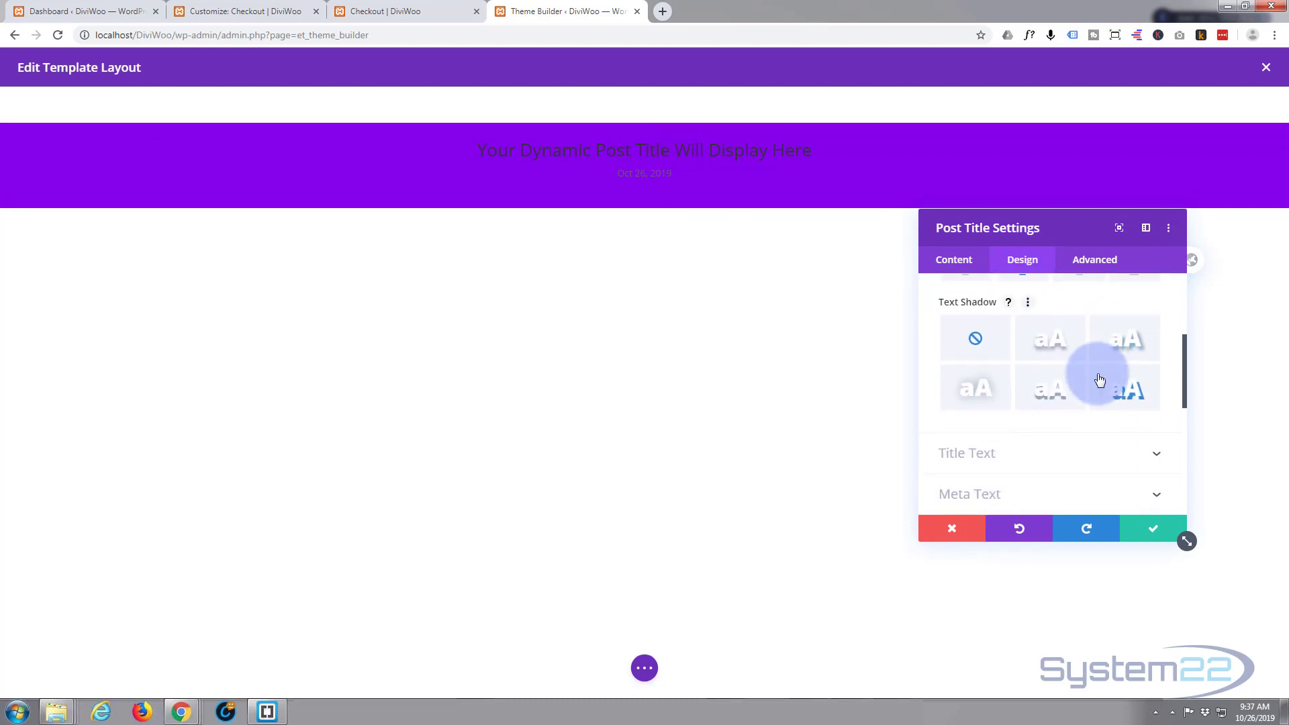
scroll(1099, 380, up, 3)
scroll(1097, 374, up, 1)
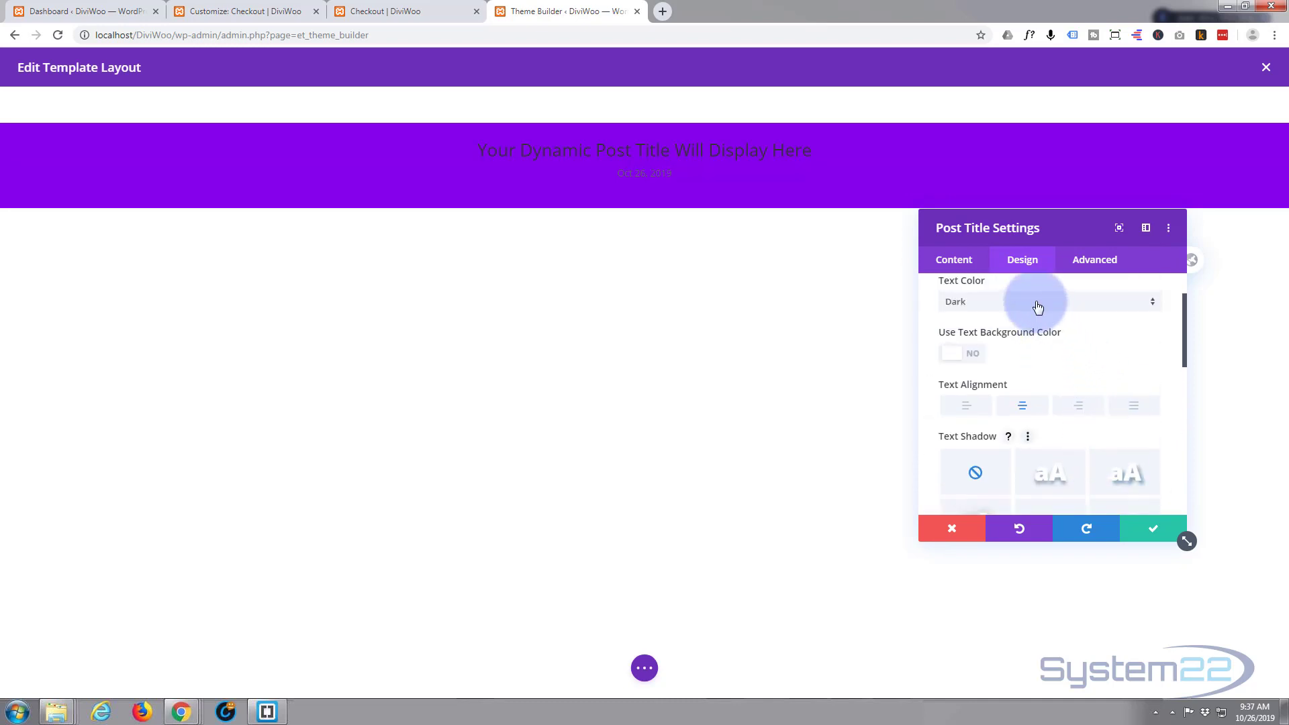
click(1038, 306)
click(999, 333)
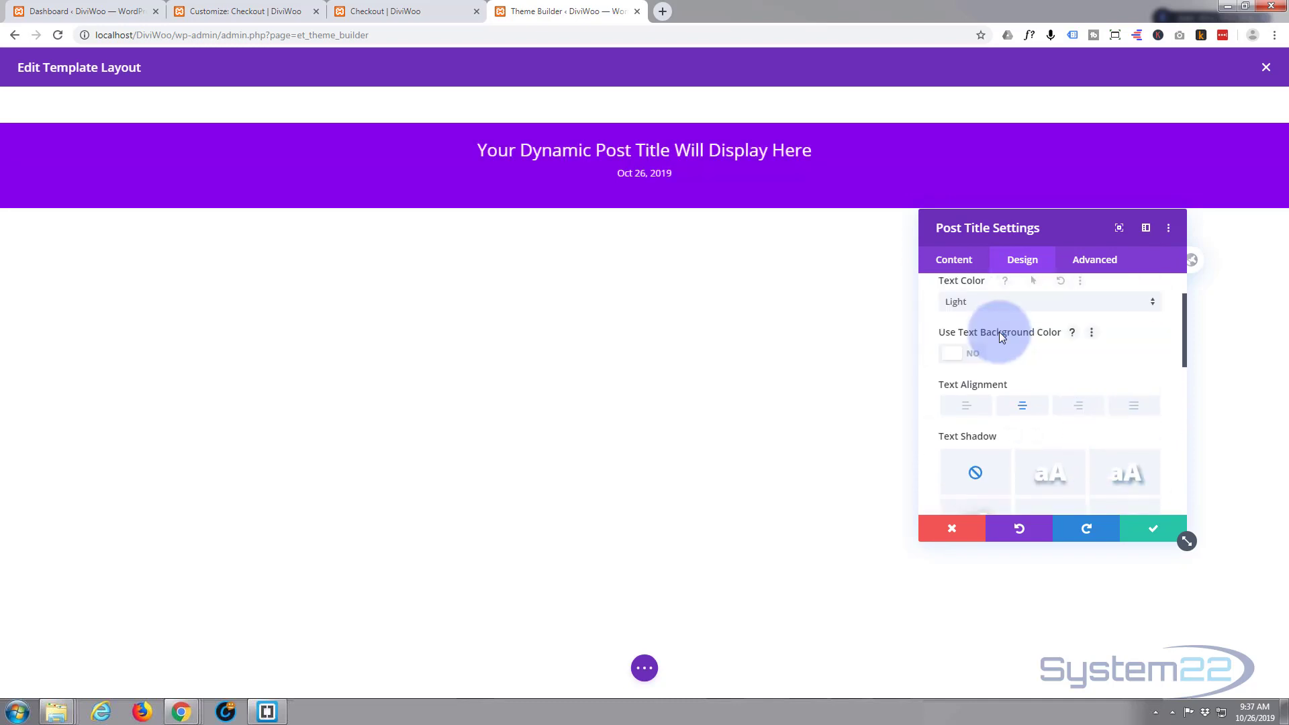
click(968, 361)
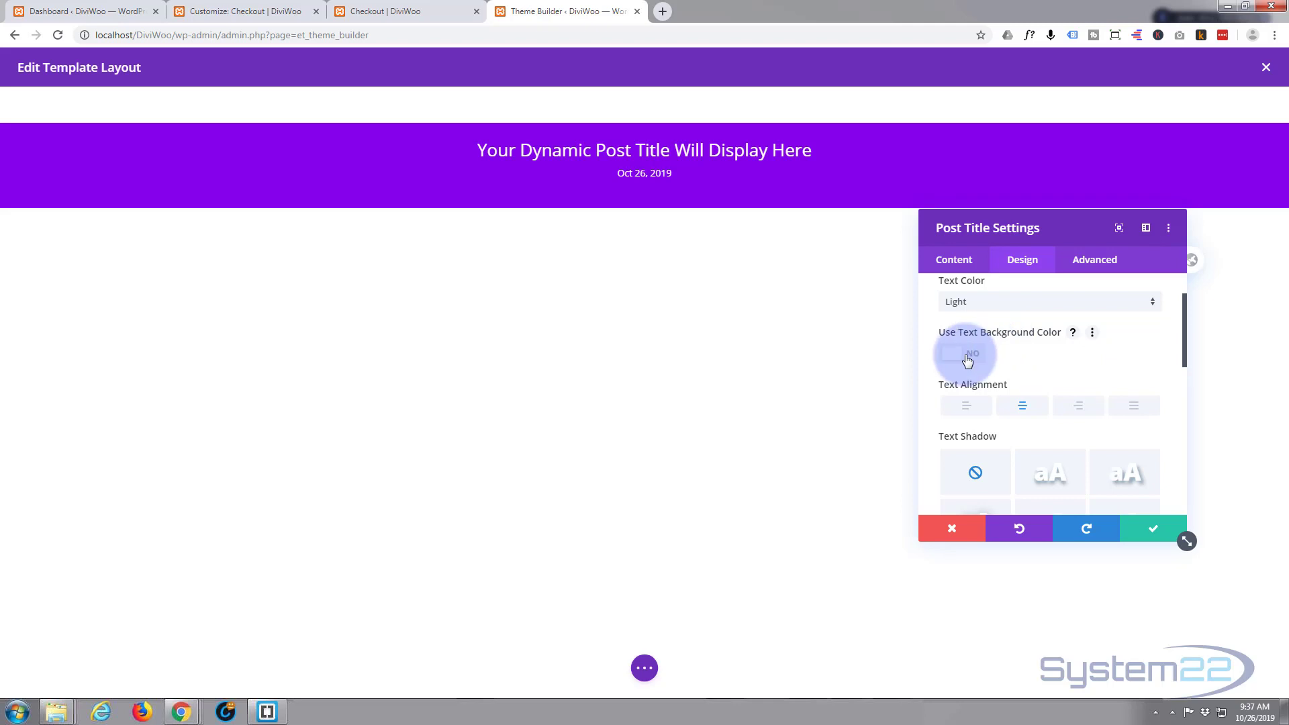
click(1152, 529)
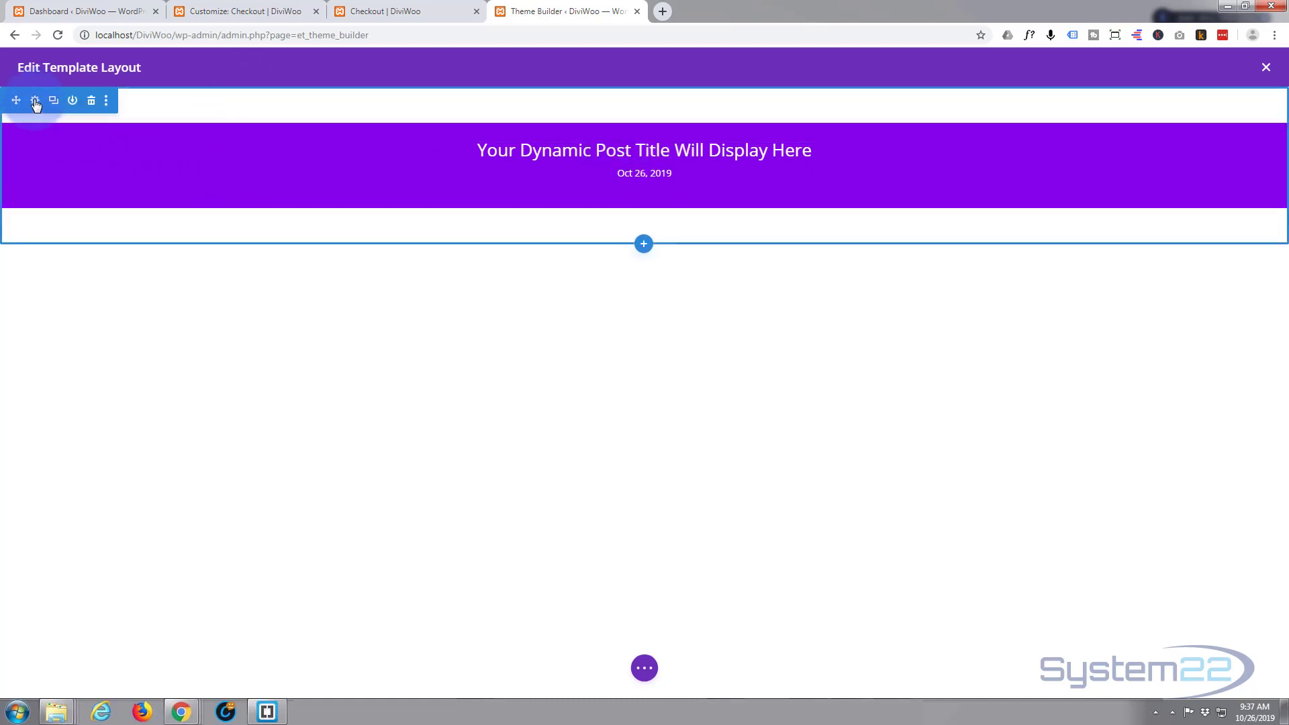
Set the top padding of the section containing the title row to 0px and save the section settings.
click(36, 104)
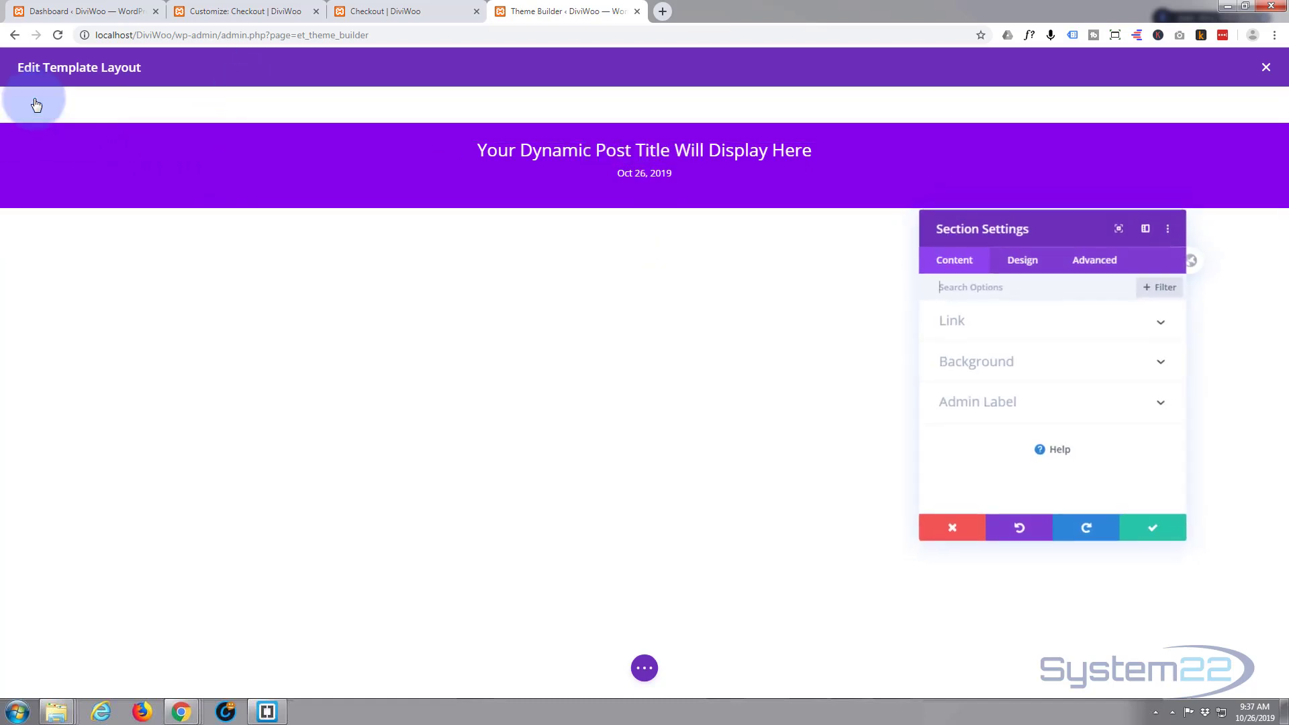
click(1034, 262)
click(1049, 441)
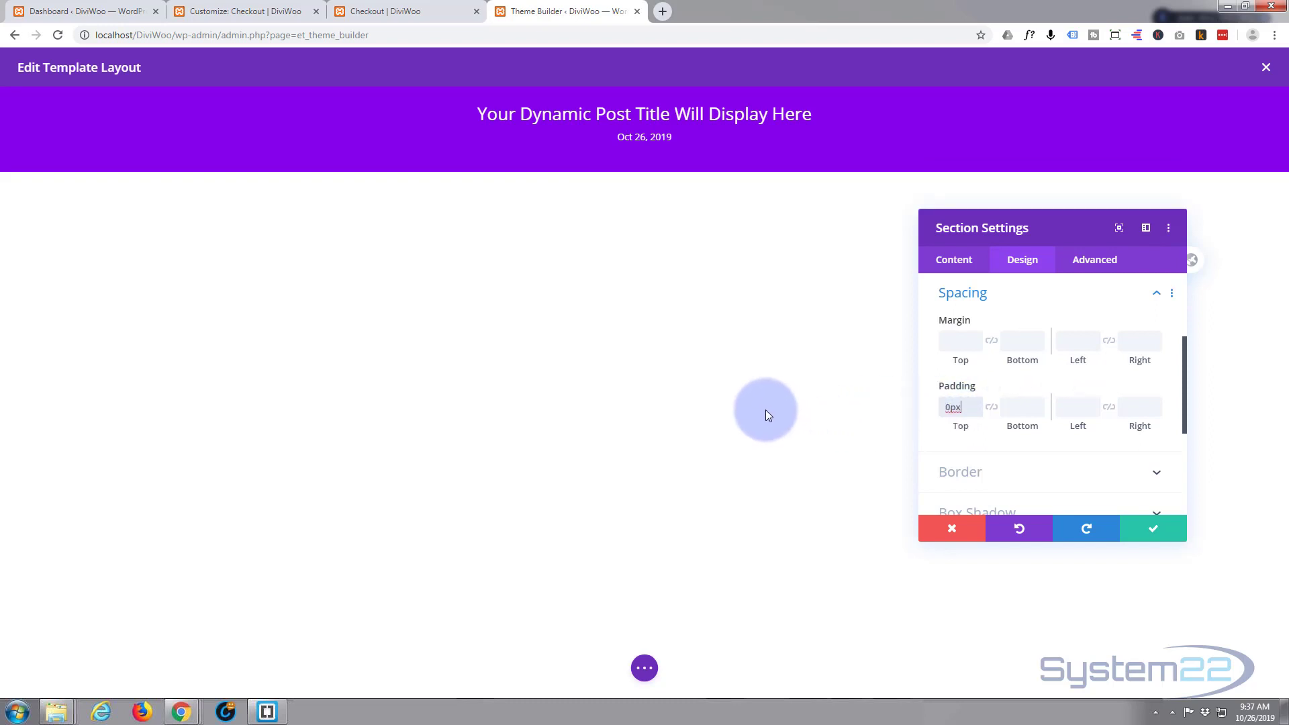
click(1149, 539)
click(1149, 537)
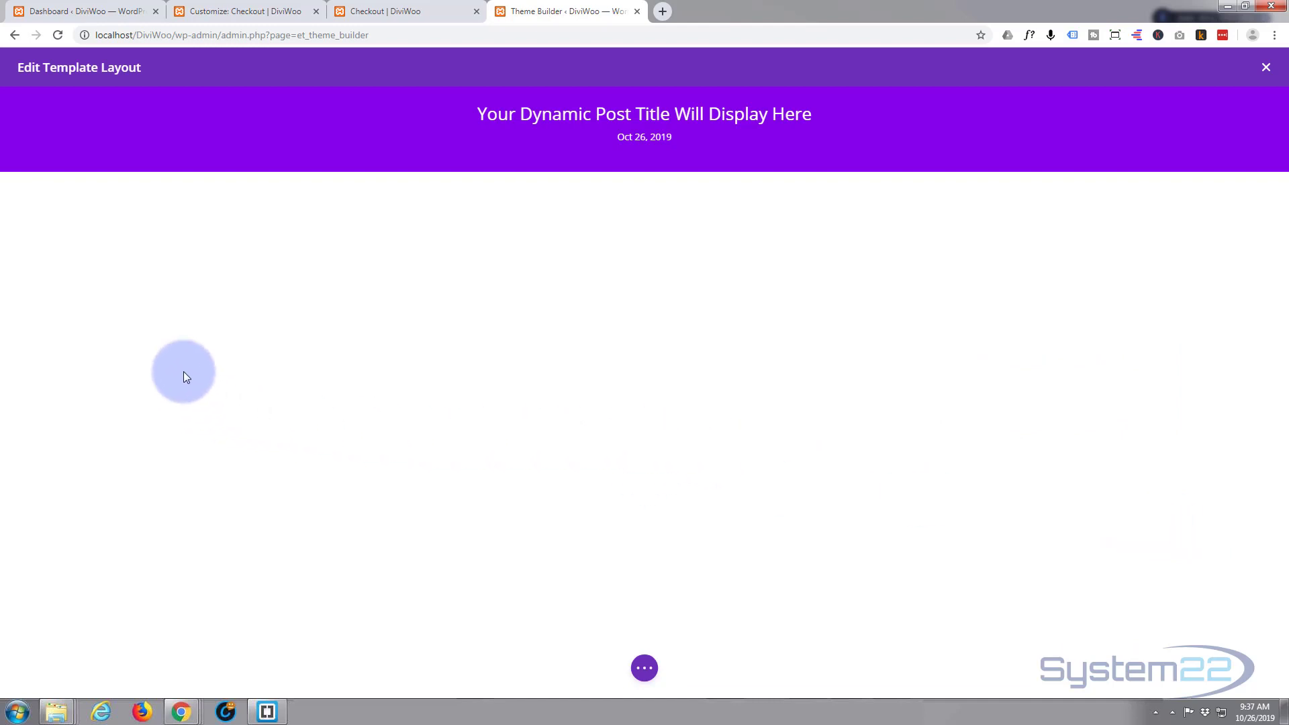
Add a new single-column row directly below the purple title row.
mouse_move(486, 133)
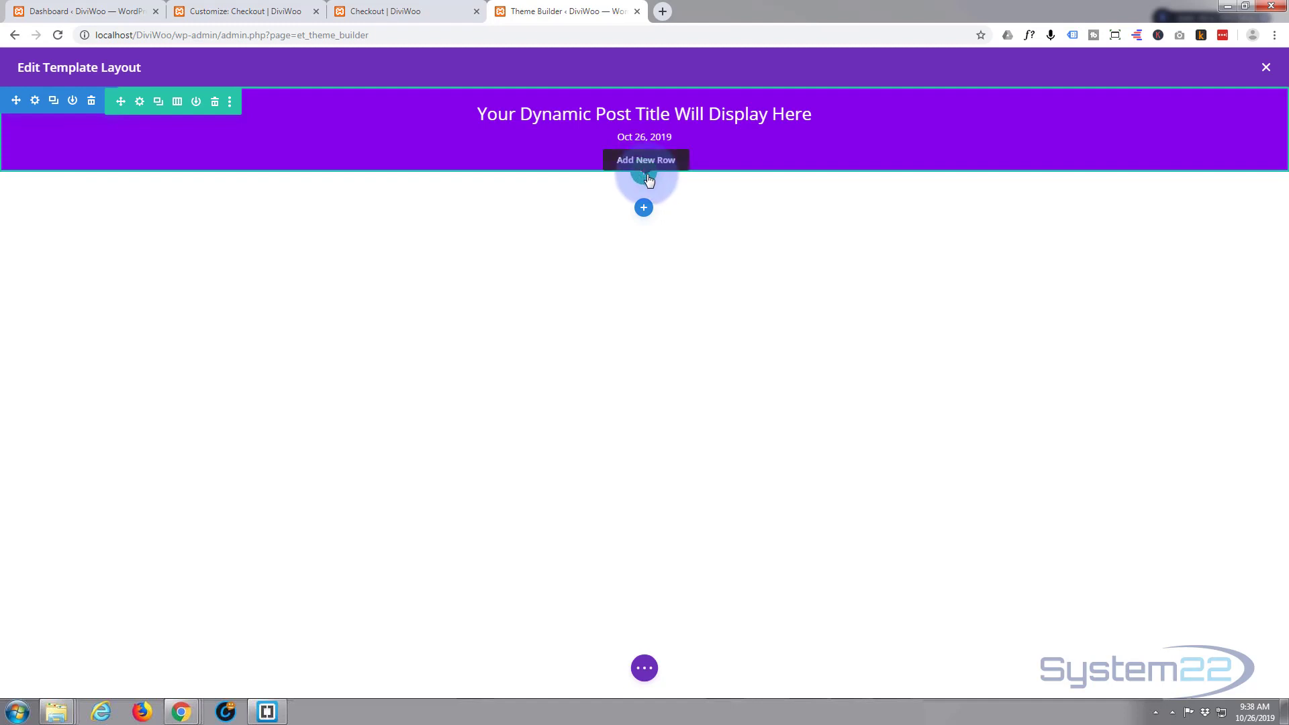
click(646, 176)
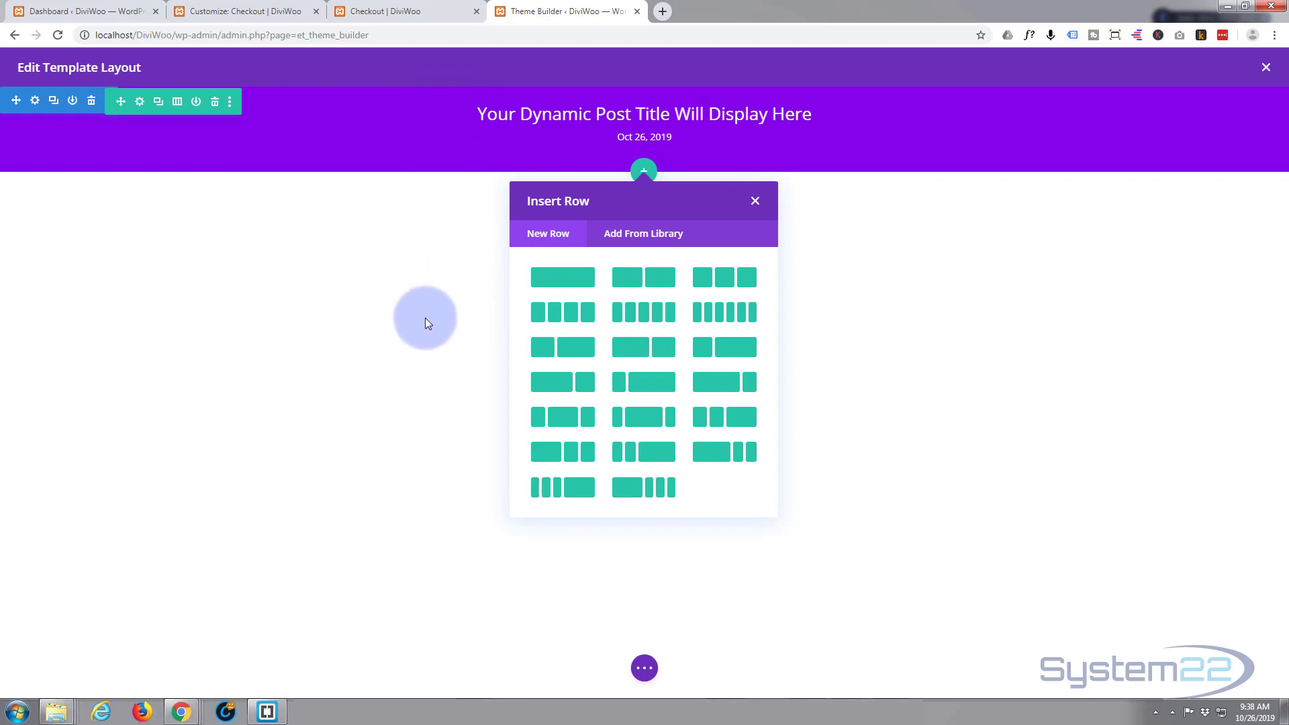
click(561, 279)
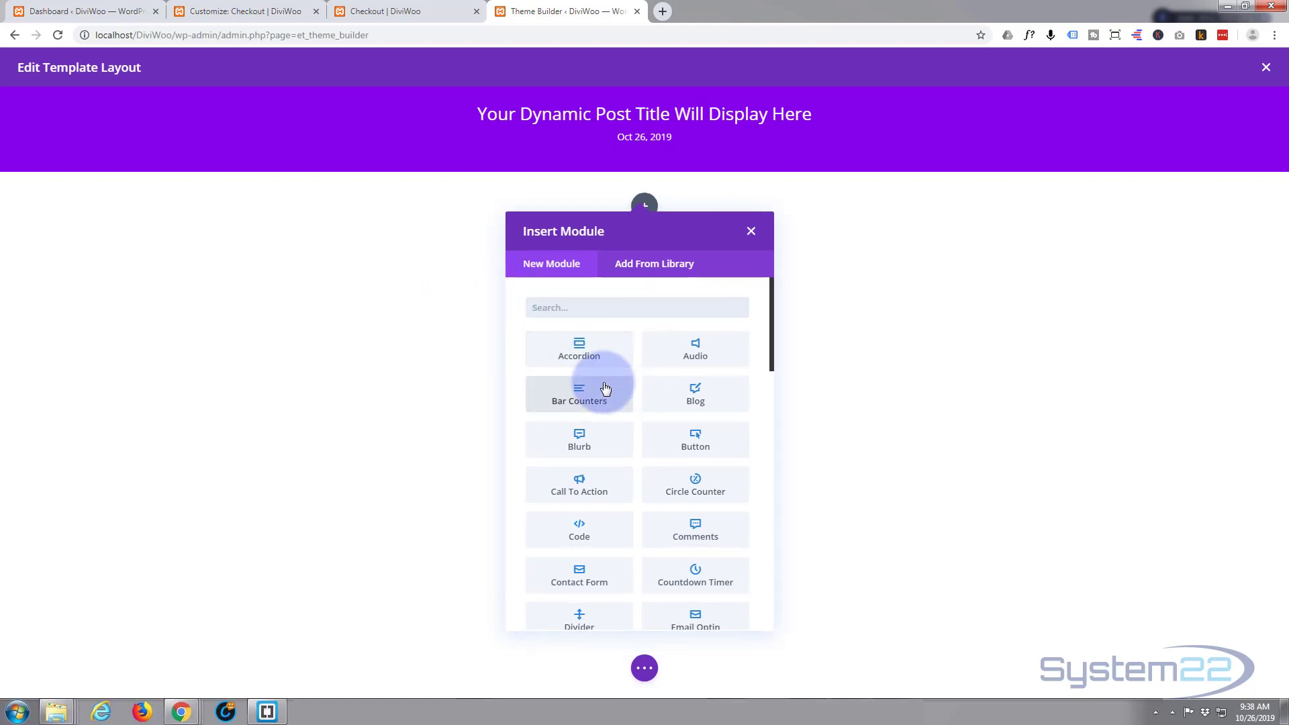
Insert a Shop module into the new single-column row.
scroll(604, 386, down, 3)
scroll(605, 383, down, 2)
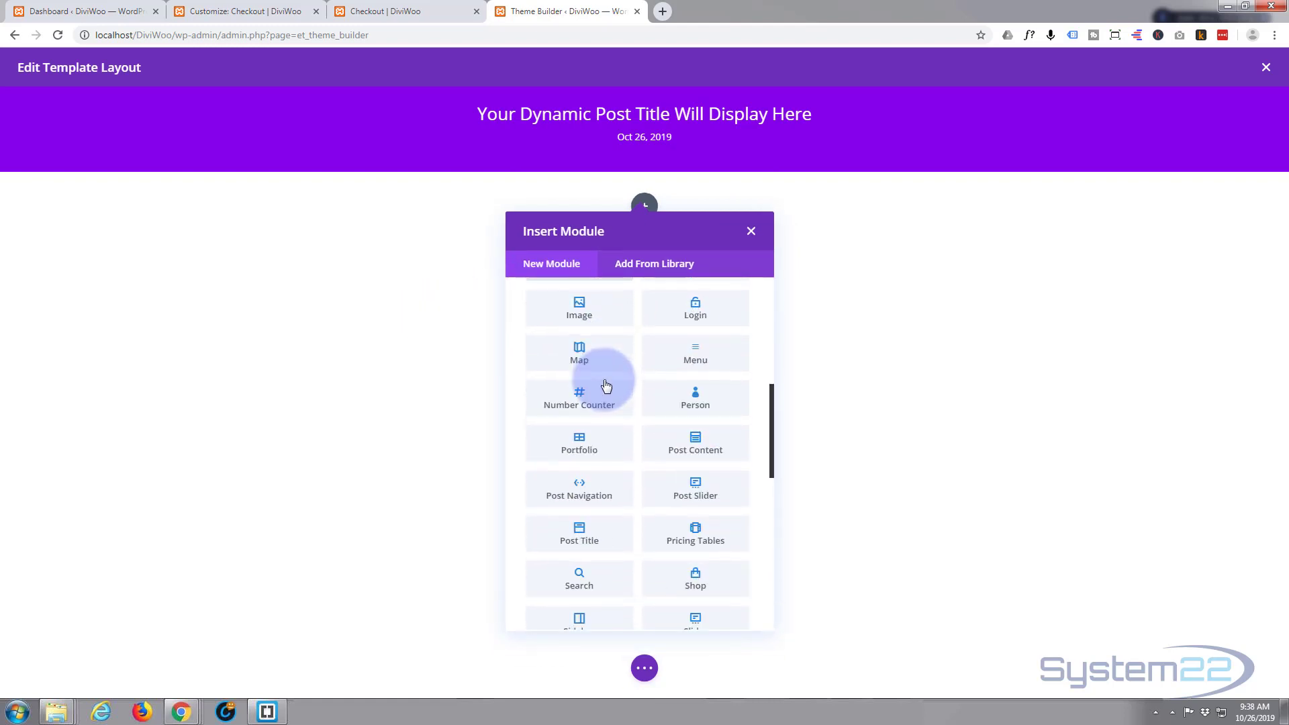
scroll(603, 380, down, 2)
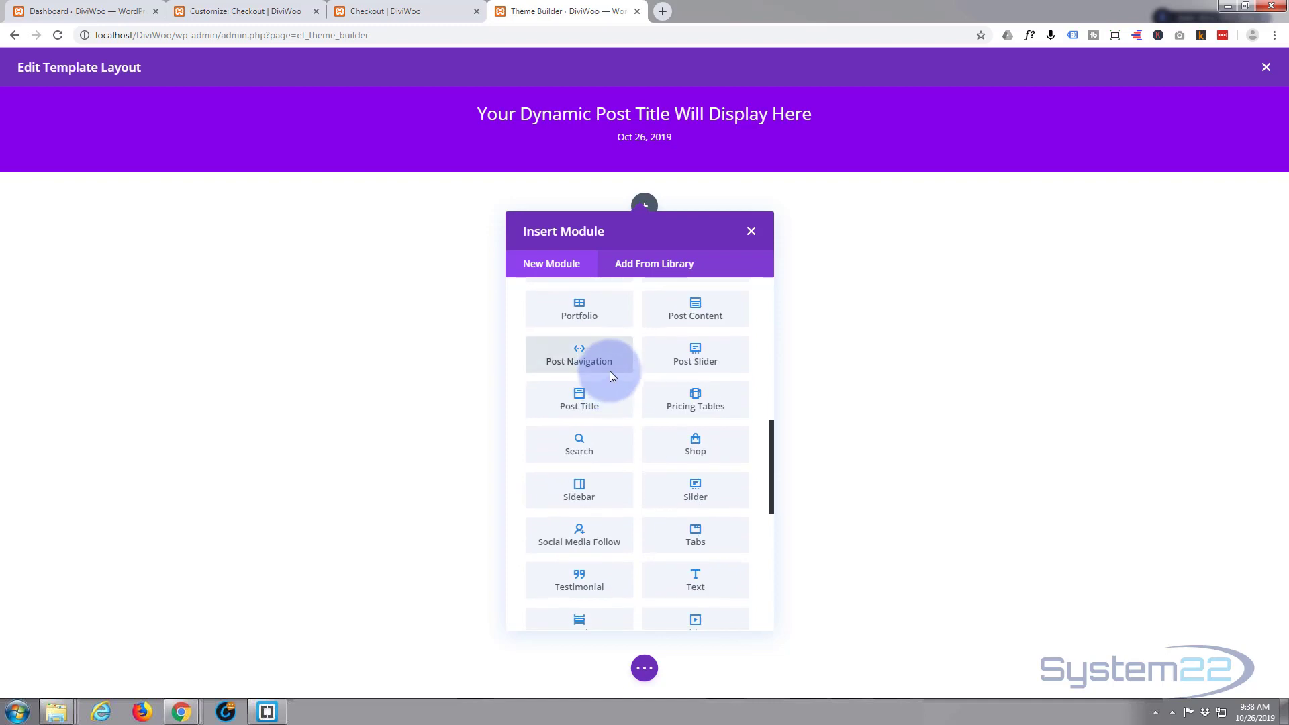
scroll(609, 370, down, 3)
scroll(612, 375, down, 3)
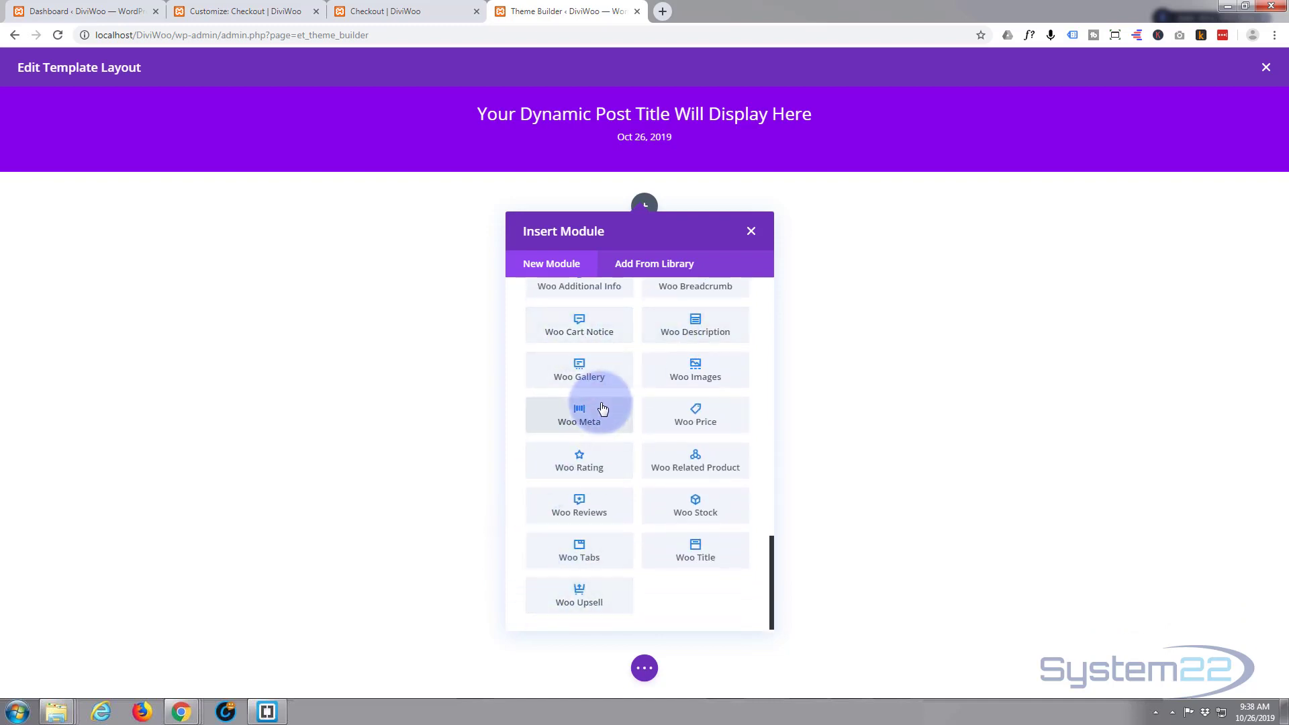
scroll(604, 406, up, 2)
scroll(604, 404, up, 2)
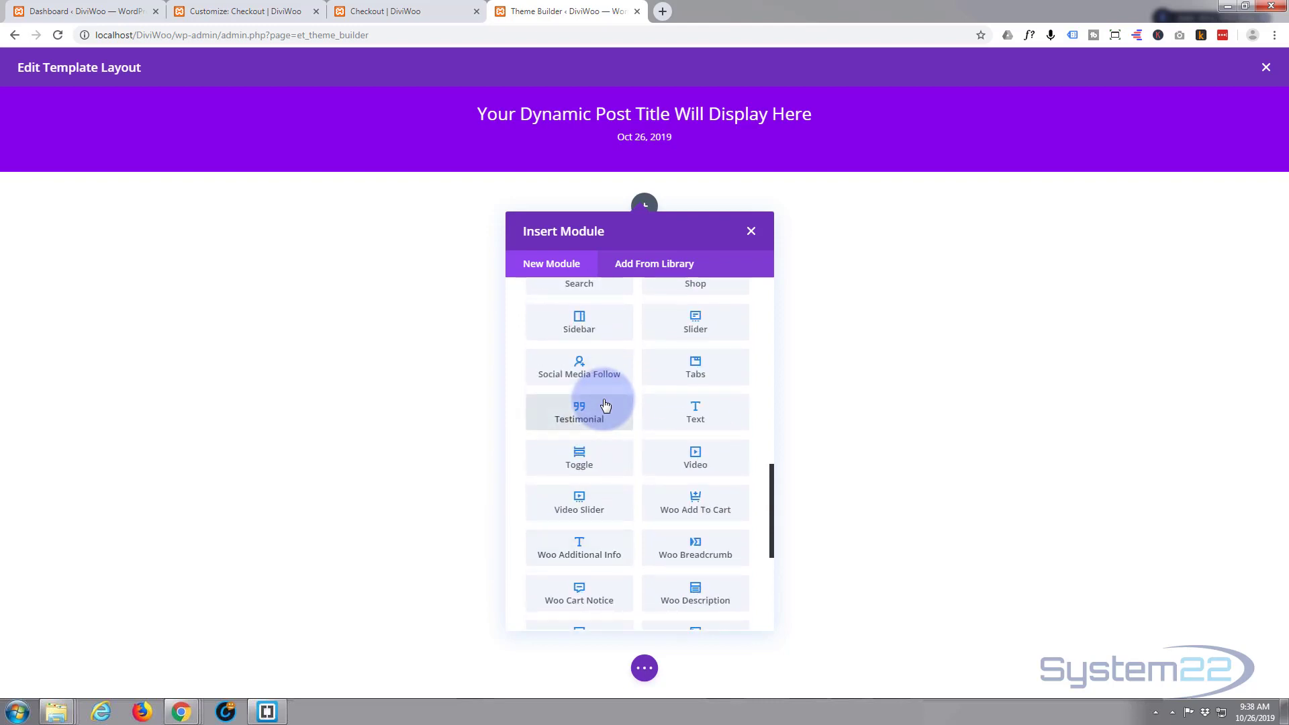
scroll(605, 404, up, 1)
scroll(605, 404, up, 1)
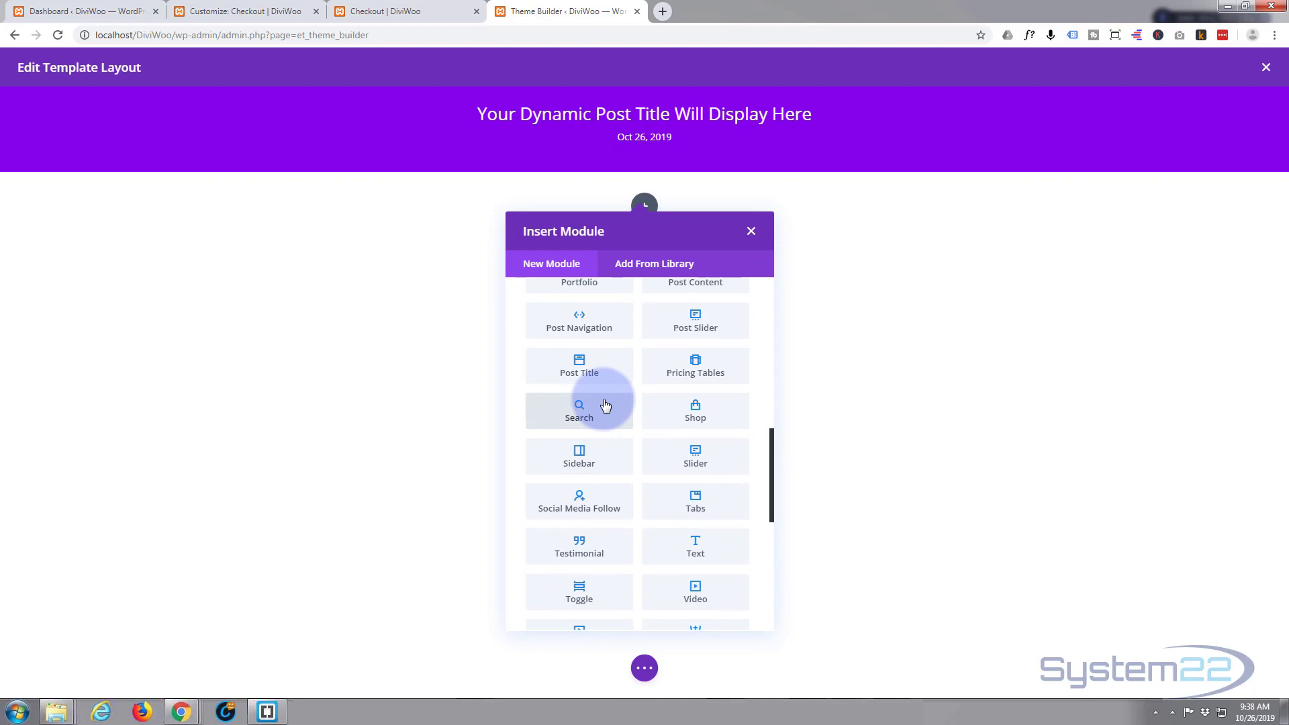
scroll(603, 408, up, 1)
scroll(711, 445, down, 1)
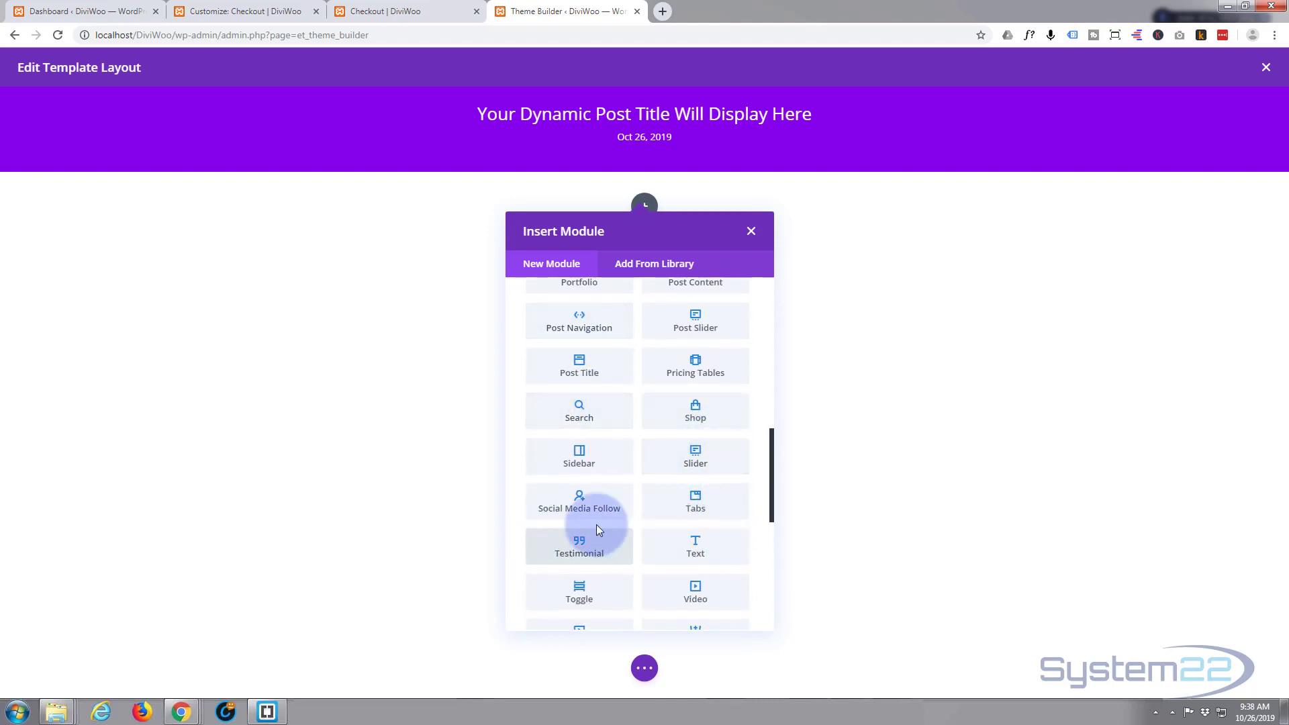
click(706, 412)
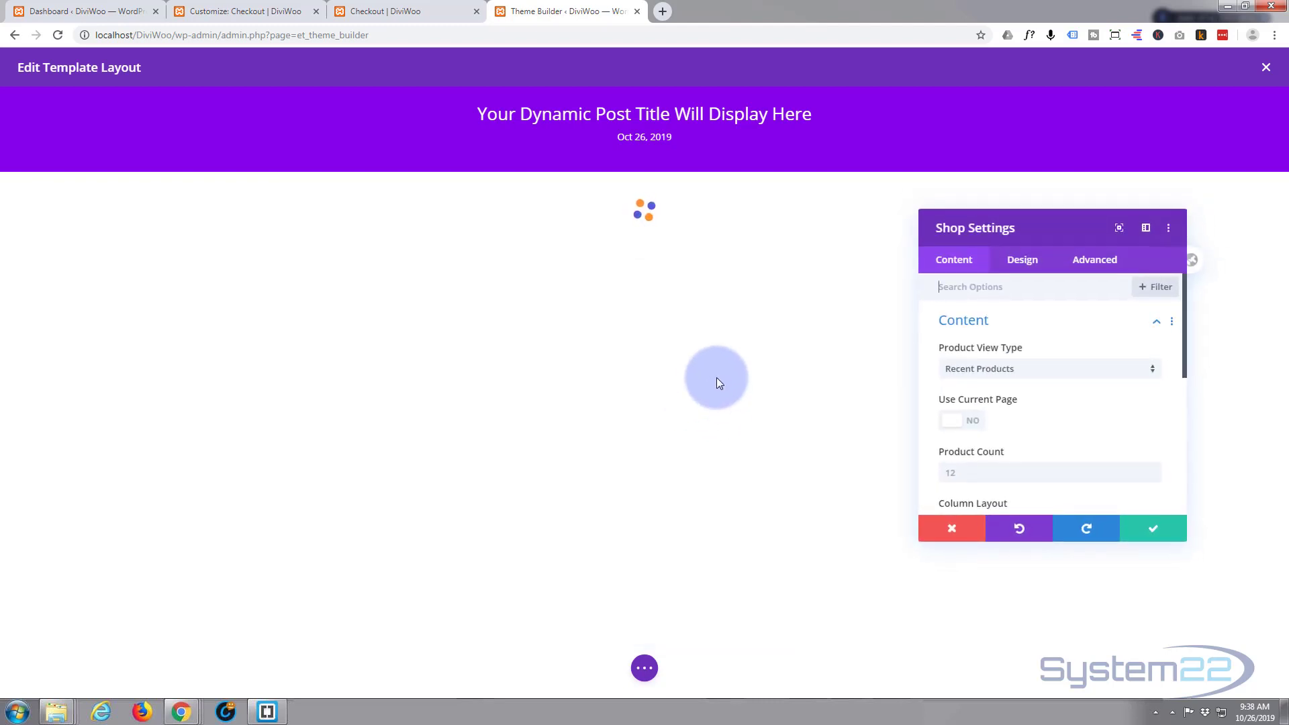
Set the Shop module's product view type to Sale Products and its product count to 4.
click(1053, 370)
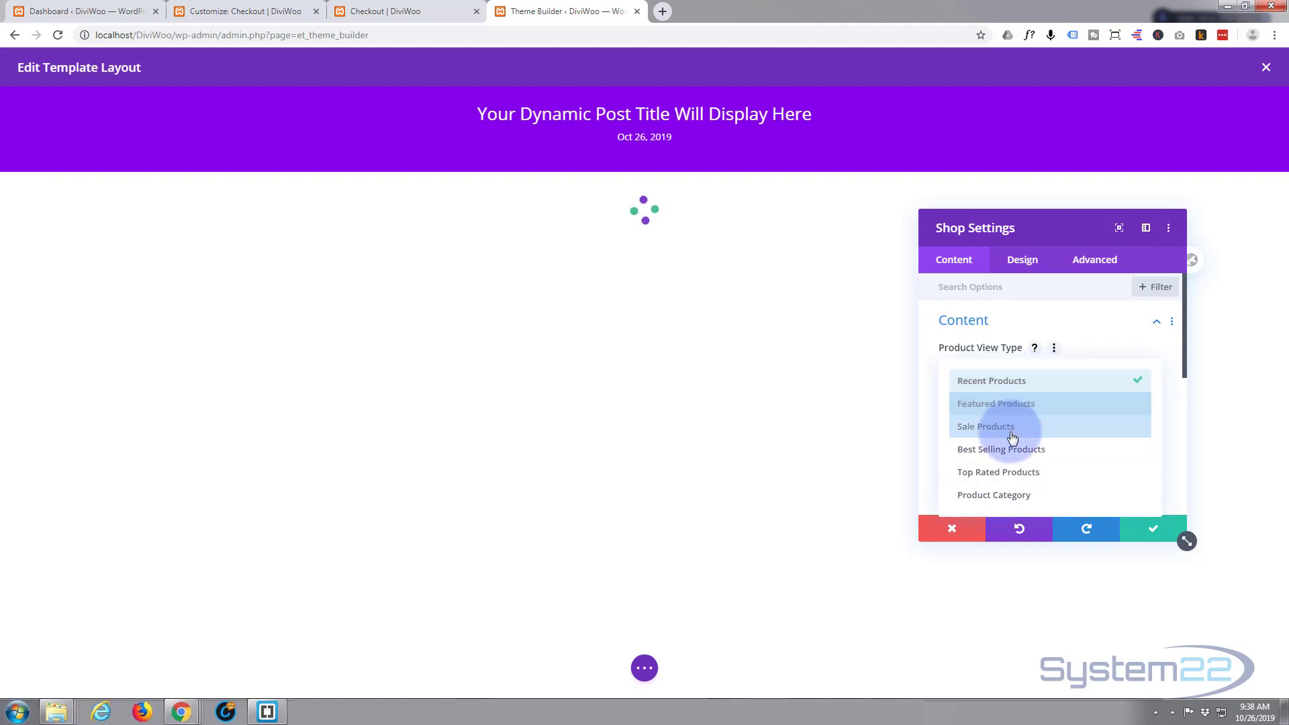
click(1013, 428)
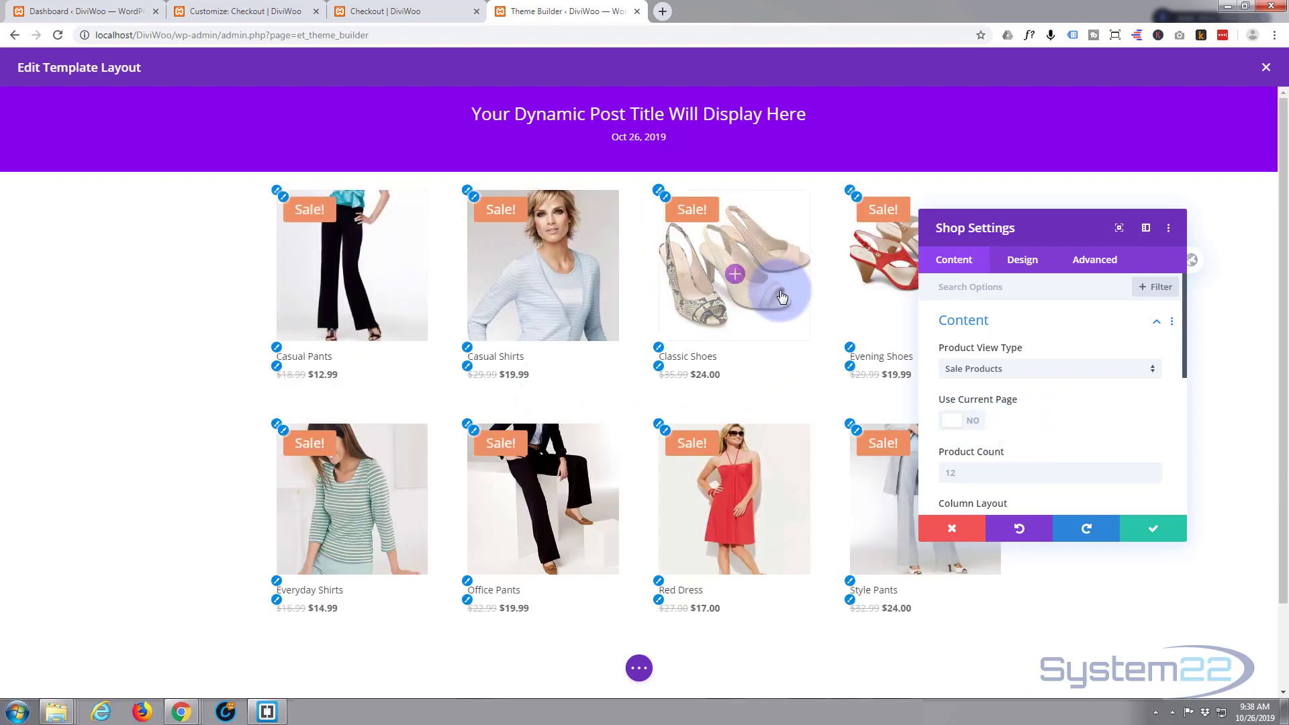
scroll(1021, 401, down, 1)
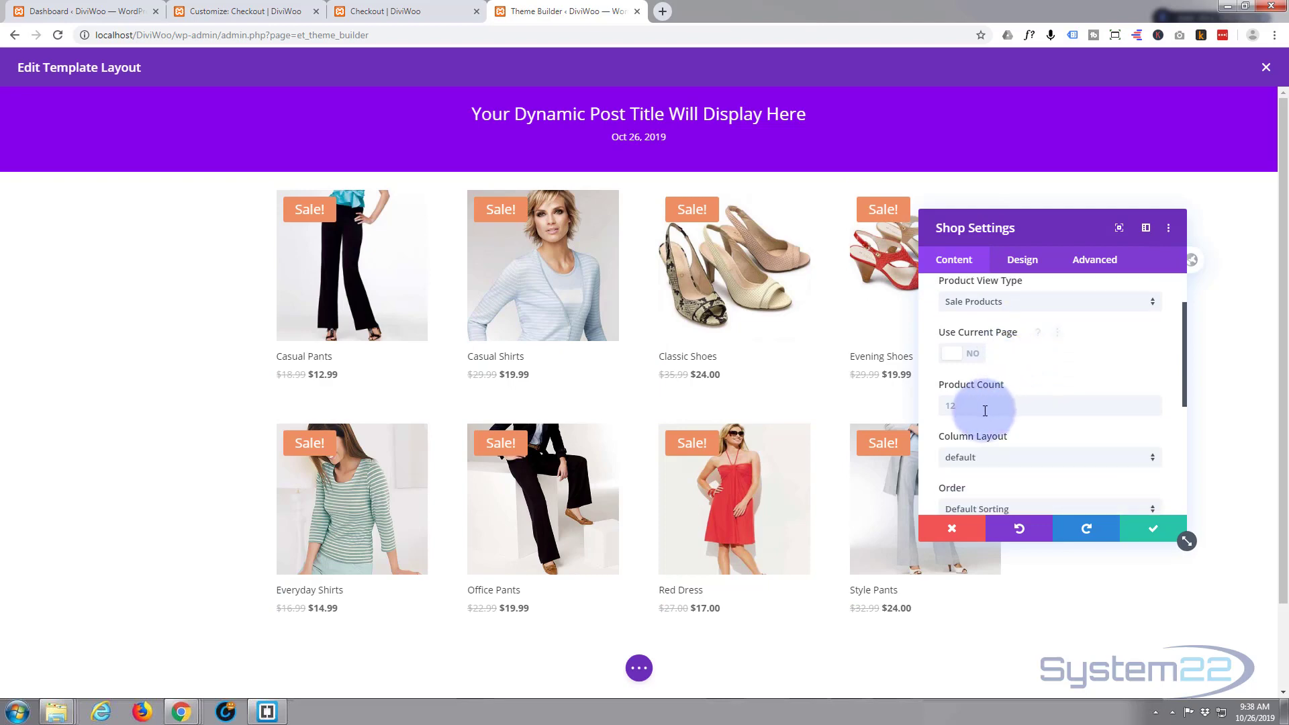
click(922, 406)
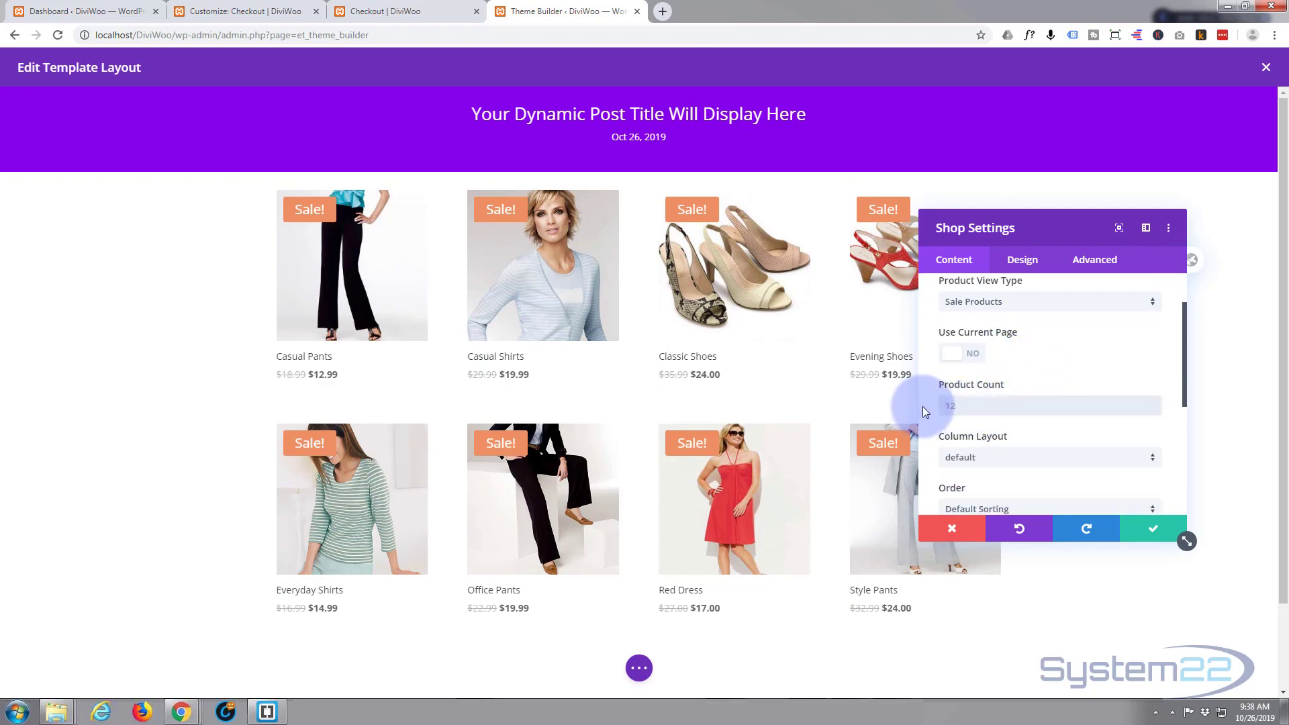
text(4)
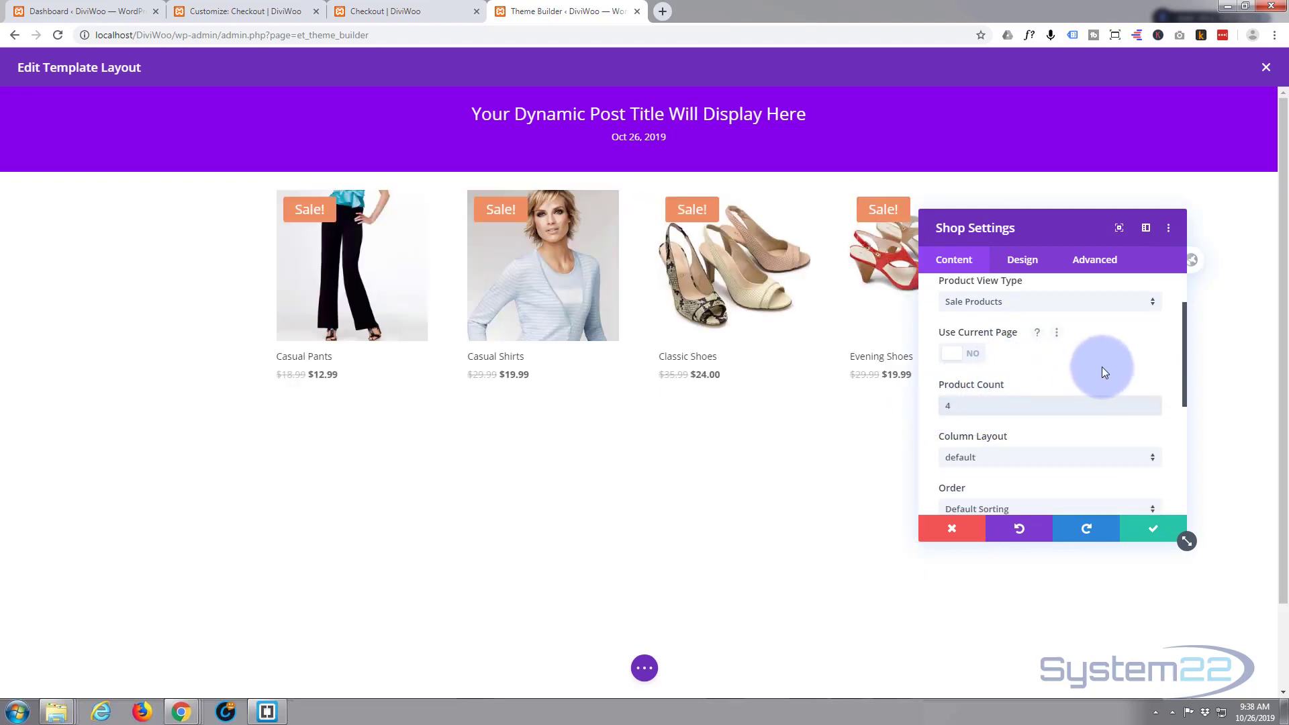
scroll(1102, 366, down, 1)
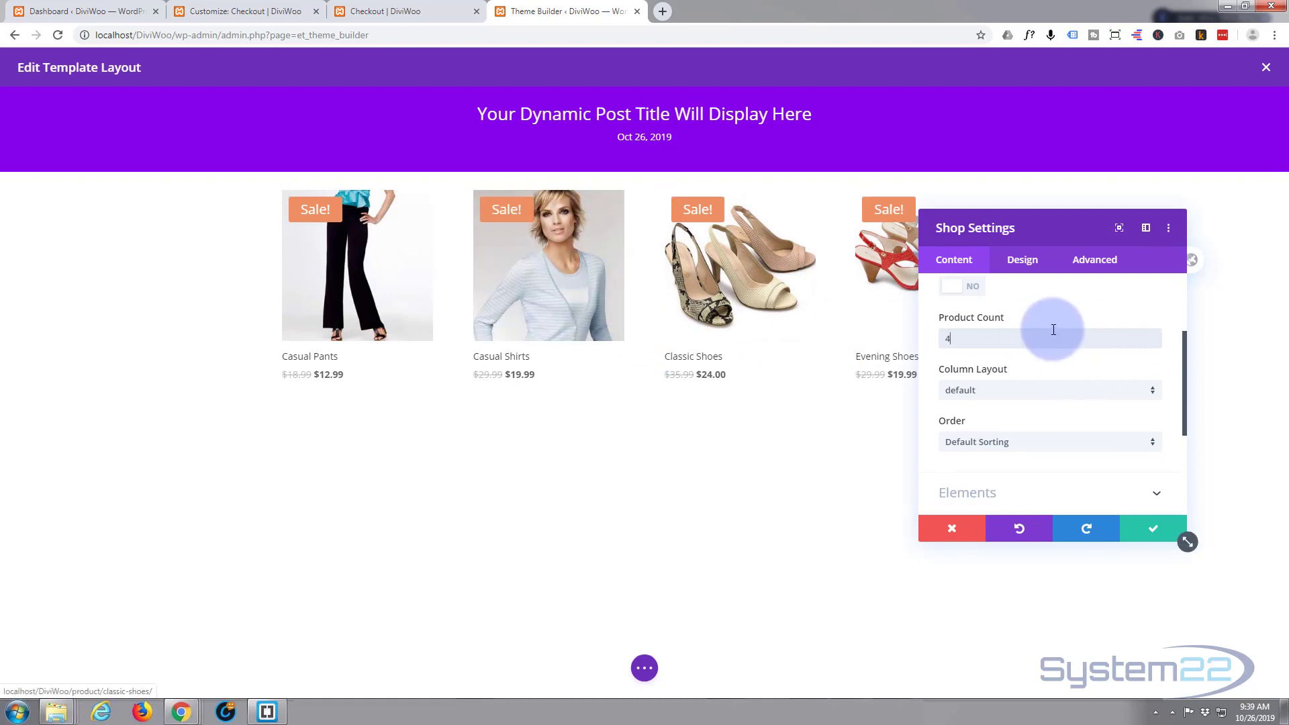
Give the Shop module's product images the soft box shadow offset to the lower right and save the module settings.
click(1024, 263)
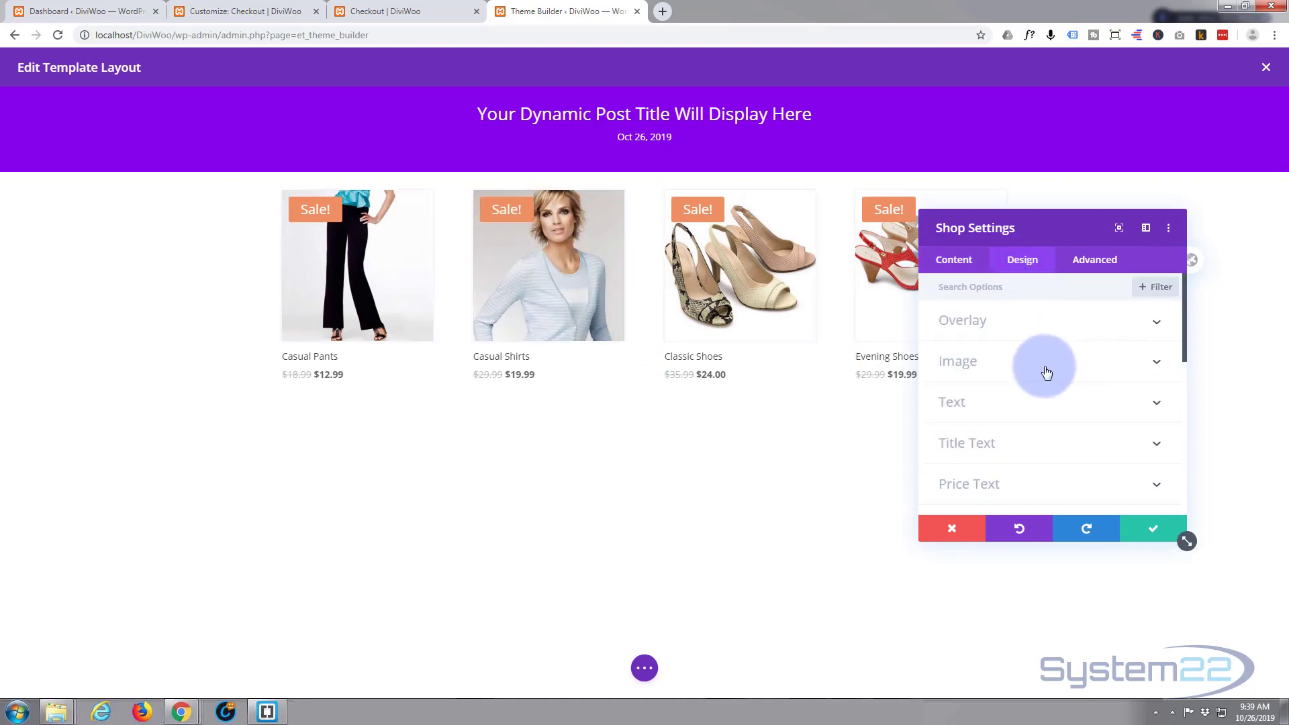
scroll(1046, 368, down, 2)
scroll(1047, 365, up, 2)
scroll(1050, 360, up, 1)
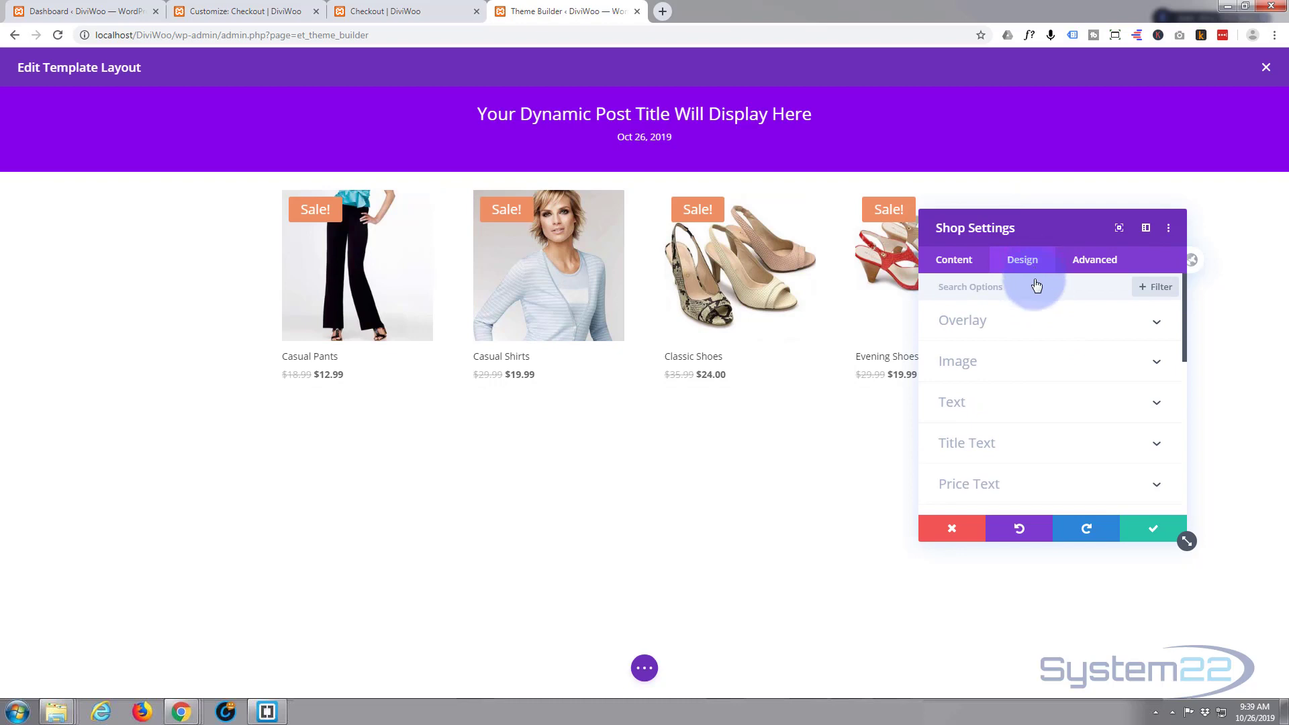
click(1044, 367)
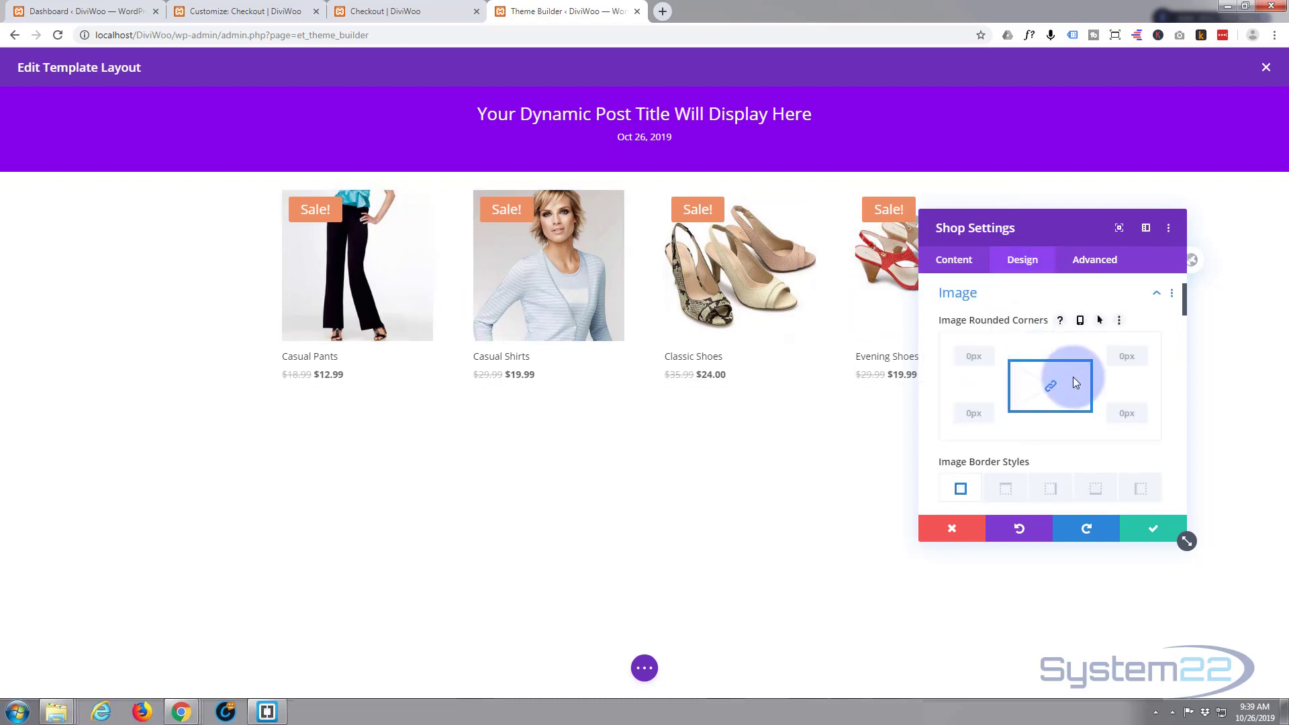
scroll(1110, 431, down, 5)
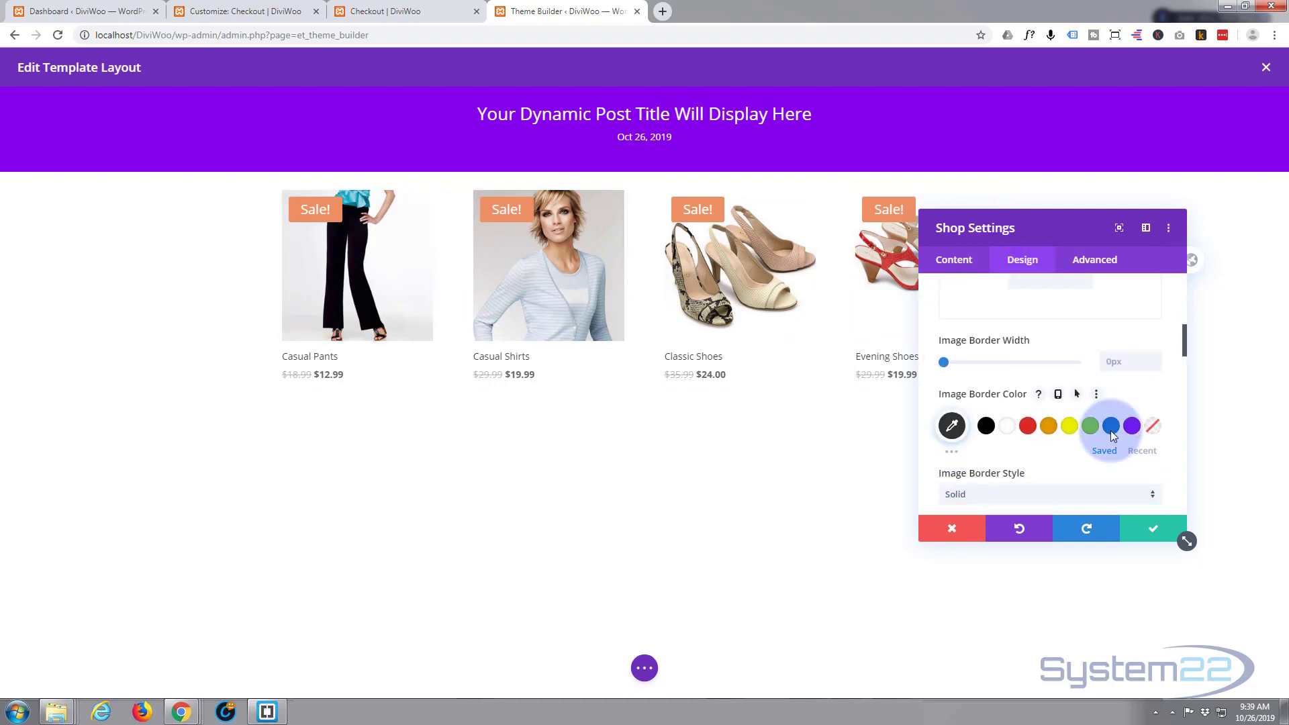
scroll(1111, 430, down, 1)
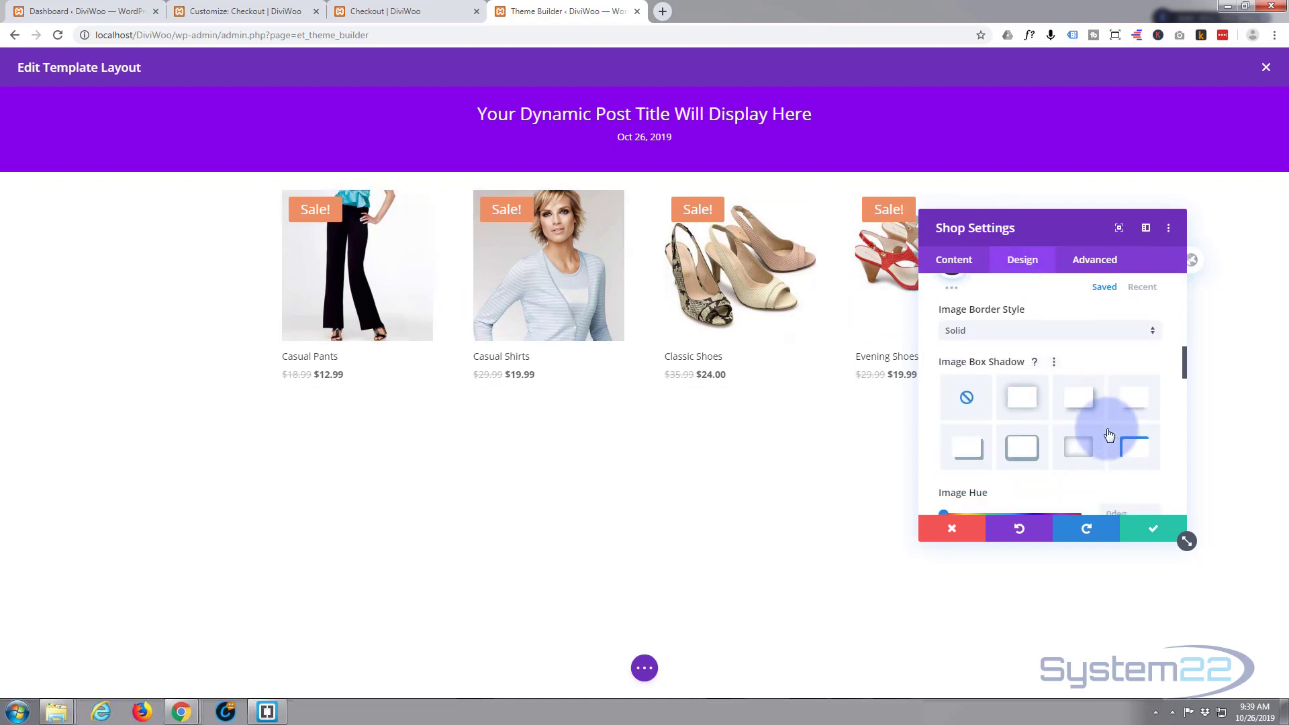
click(1077, 402)
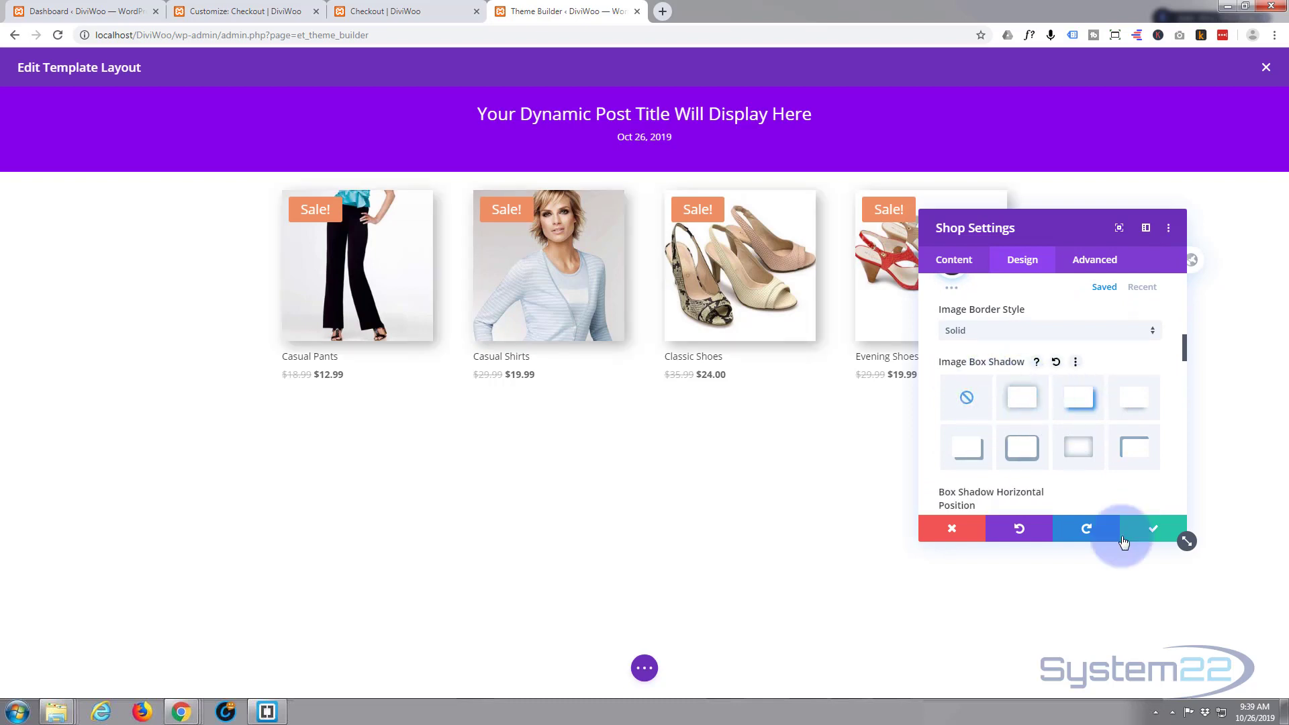
click(1153, 530)
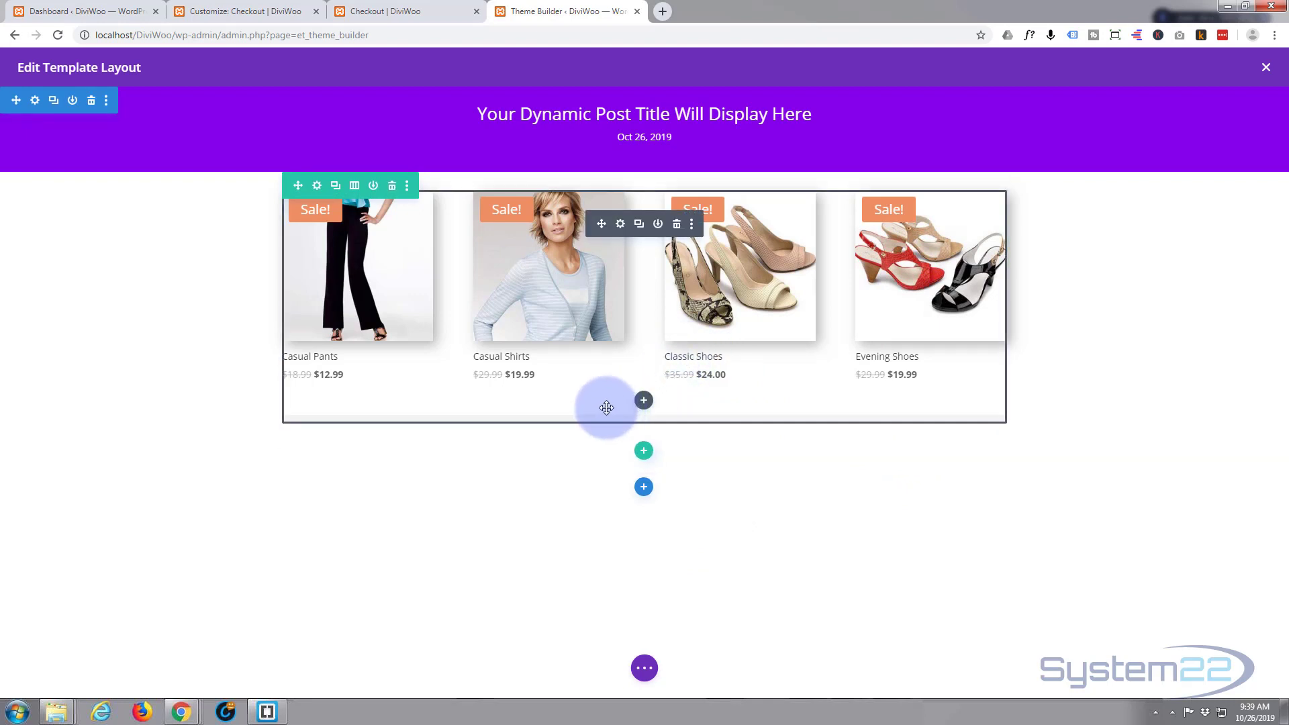
Insert a Post Content module directly below the Shop module with the sale products.
click(644, 402)
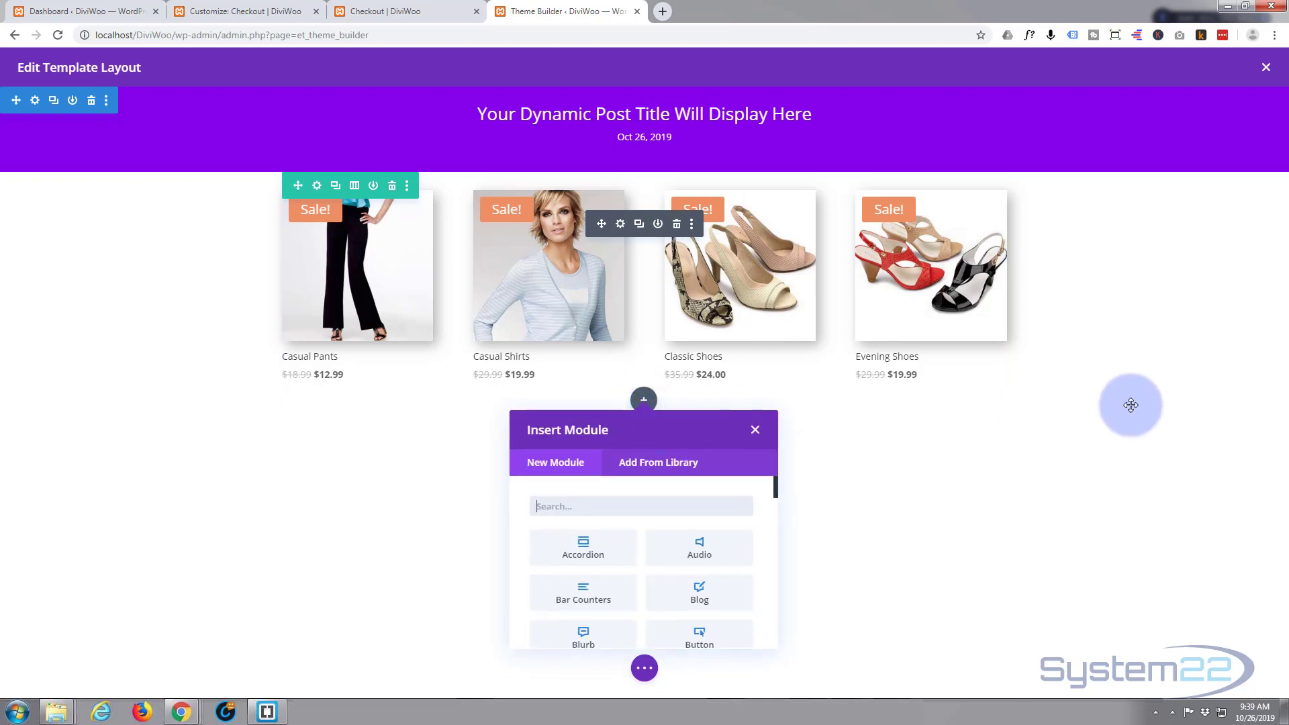
scroll(660, 495, down, 2)
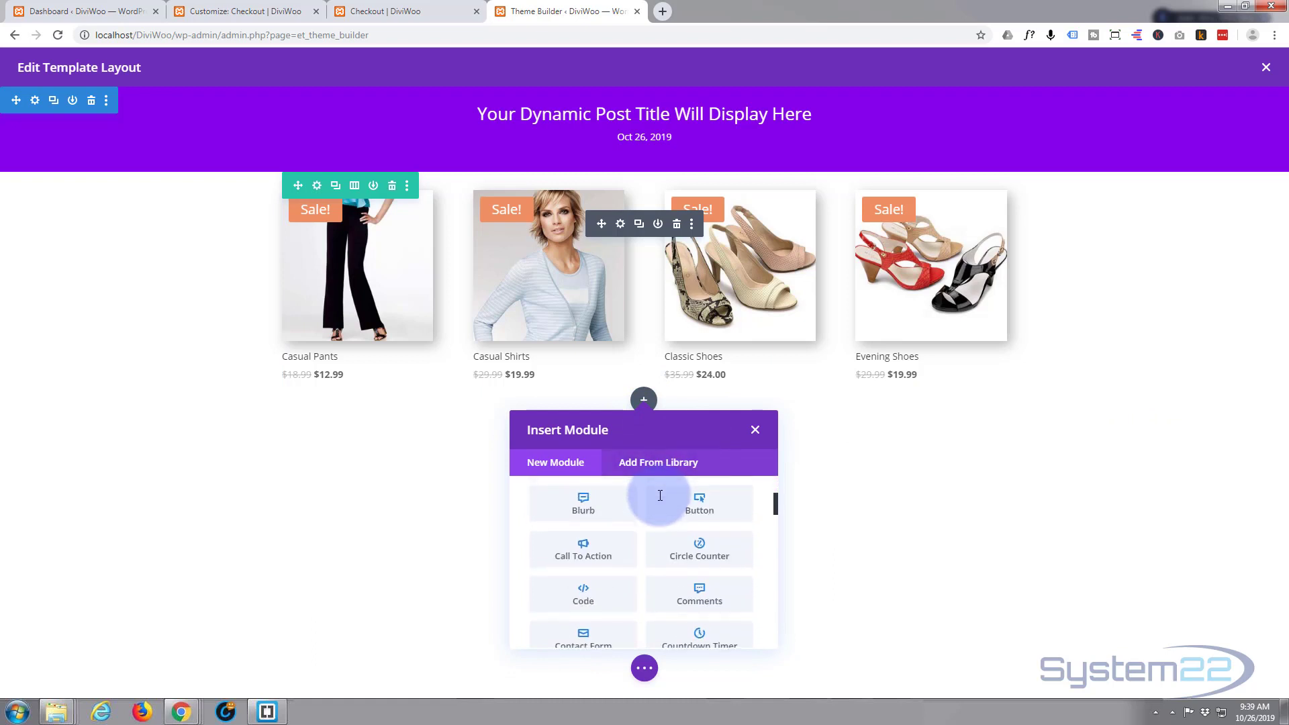
scroll(660, 496, down, 3)
scroll(660, 499, down, 4)
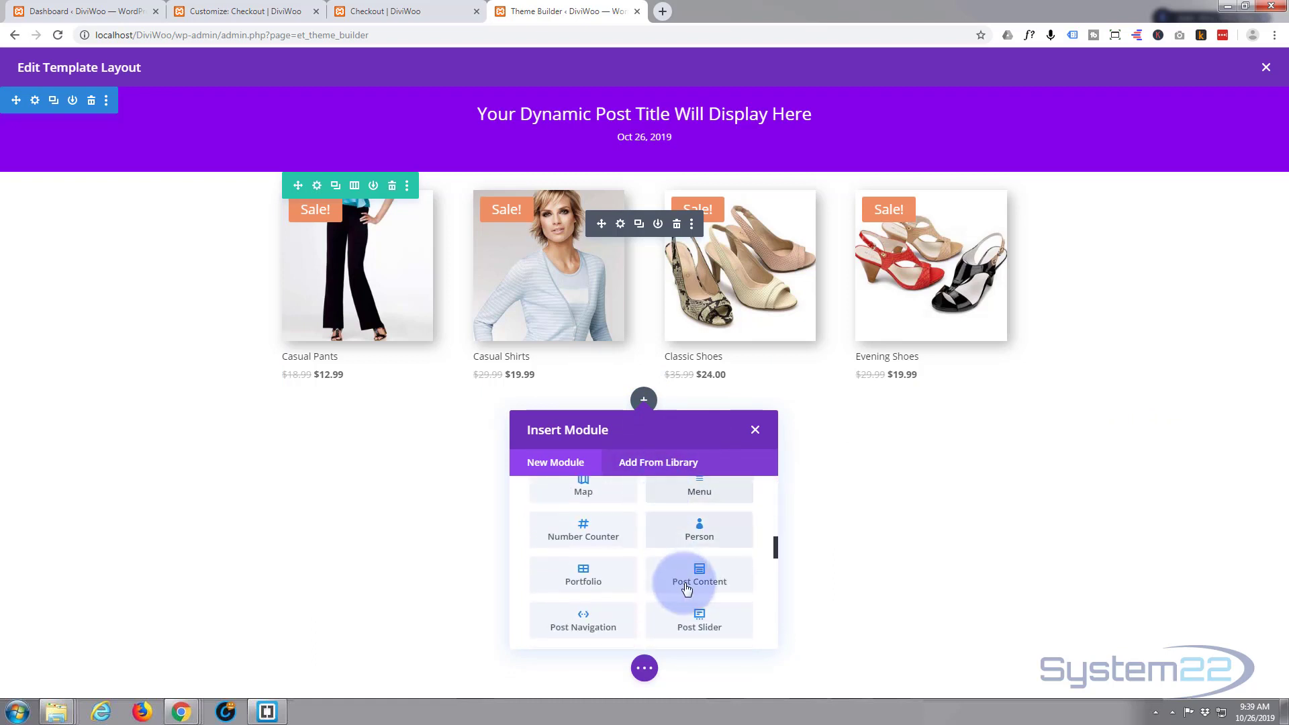
click(700, 576)
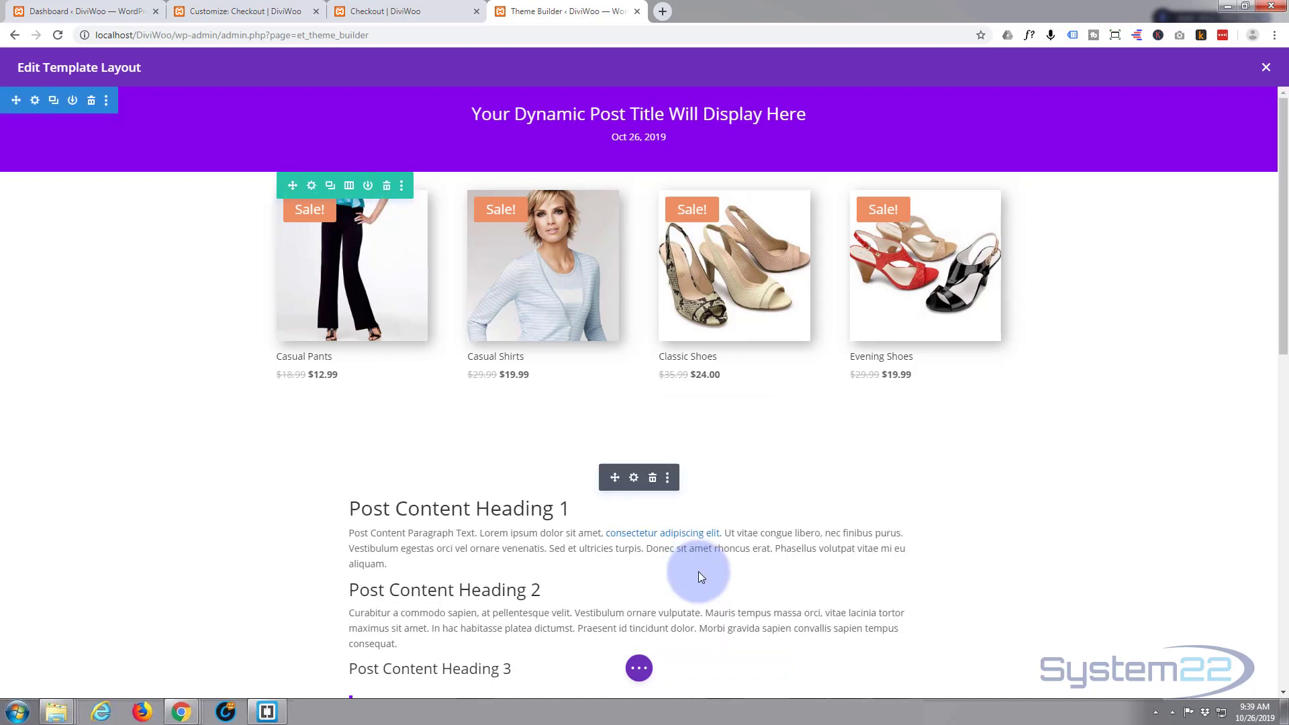
Examine the Post Content module's placeholder content and the background and design options in its settings.
scroll(150, 392, down, 2)
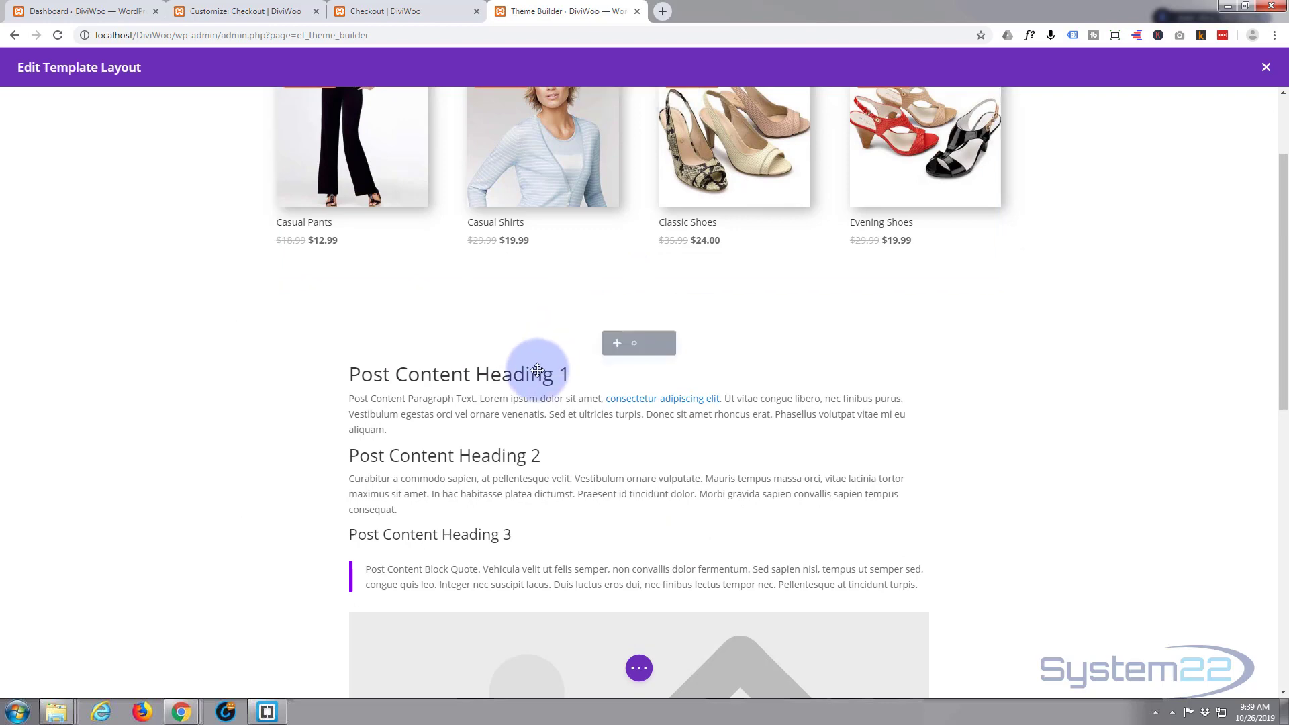
scroll(355, 399, down, 7)
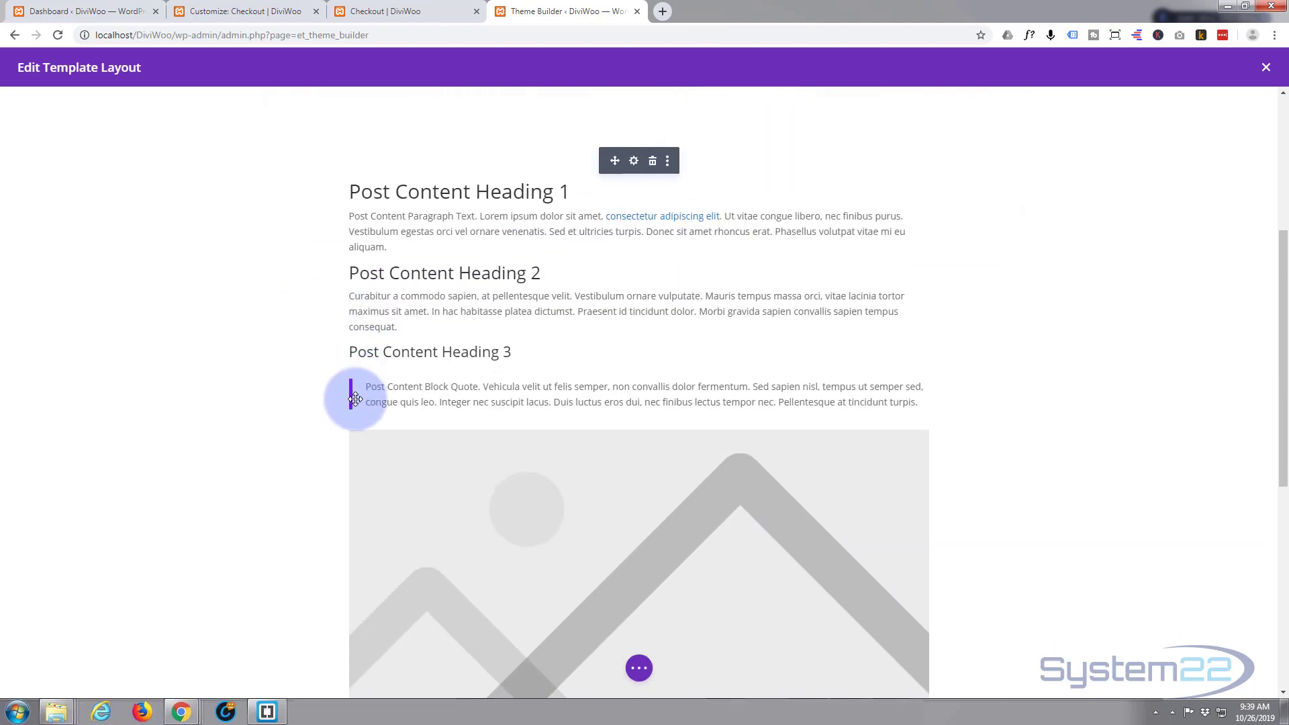
scroll(356, 399, down, 3)
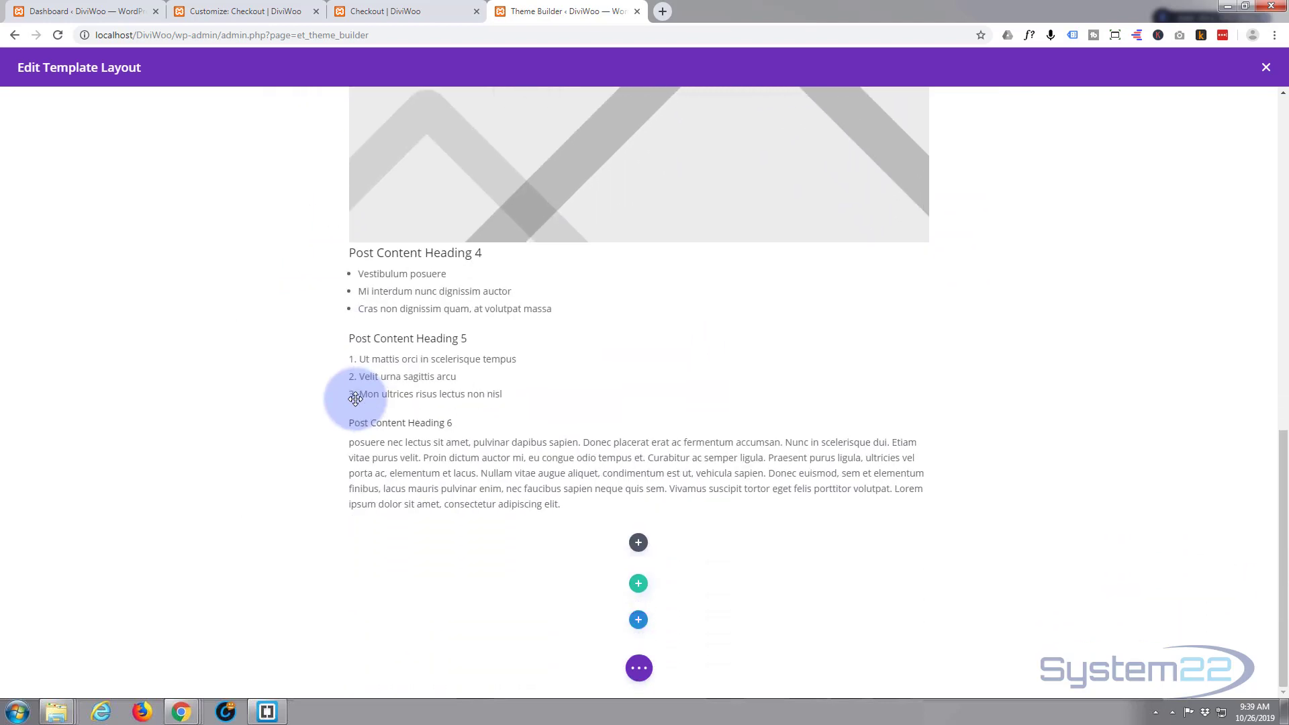
scroll(355, 398, up, 6)
scroll(357, 399, up, 3)
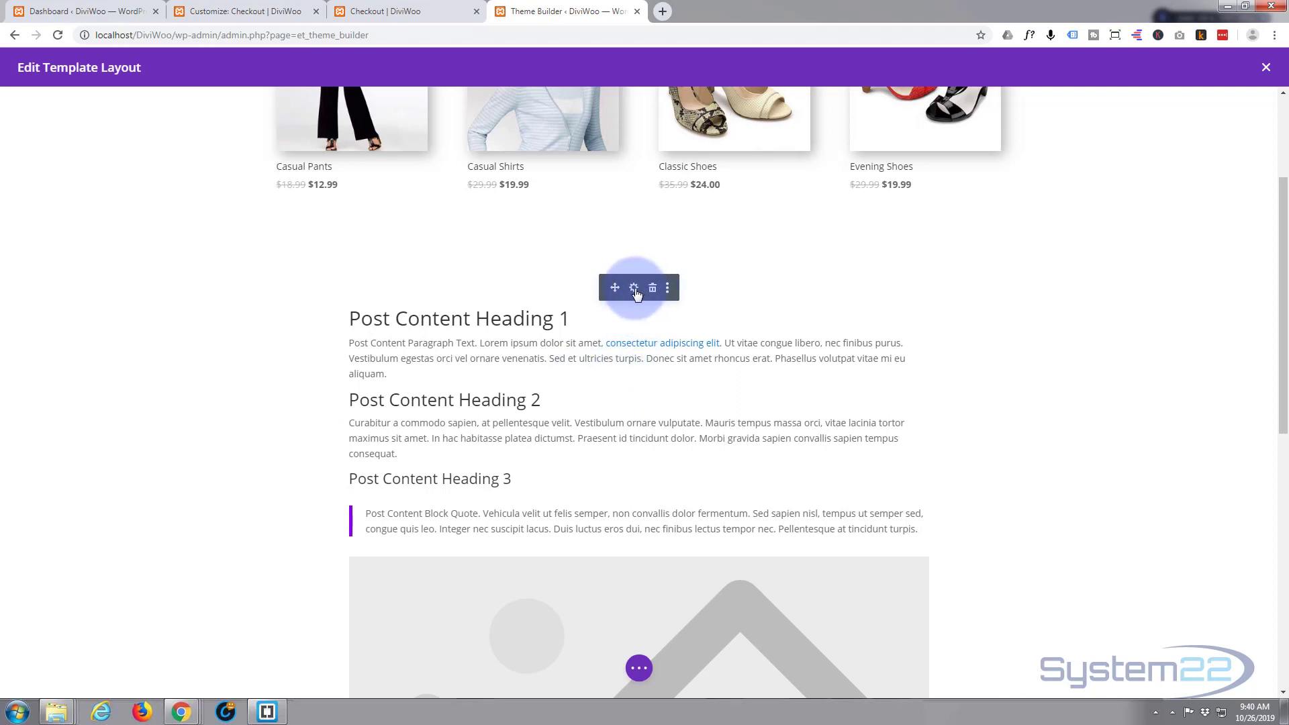
click(634, 289)
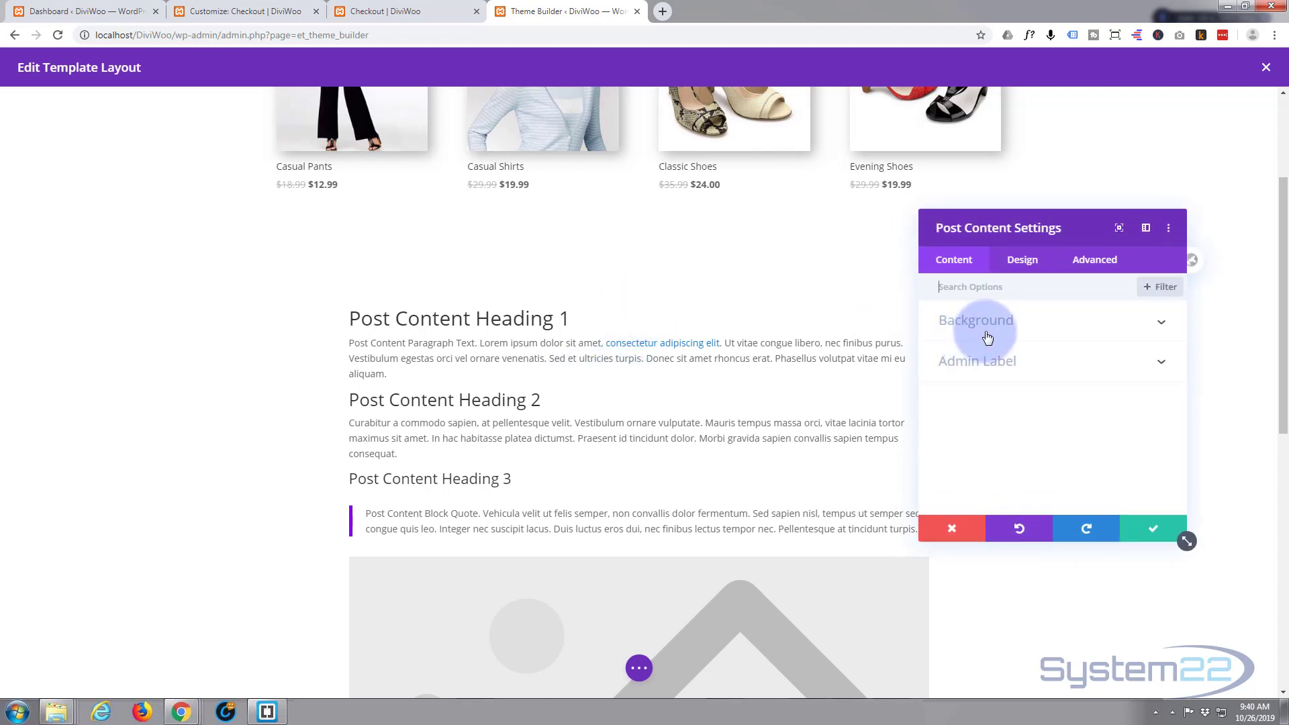
click(1072, 323)
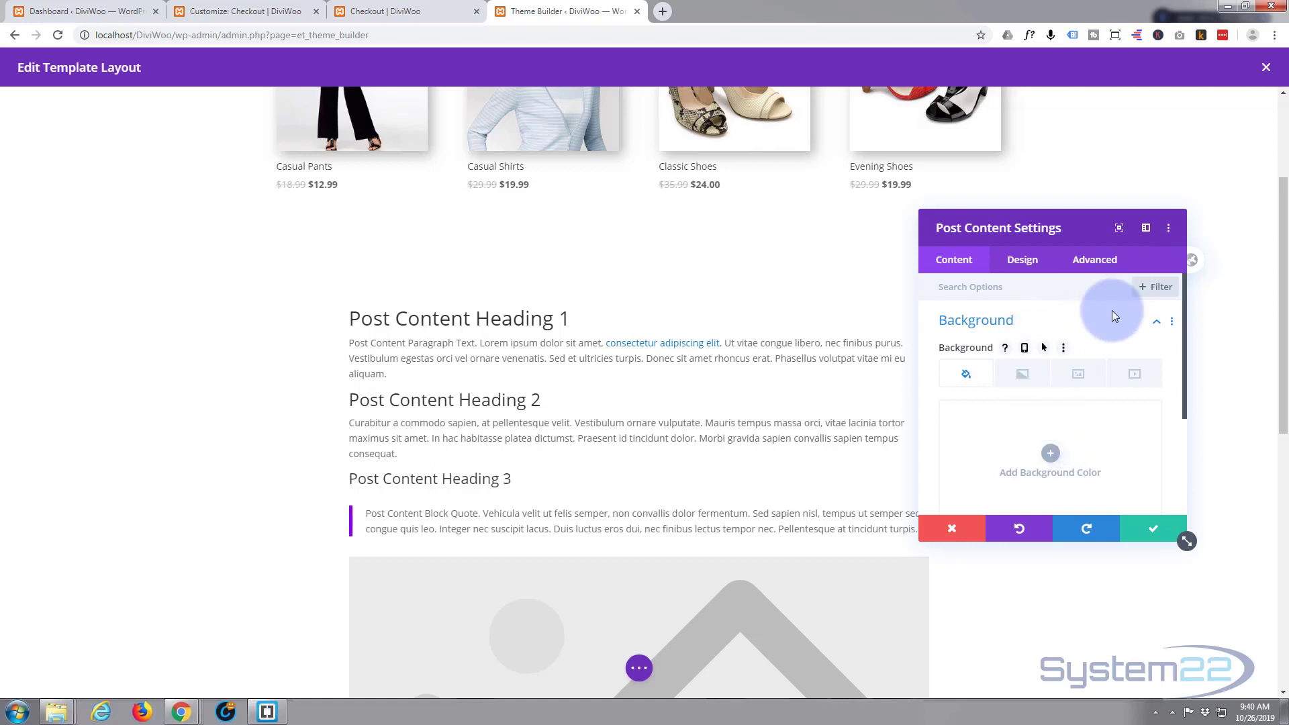
click(1031, 265)
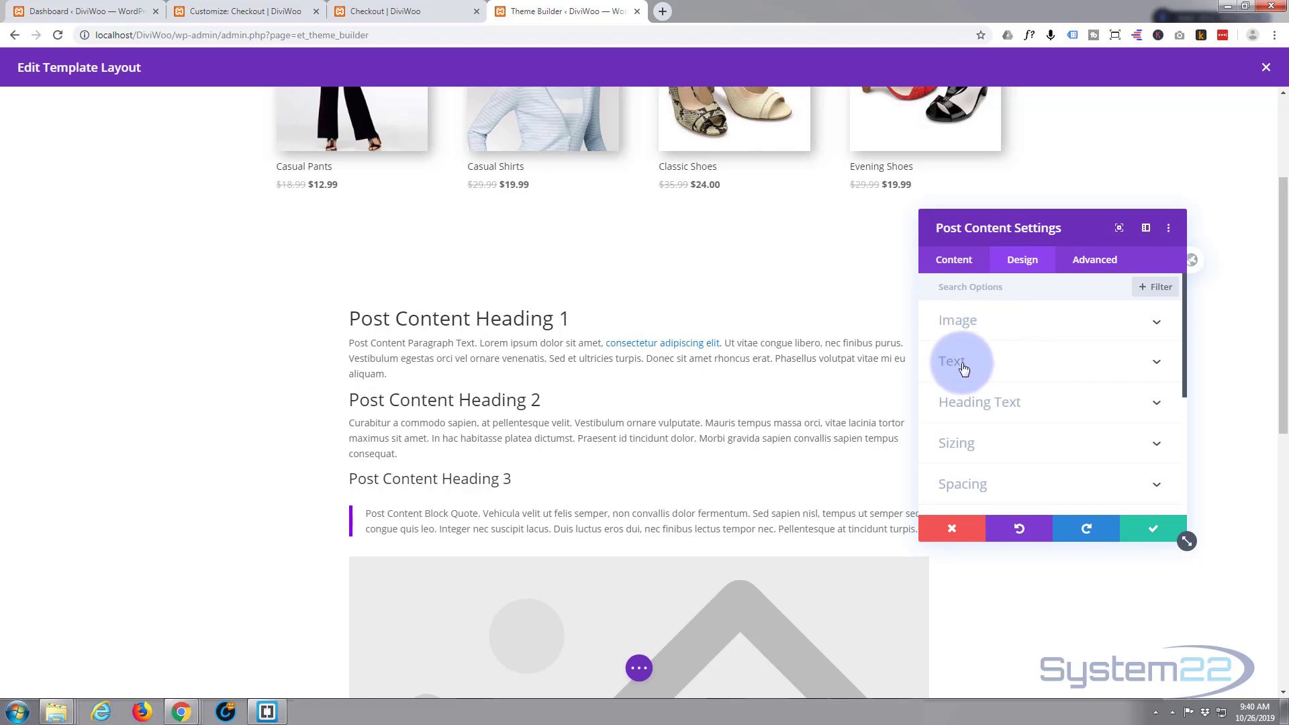
click(1154, 534)
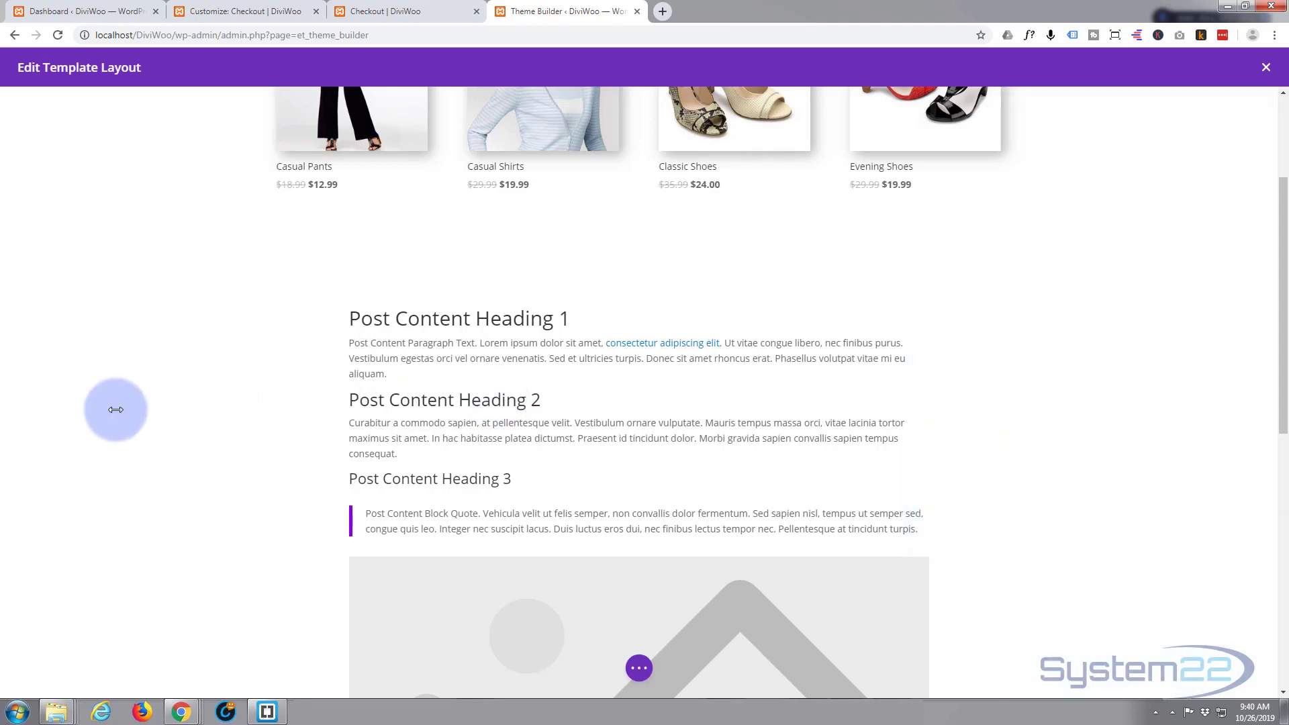
Add a background gradient to the section and set its first color to the saved purple #8300e9.
scroll(115, 409, up, 3)
scroll(120, 411, down, 2)
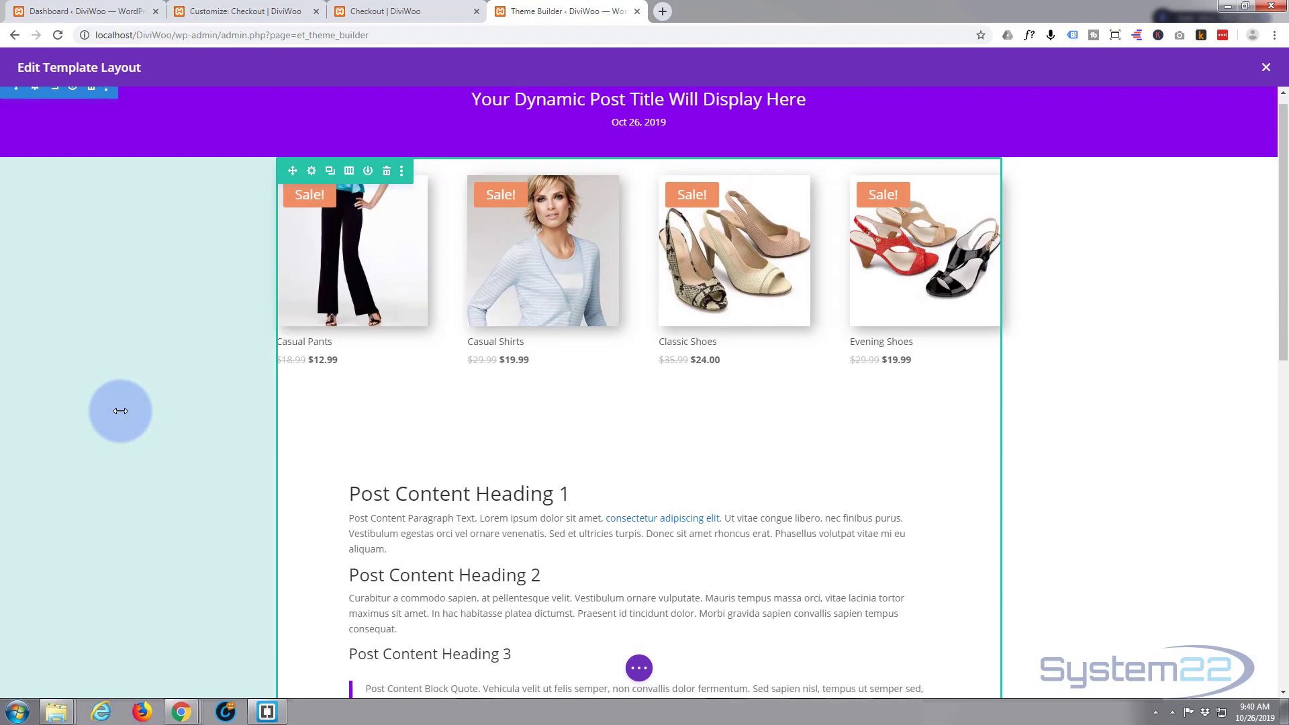
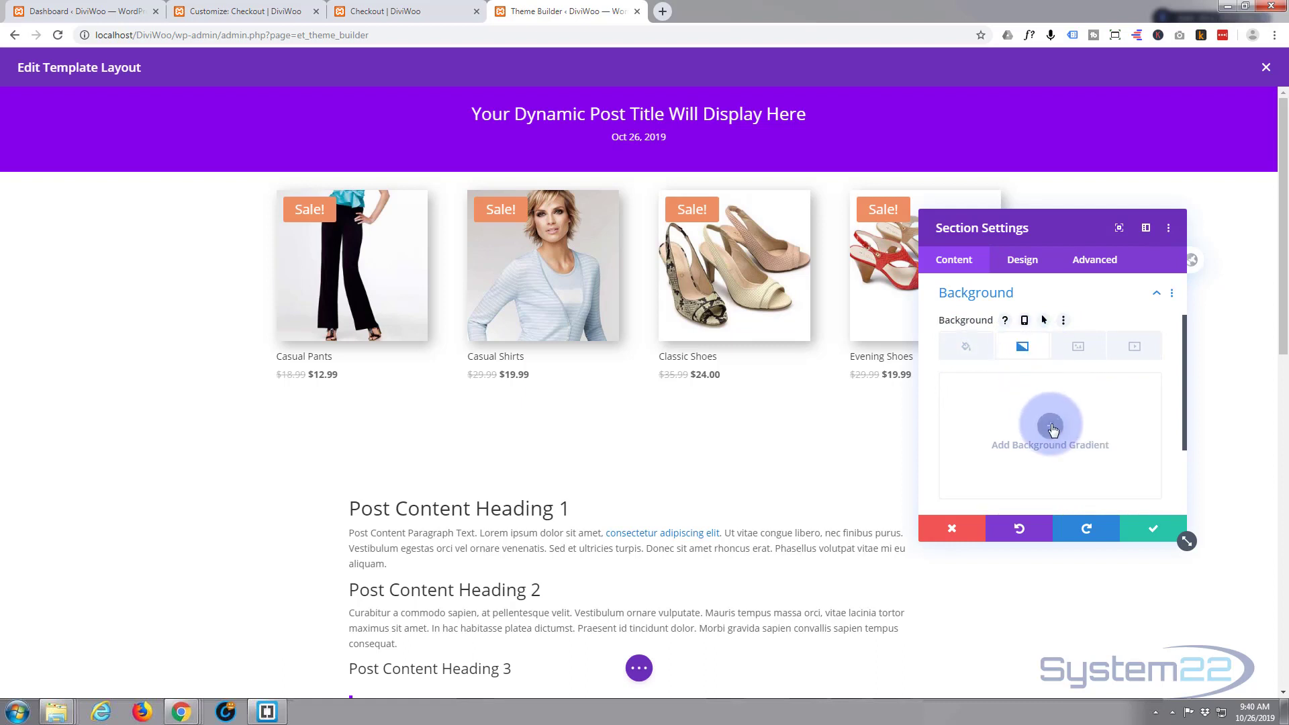
click(1051, 426)
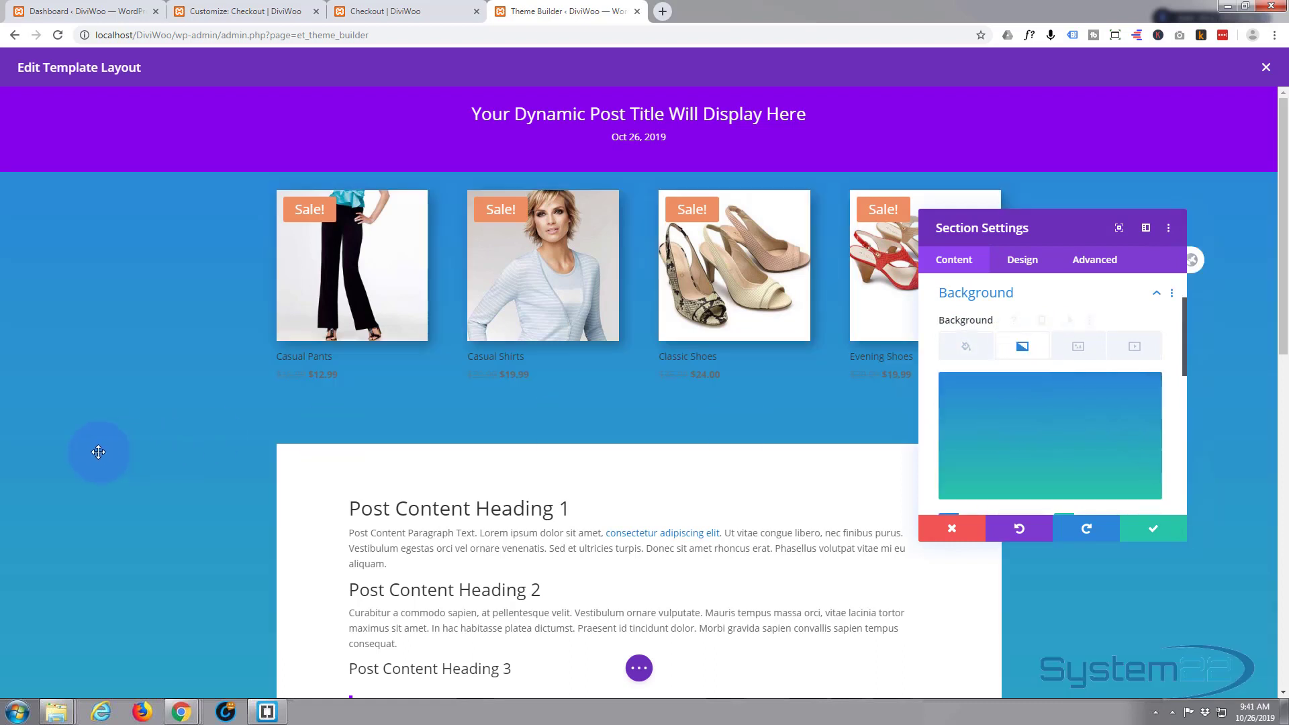
scroll(1035, 443, down, 1)
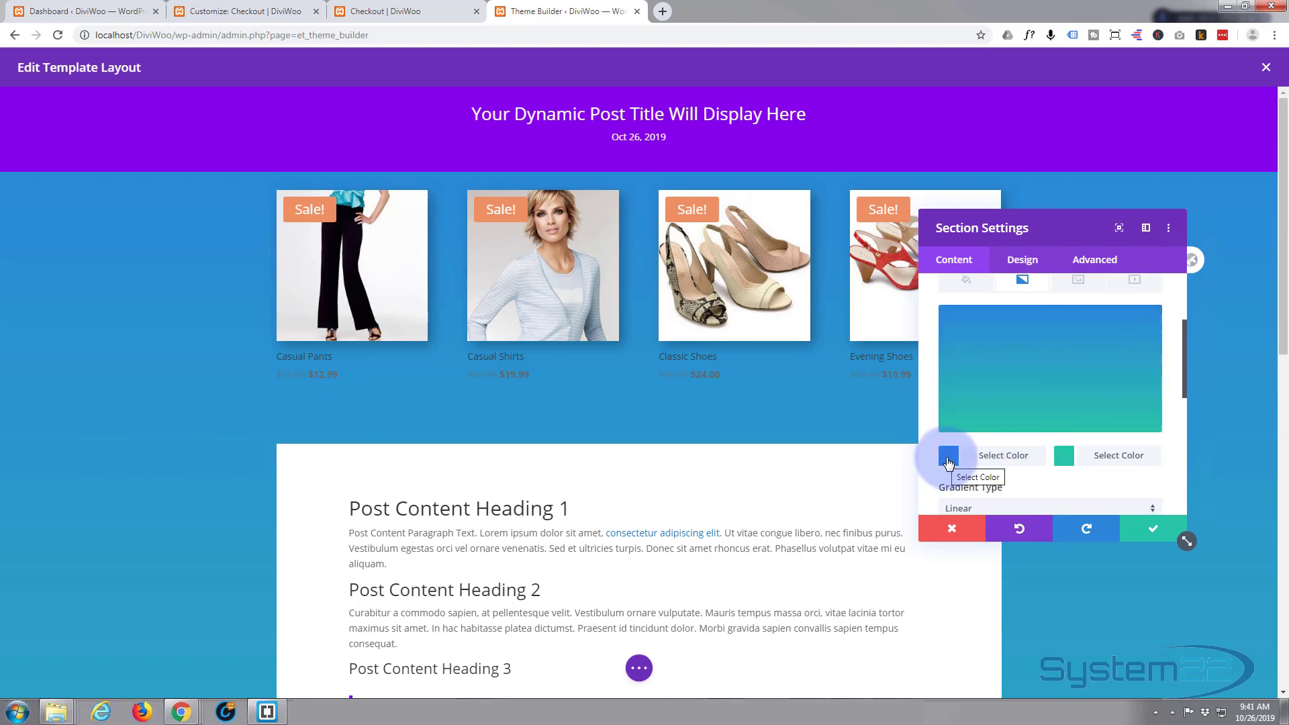
click(999, 458)
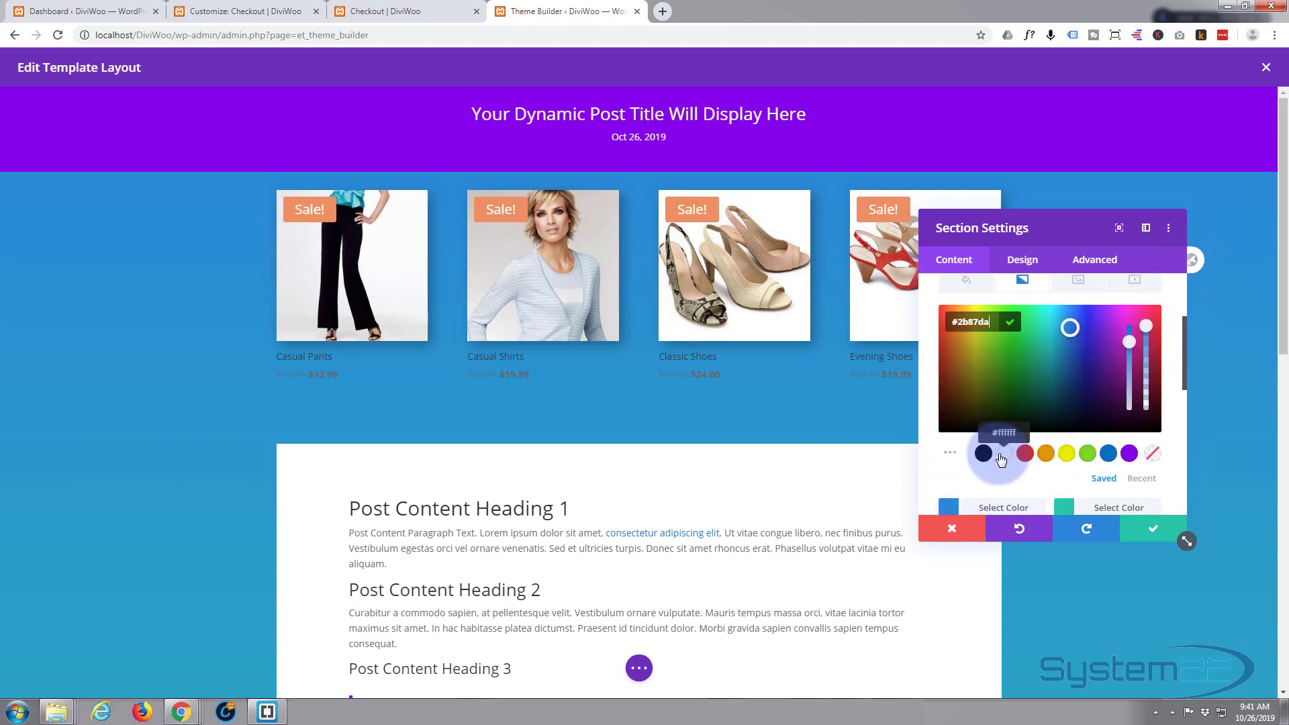
click(1129, 455)
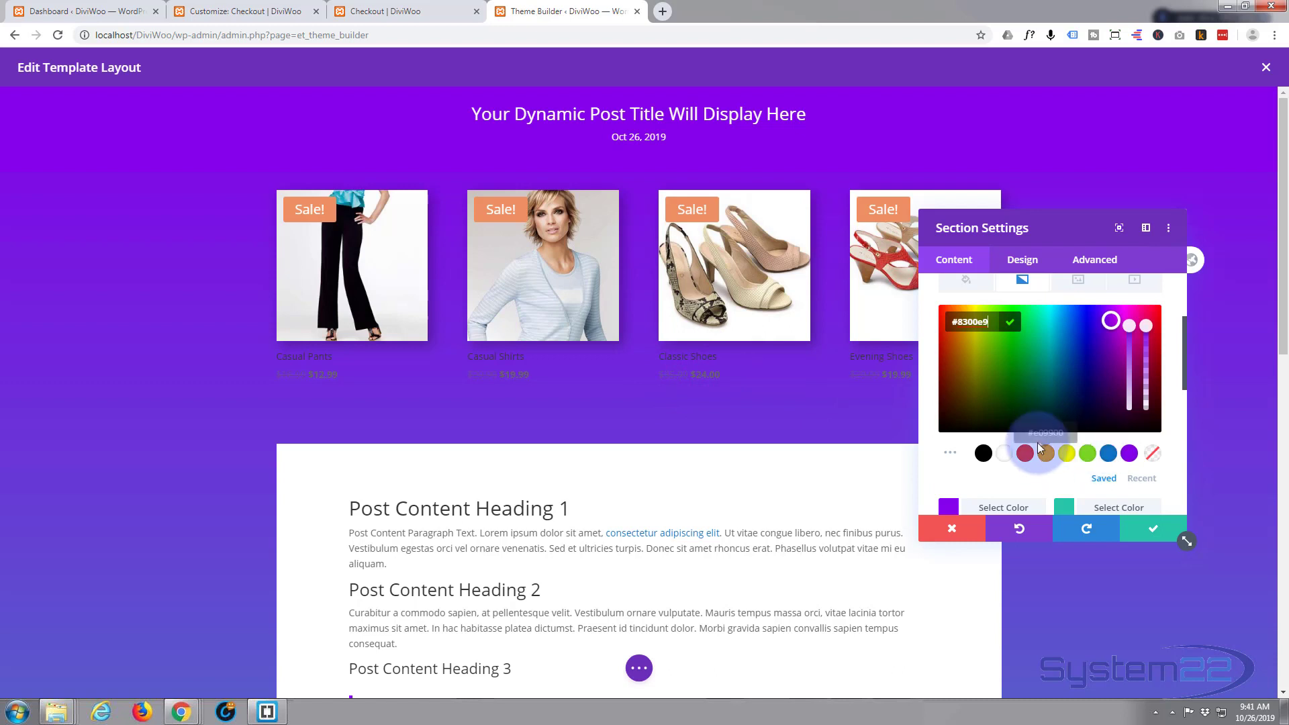
Set the section gradient's second color to the saved blue #0c71c3 with its opacity lowered to 0.3.
scroll(1037, 440, down, 1)
click(1104, 448)
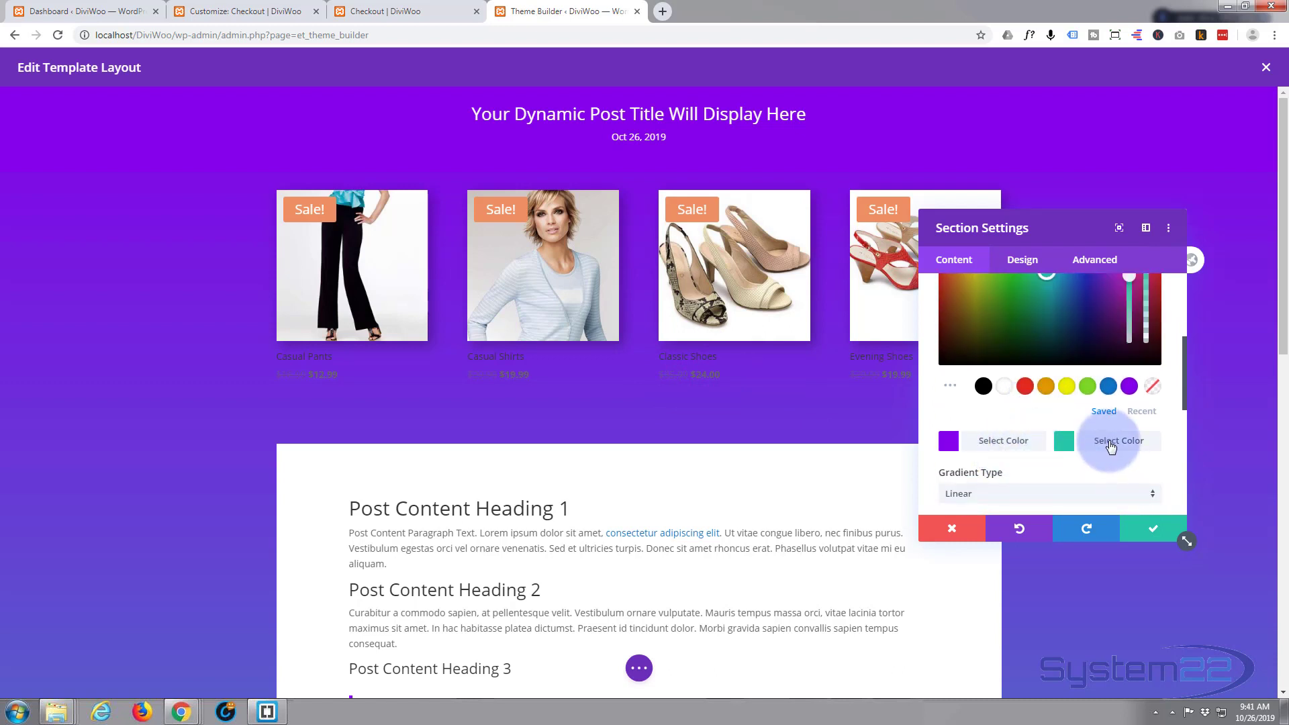
scroll(1095, 442, down, 3)
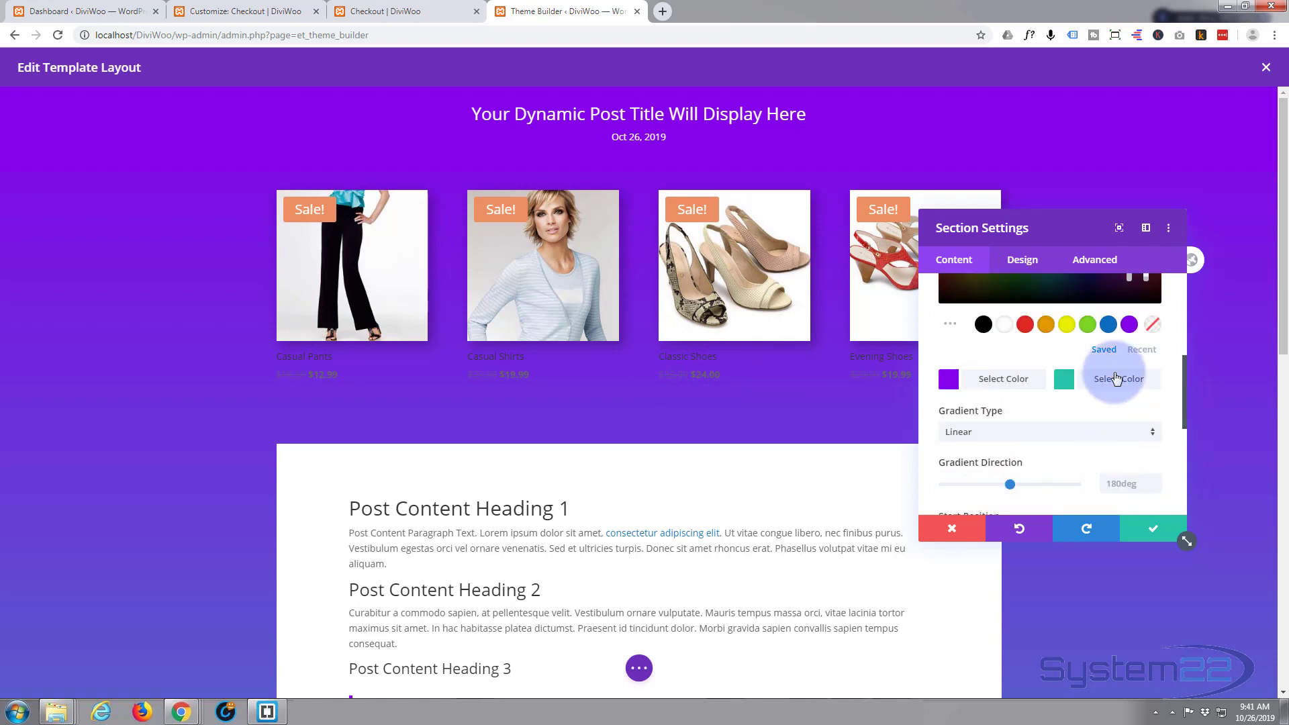
click(1108, 324)
scroll(1097, 446, up, 3)
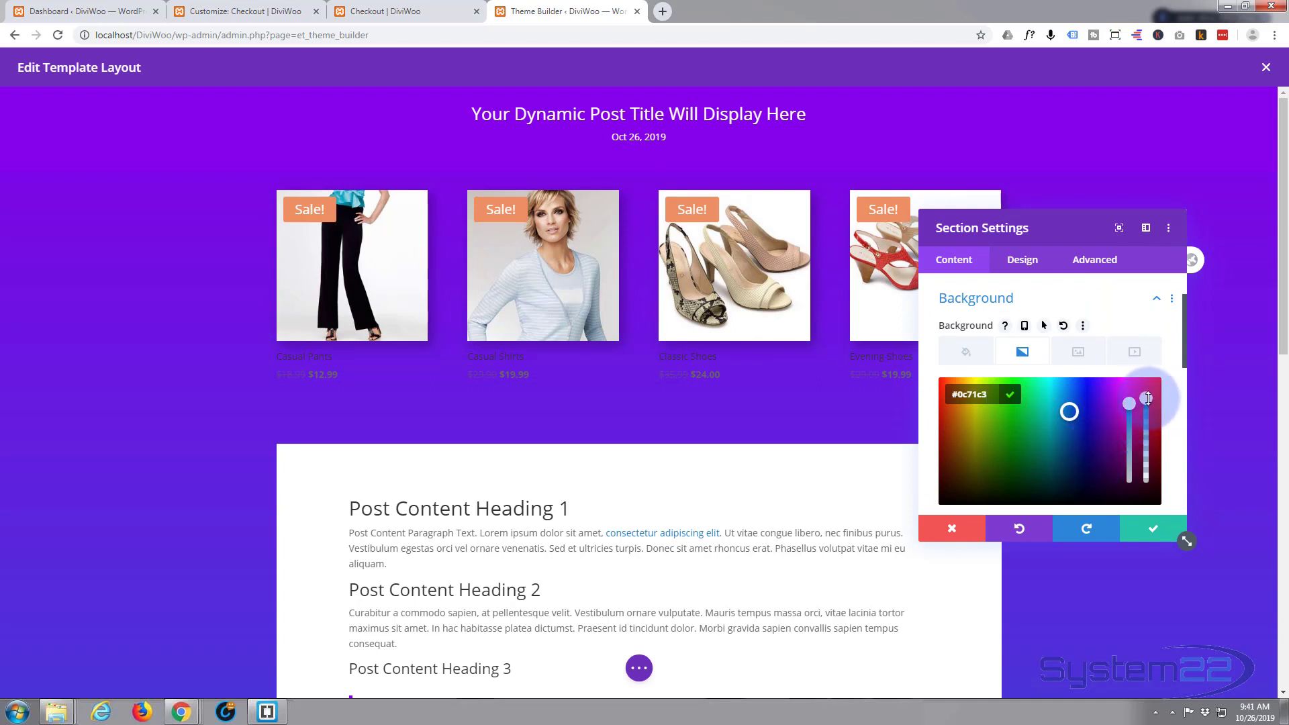
drag(1147, 399, 1145, 429)
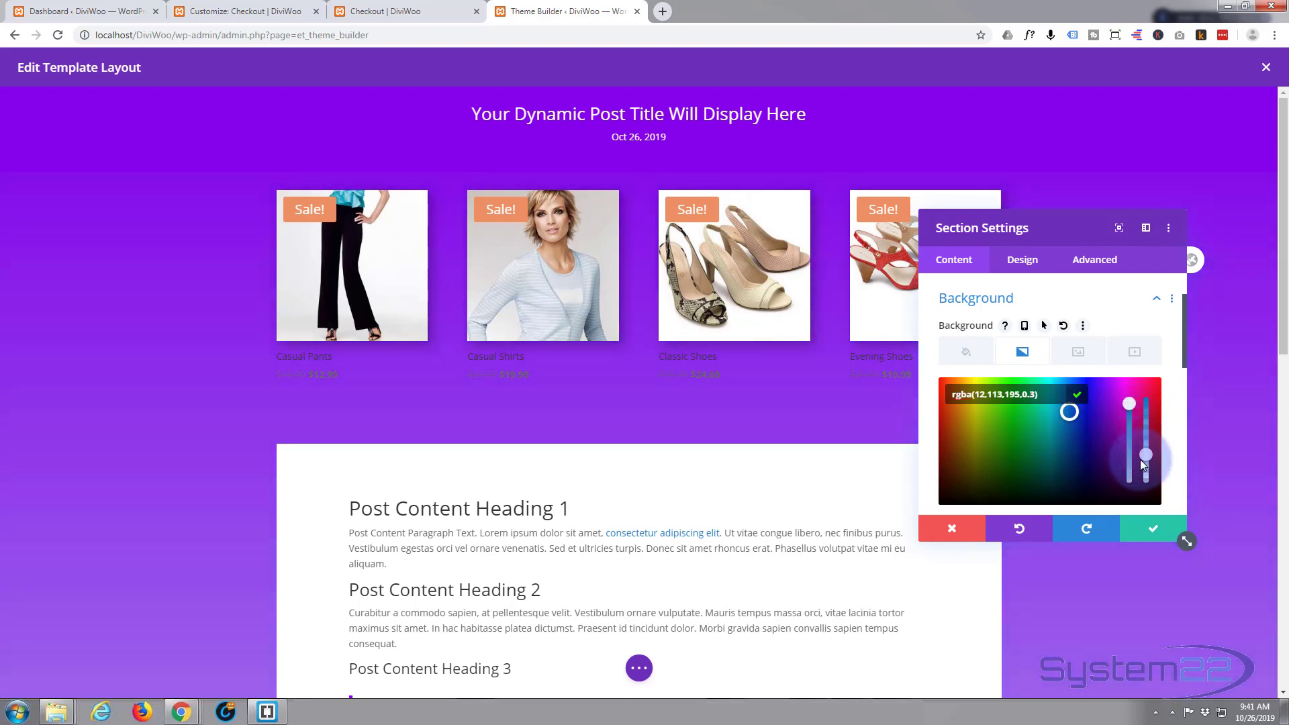
Lower the opacity of the gradient's first purple color to 0.5 and save the section settings.
scroll(1059, 442, down, 2)
click(1009, 448)
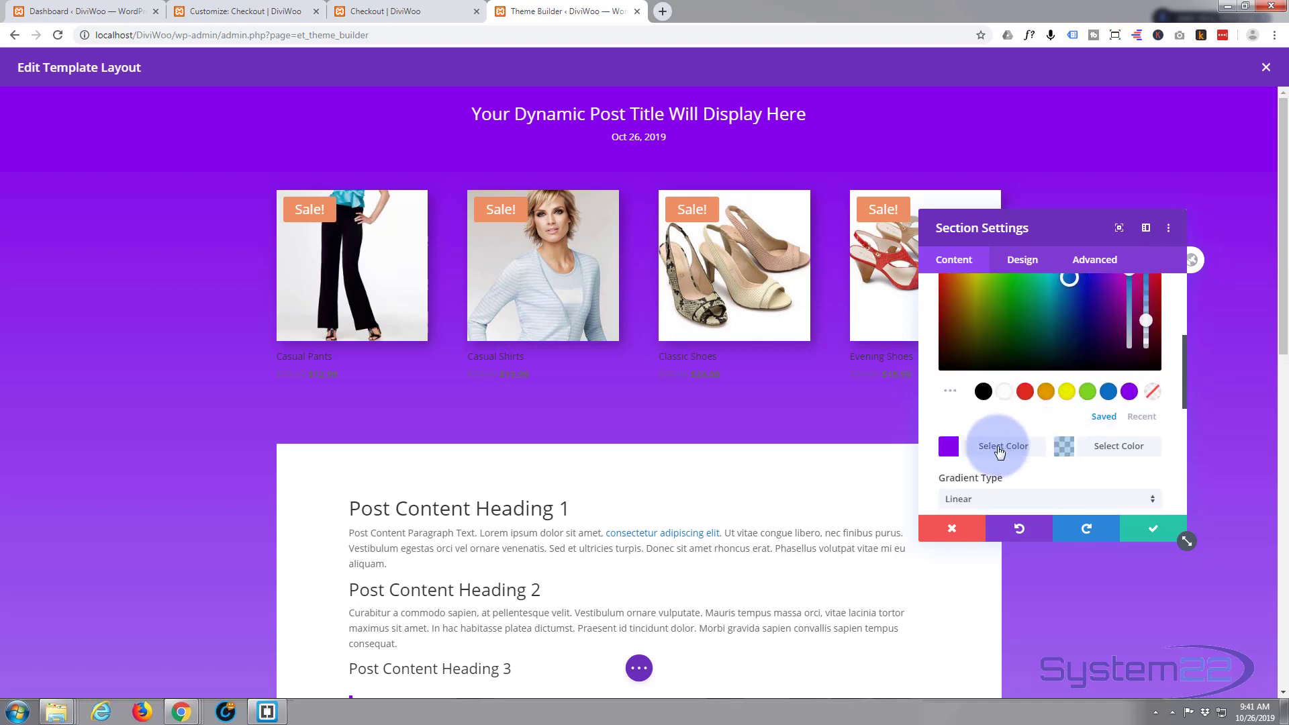
click(999, 450)
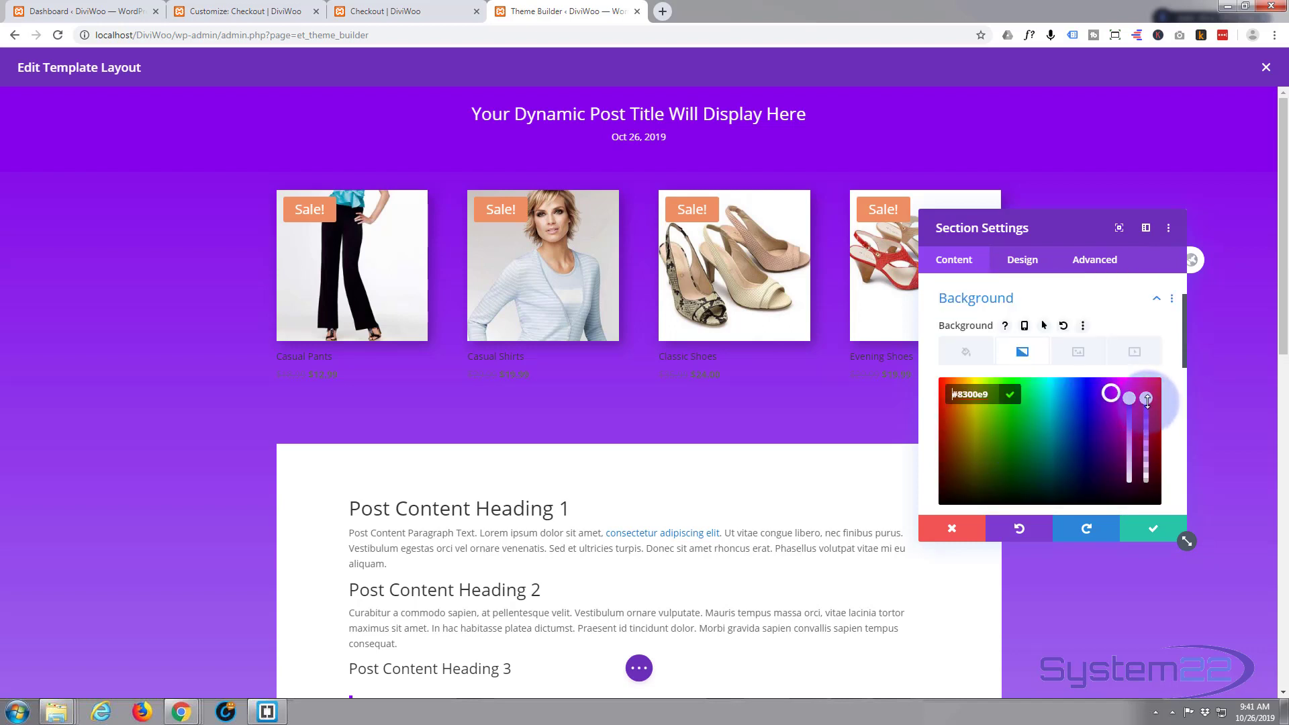
drag(1150, 403, 1145, 447)
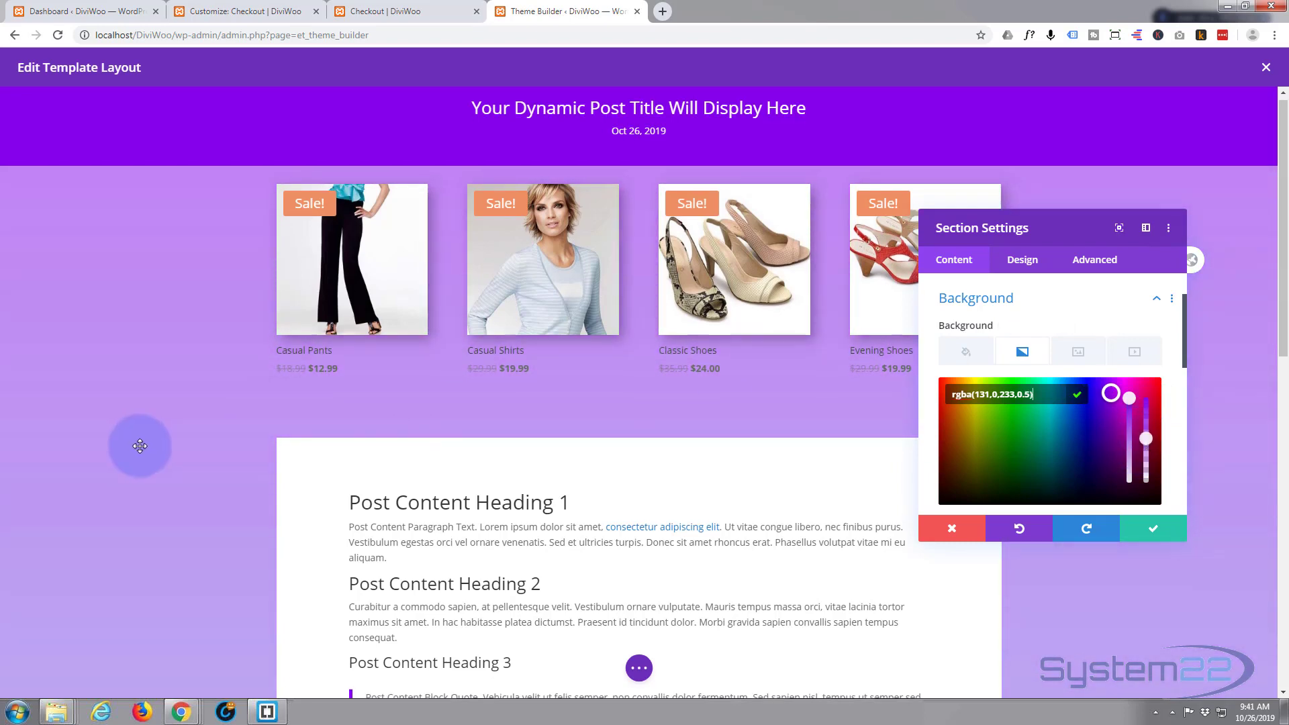
scroll(141, 445, down, 5)
scroll(145, 446, down, 7)
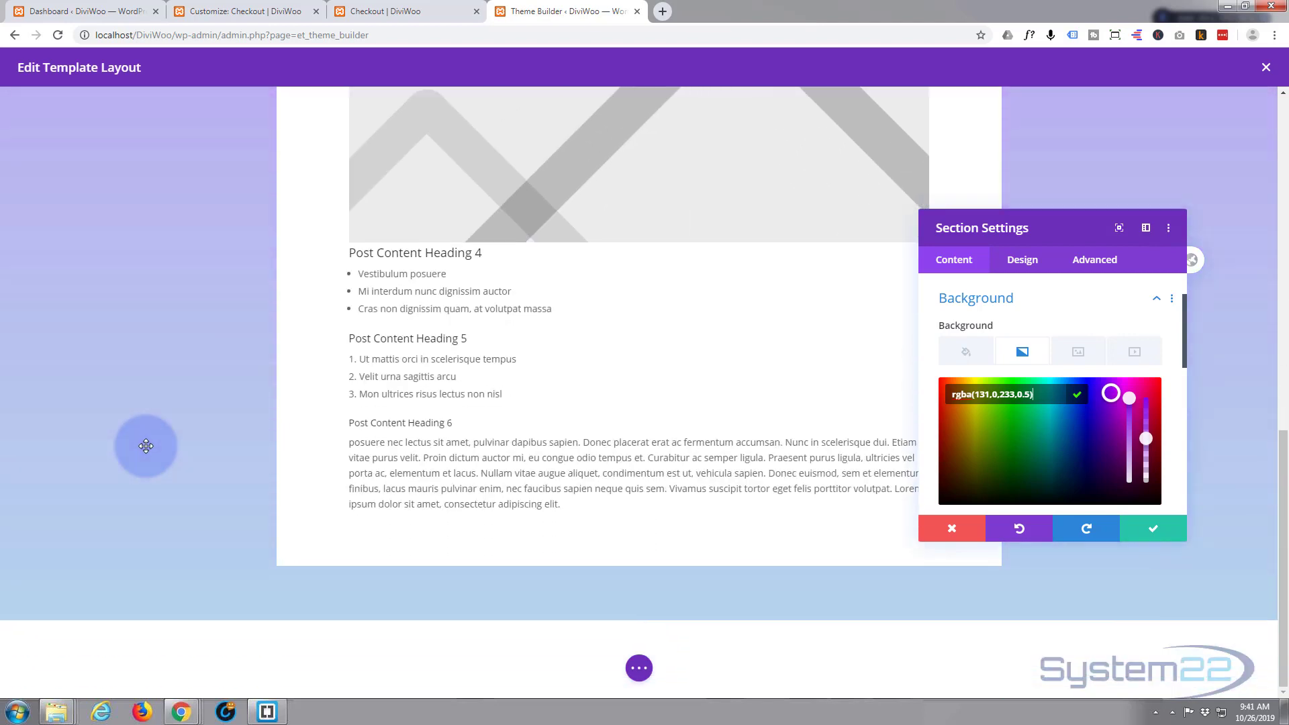
scroll(151, 445, up, 12)
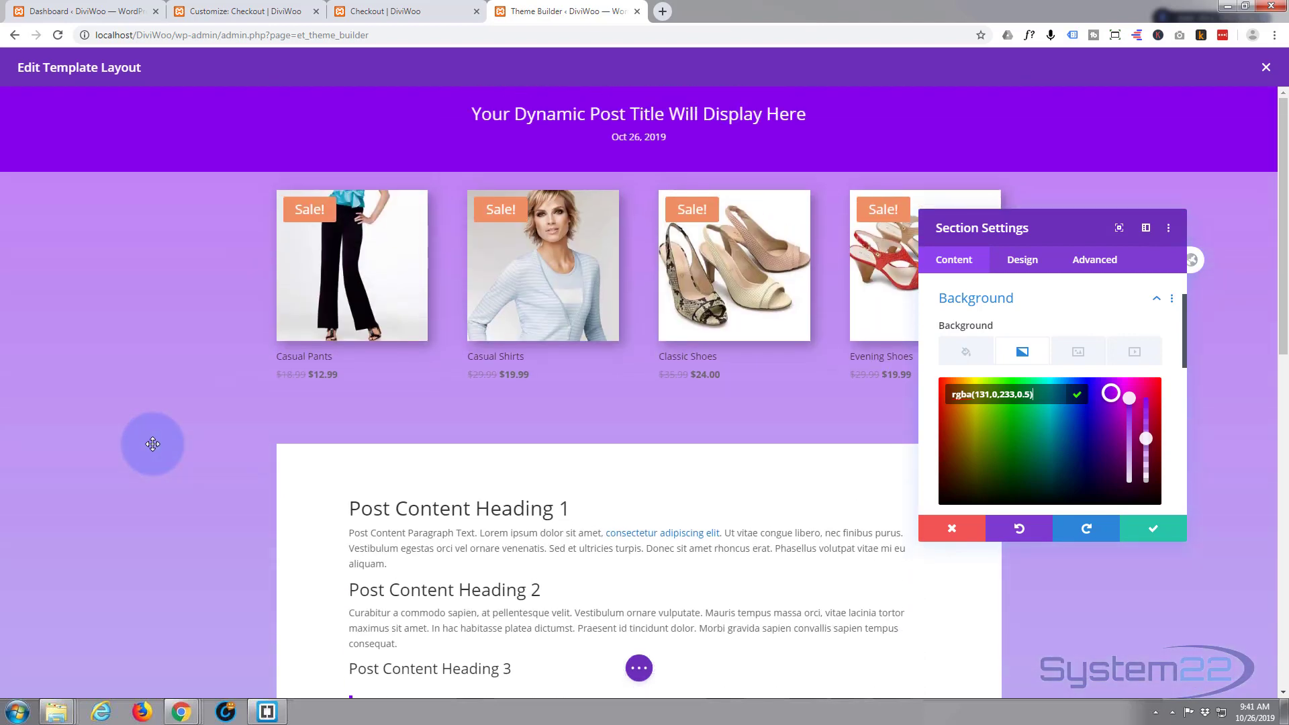
click(1153, 531)
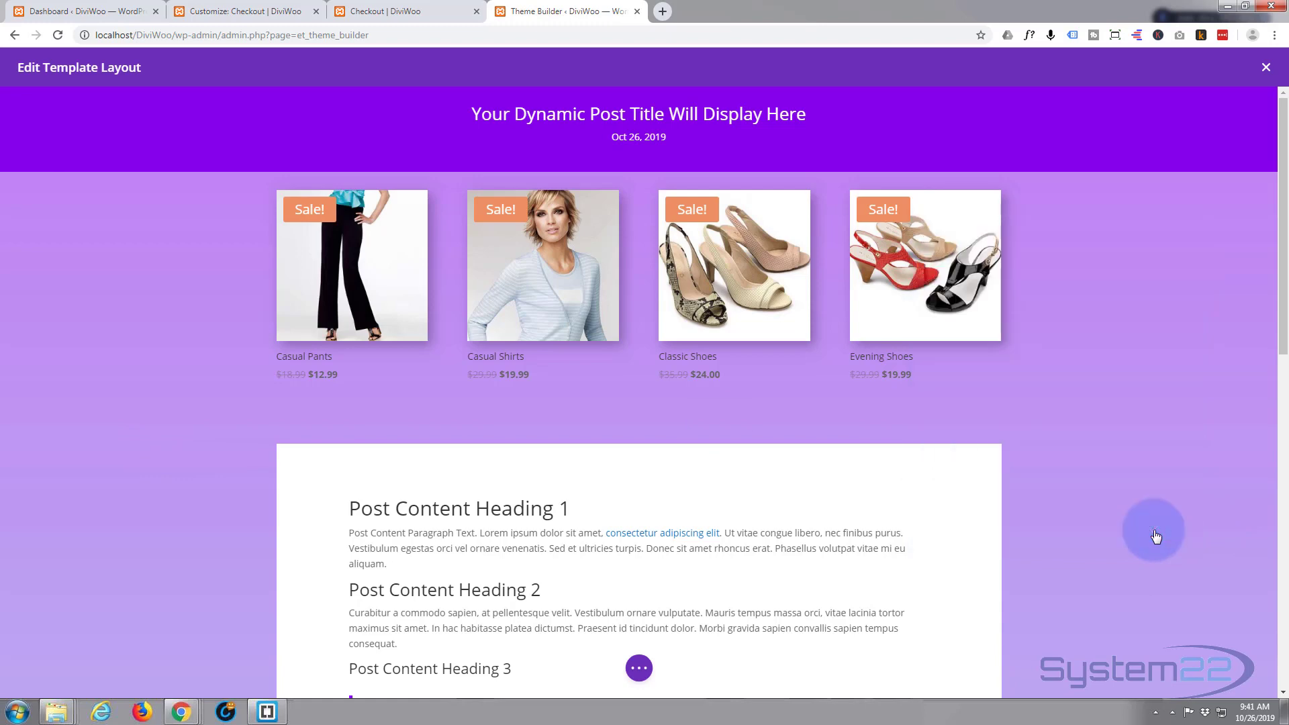
Insert a Shop module below the Post Content module and set its product view type to Best Selling Products.
scroll(849, 407, down, 9)
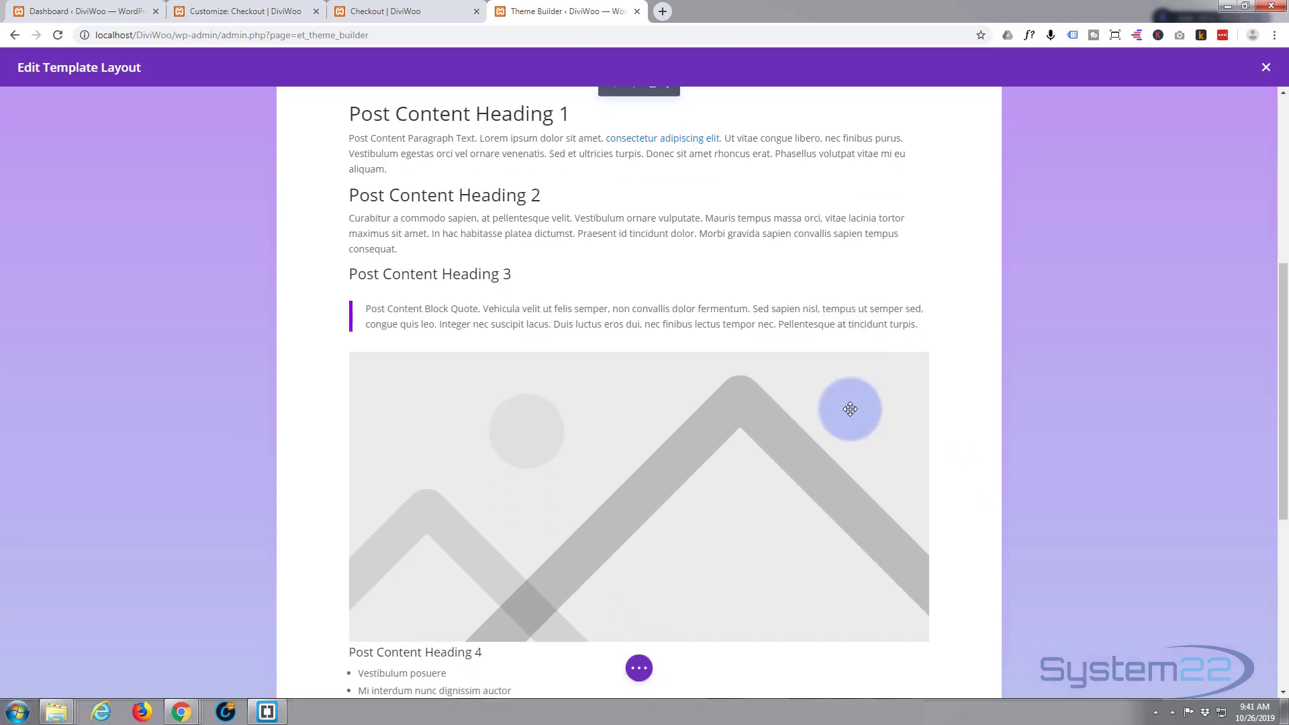
scroll(850, 409, down, 3)
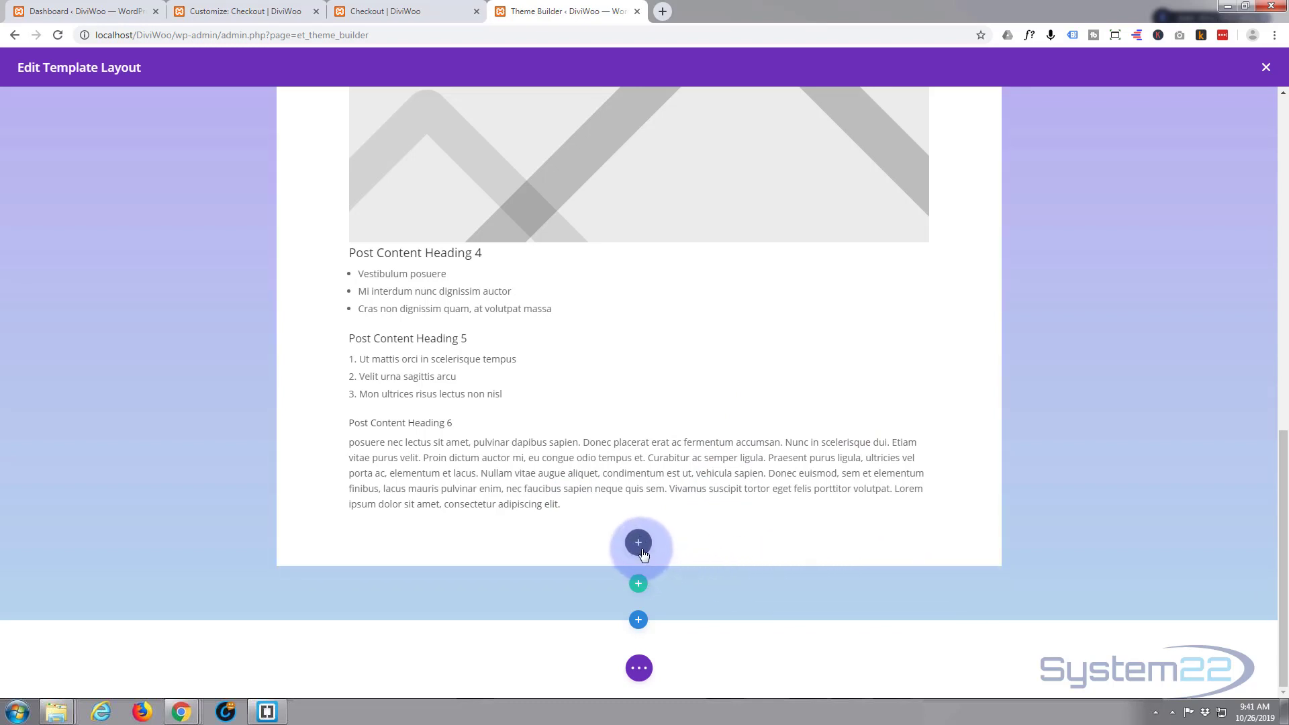
click(638, 544)
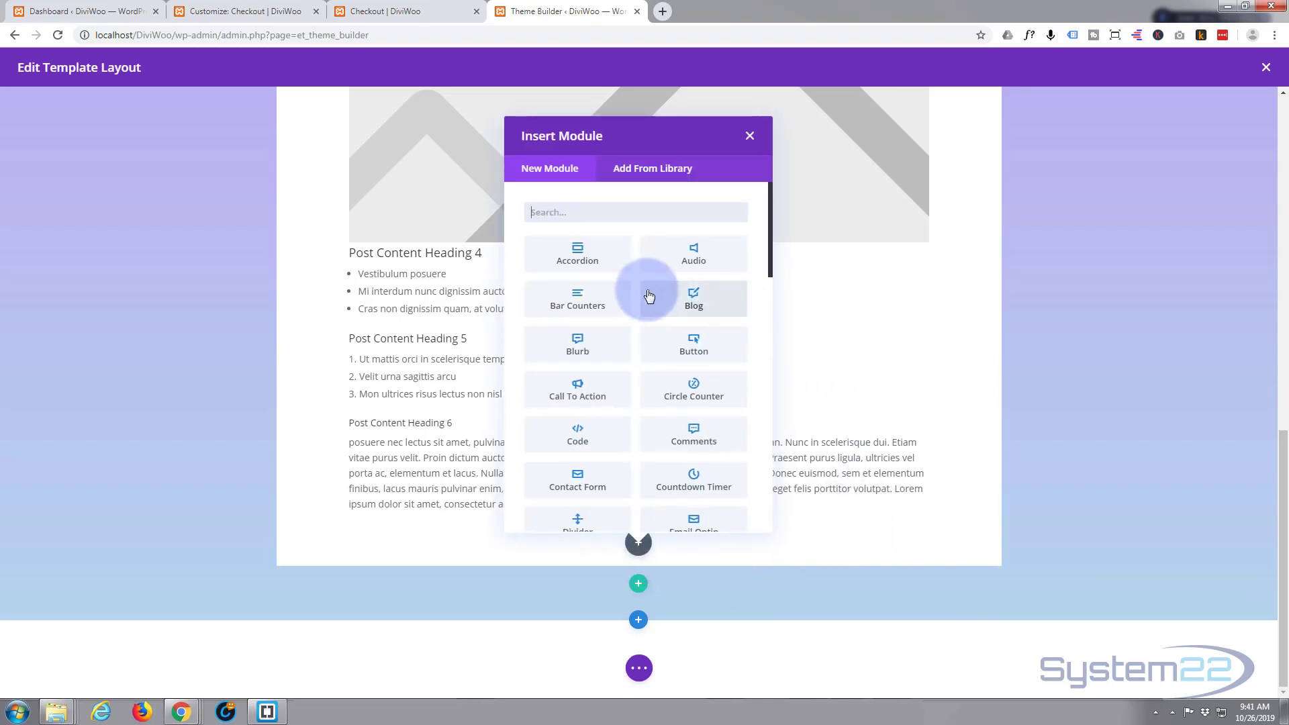
scroll(652, 275, down, 3)
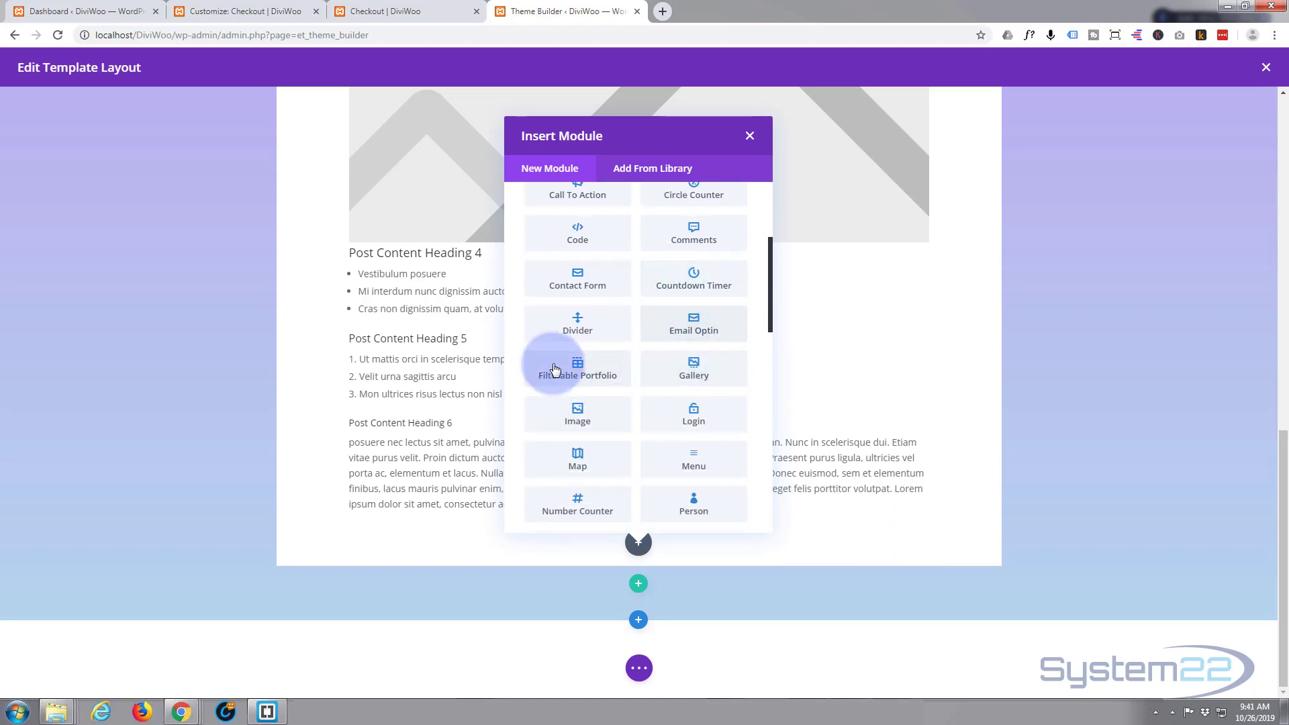
scroll(682, 367, down, 2)
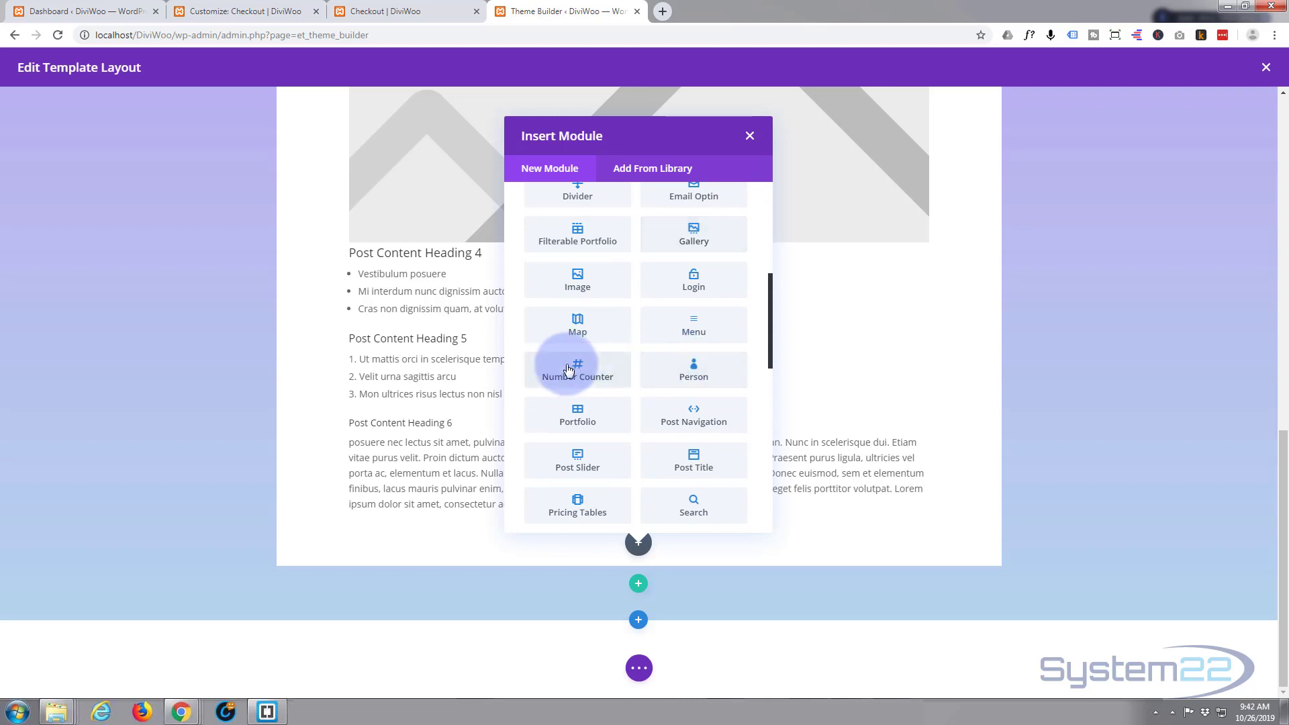
scroll(713, 413, down, 4)
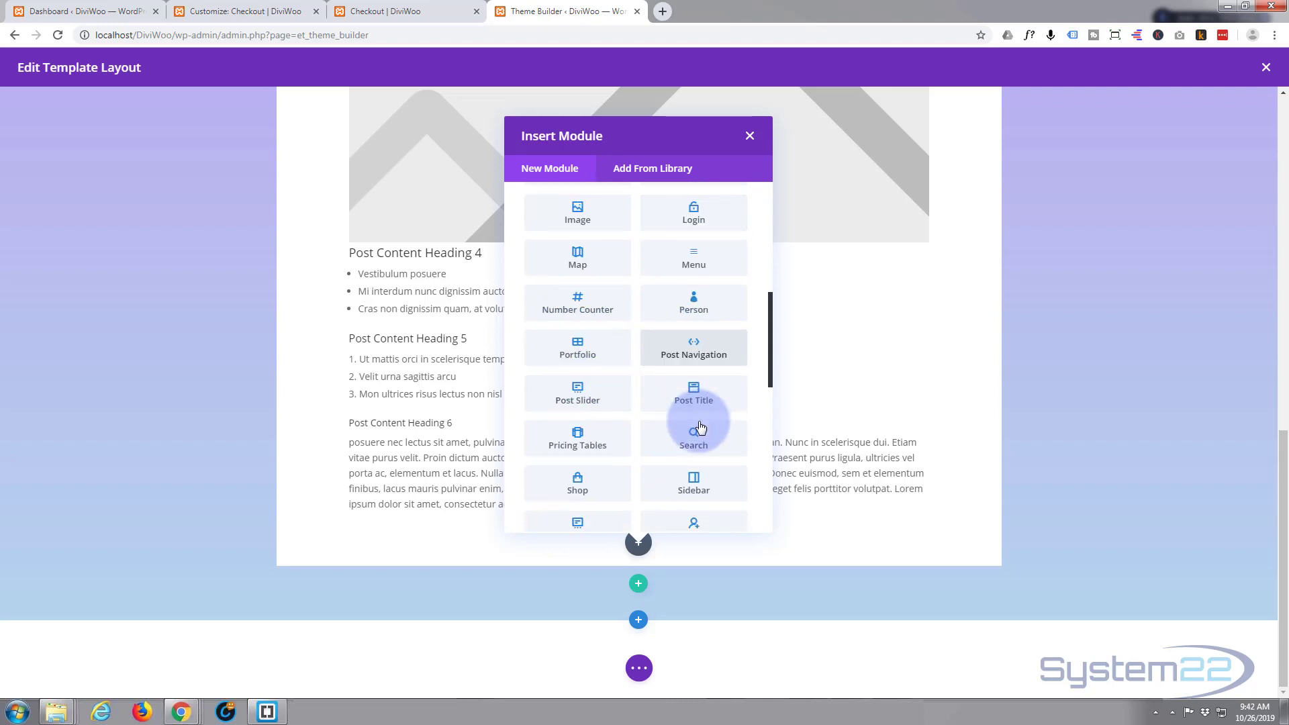
scroll(702, 422, down, 1)
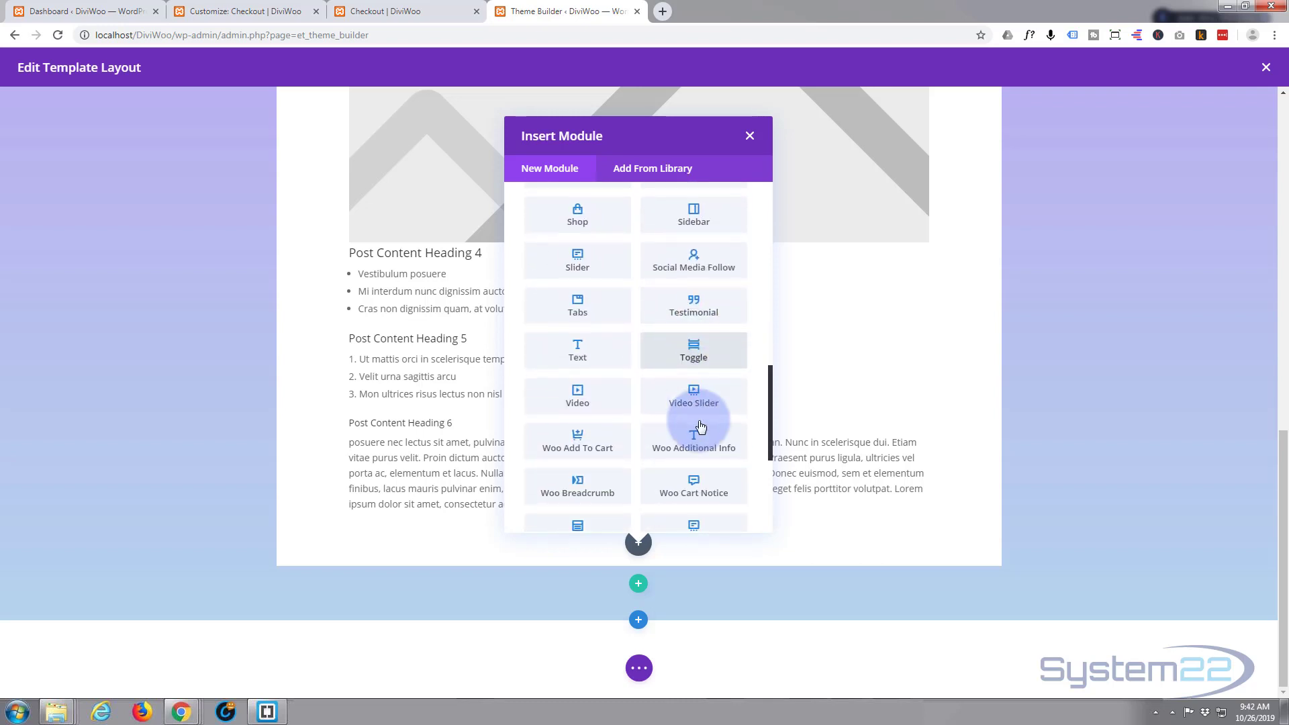
scroll(557, 409, down, 4)
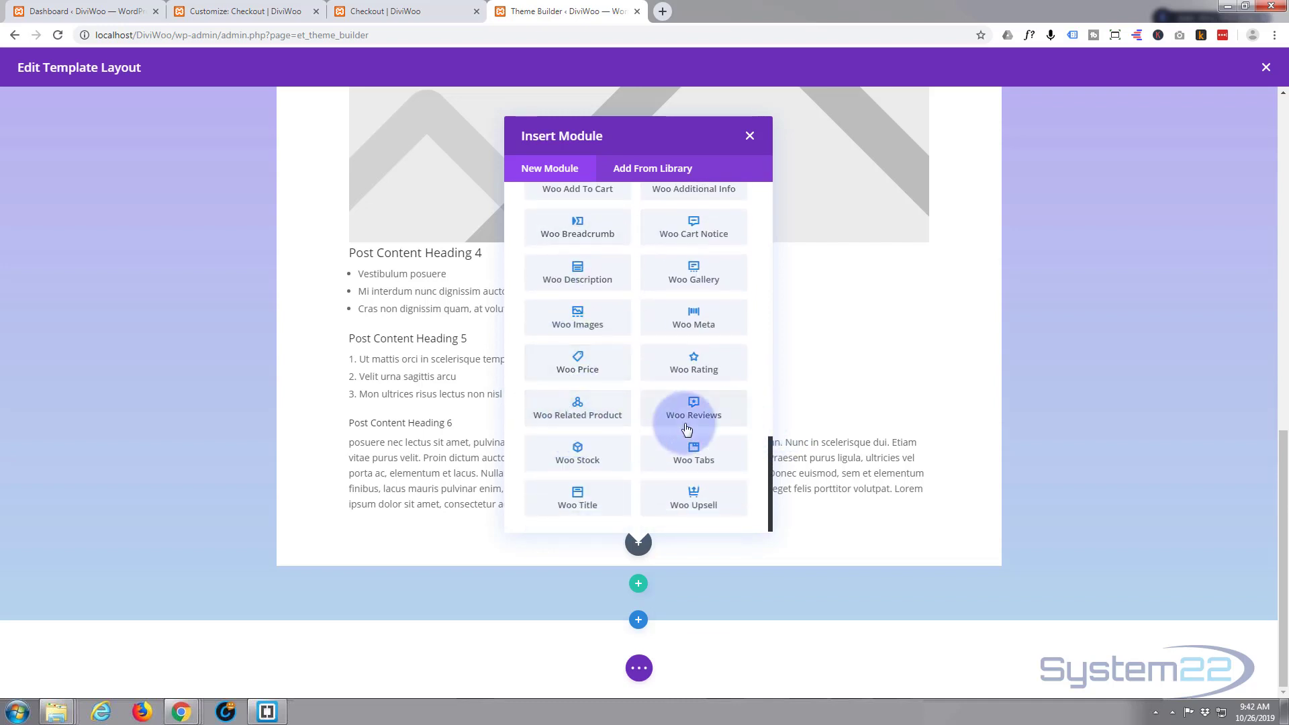
scroll(619, 427, up, 2)
scroll(619, 427, up, 3)
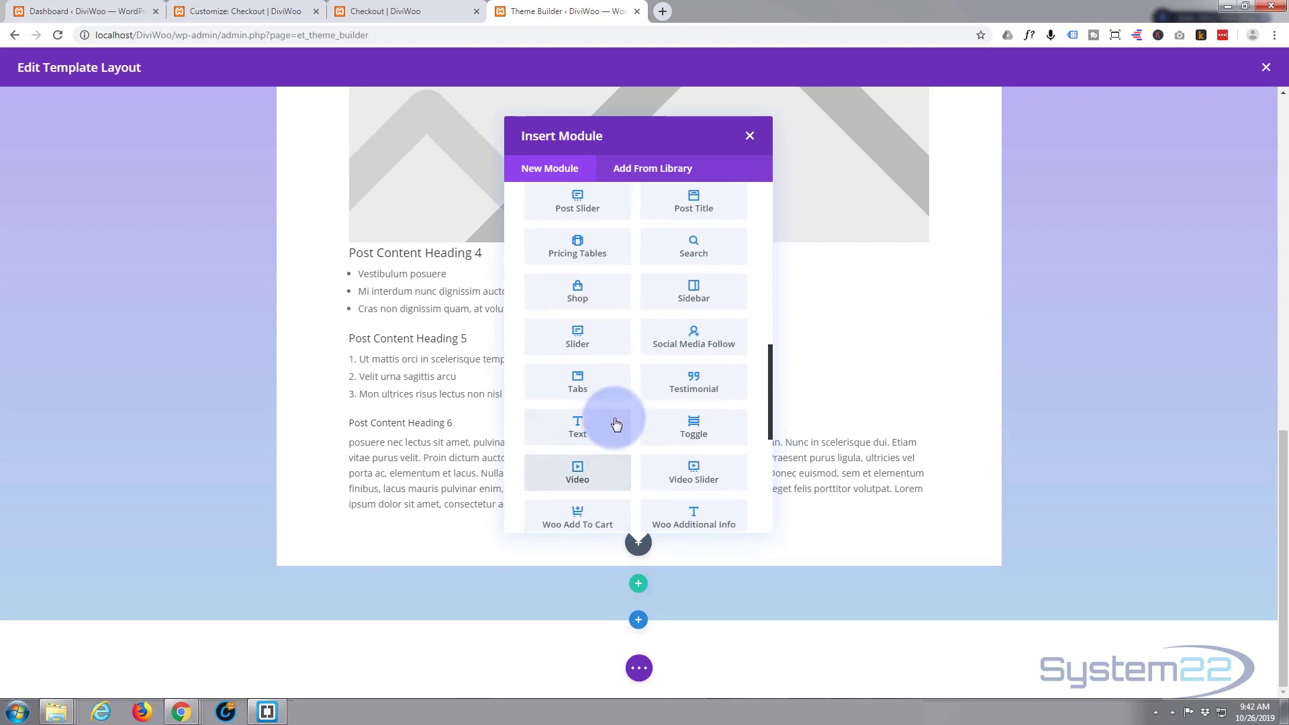
scroll(601, 425, up, 1)
click(576, 356)
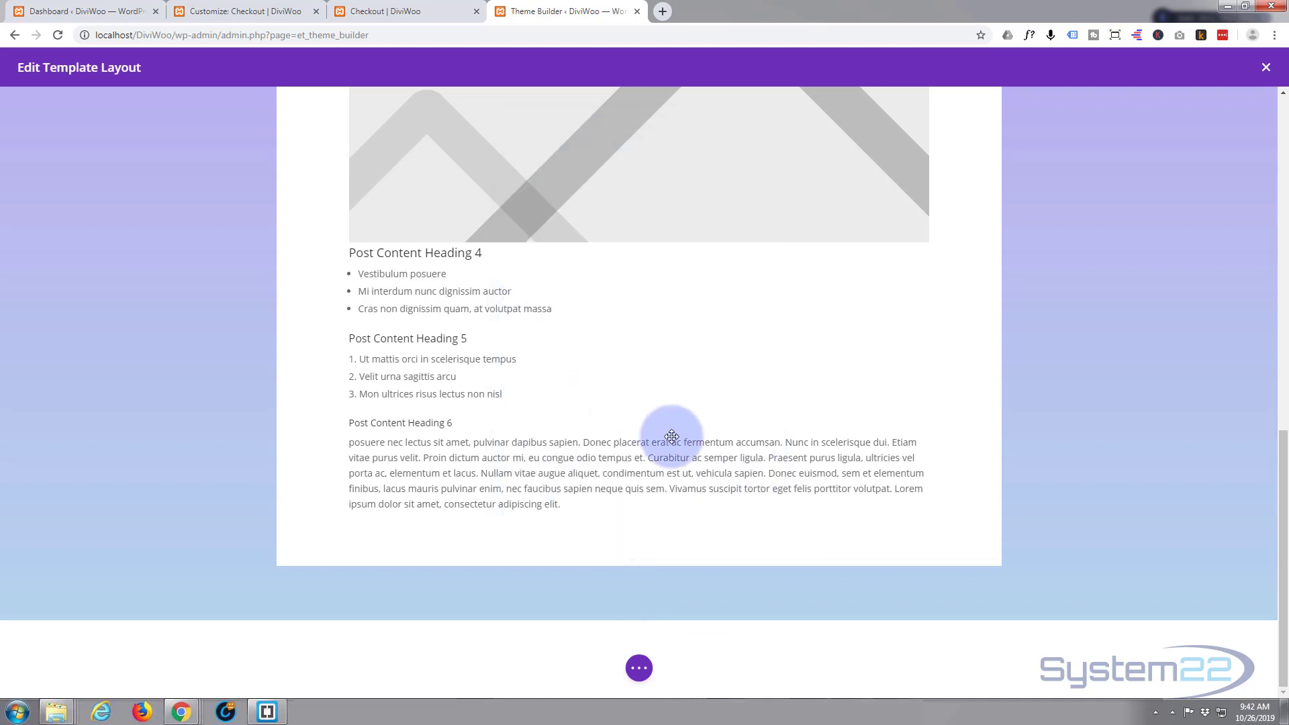
click(1079, 370)
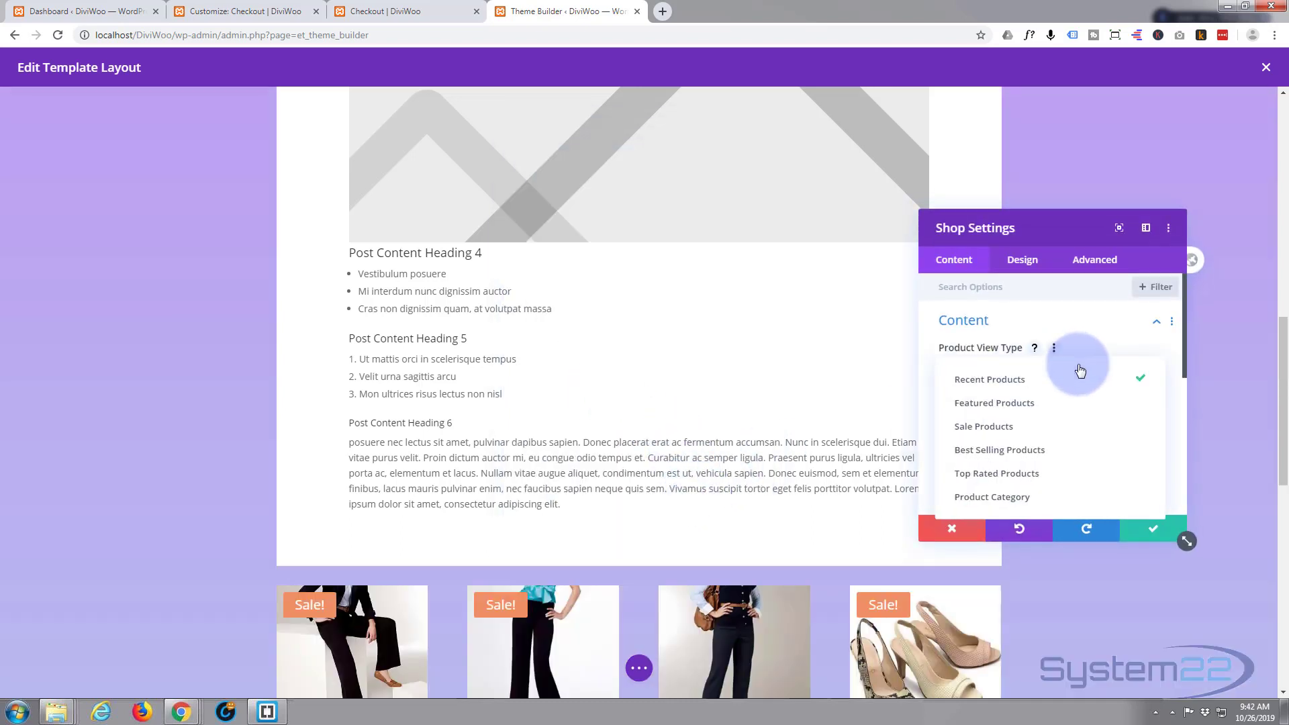
click(1037, 453)
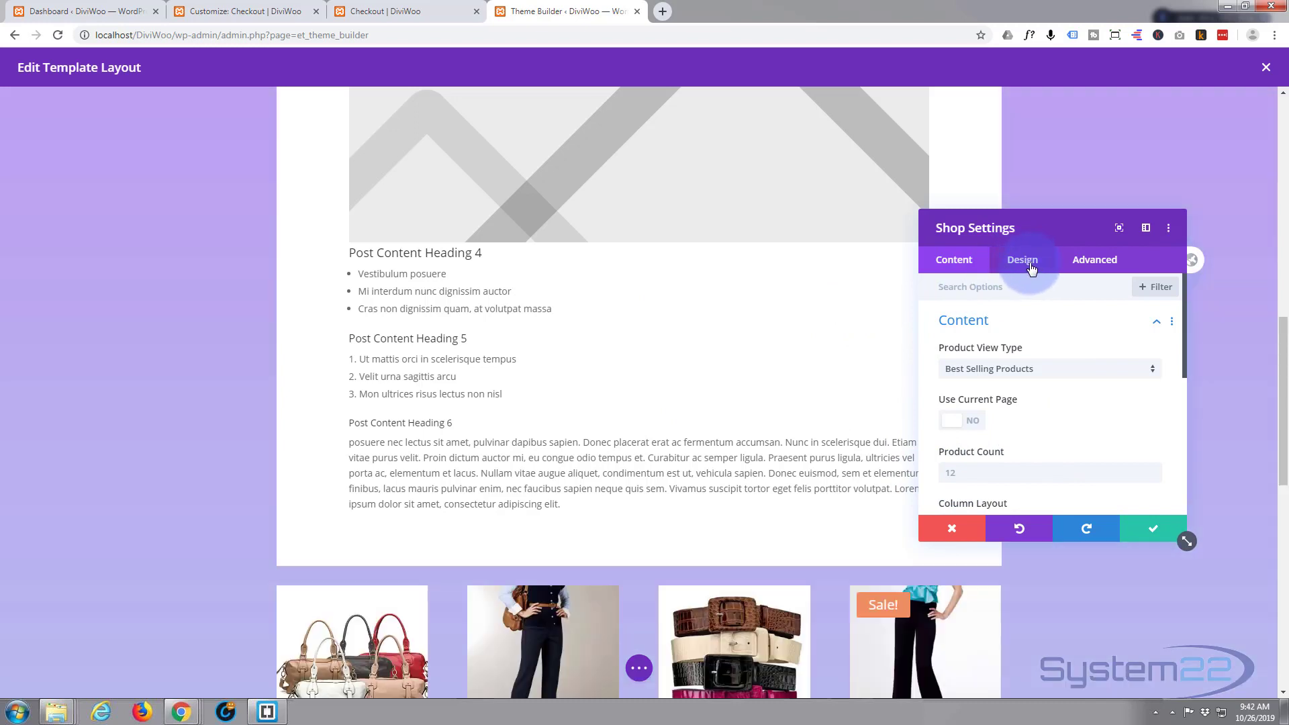
Apply the soft lower-right image box shadow preset to the best-selling products and save the Shop module settings.
click(1023, 262)
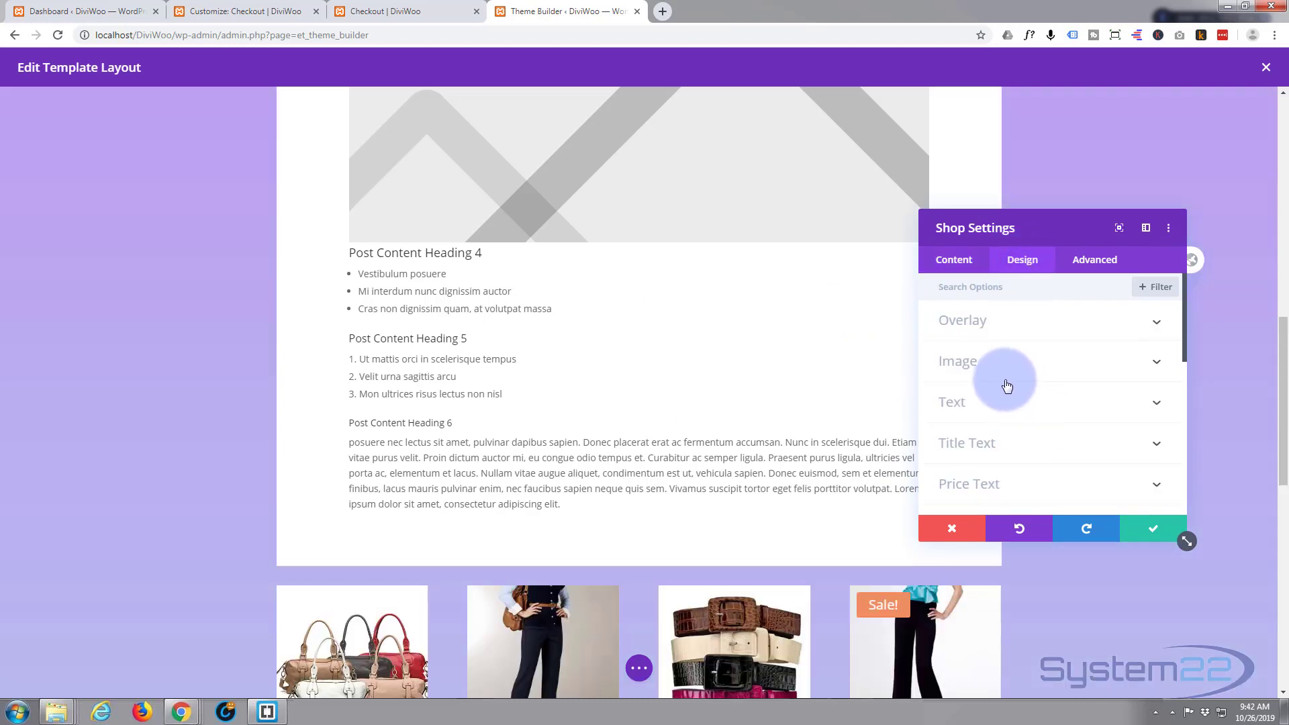
click(1056, 367)
scroll(1056, 367, down, 3)
scroll(1056, 368, down, 3)
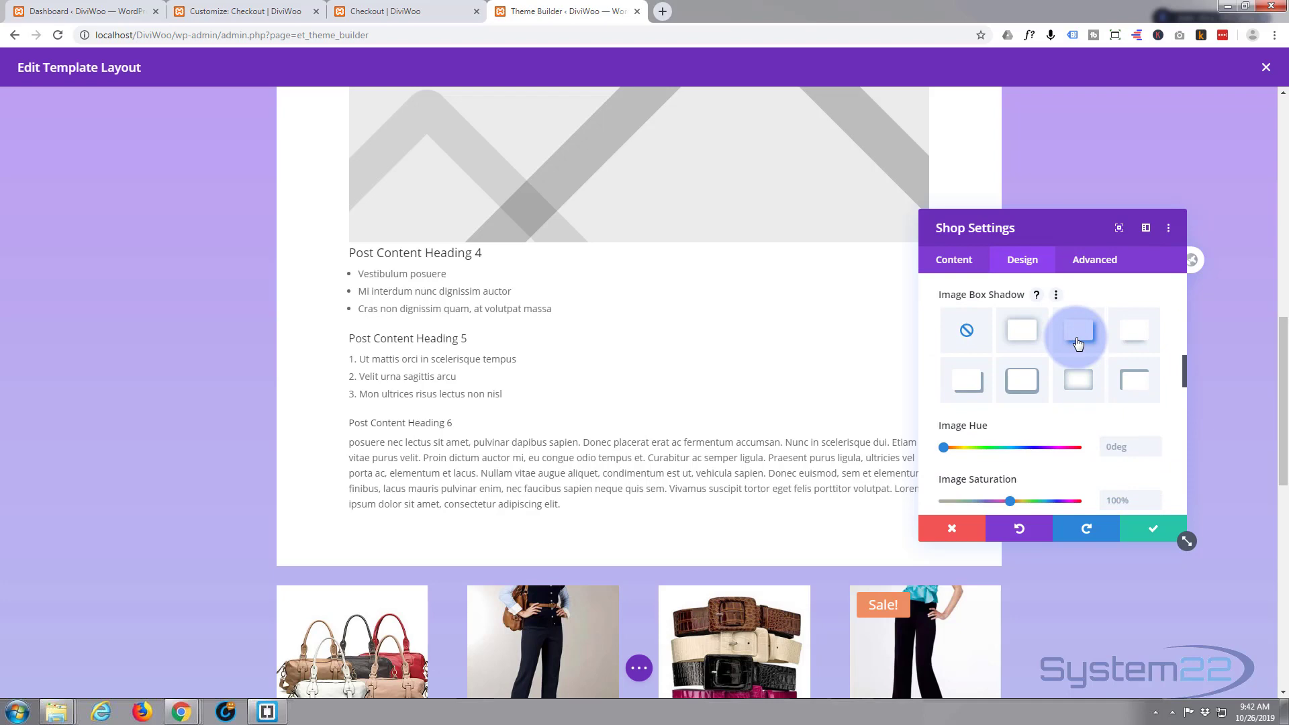
click(1077, 344)
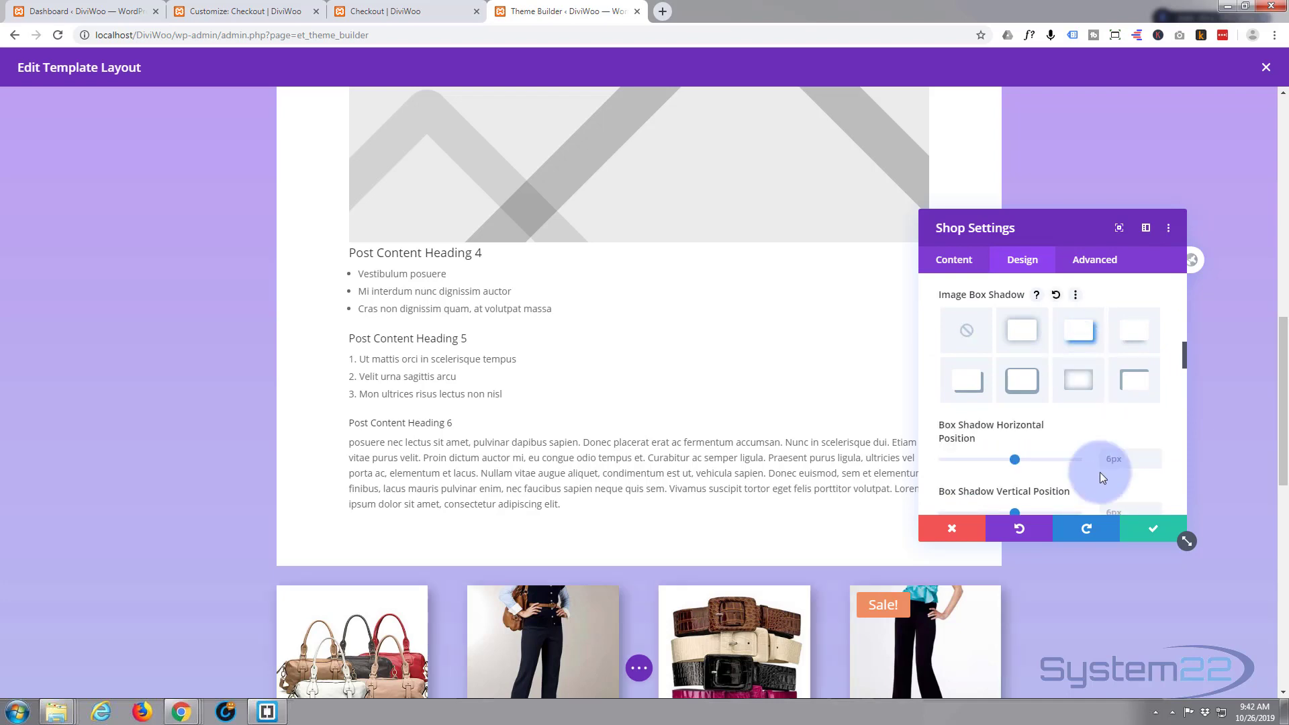
click(1154, 534)
Reduce the empty space between the sale products and the post content row.
scroll(115, 420, down, 8)
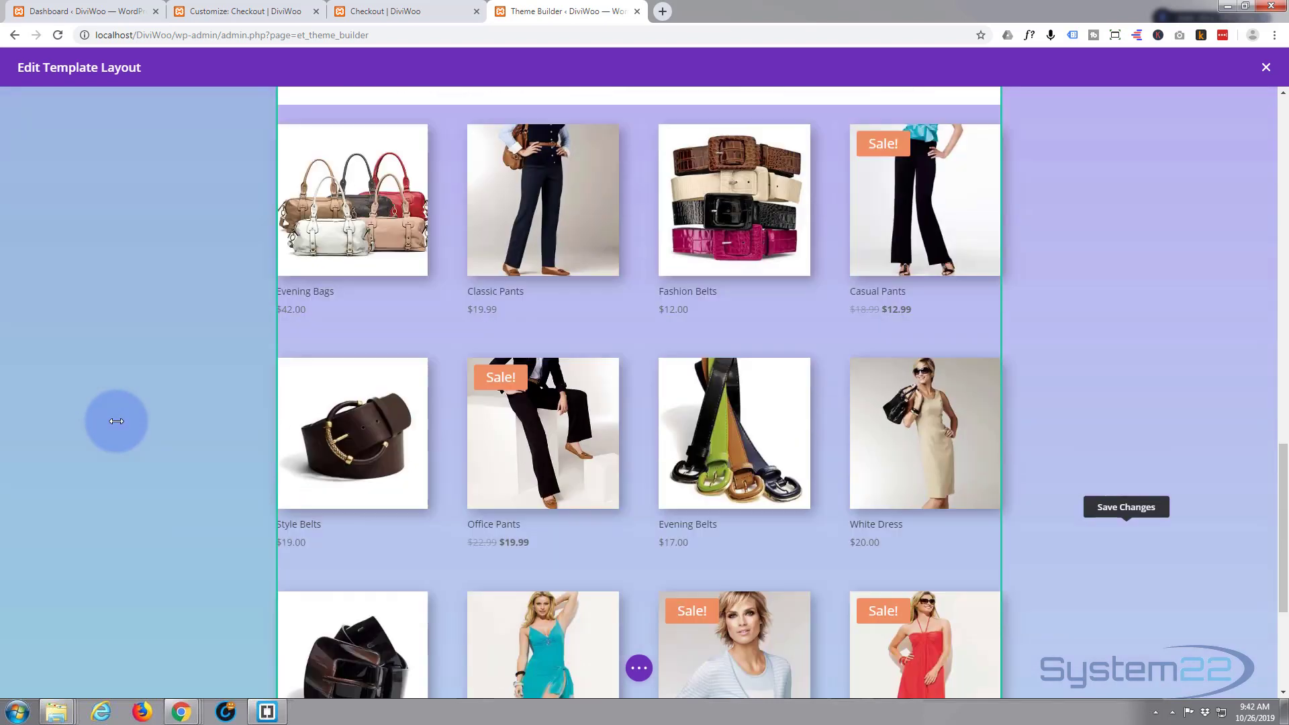
scroll(116, 421, down, 2)
scroll(127, 416, up, 10)
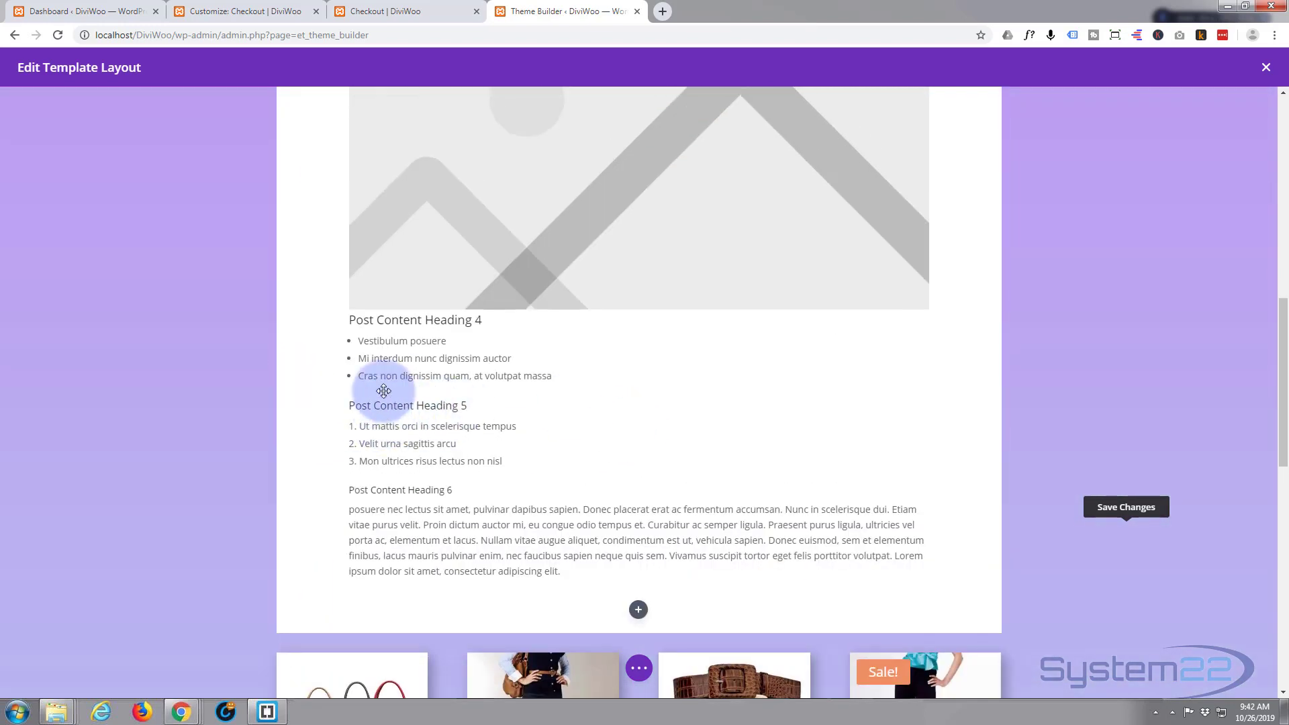
scroll(339, 400, up, 2)
scroll(393, 356, up, 2)
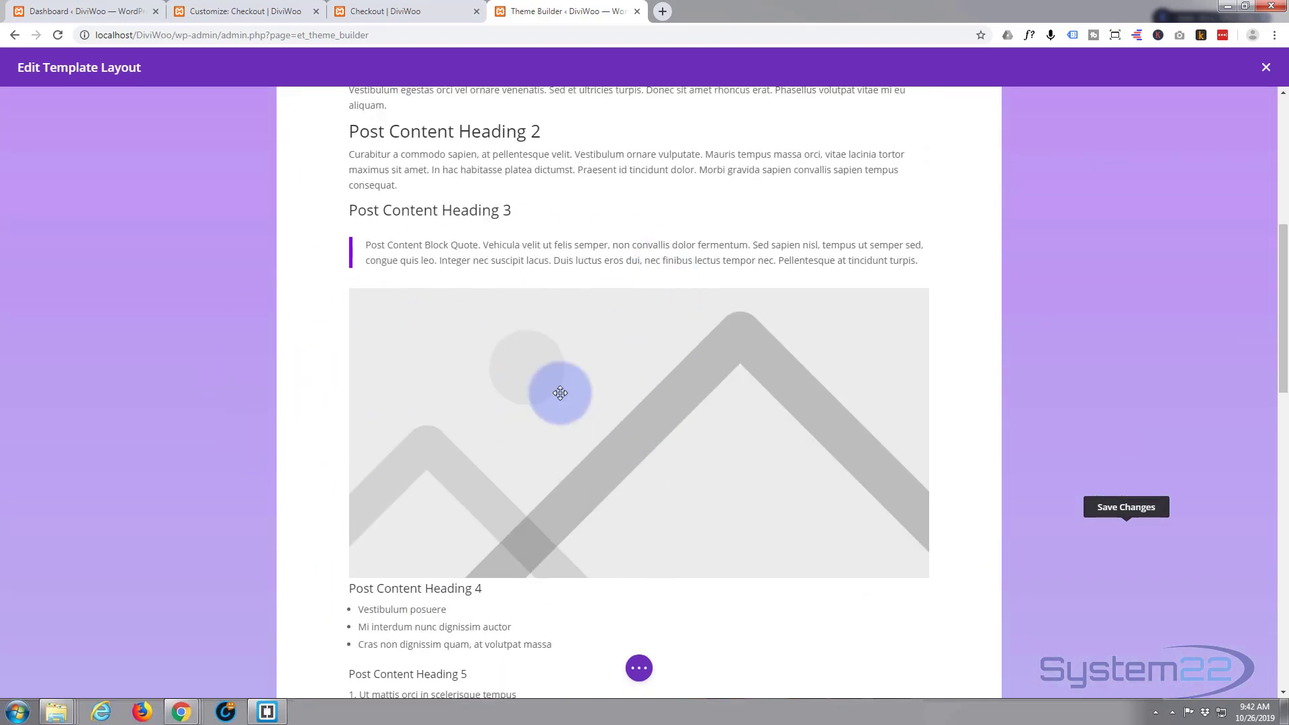
scroll(316, 480, up, 3)
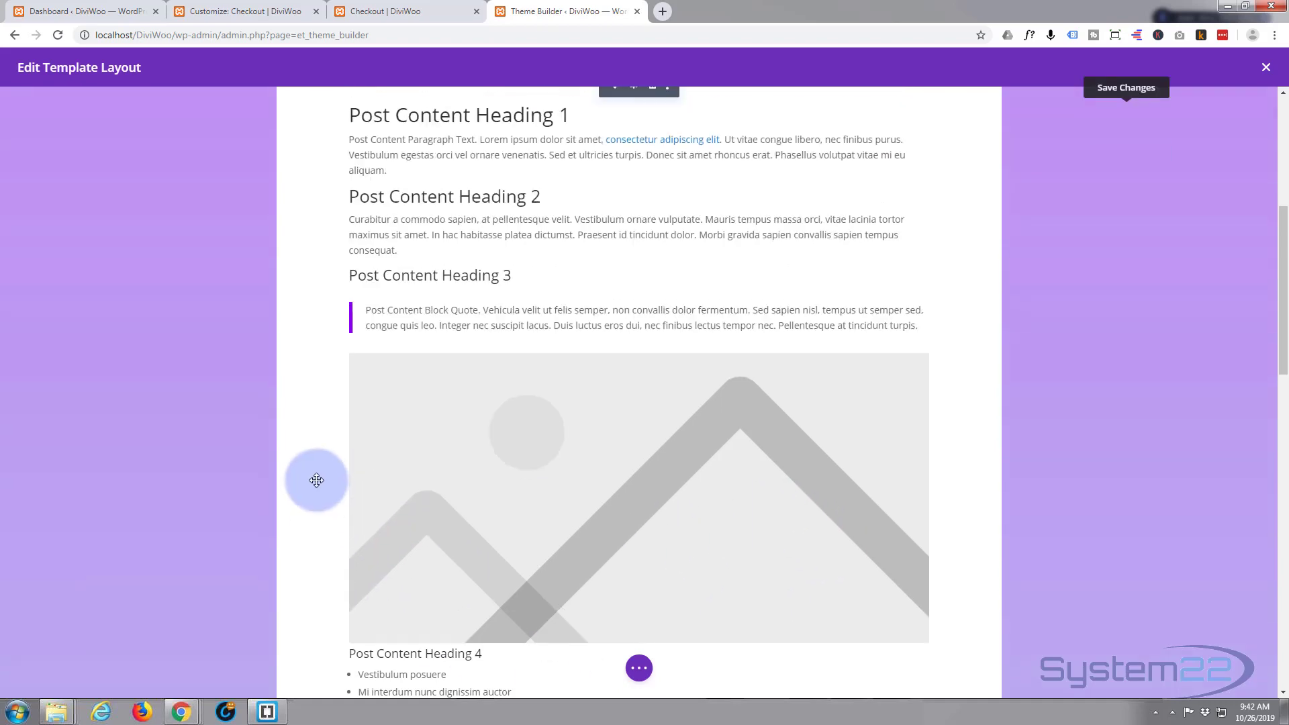
scroll(316, 480, up, 4)
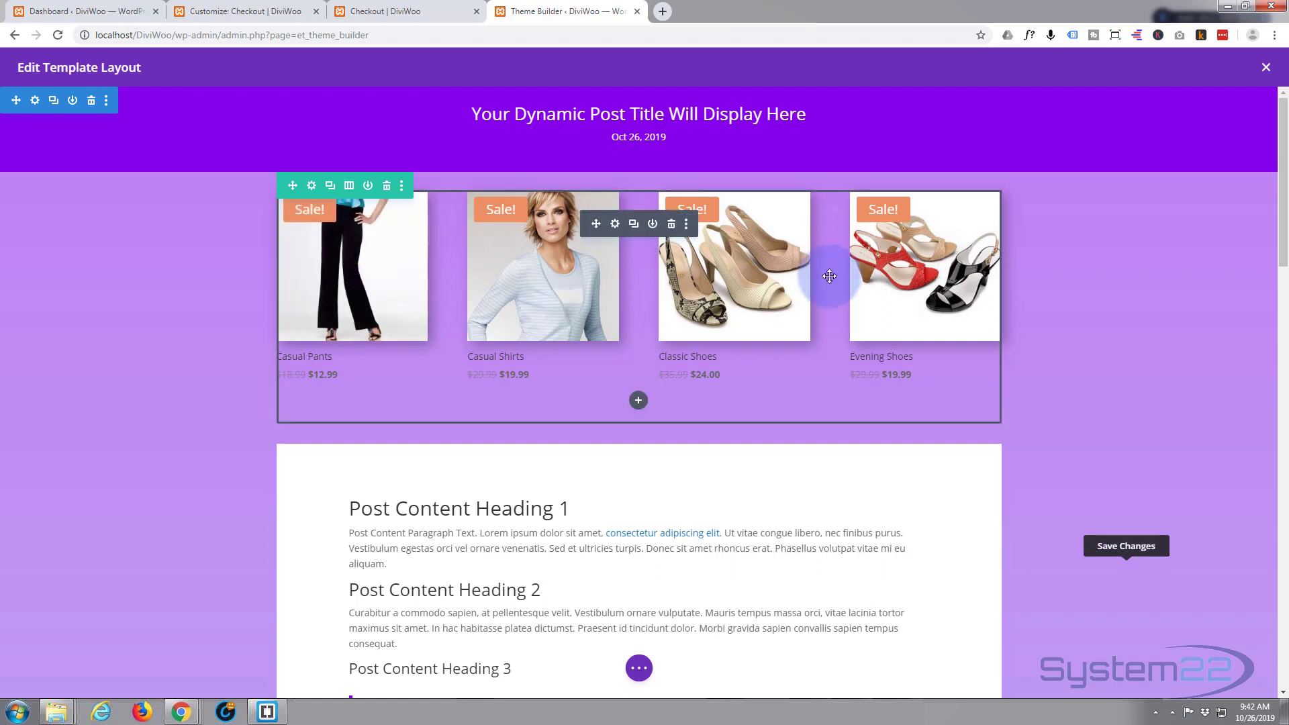
mouse_move(652, 417)
mouse_down()
mouse_move(657, 385)
mouse_move(635, 440)
mouse_move(640, 353)
mouse_move(638, 366)
mouse_up()
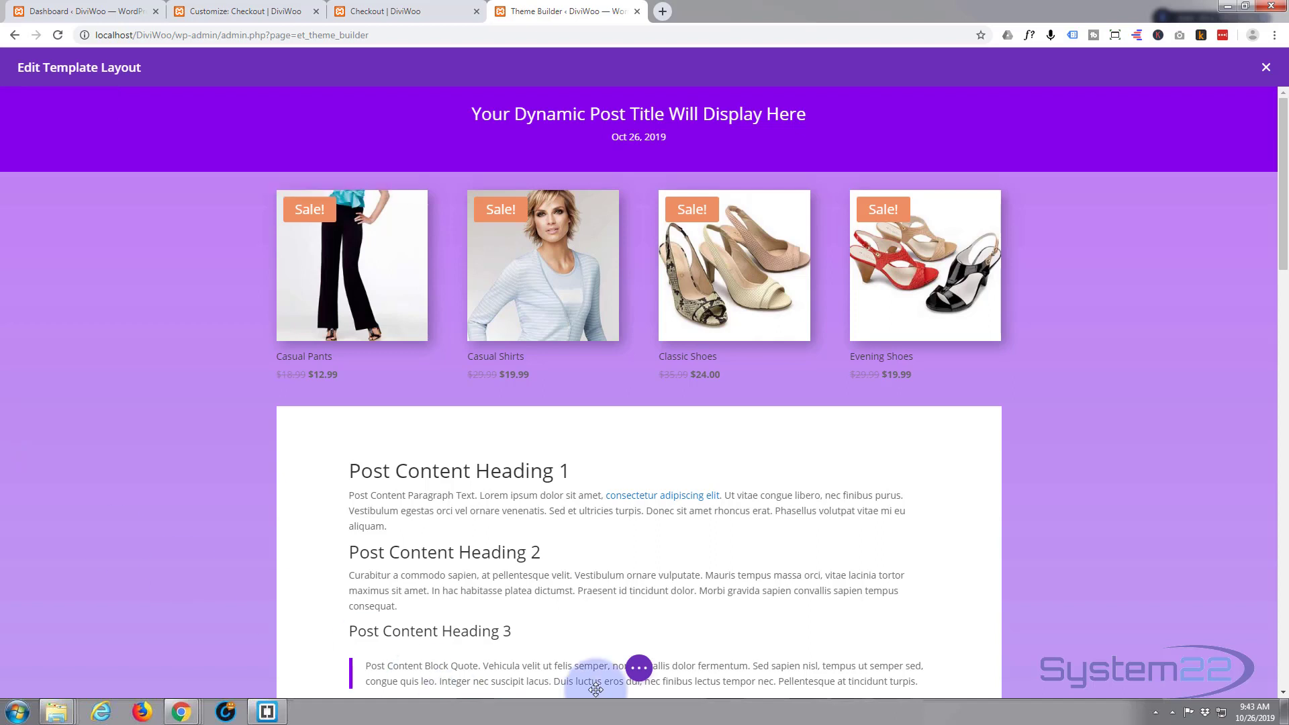
Save the Checkout body layout, close the layout editor and save the Theme Builder changes.
click(635, 678)
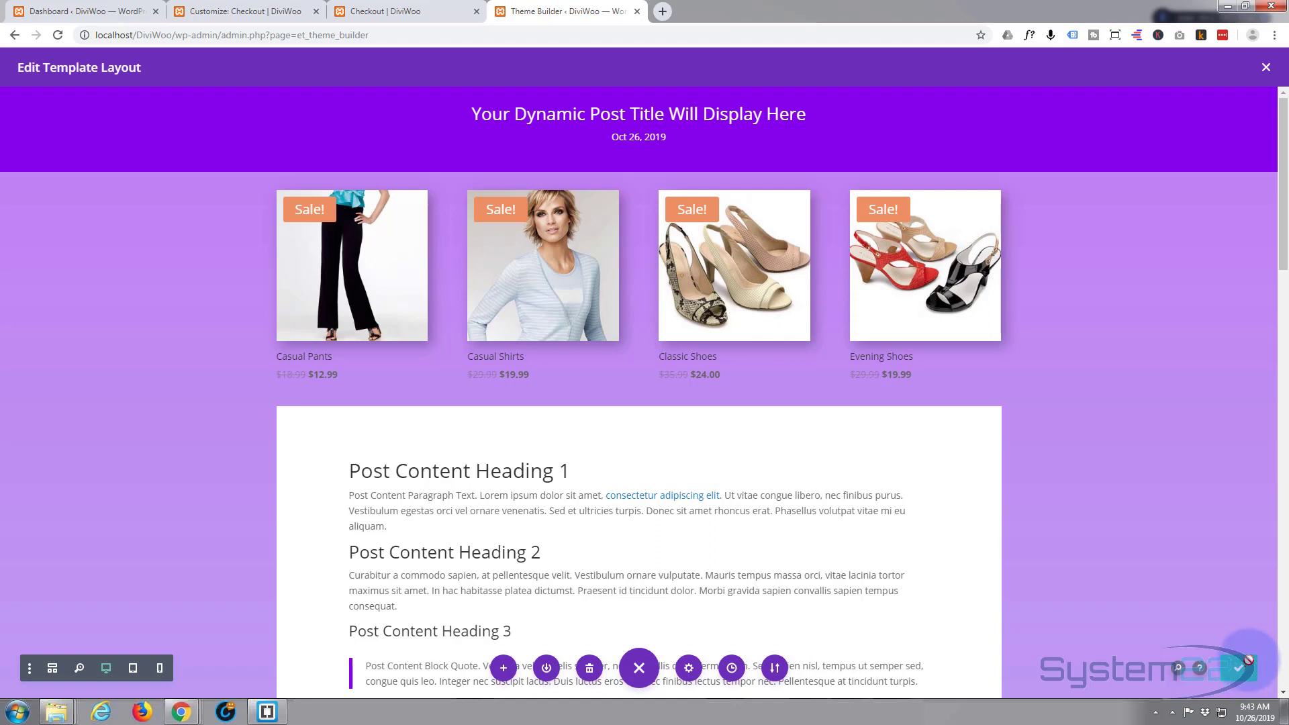
click(1265, 68)
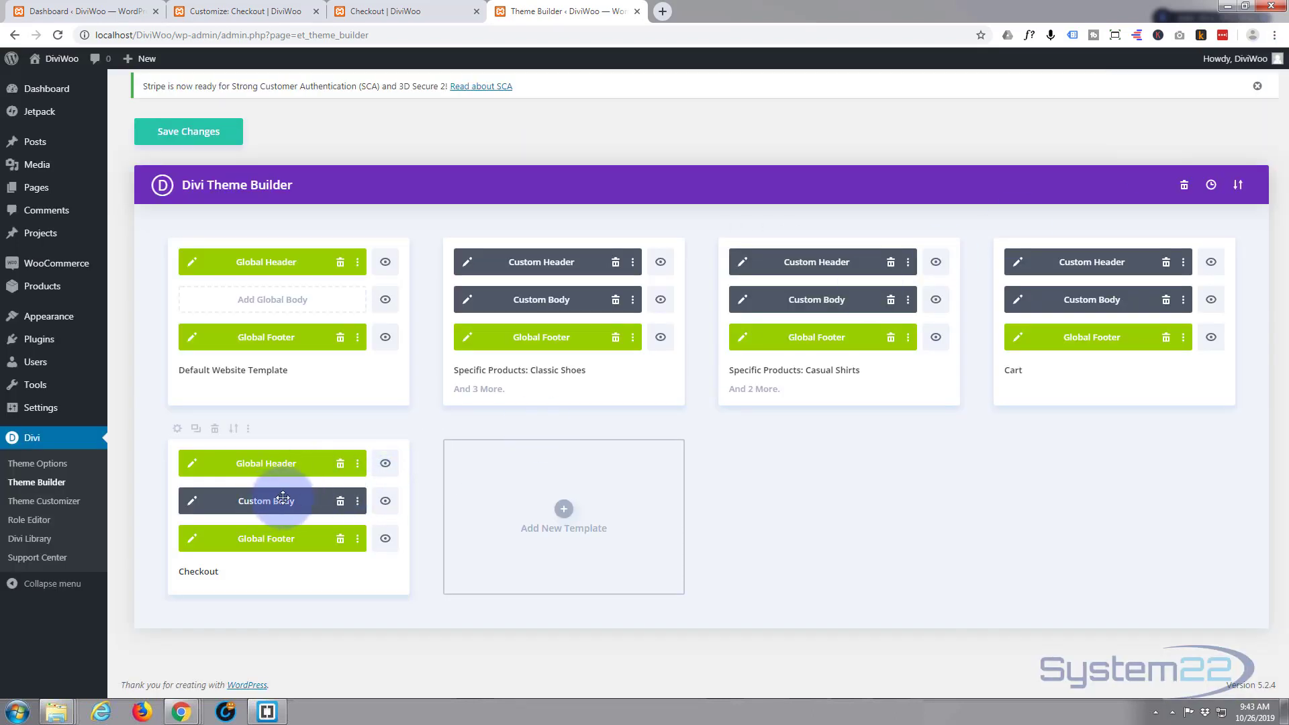
click(186, 133)
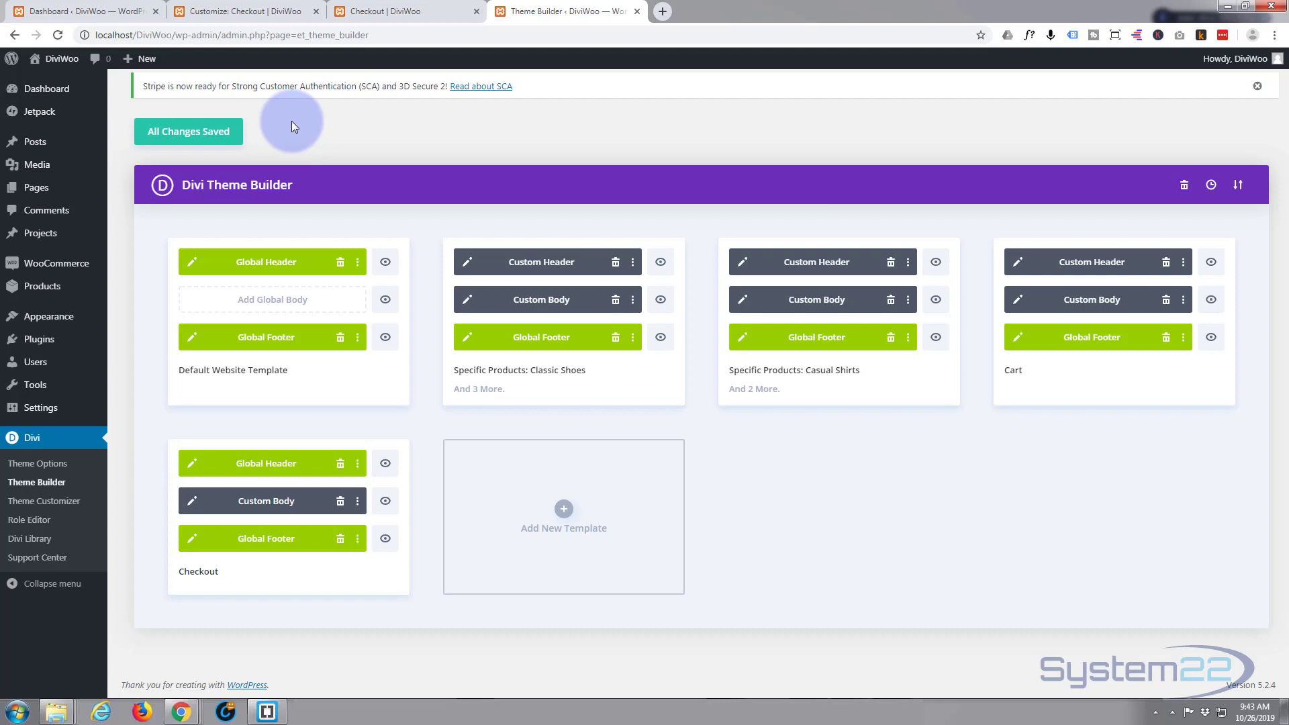
Reload the live Checkout page and test expanding and collapsing its coupon code form.
click(394, 14)
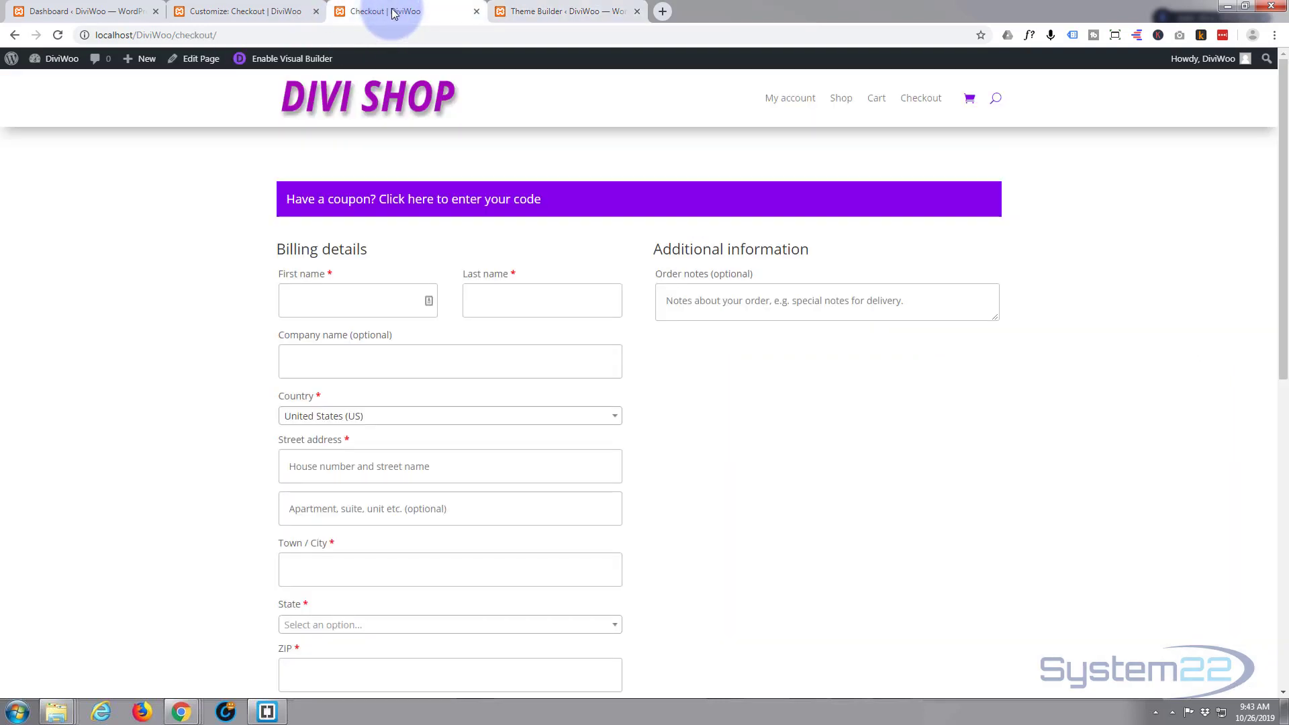
click(59, 35)
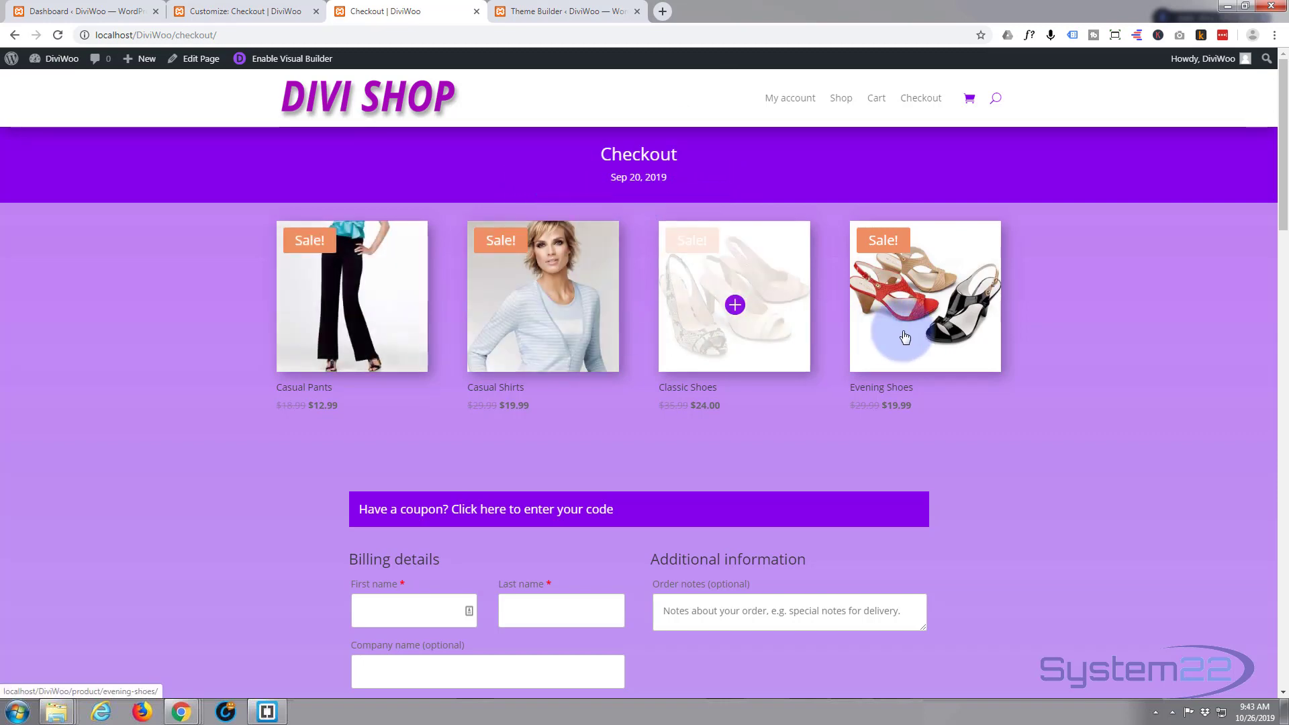
scroll(193, 354, down, 4)
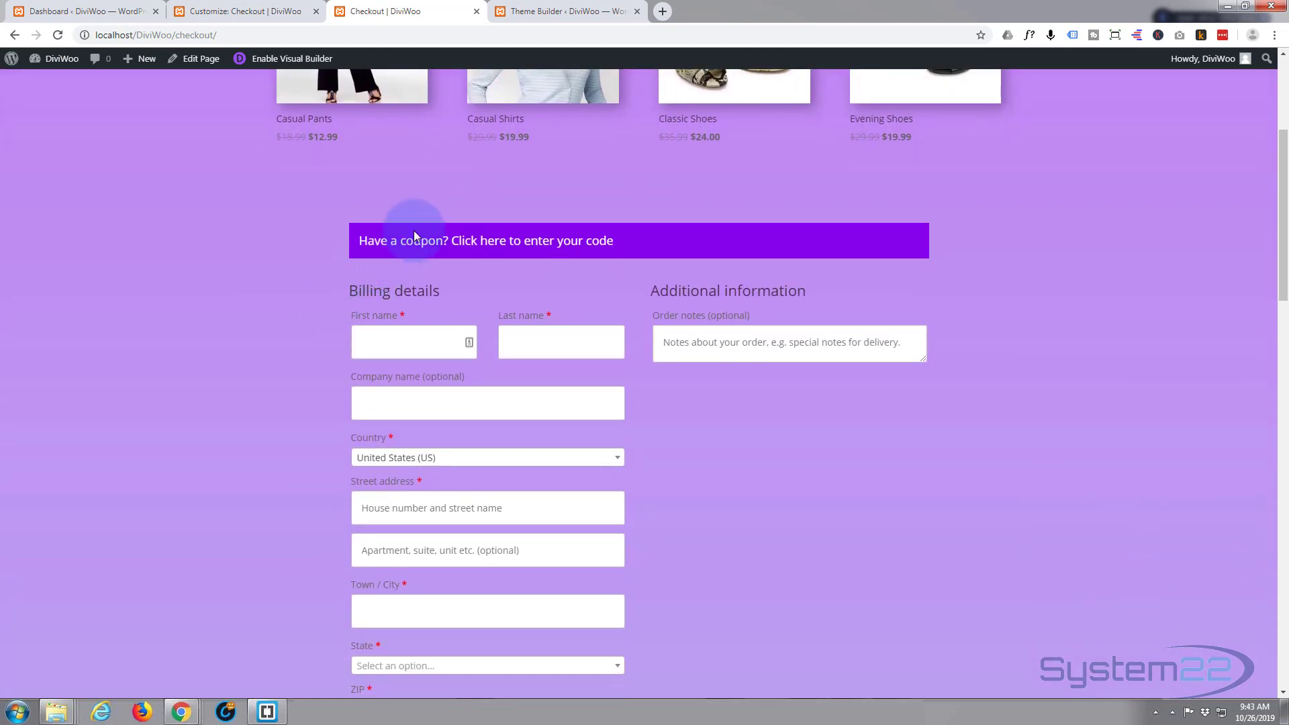
click(561, 247)
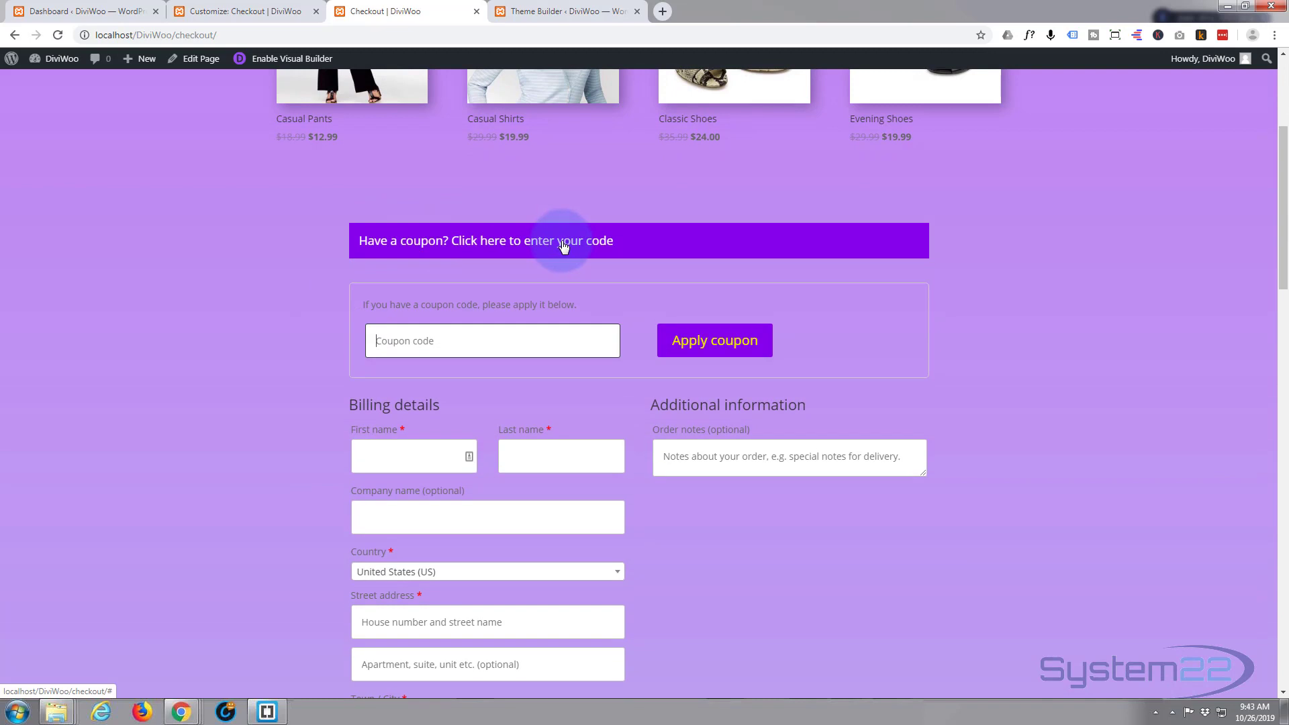
click(565, 246)
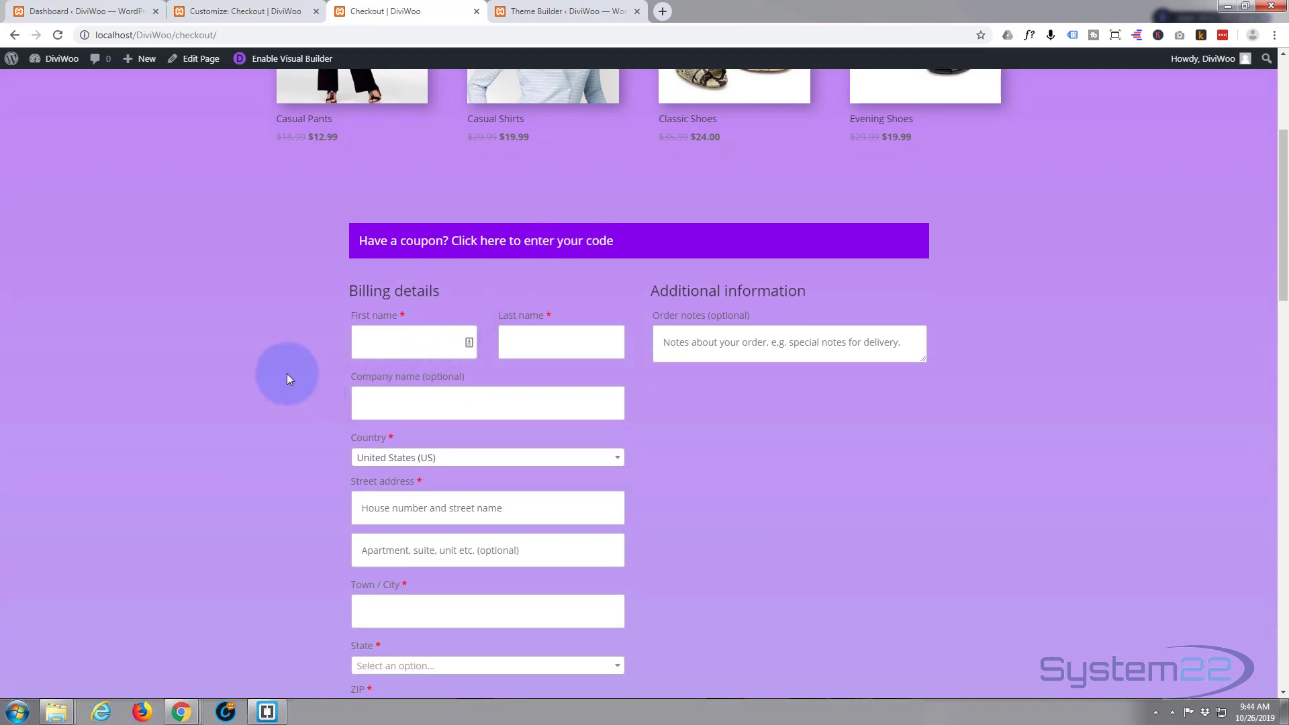
Examine the live Checkout page's billing form, order table, payment area and best-selling products down to the footer.
scroll(378, 277, down, 2)
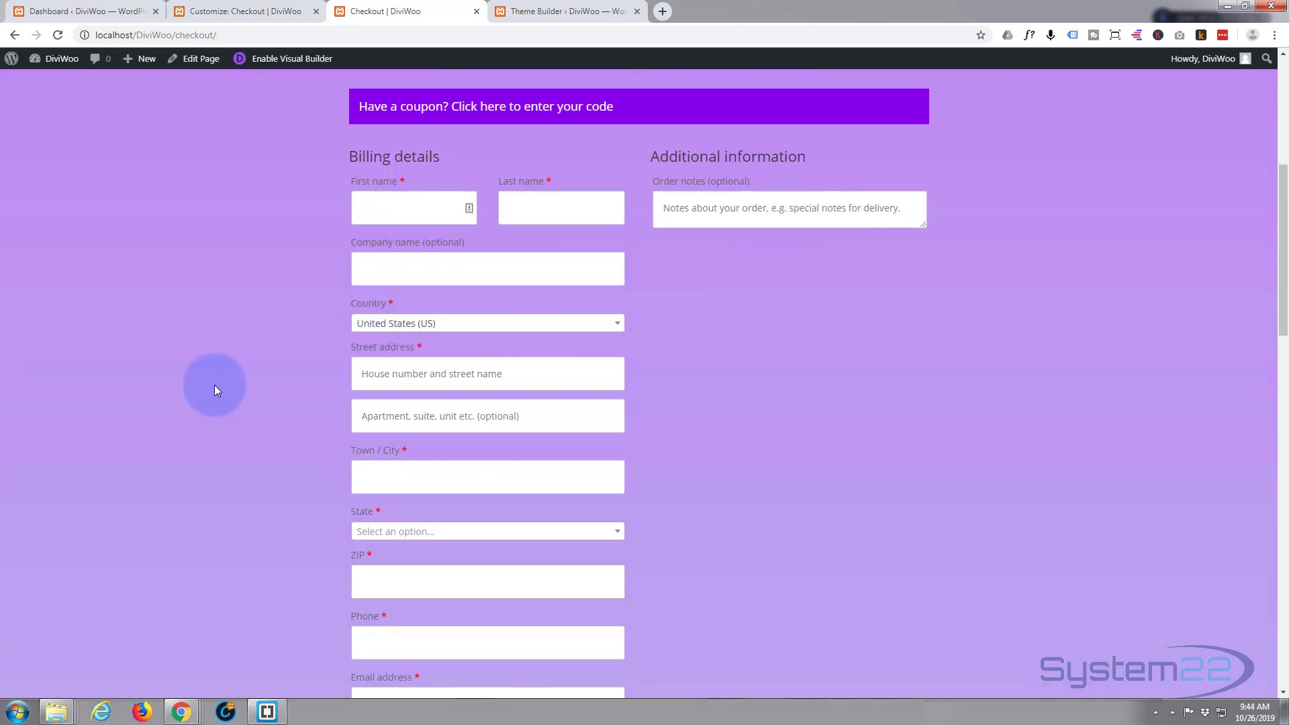
scroll(215, 385, down, 8)
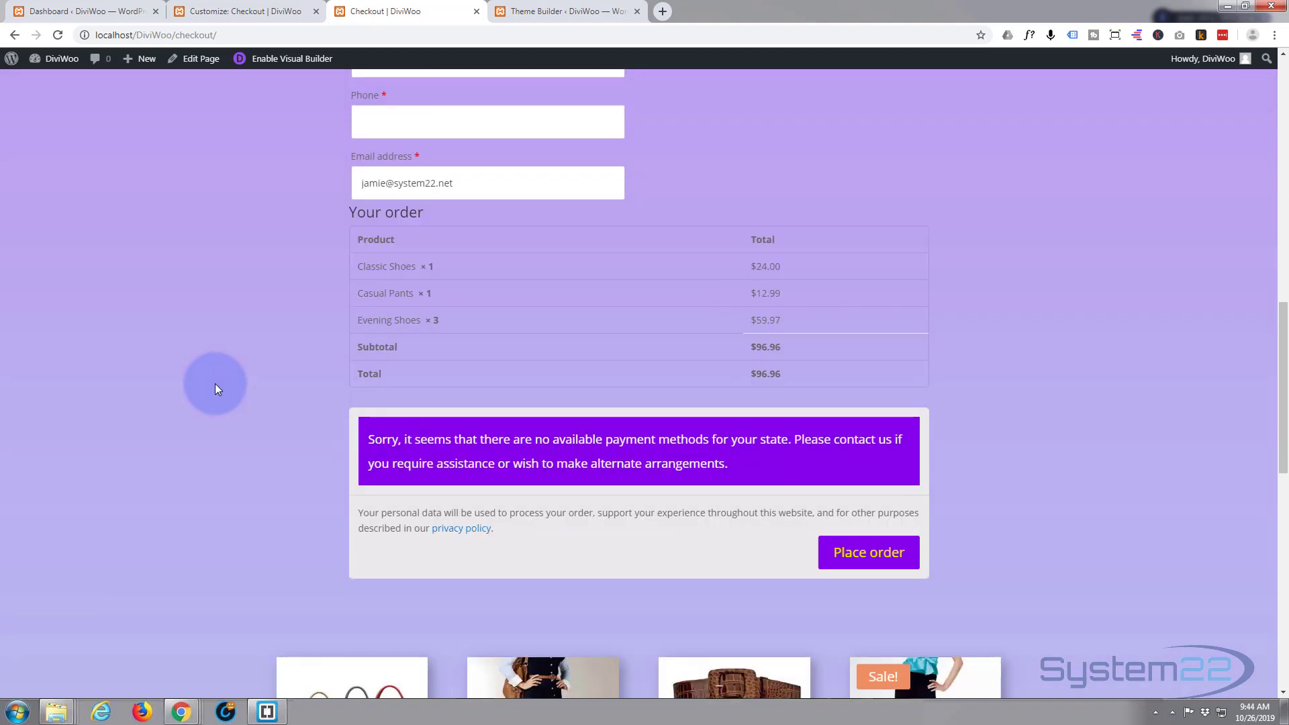
scroll(215, 388, down, 1)
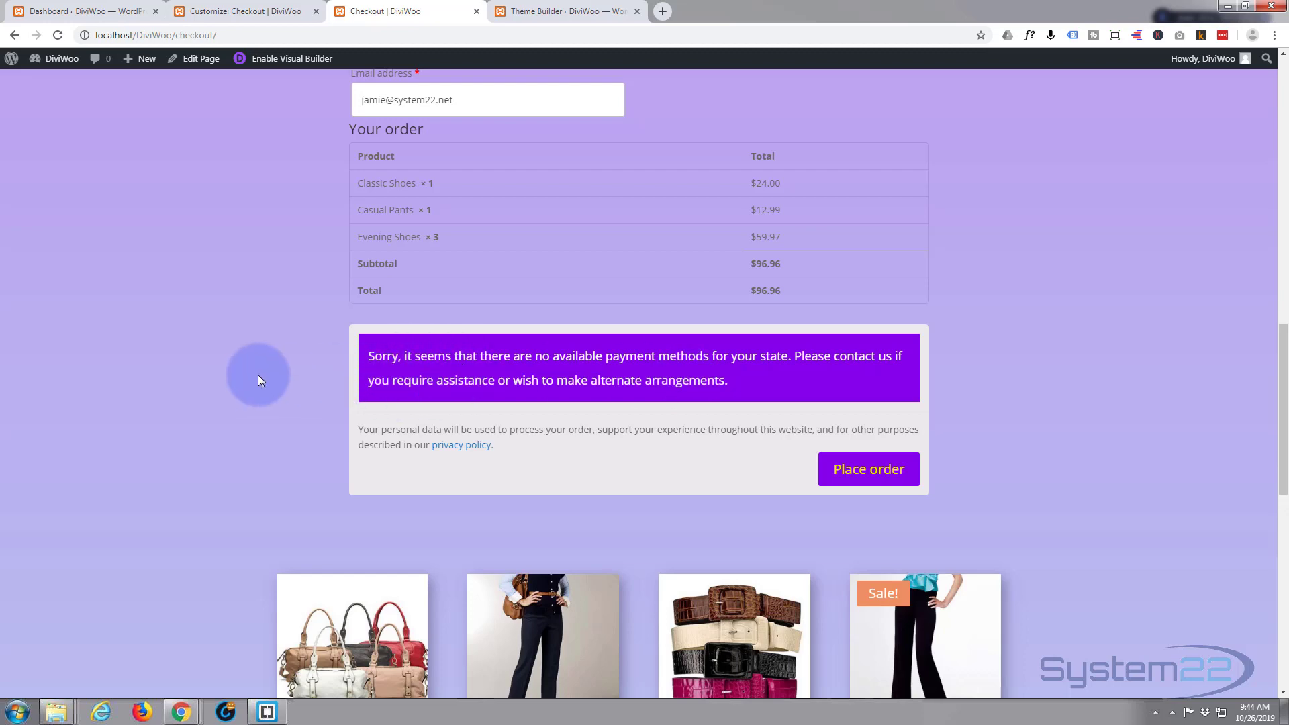
scroll(259, 379, down, 9)
scroll(195, 423, down, 1)
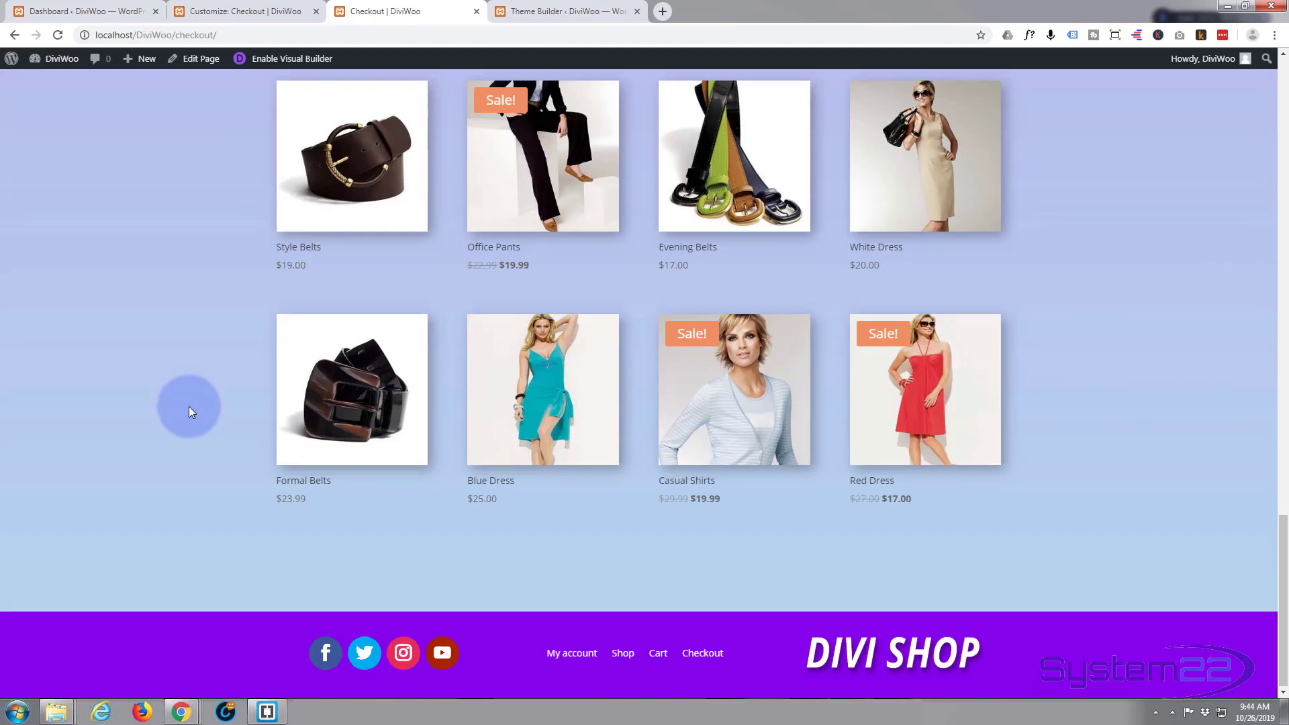
scroll(214, 423, up, 9)
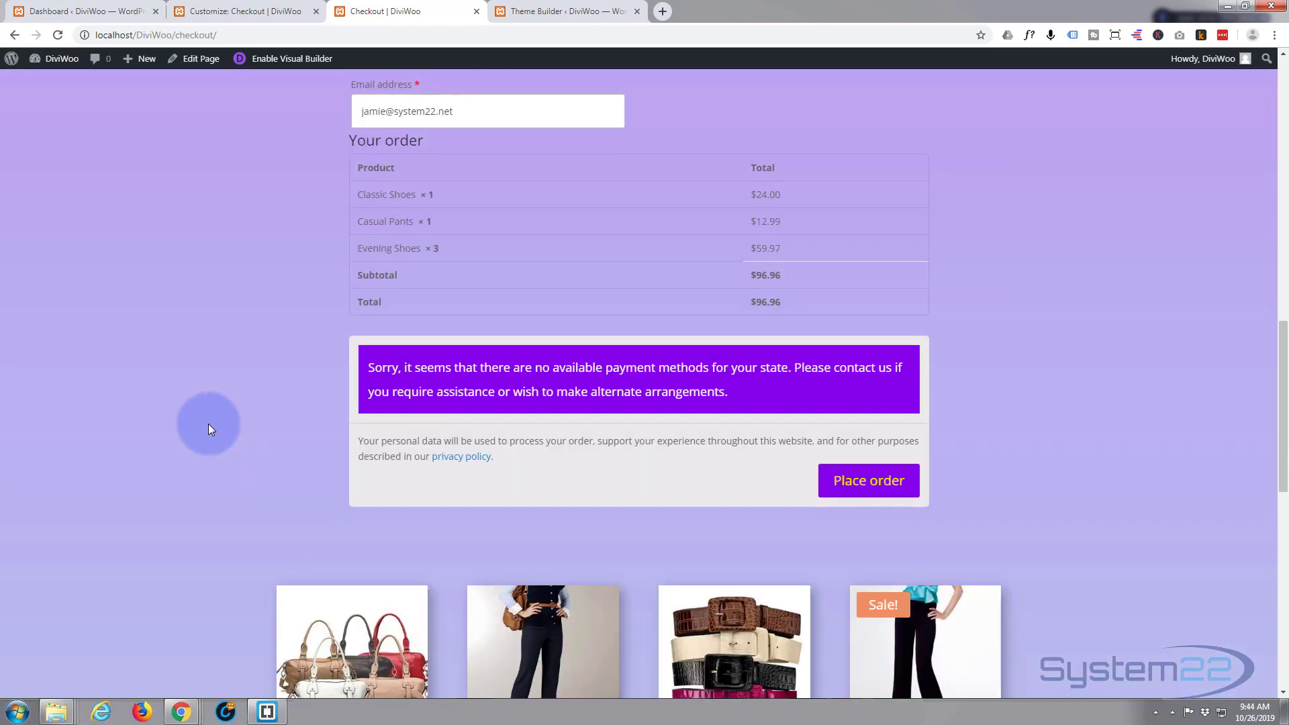
scroll(208, 423, up, 6)
scroll(210, 426, up, 6)
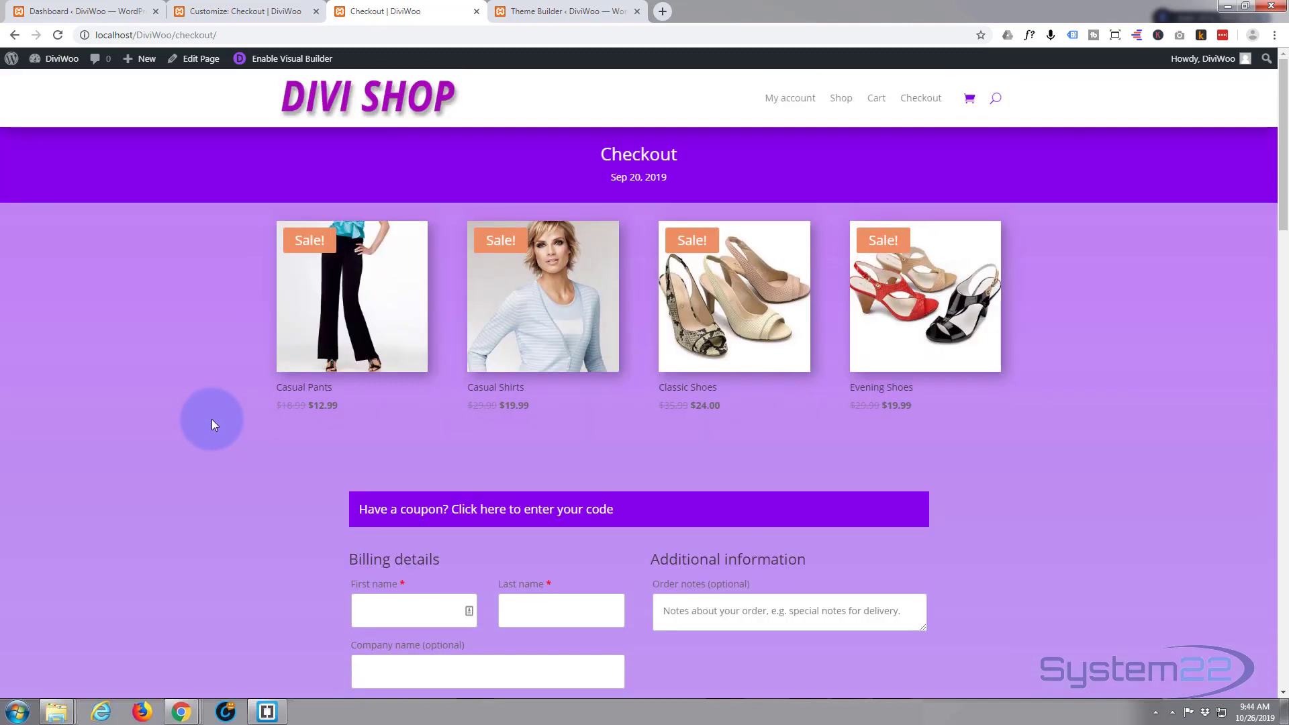
Review the live Checkout page from the sale products and coupon bar through the billing form to the order and payment area.
scroll(212, 418, down, 3)
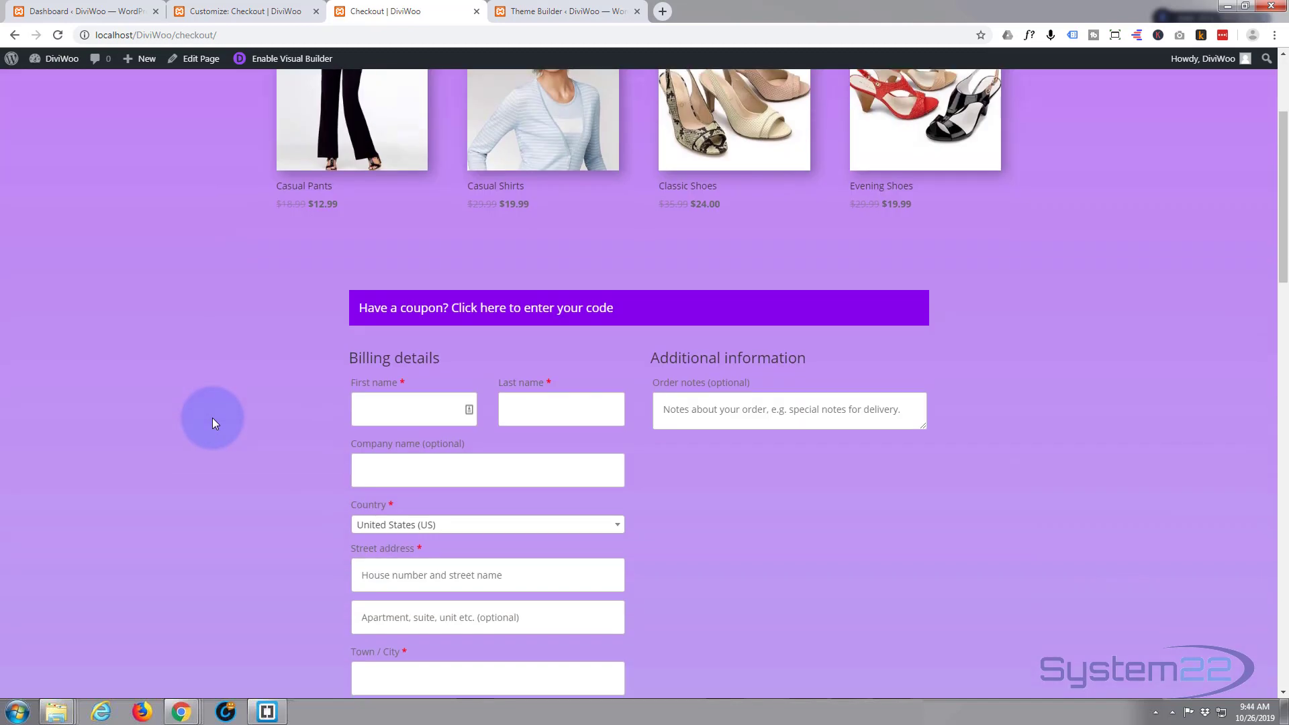
scroll(209, 417, up, 2)
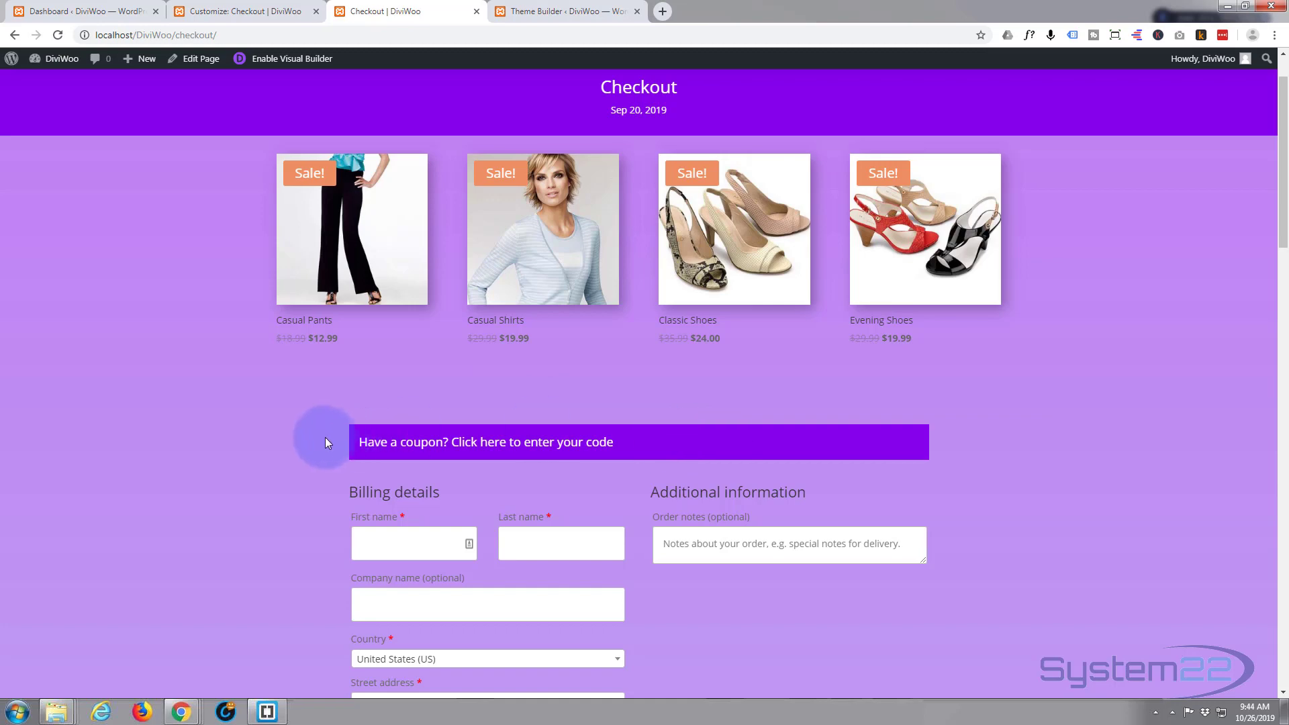
scroll(272, 409, down, 2)
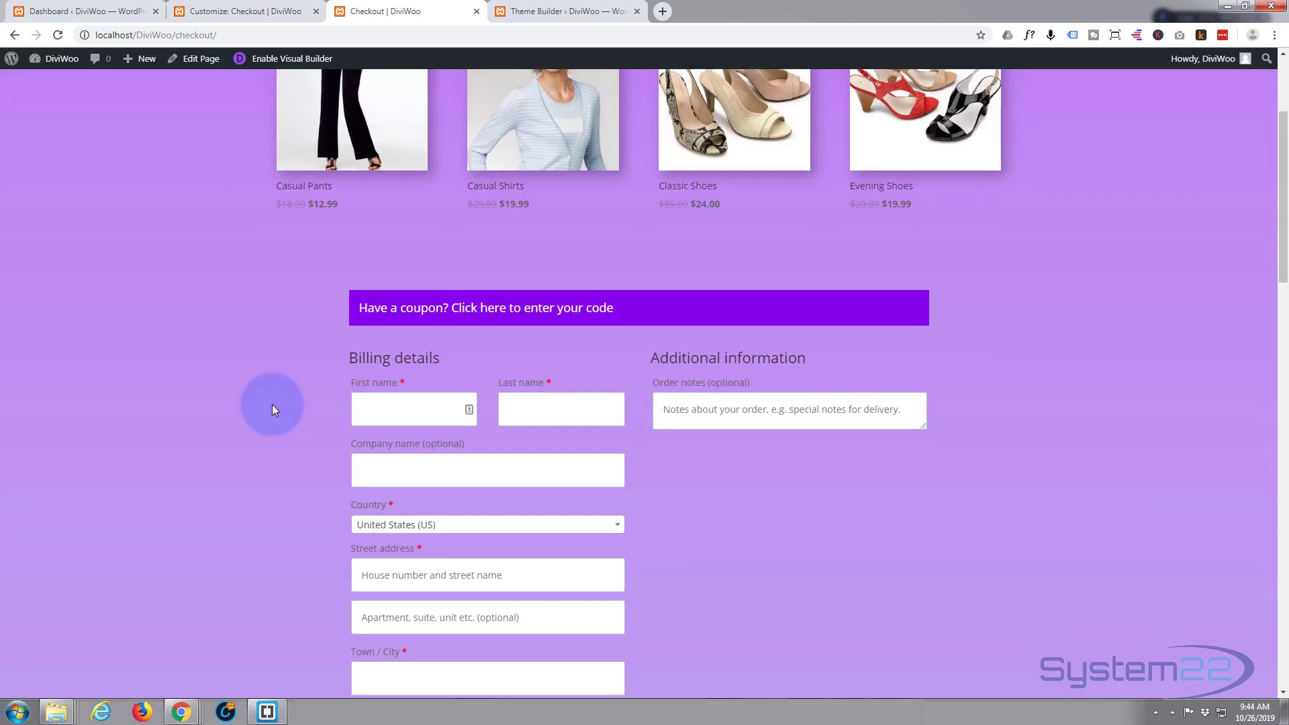
scroll(194, 390, down, 7)
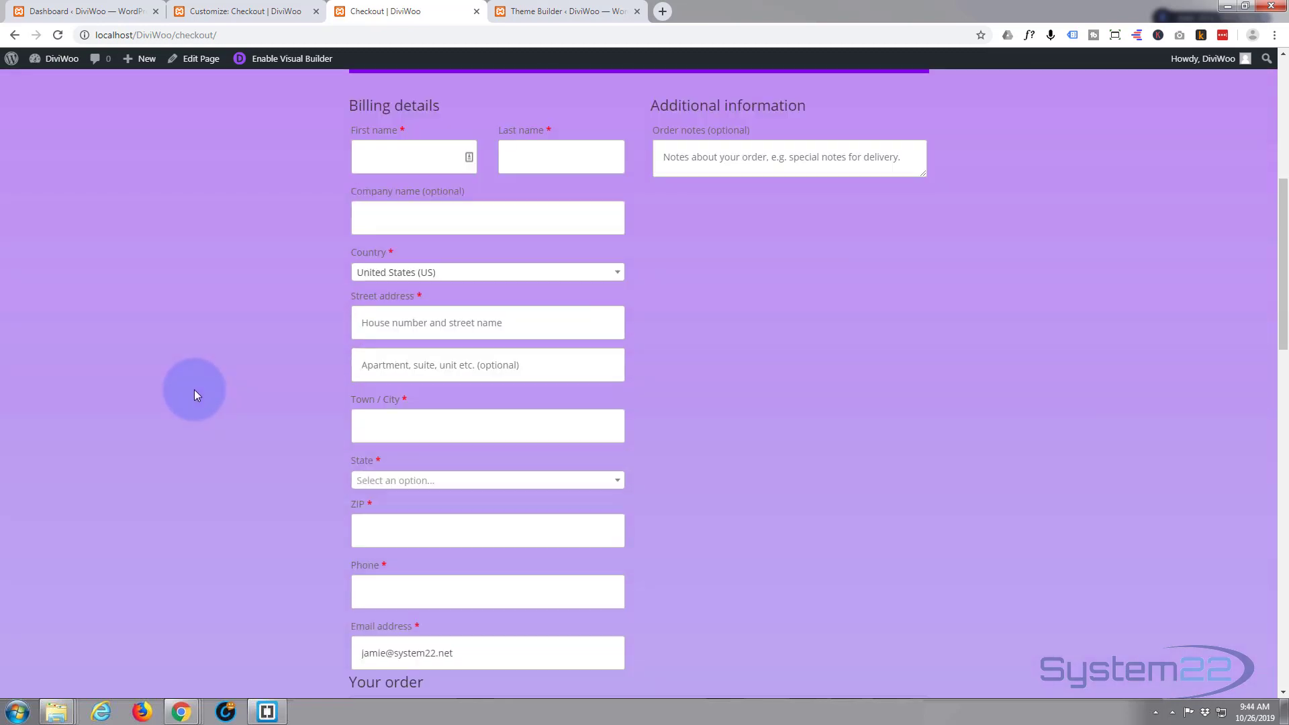
scroll(193, 396, down, 3)
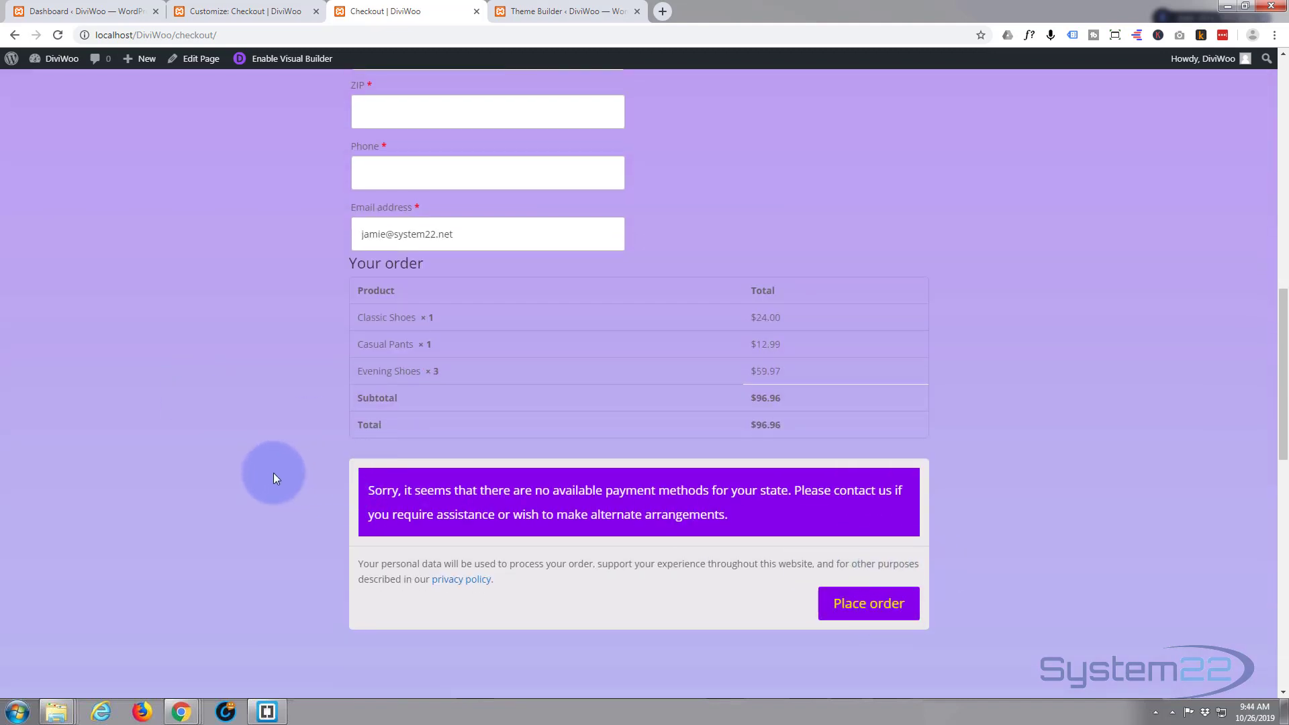
scroll(274, 478, up, 9)
scroll(274, 473, up, 4)
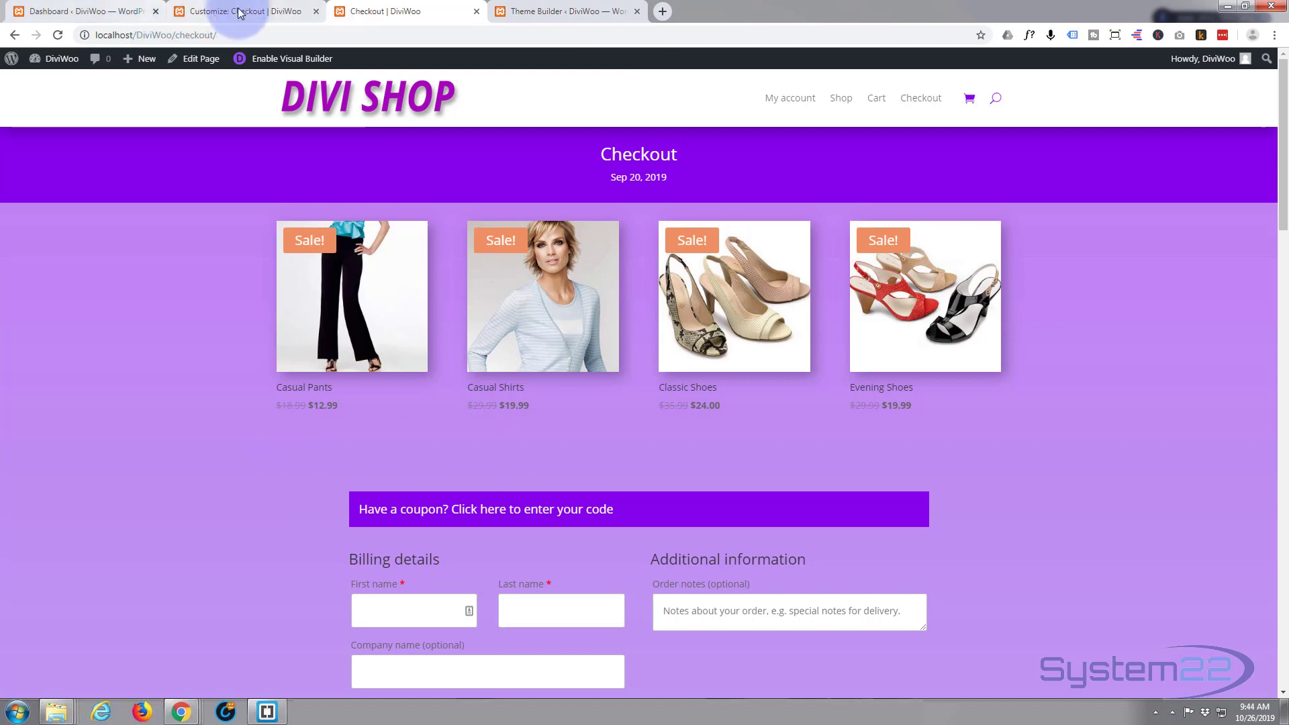
In the Theme Customizer's general layout settings, set the theme accent color to blue #0c71c3.
click(115, 14)
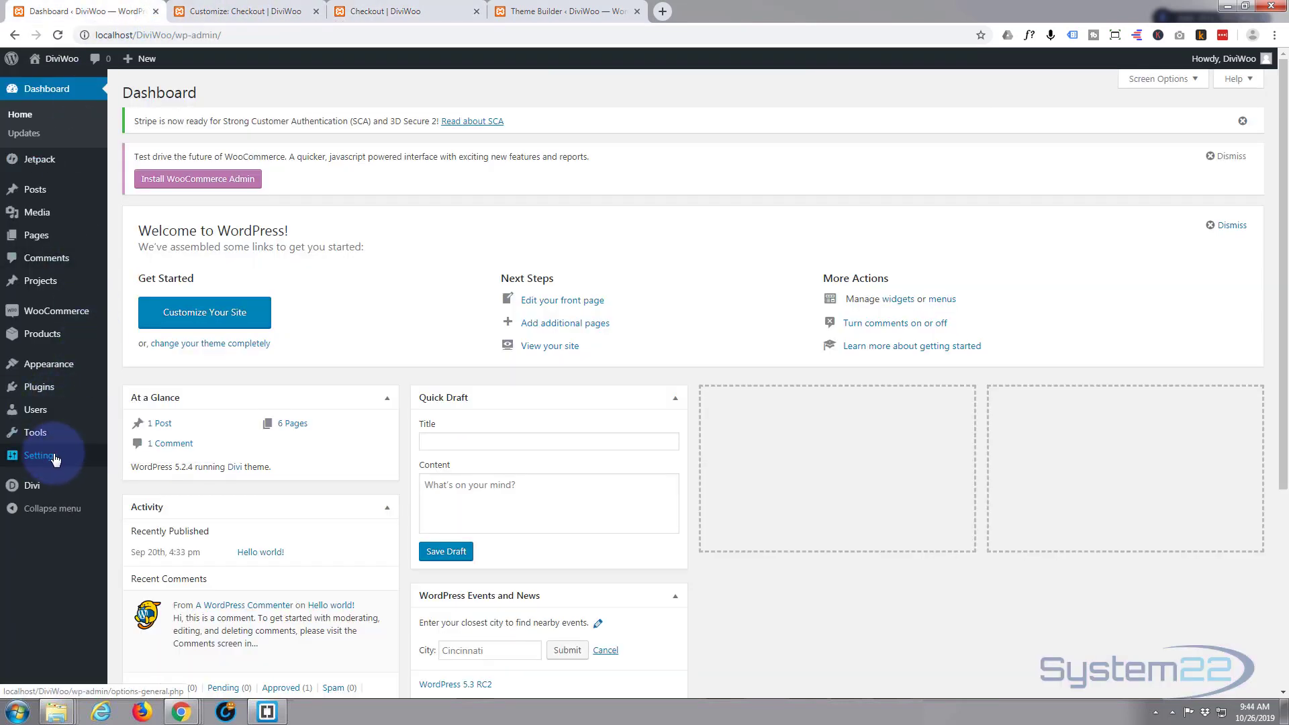
mouse_move(45, 495)
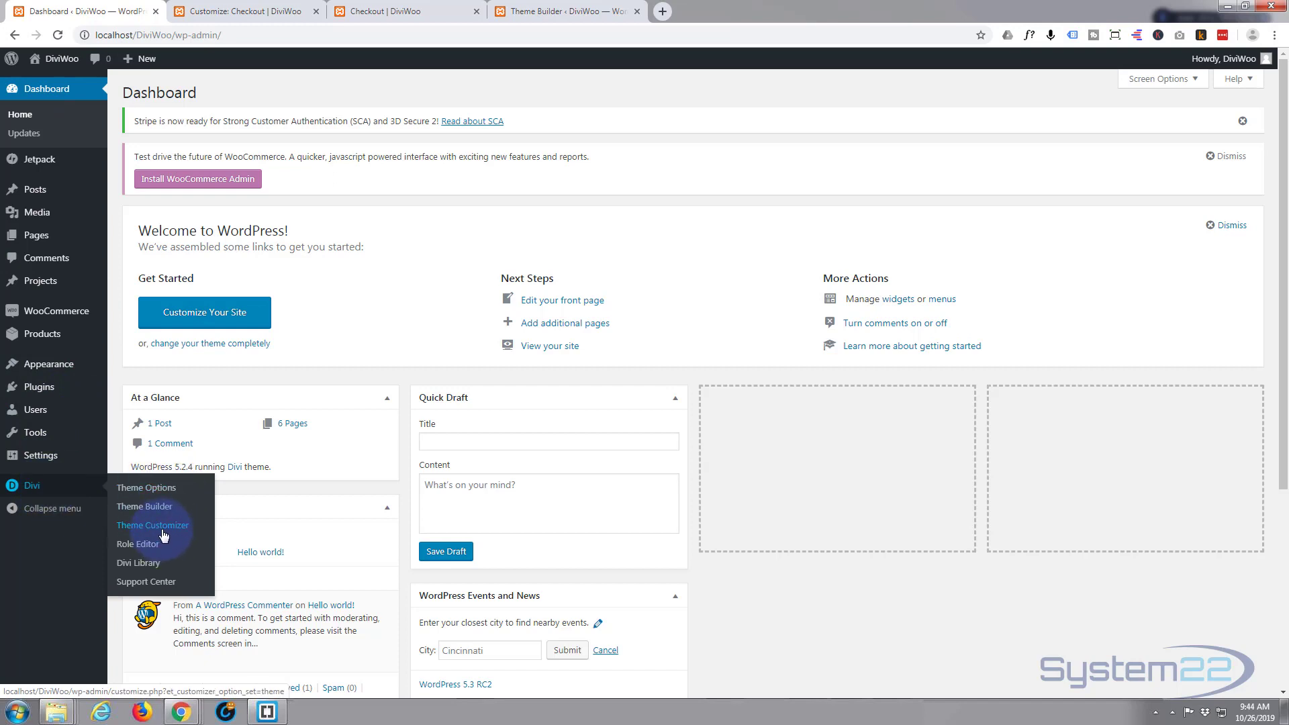
click(279, 9)
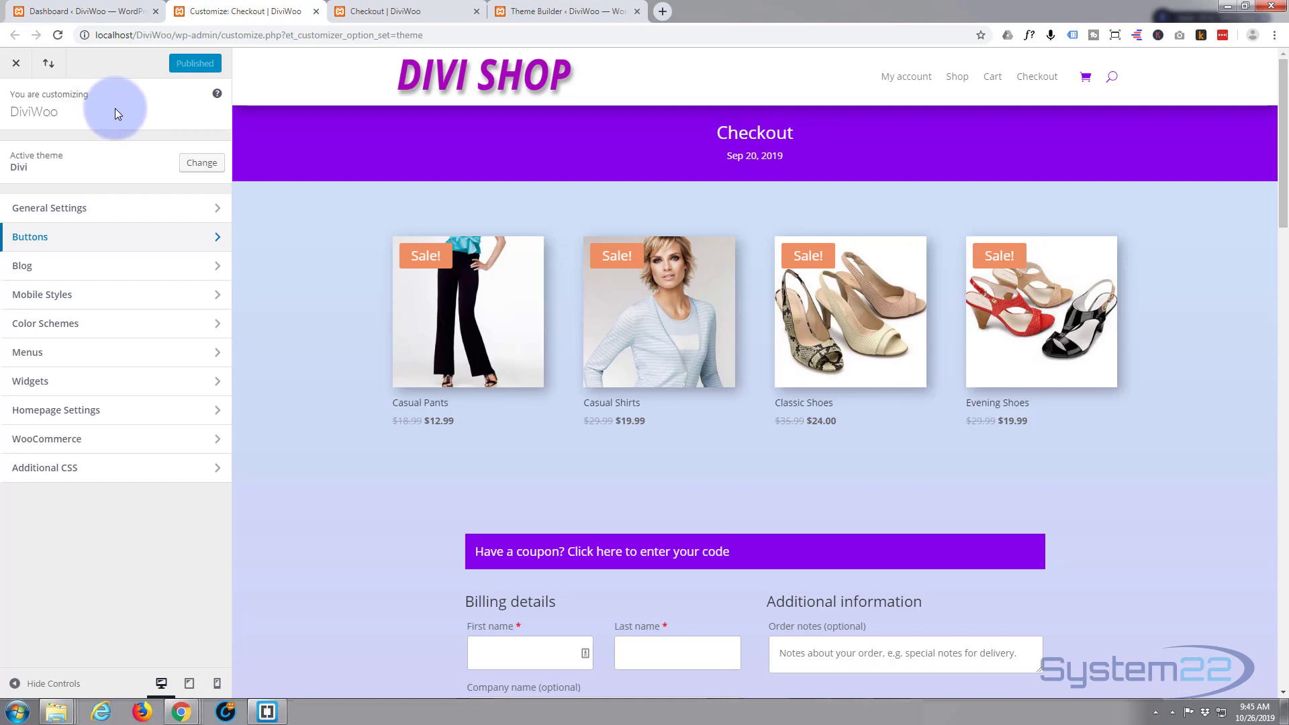
click(77, 213)
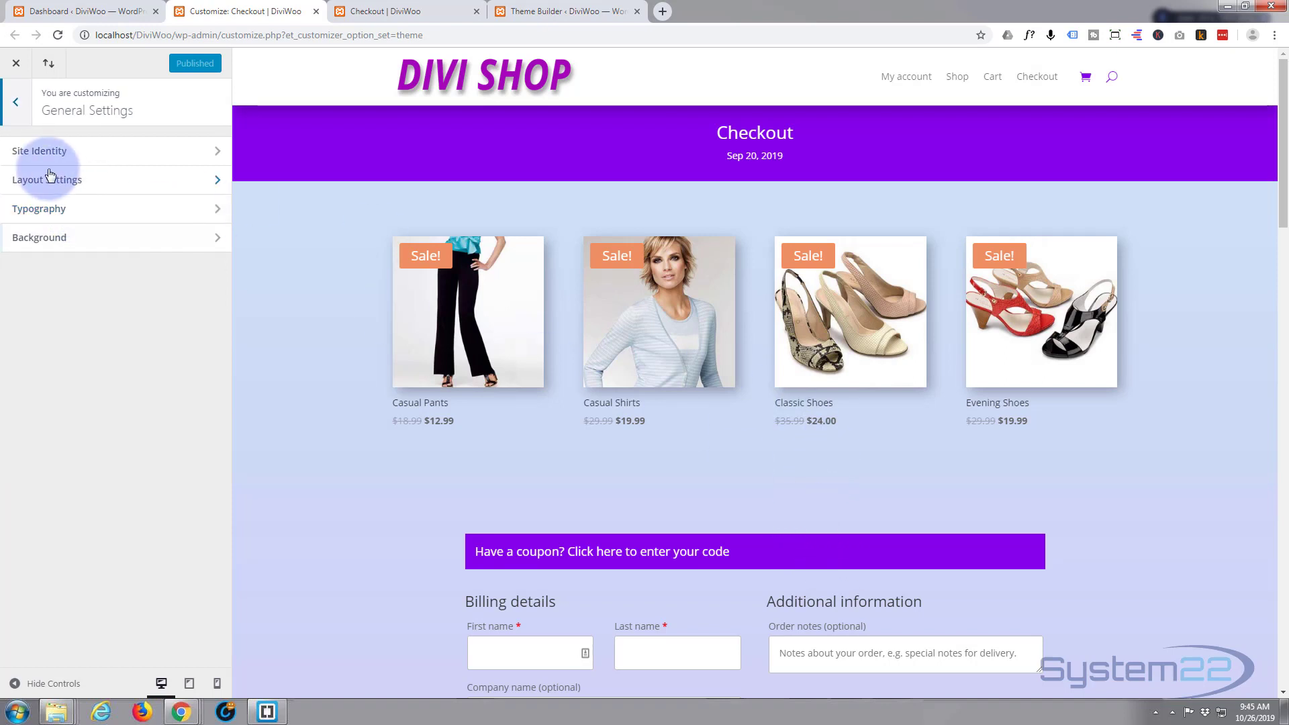
click(112, 178)
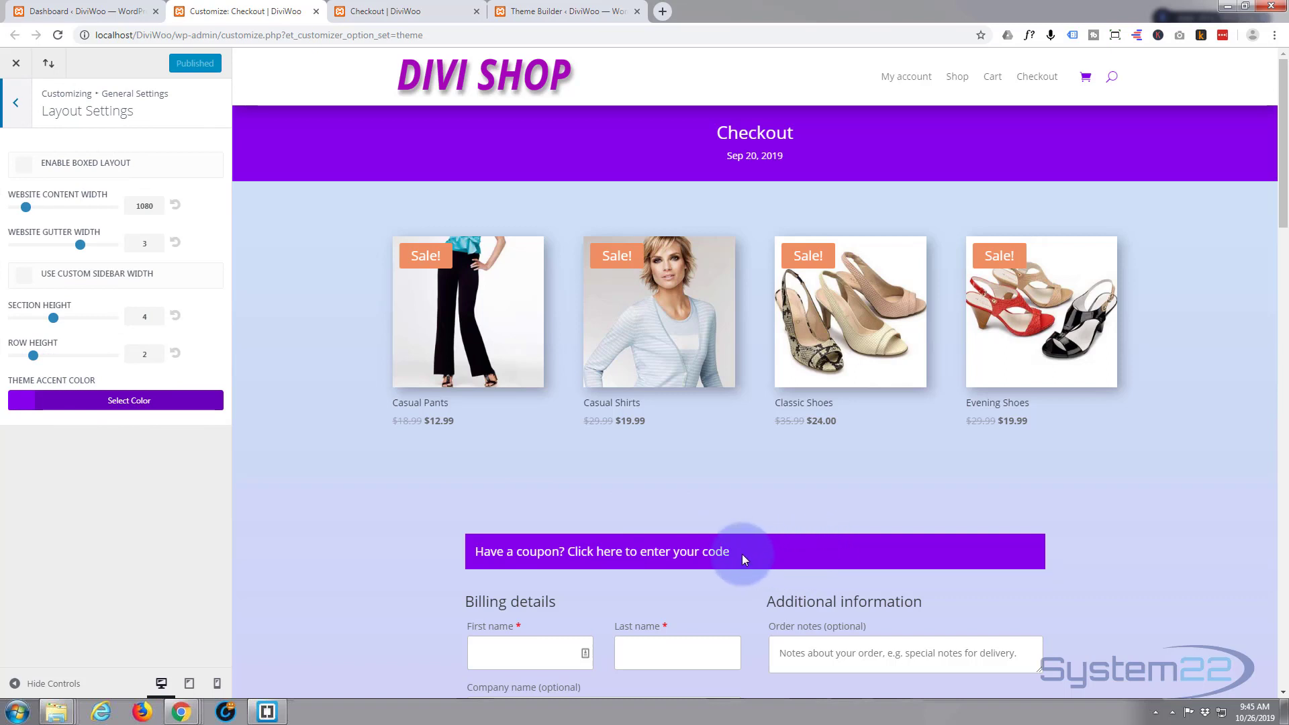
click(111, 402)
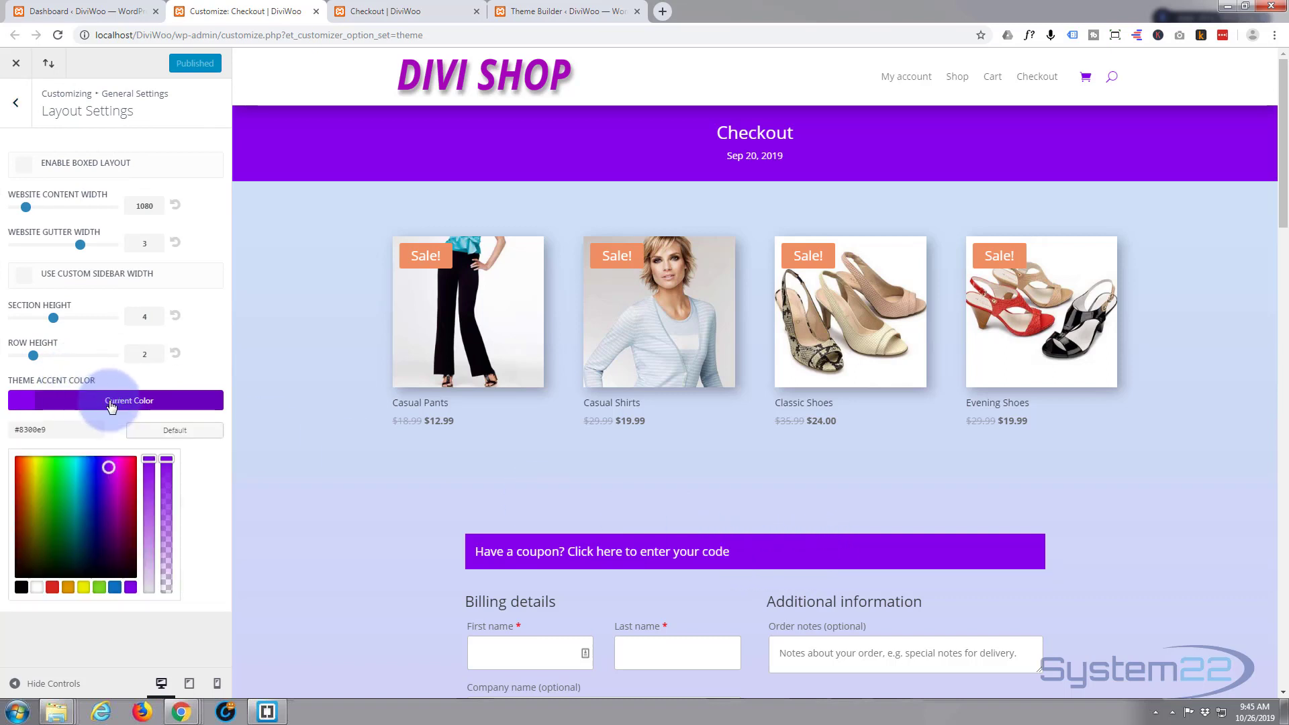
click(116, 588)
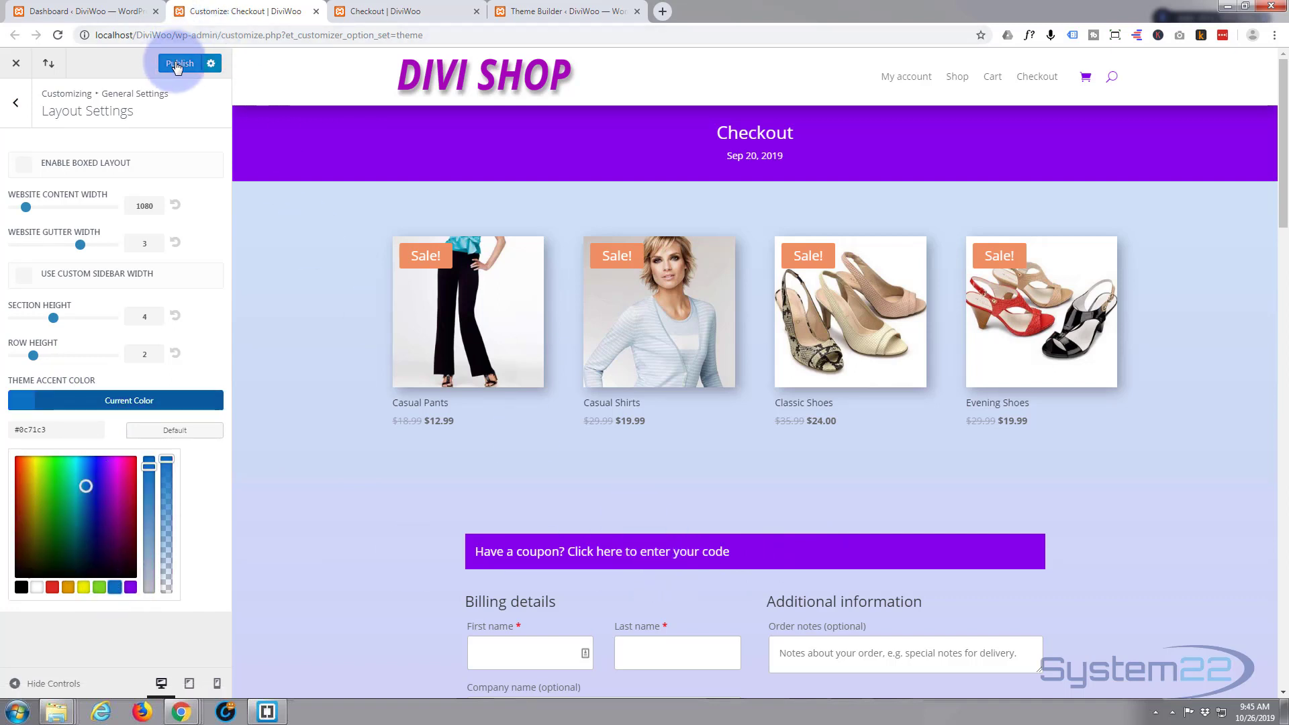
scroll(426, 357, down, 6)
scroll(428, 361, down, 8)
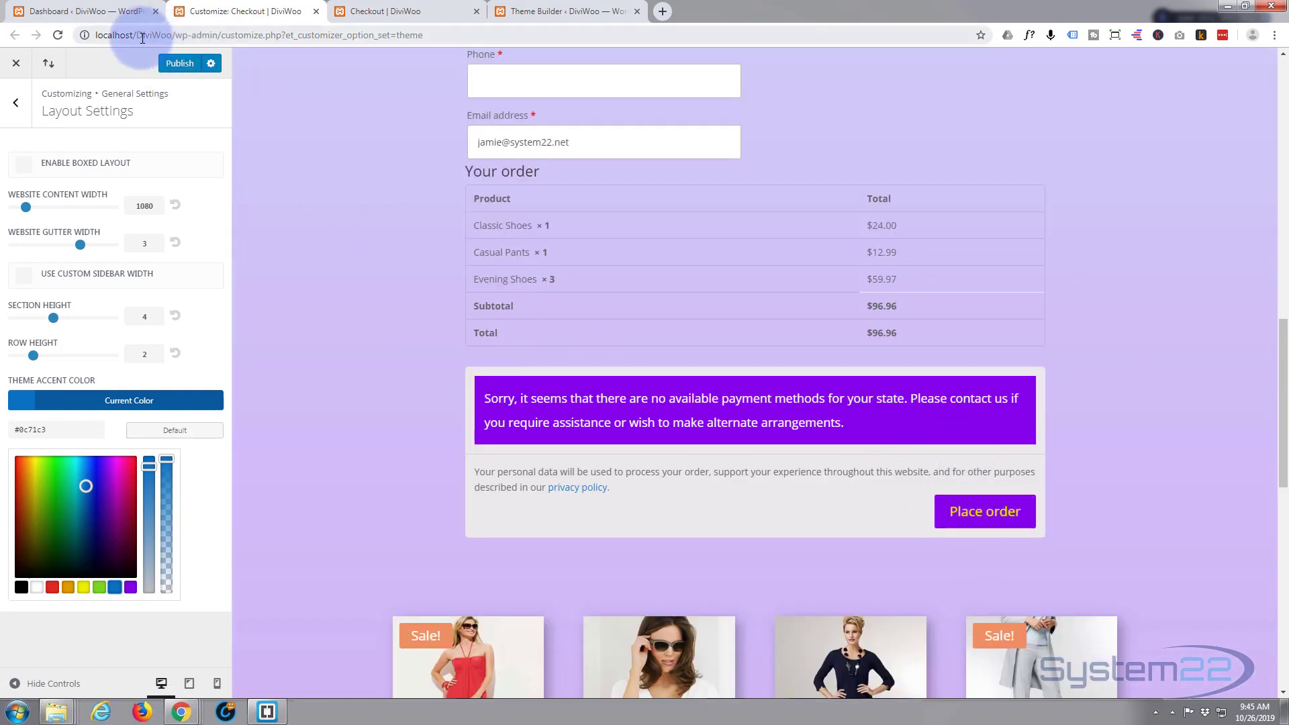
Set the site-wide button background and border colors to blue #0c71c3 and publish the customizer changes.
click(17, 104)
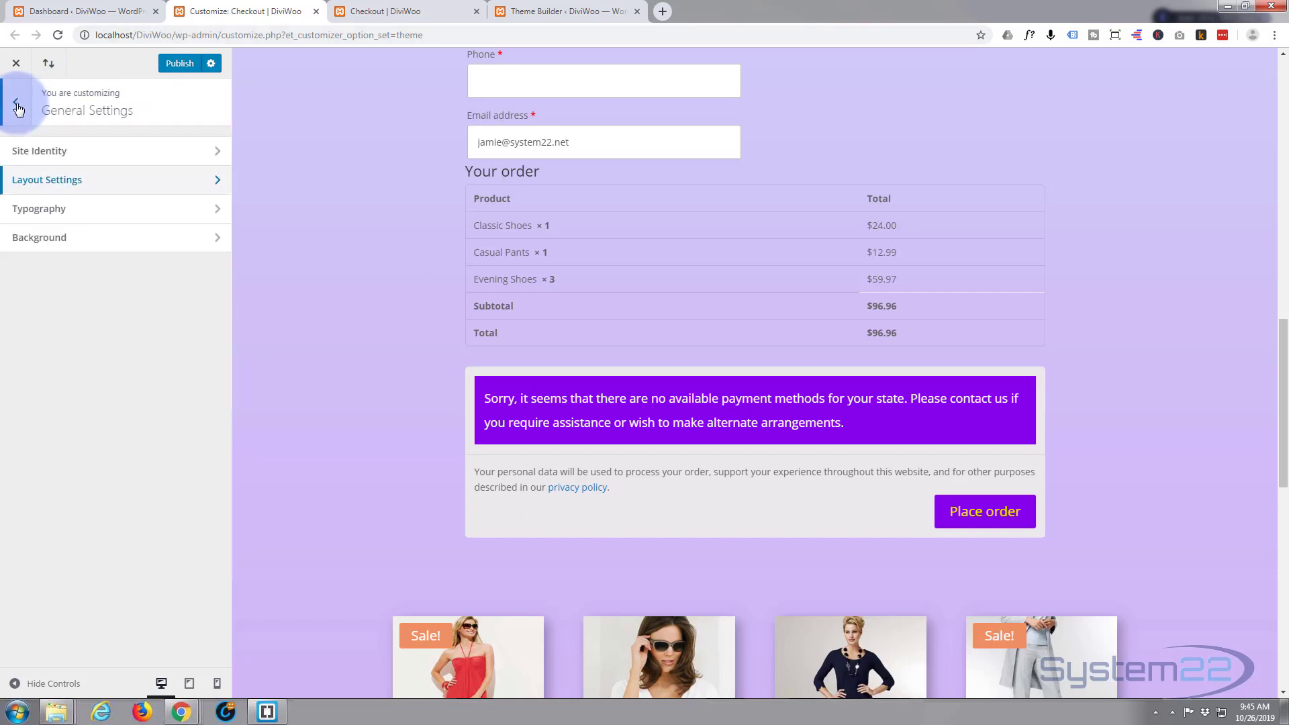
click(17, 105)
click(118, 251)
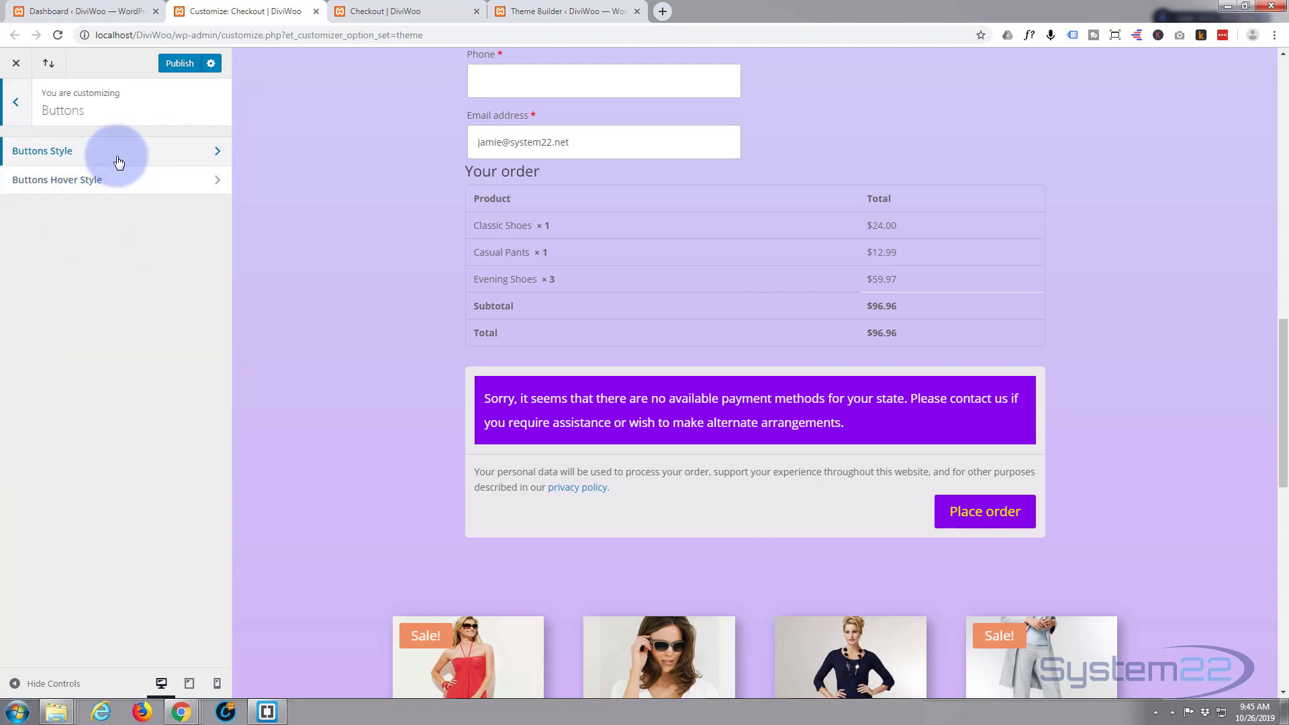
click(119, 160)
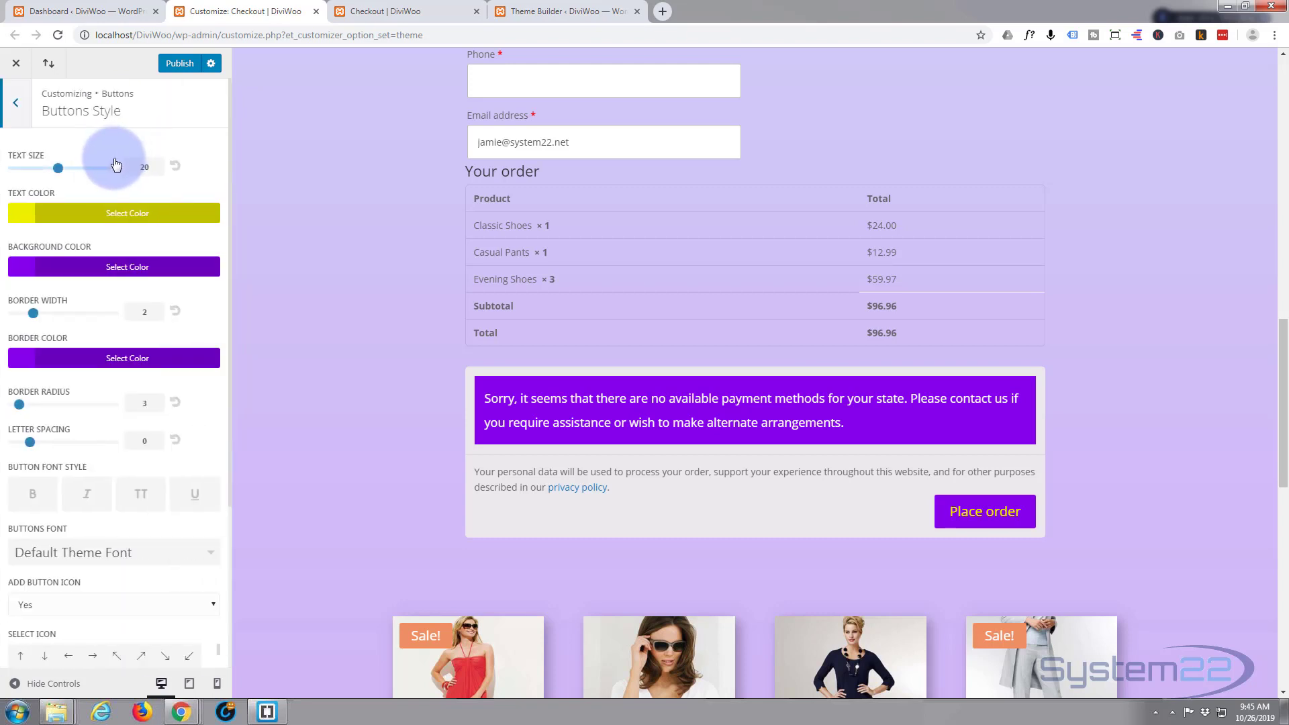
click(142, 268)
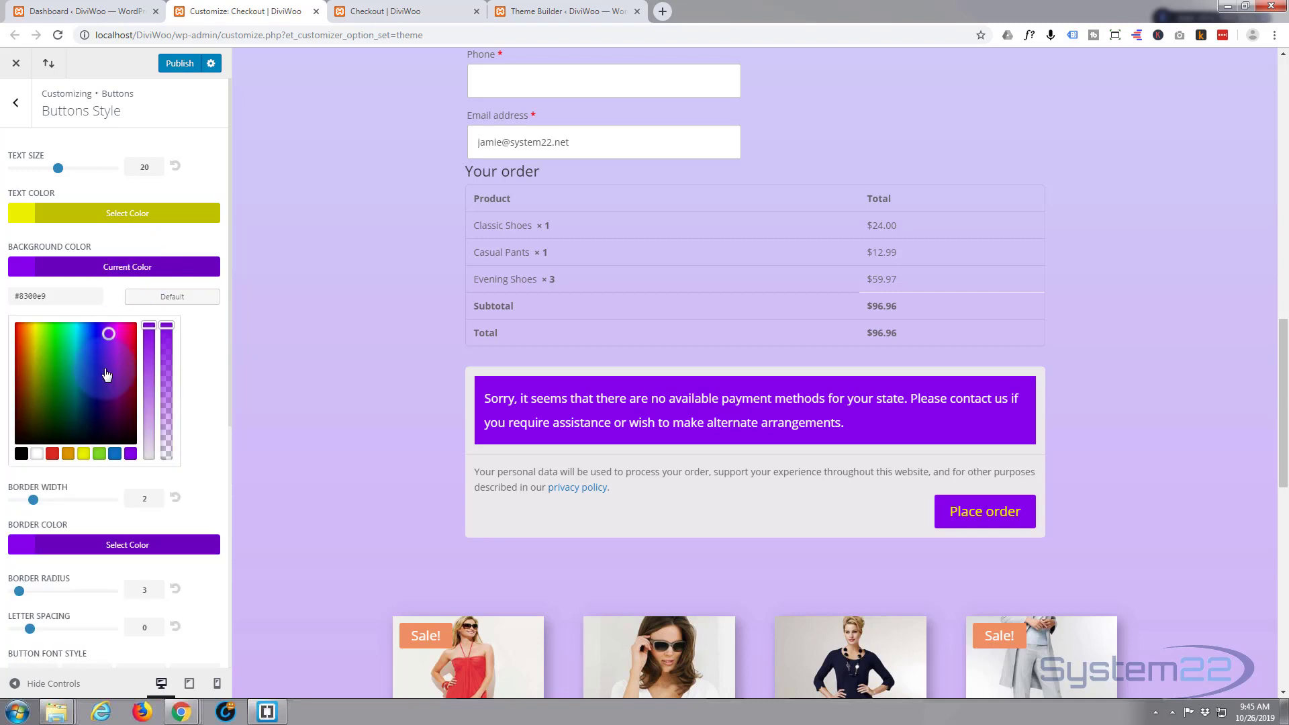
click(114, 455)
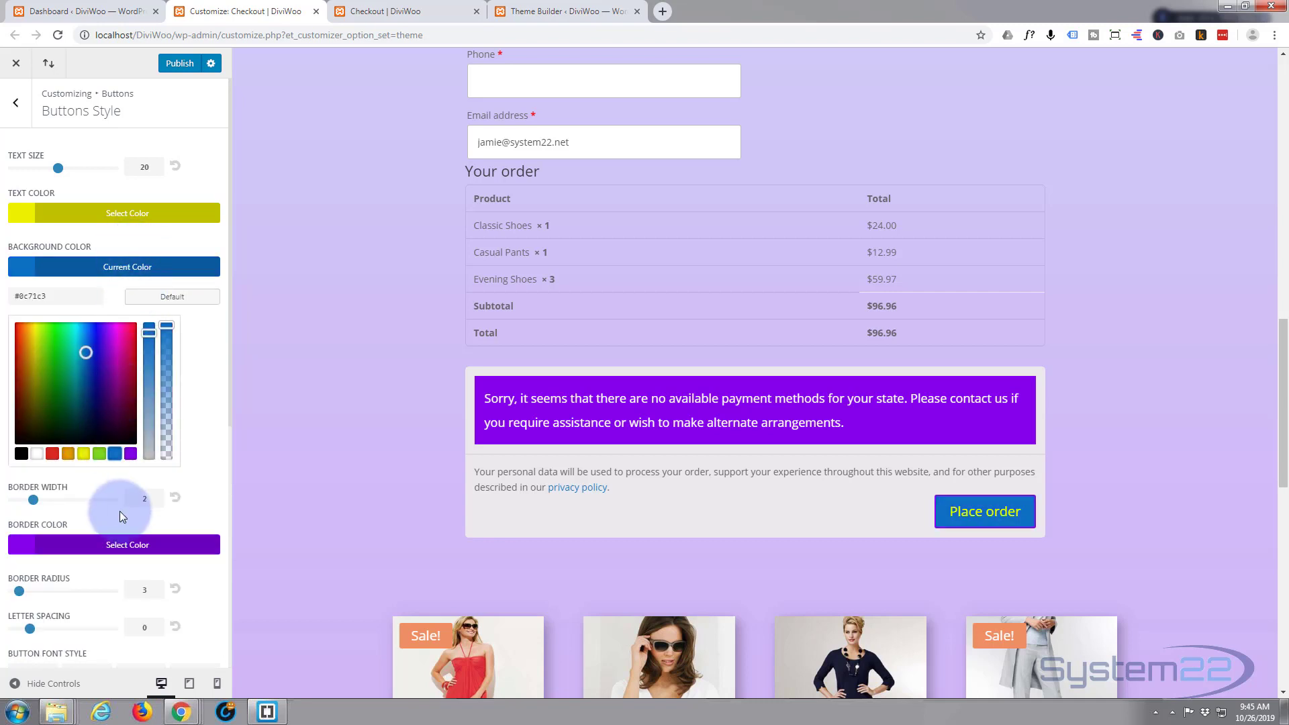
click(129, 544)
click(115, 544)
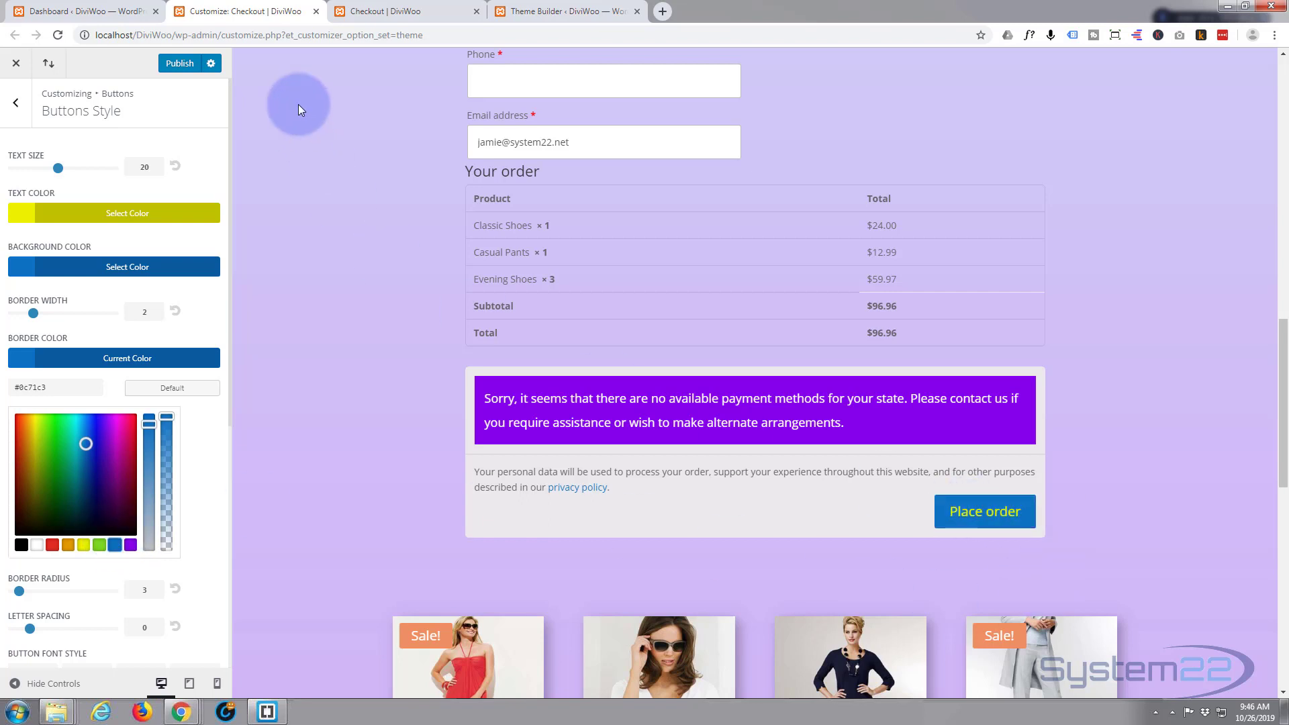
click(179, 65)
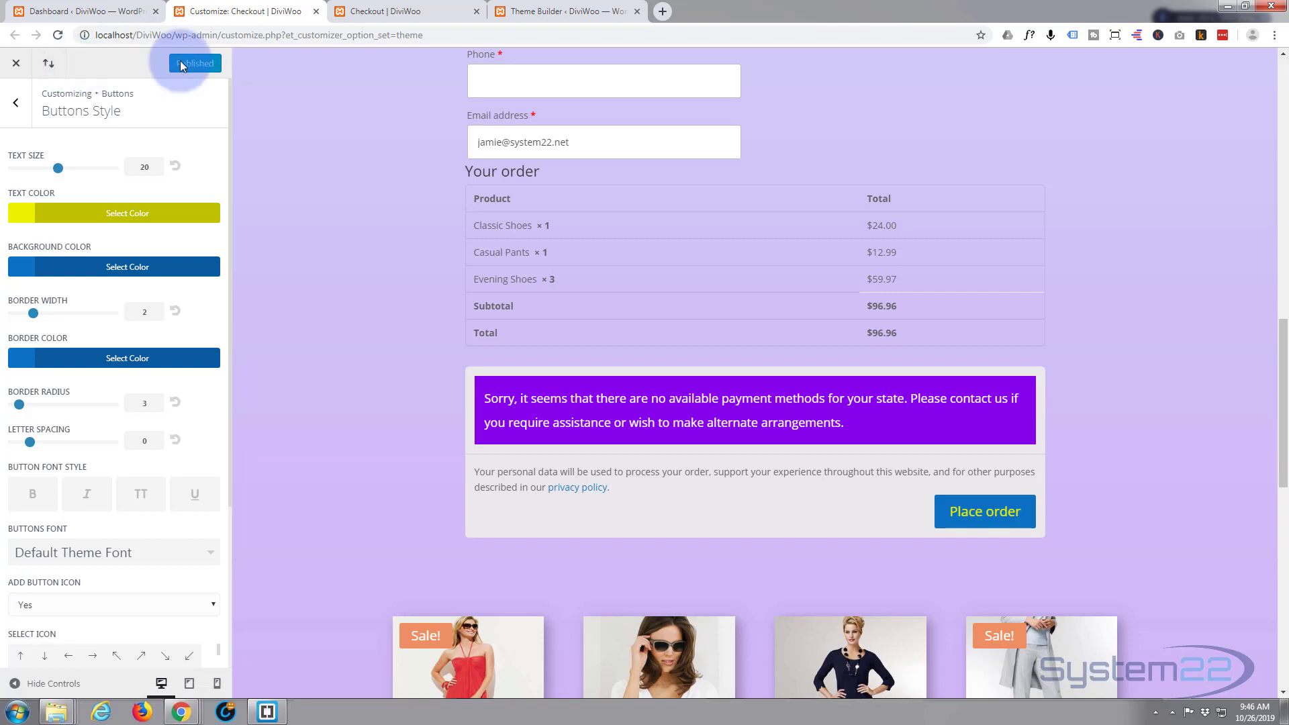
Go to the payment area of the live Checkout page and reload the page to load the published colors.
click(396, 12)
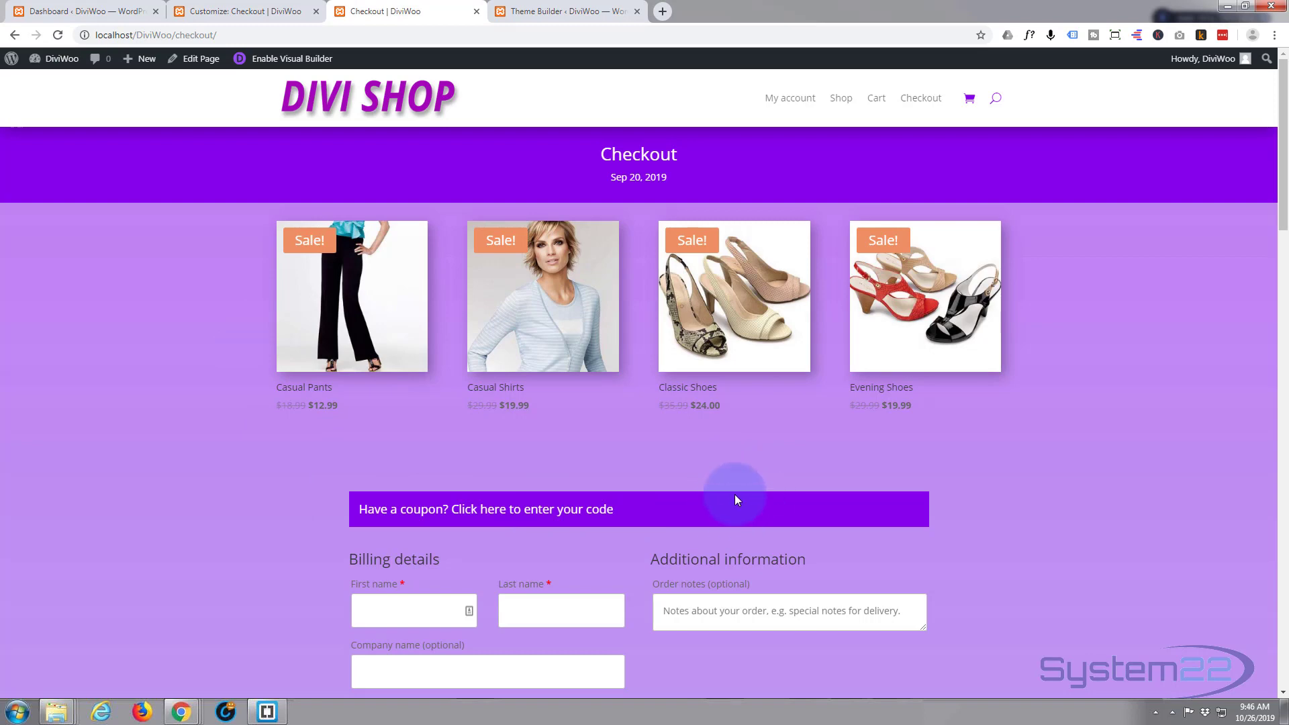
scroll(727, 470, down, 10)
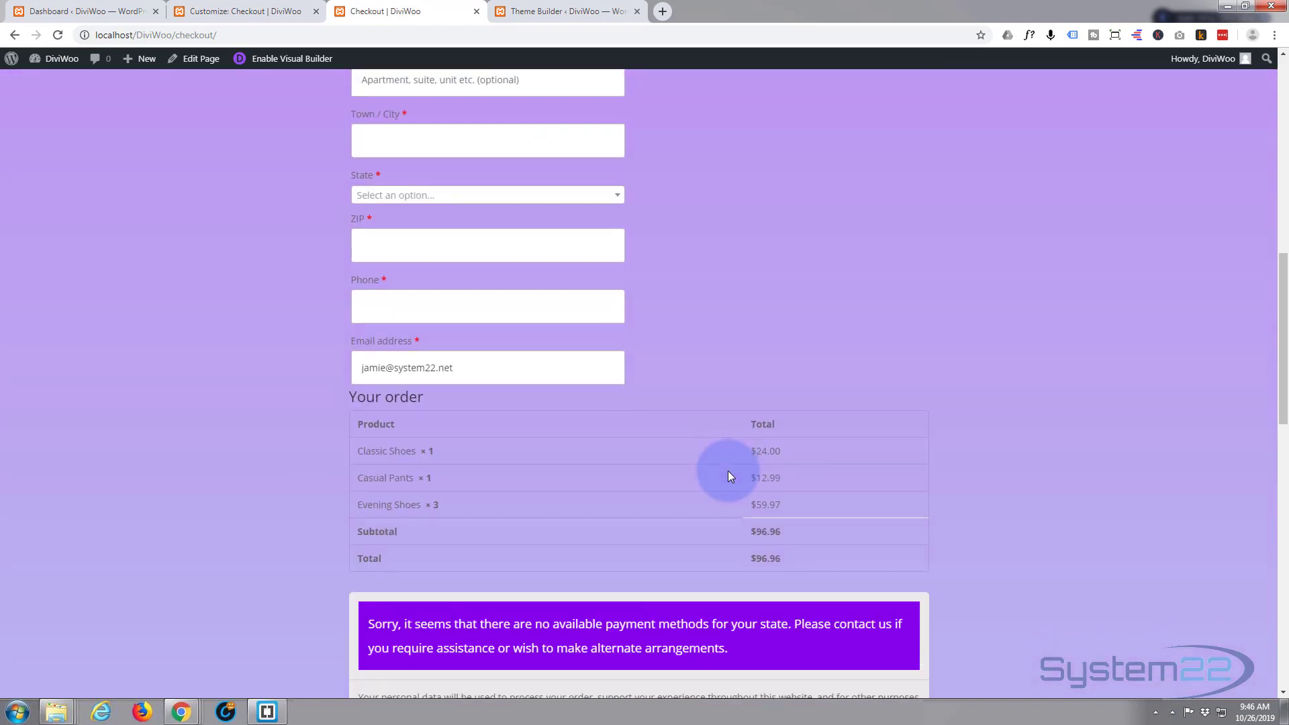
scroll(728, 470, down, 6)
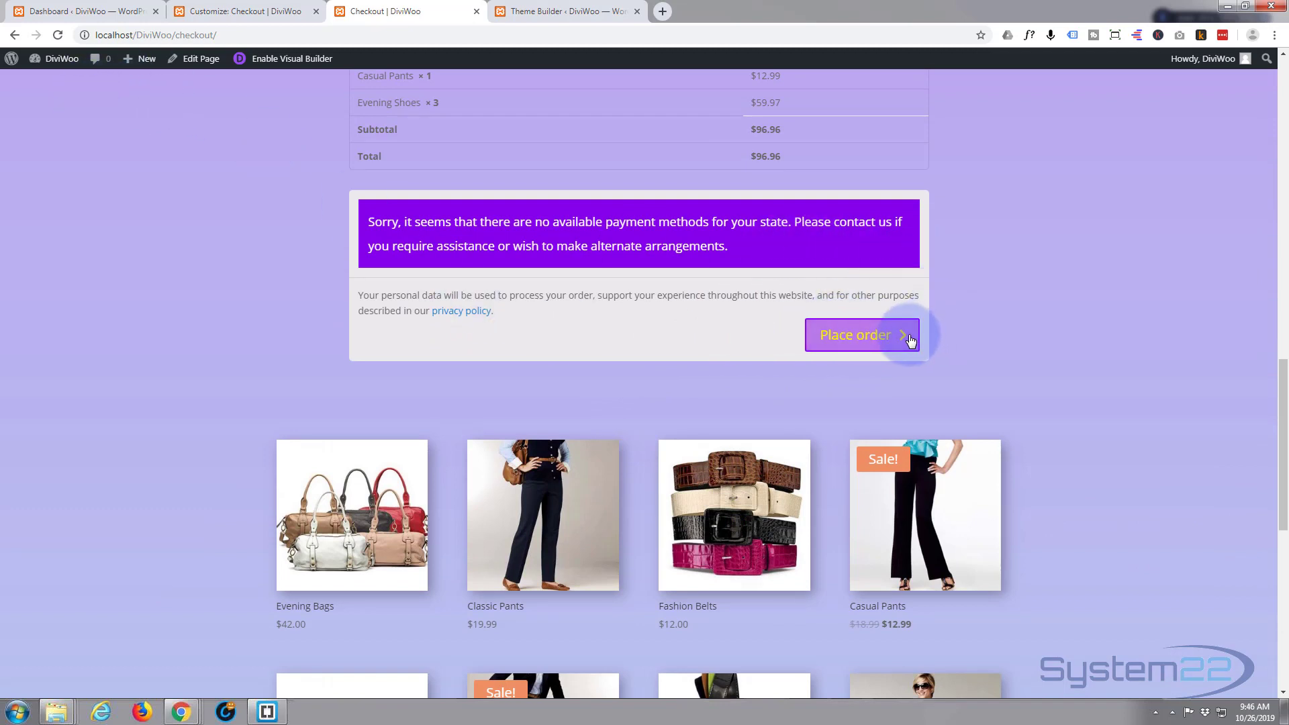
click(57, 35)
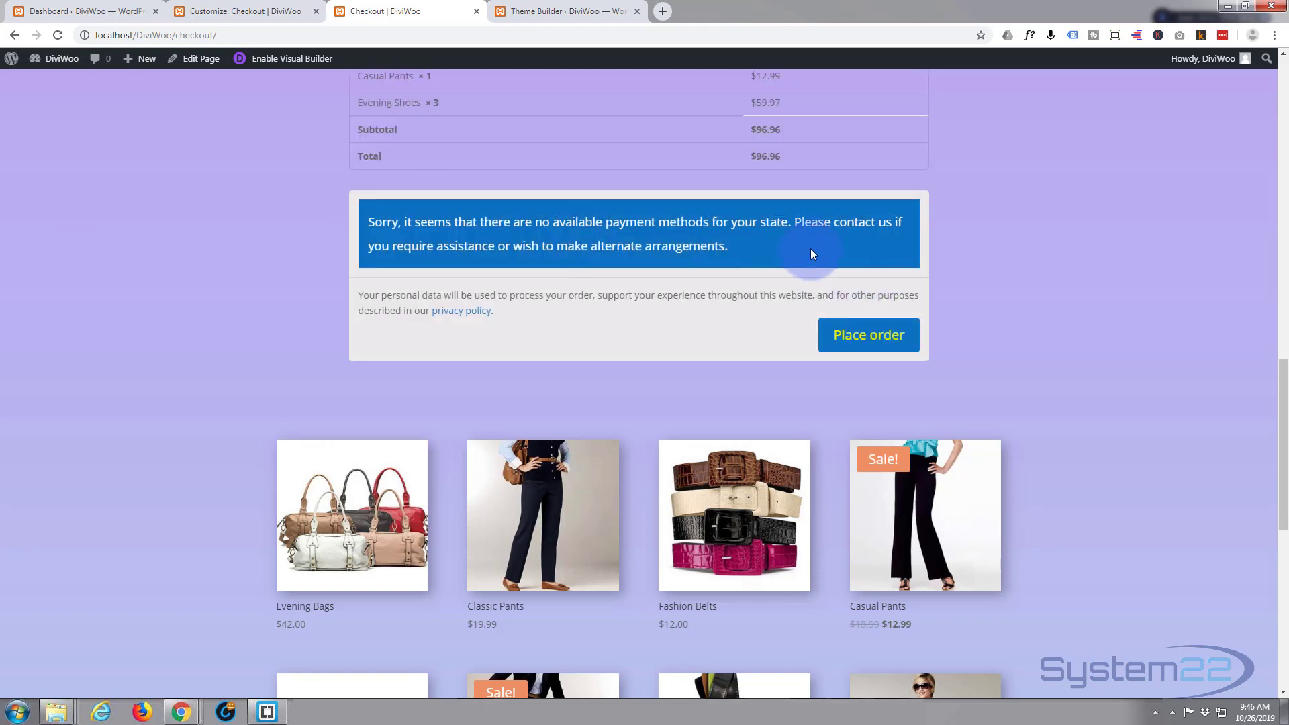
Check the accent and button colors on the live Checkout page's coupon bar, payment notice and Place order button.
scroll(212, 292, up, 2)
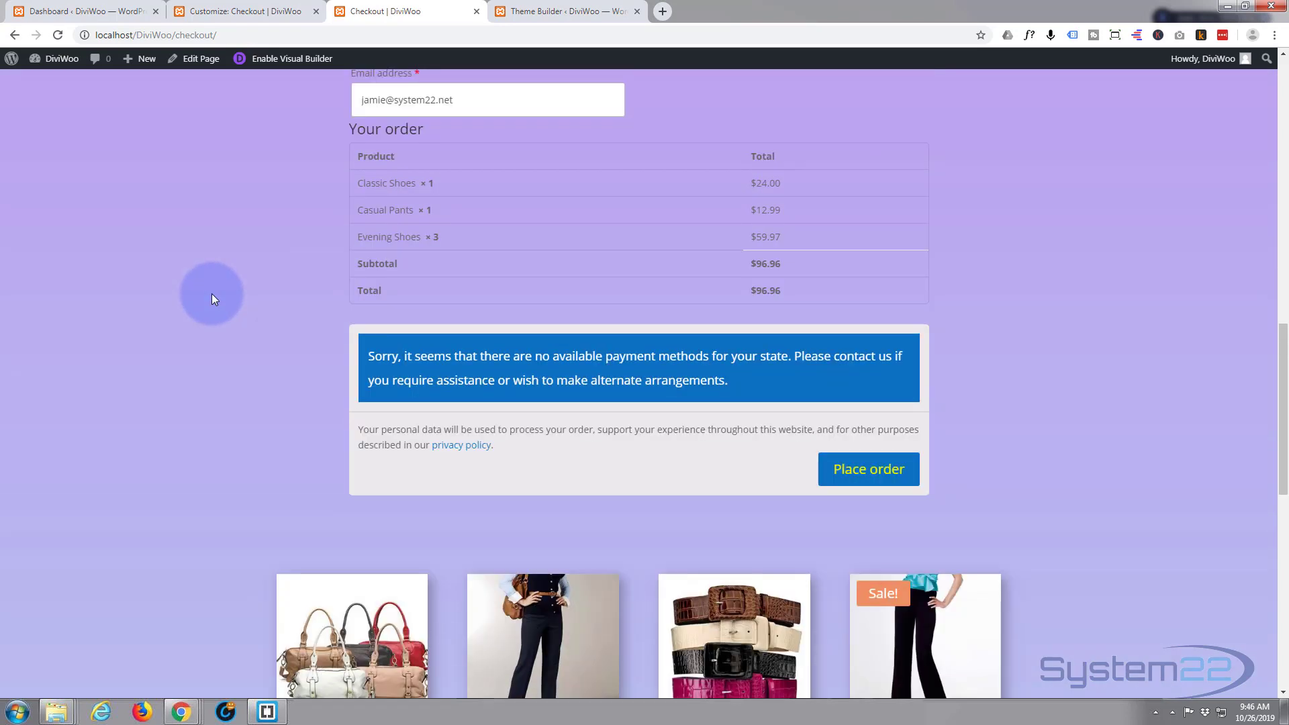
scroll(211, 293, up, 12)
scroll(262, 288, up, 1)
scroll(316, 362, down, 12)
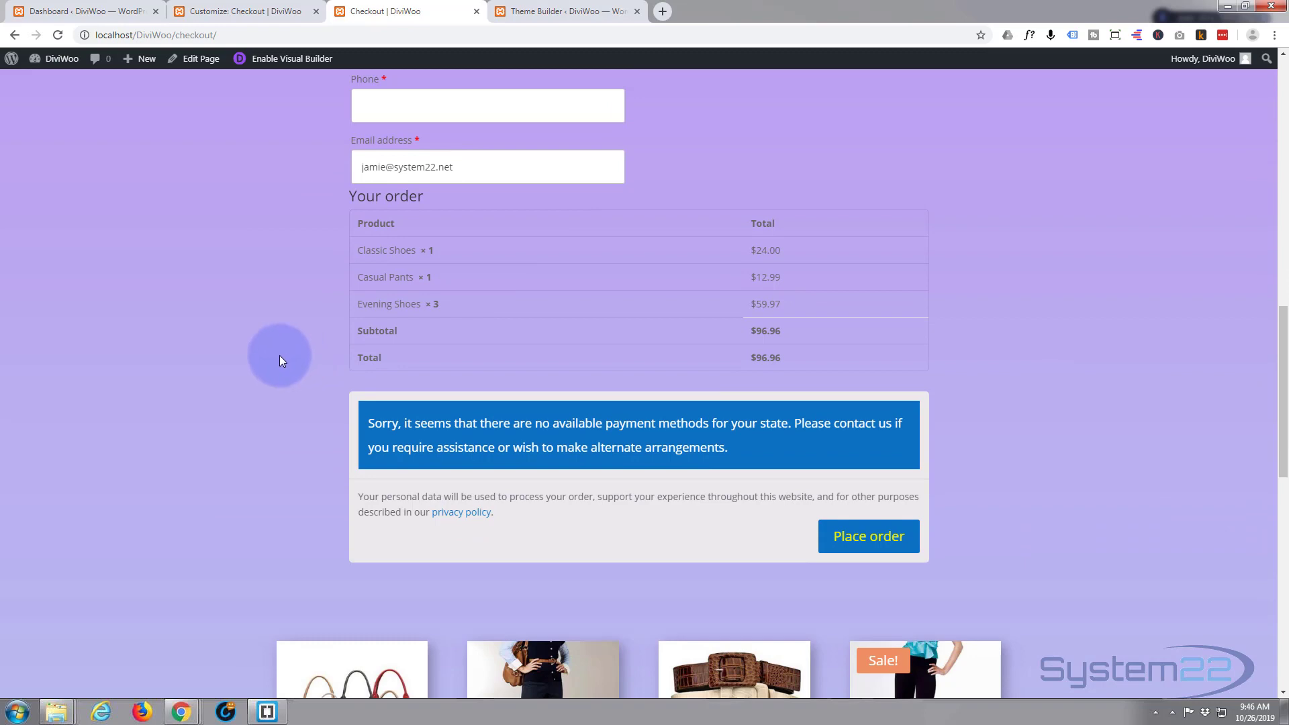
scroll(279, 356, down, 2)
scroll(279, 356, up, 3)
scroll(279, 361, up, 2)
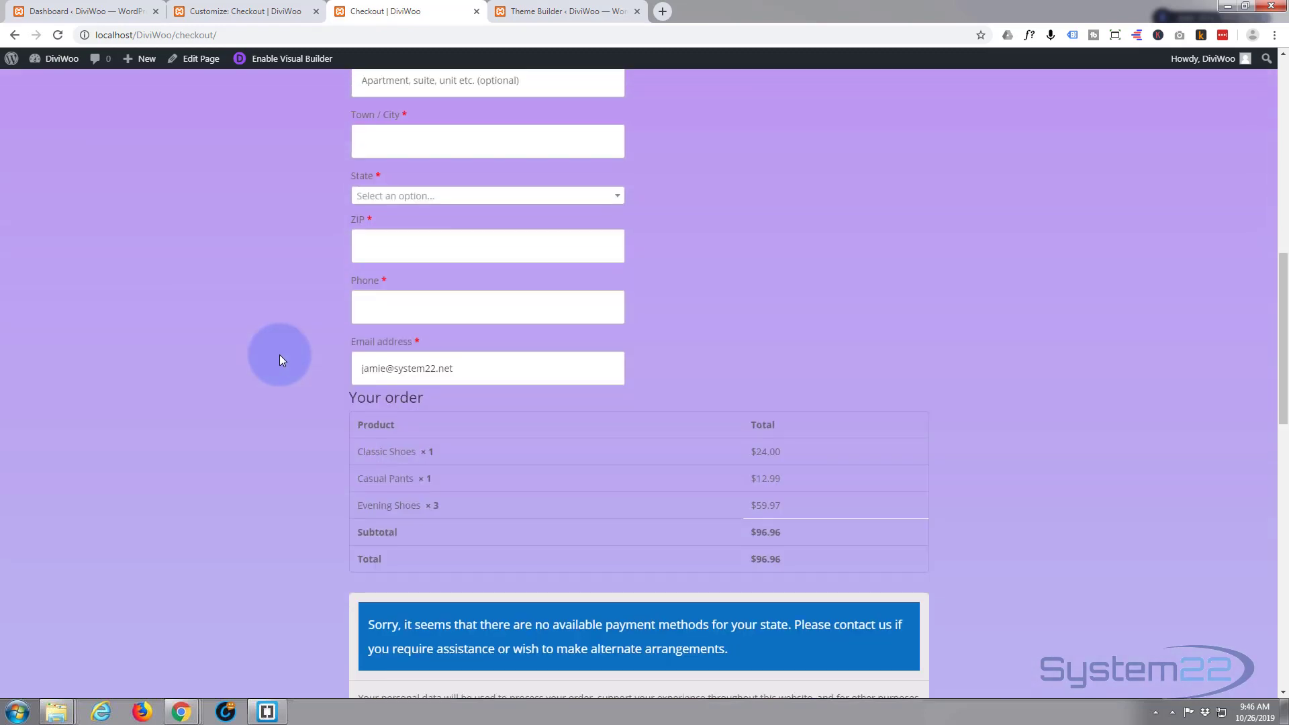
scroll(280, 360, down, 5)
scroll(280, 359, up, 6)
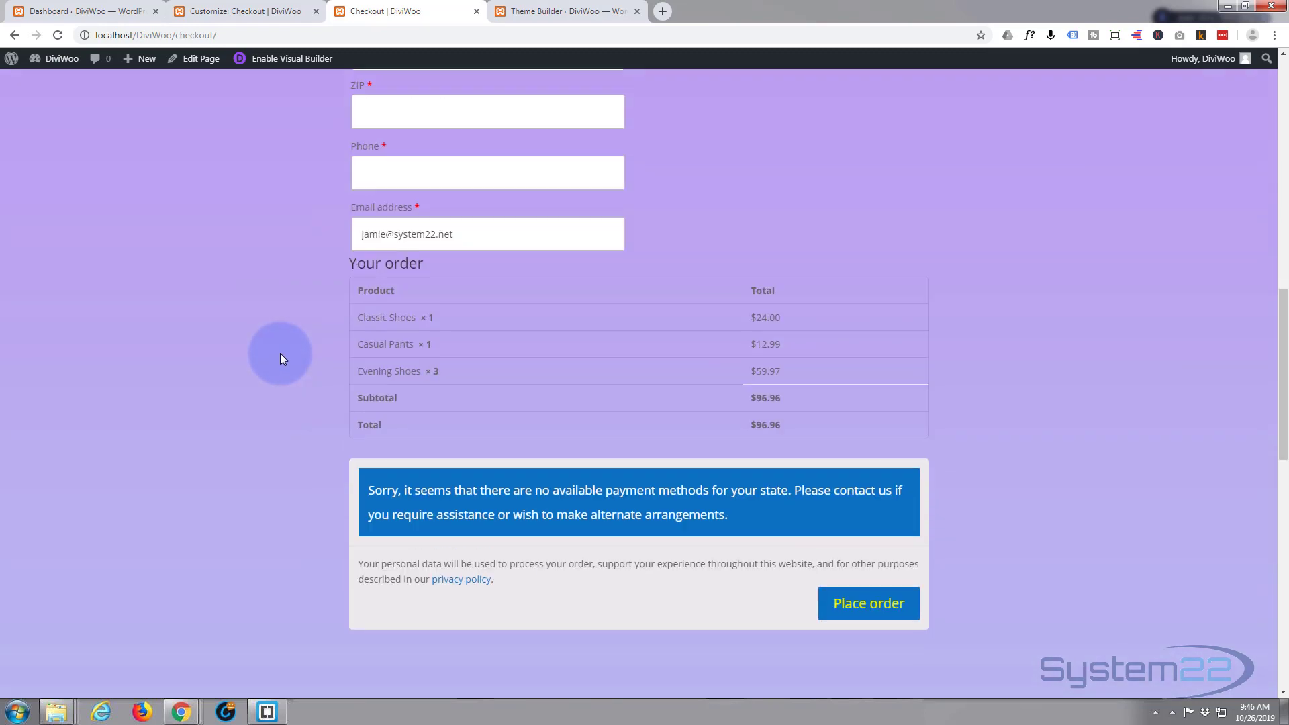
scroll(280, 353, up, 7)
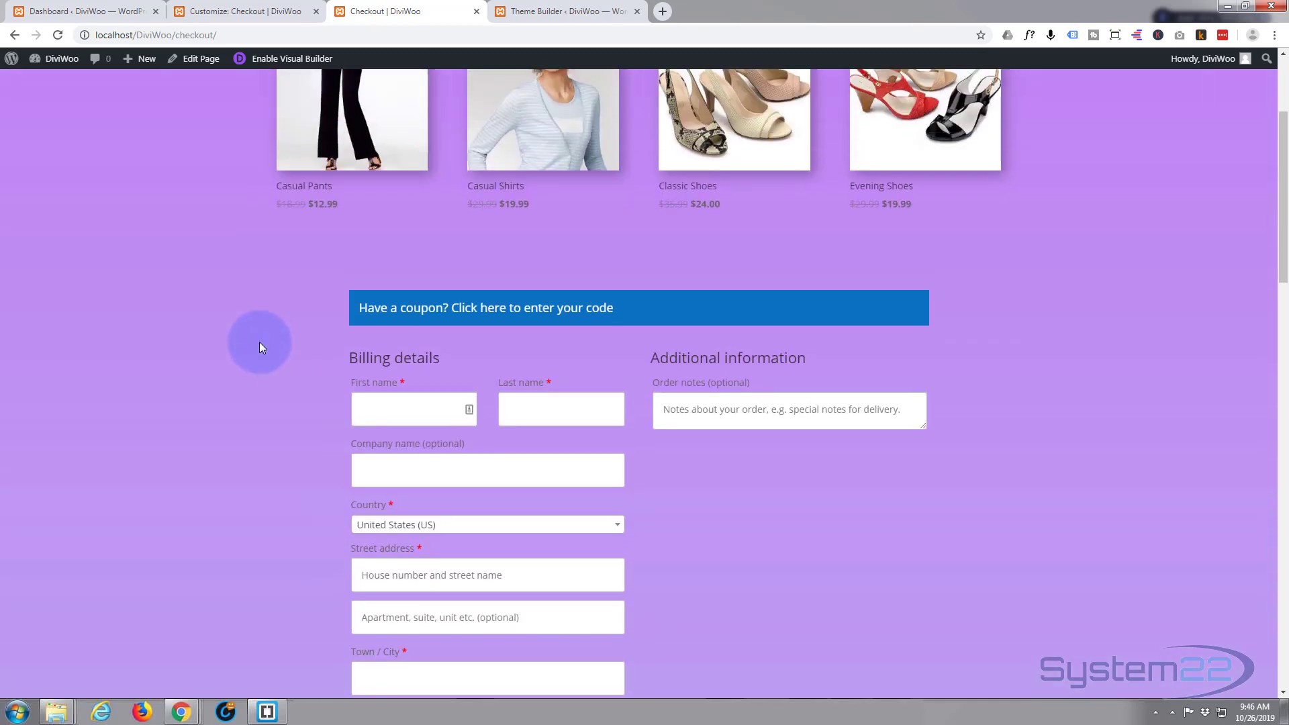
Enable the Visual Builder on the Checkout page and set the checkout text module's Heading 3 text color to purple.
click(290, 59)
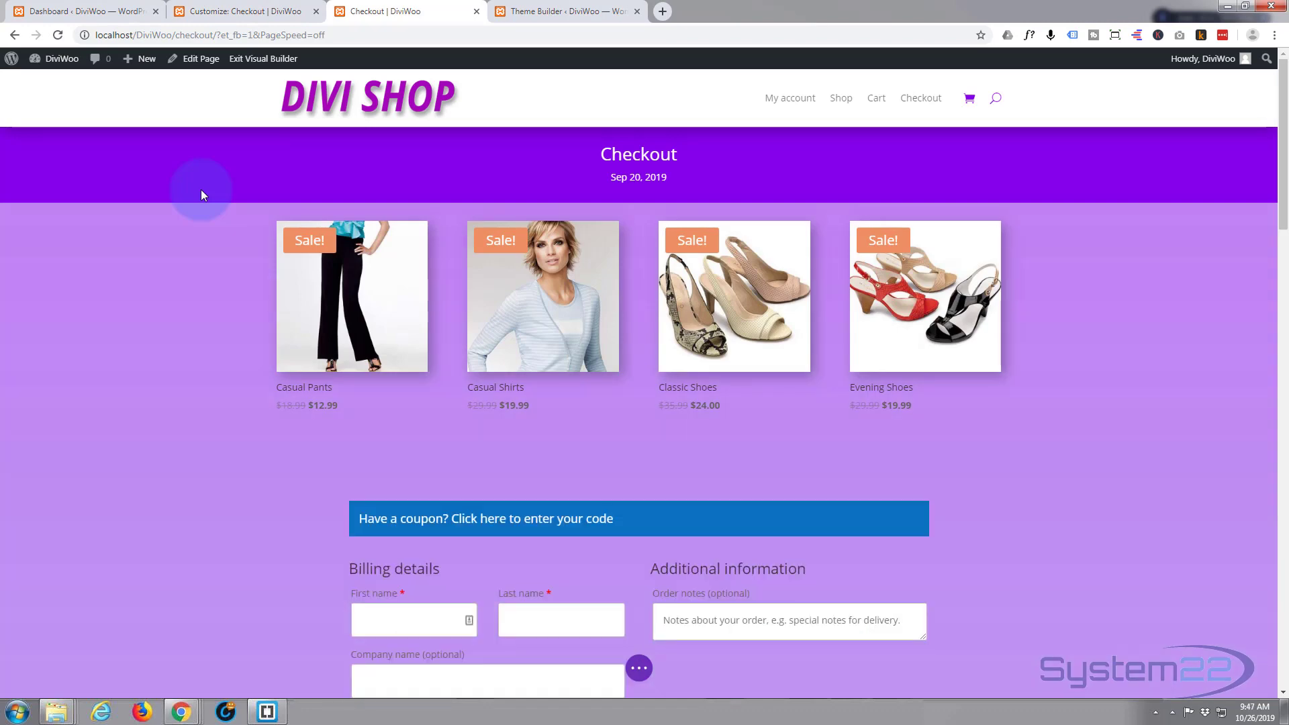
scroll(156, 356, down, 4)
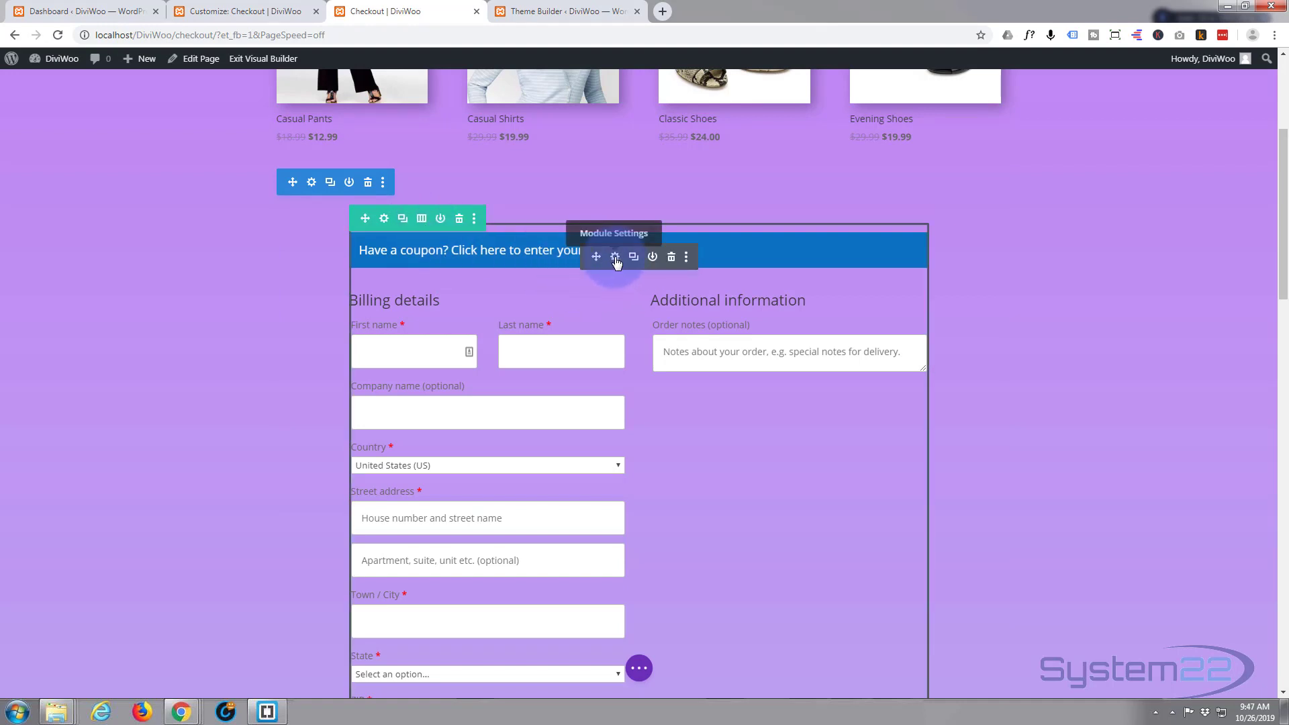
click(615, 258)
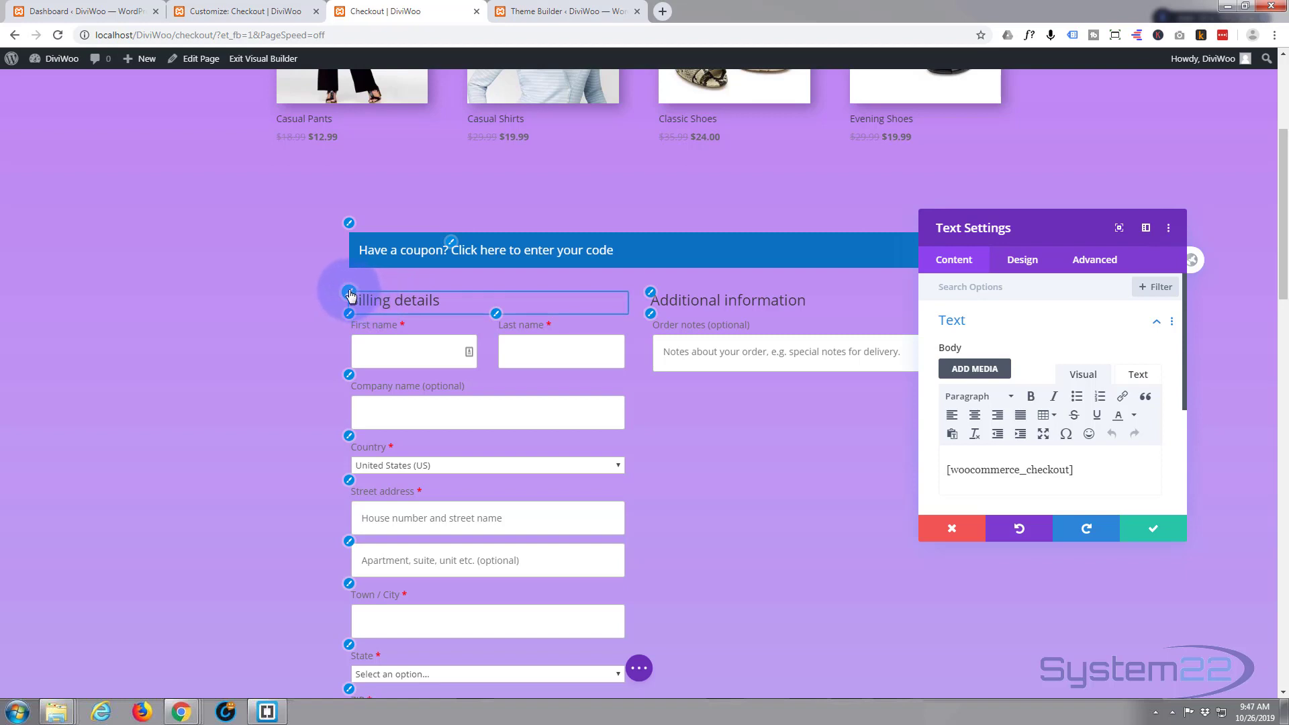
click(350, 294)
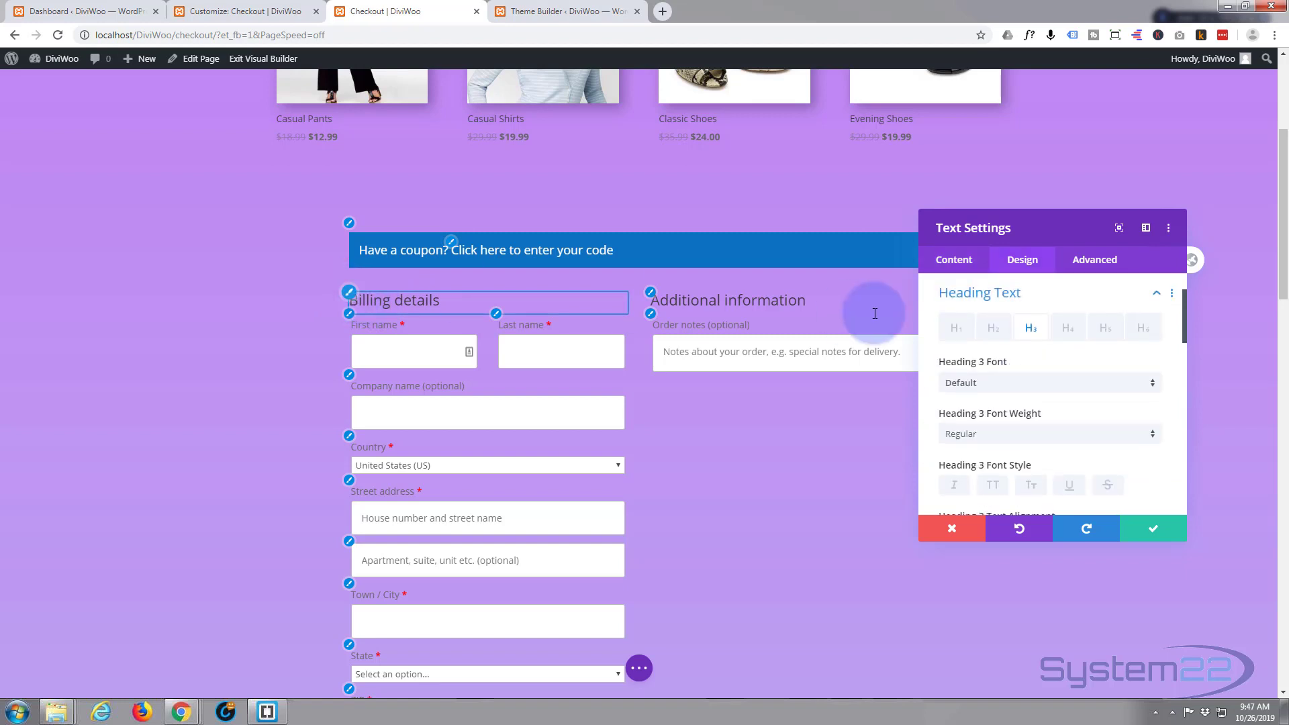
scroll(1028, 334, down, 4)
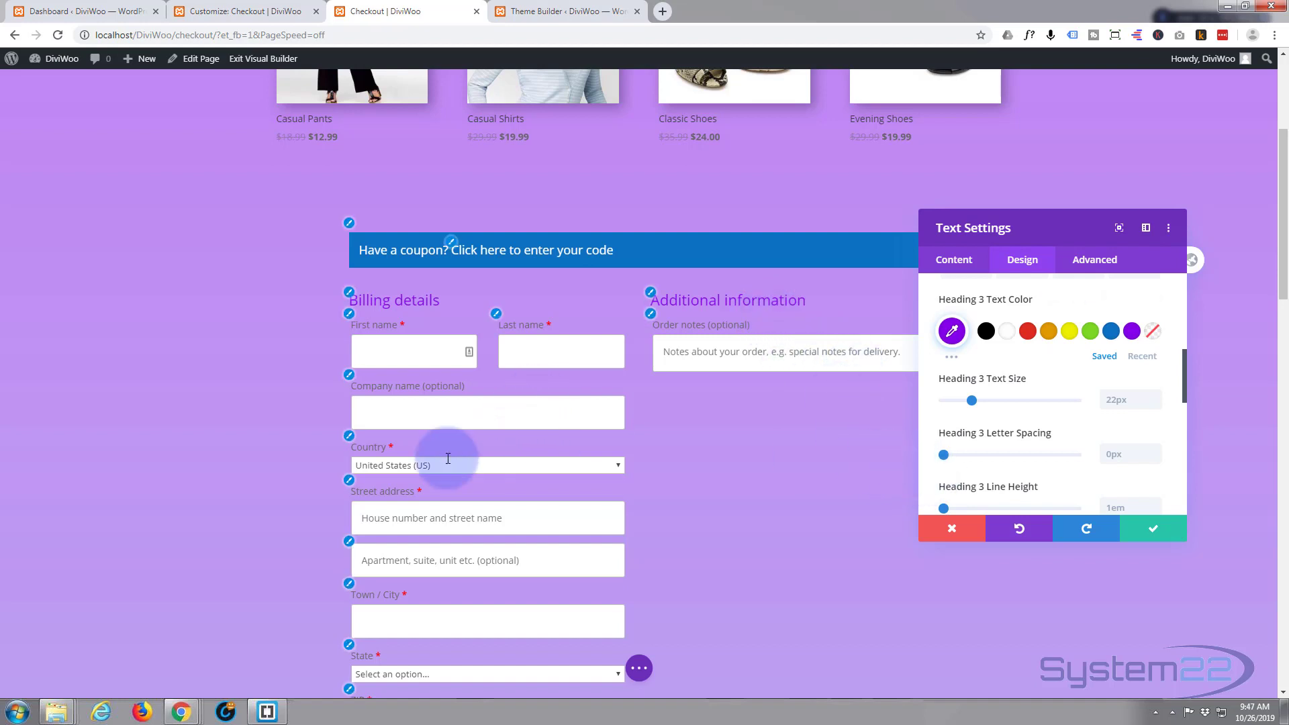
Discard the Heading 3 color change in the checkout text module.
scroll(609, 504, down, 5)
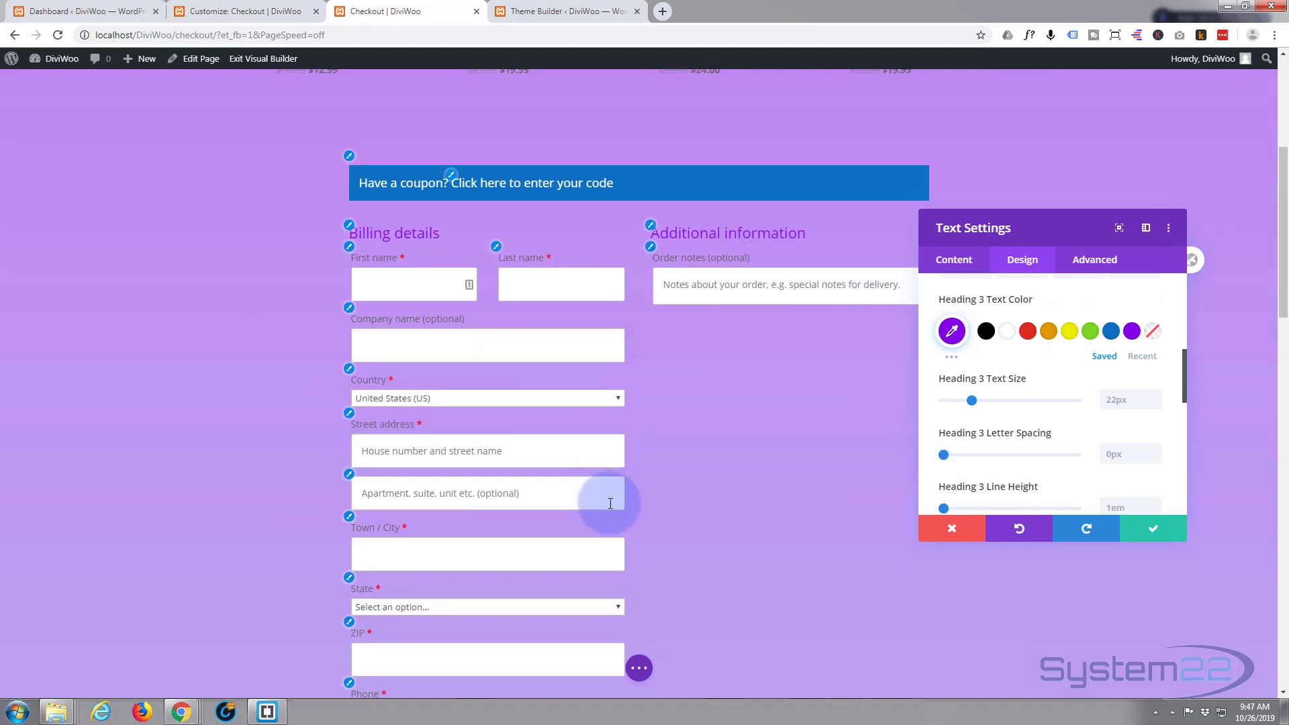
scroll(610, 505, up, 3)
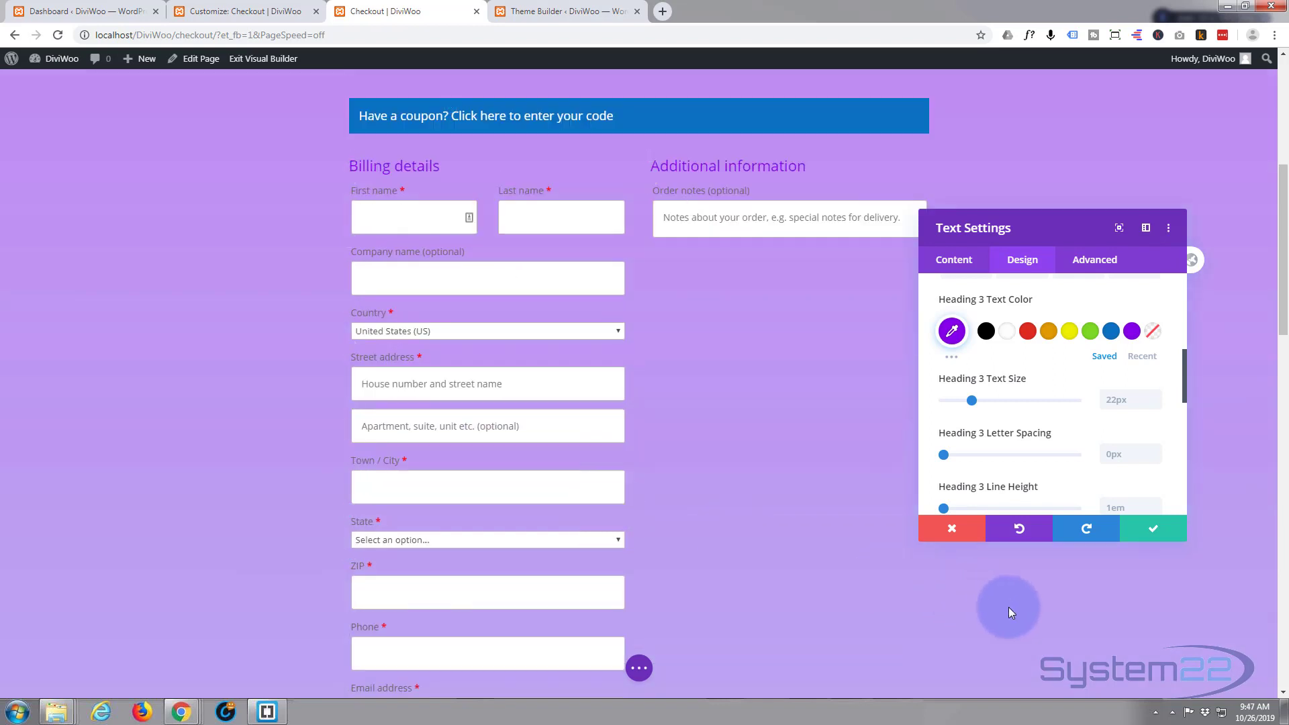
click(958, 539)
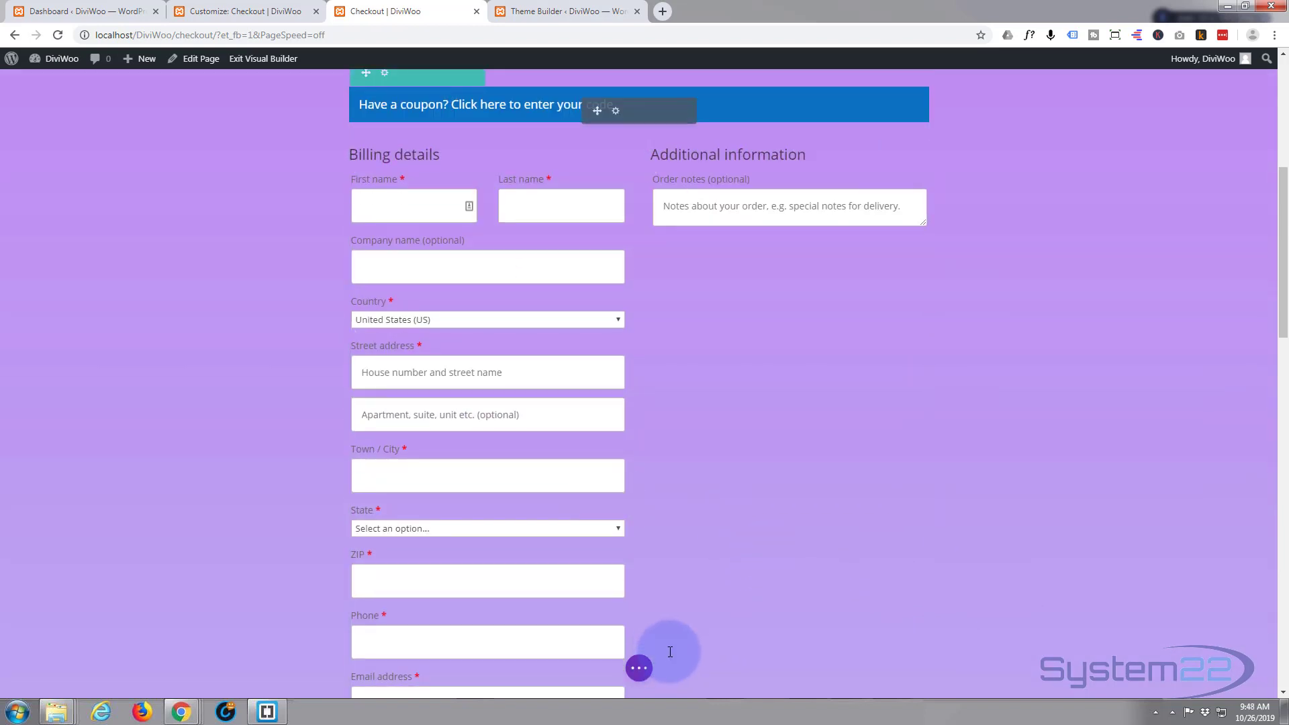
Save the Checkout page and exit the Visual Builder to return to the live page.
scroll(667, 644, down, 3)
scroll(678, 568, up, 2)
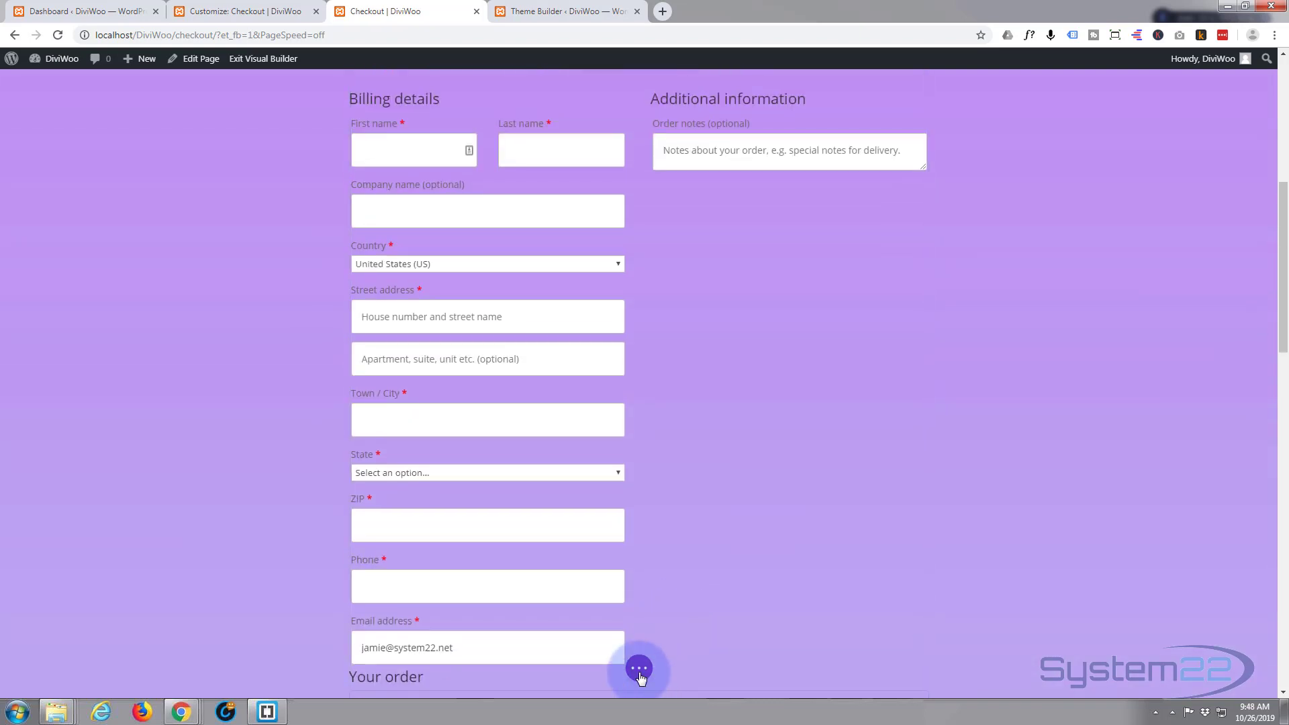
click(639, 667)
click(1235, 667)
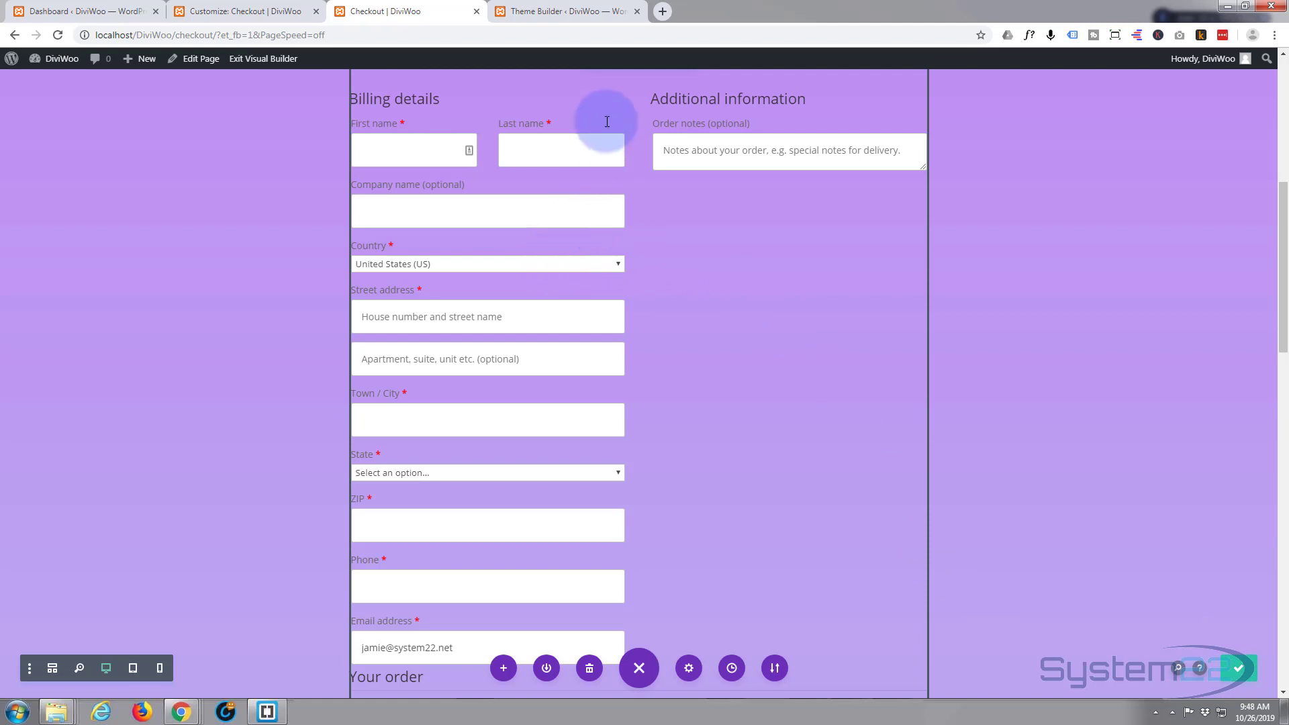
click(274, 60)
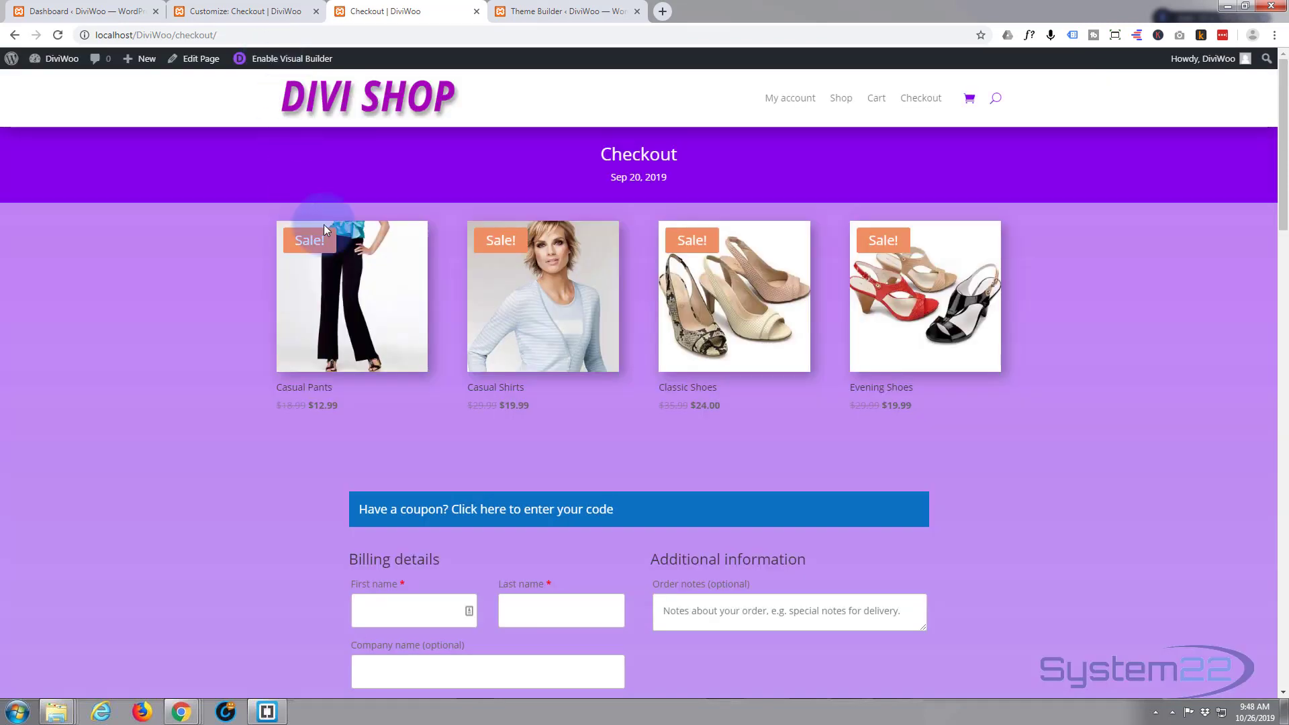
scroll(136, 308, down, 4)
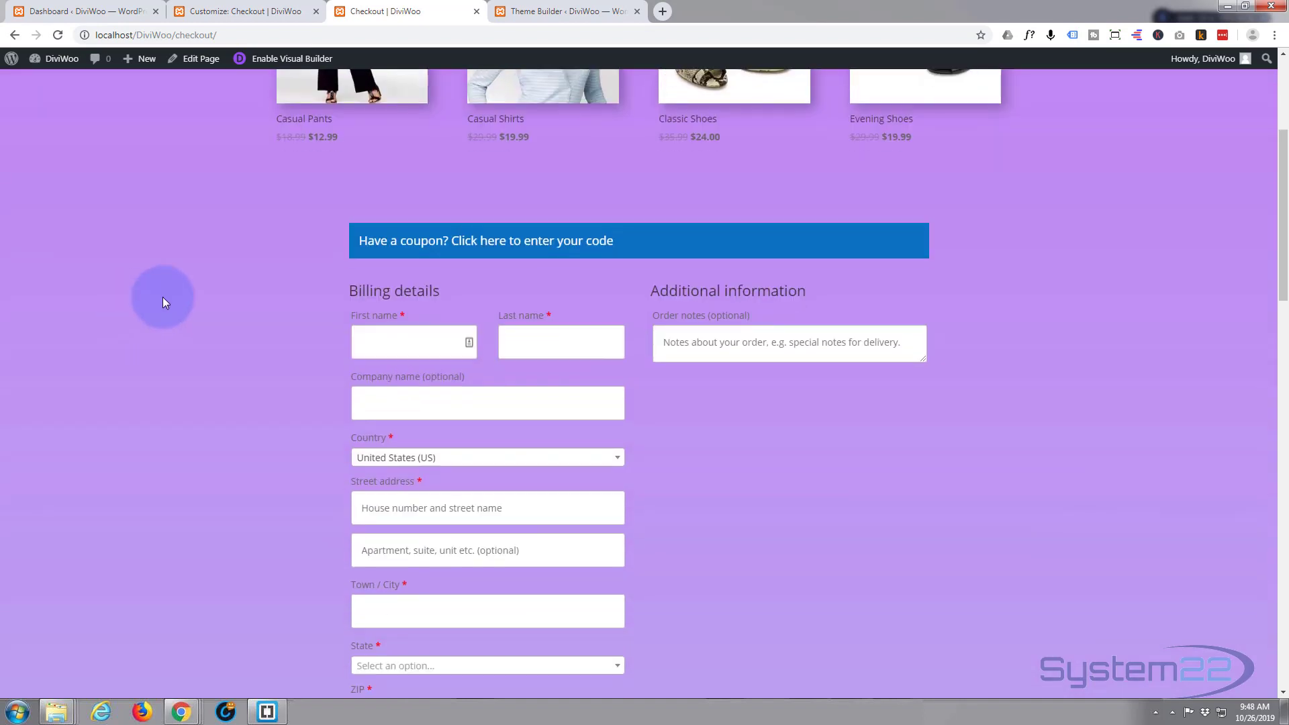
scroll(175, 321, up, 4)
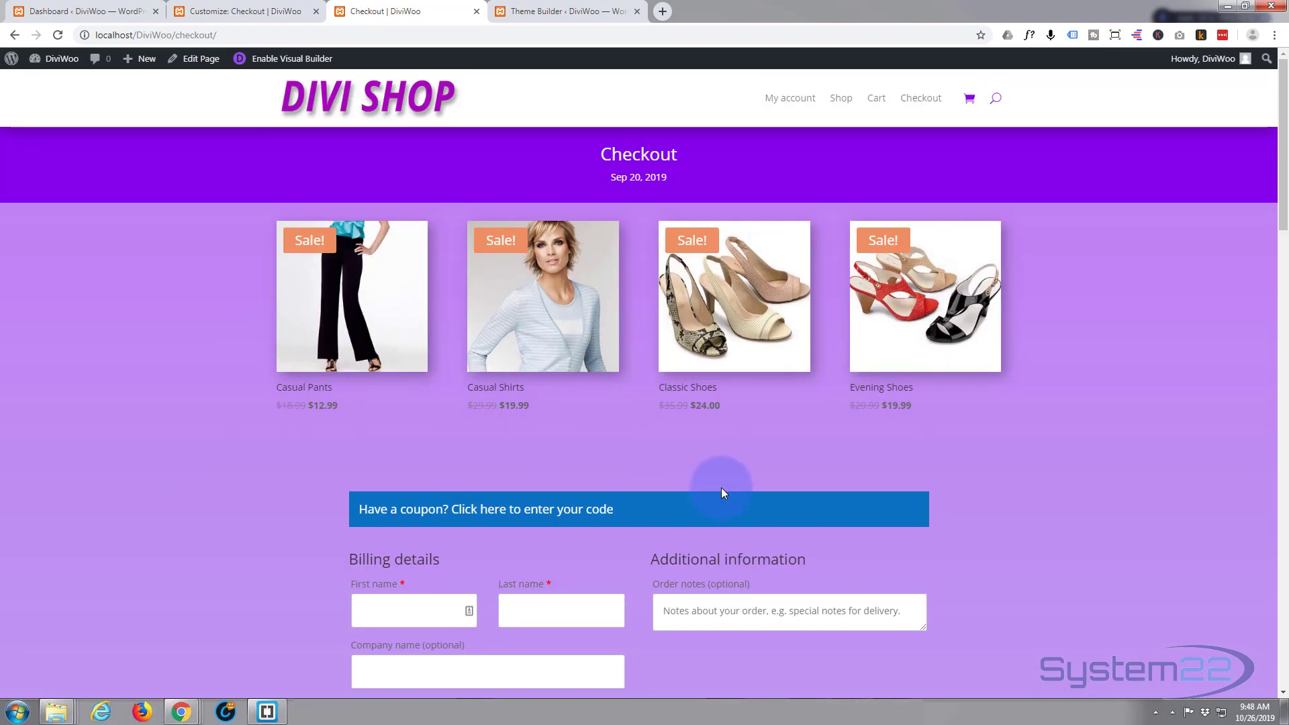
Set the site-wide button background and border colors to purple #8300e9 in the theme customizer.
click(241, 12)
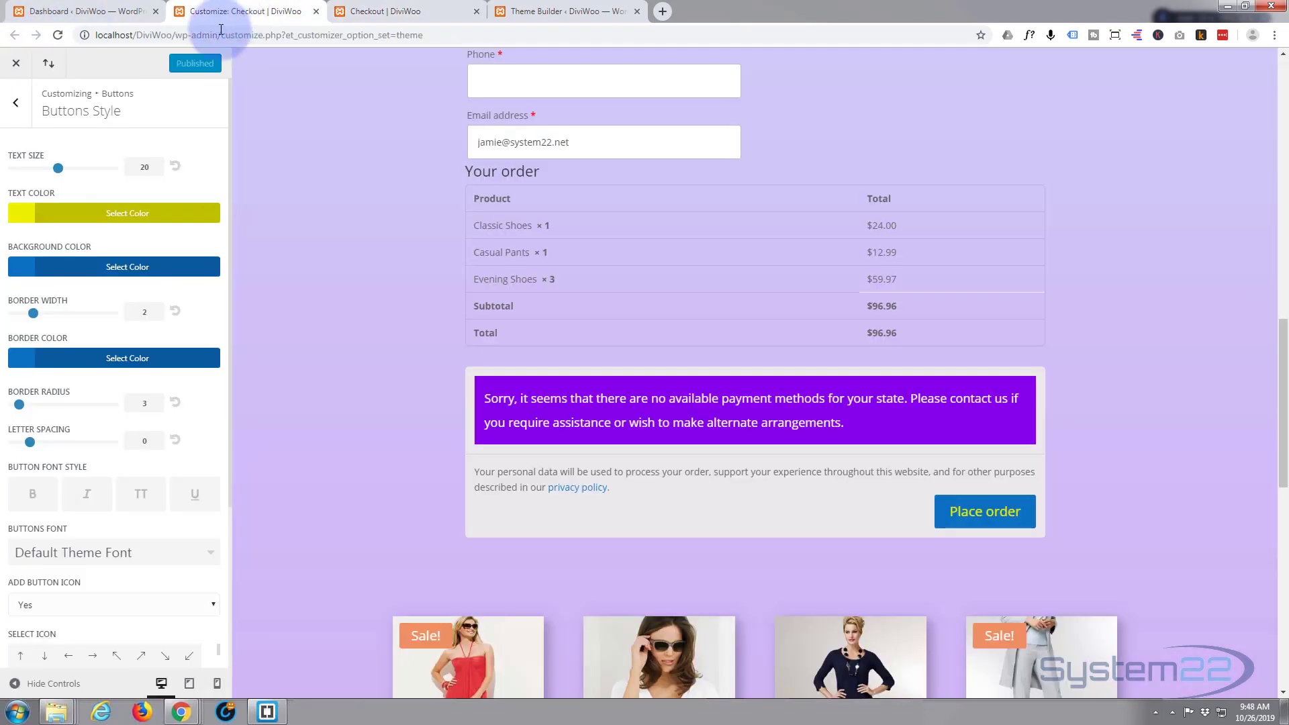
click(127, 266)
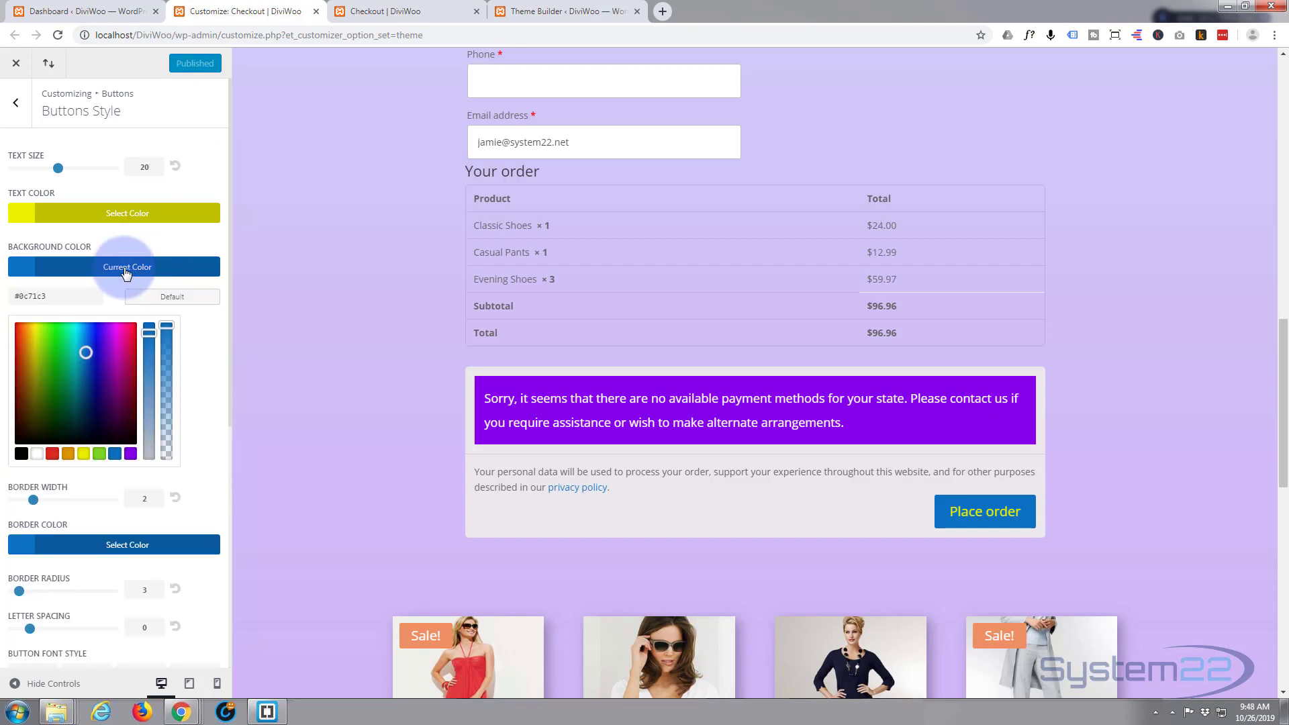
click(130, 454)
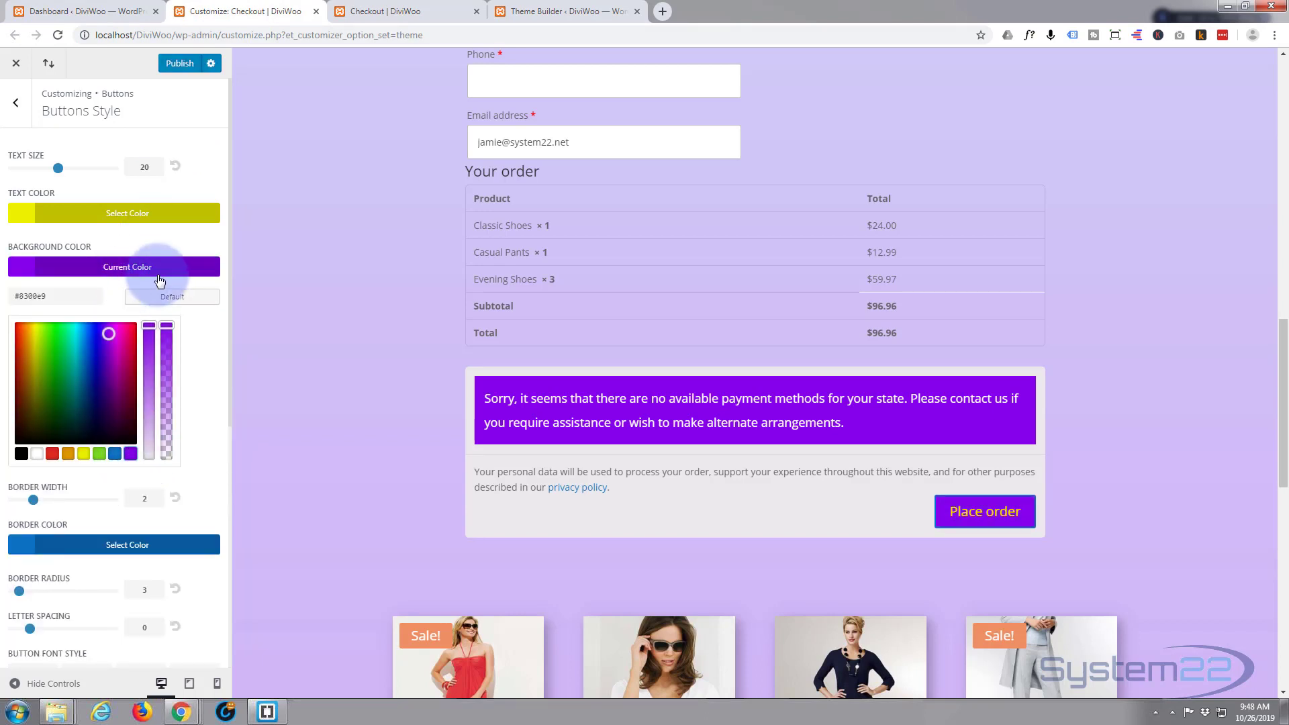
scroll(163, 264, down, 2)
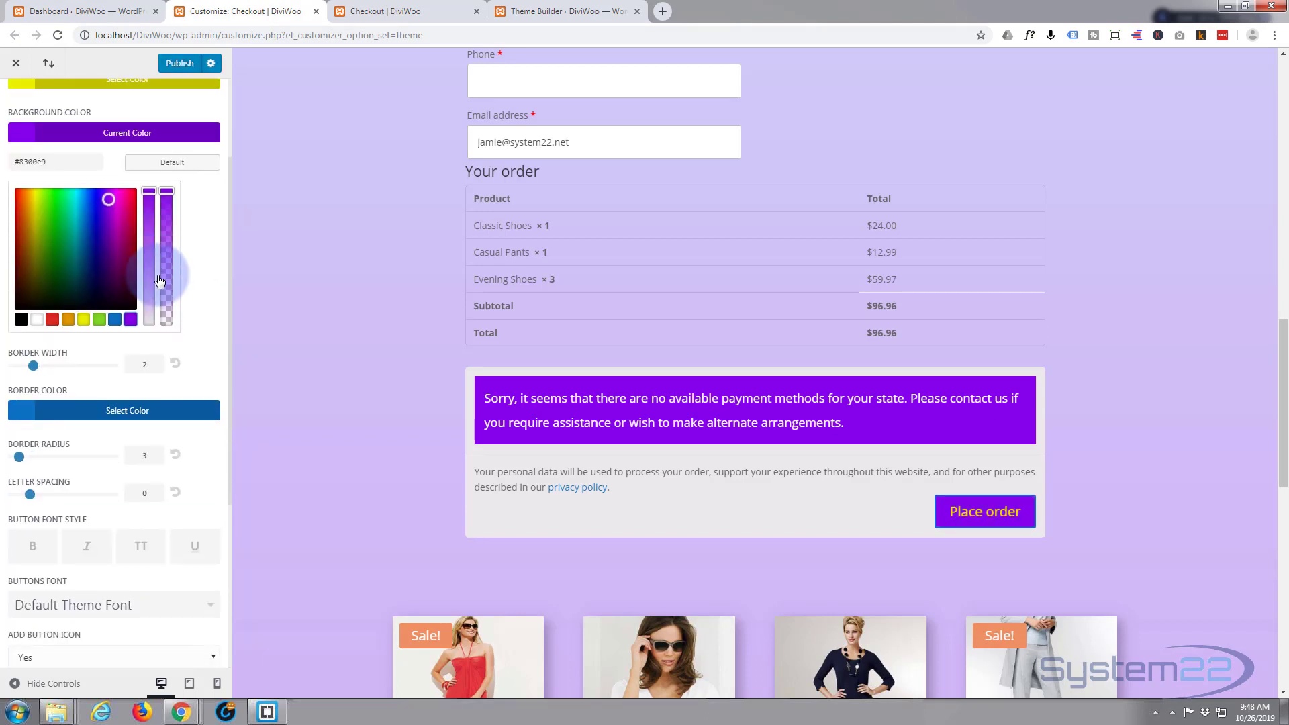
click(145, 410)
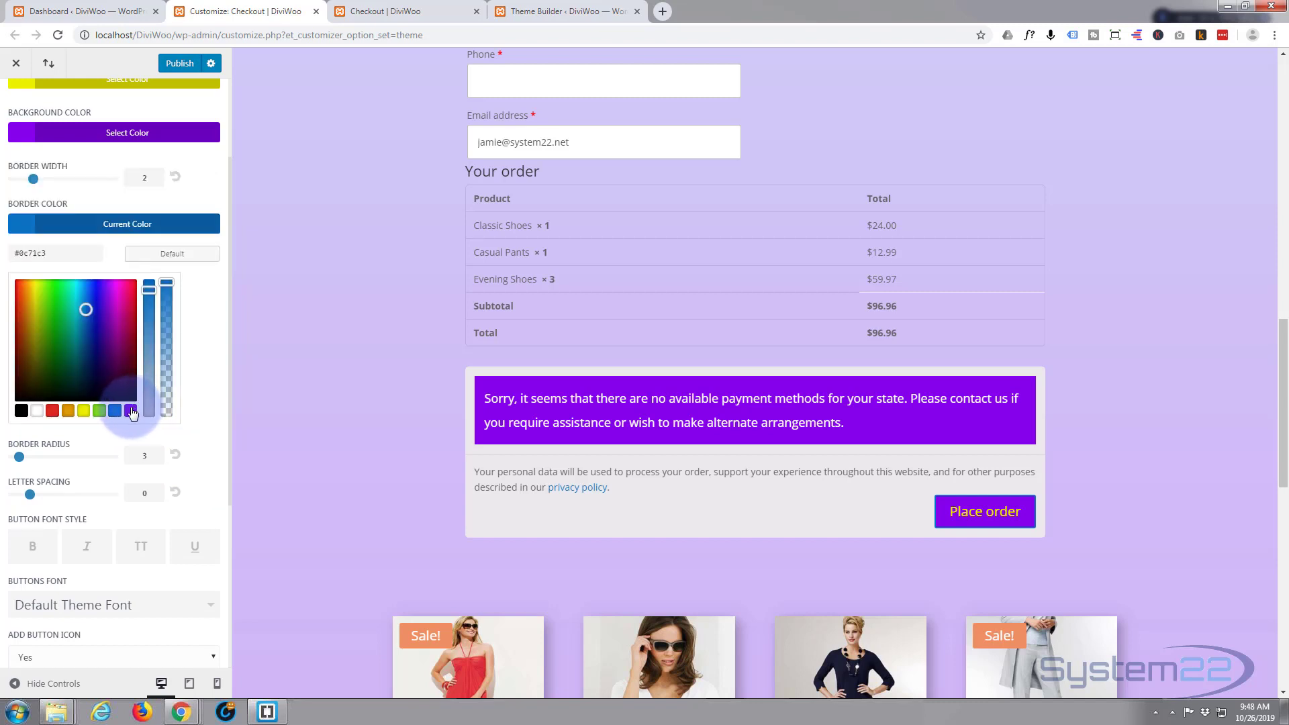
click(130, 411)
scroll(209, 327, up, 1)
scroll(208, 327, up, 1)
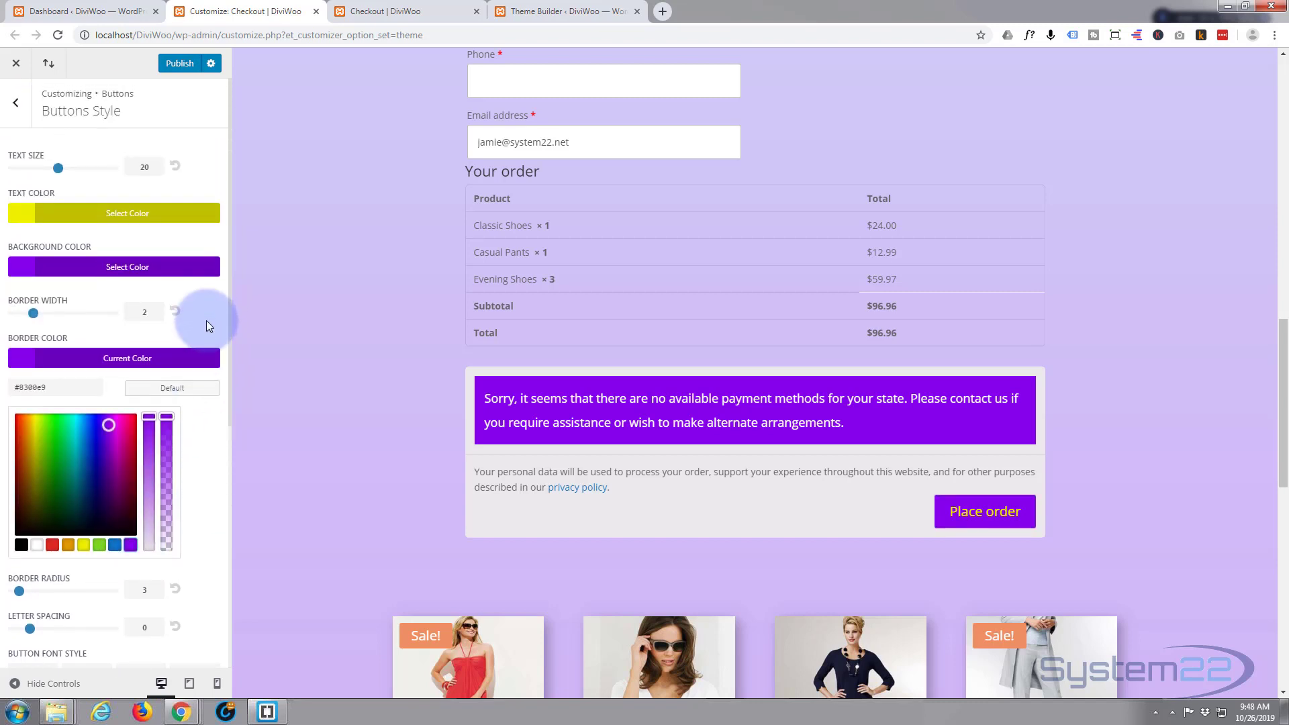
Set the theme accent color to purple #8300e9 in the general layout settings and publish the customizer changes.
click(20, 108)
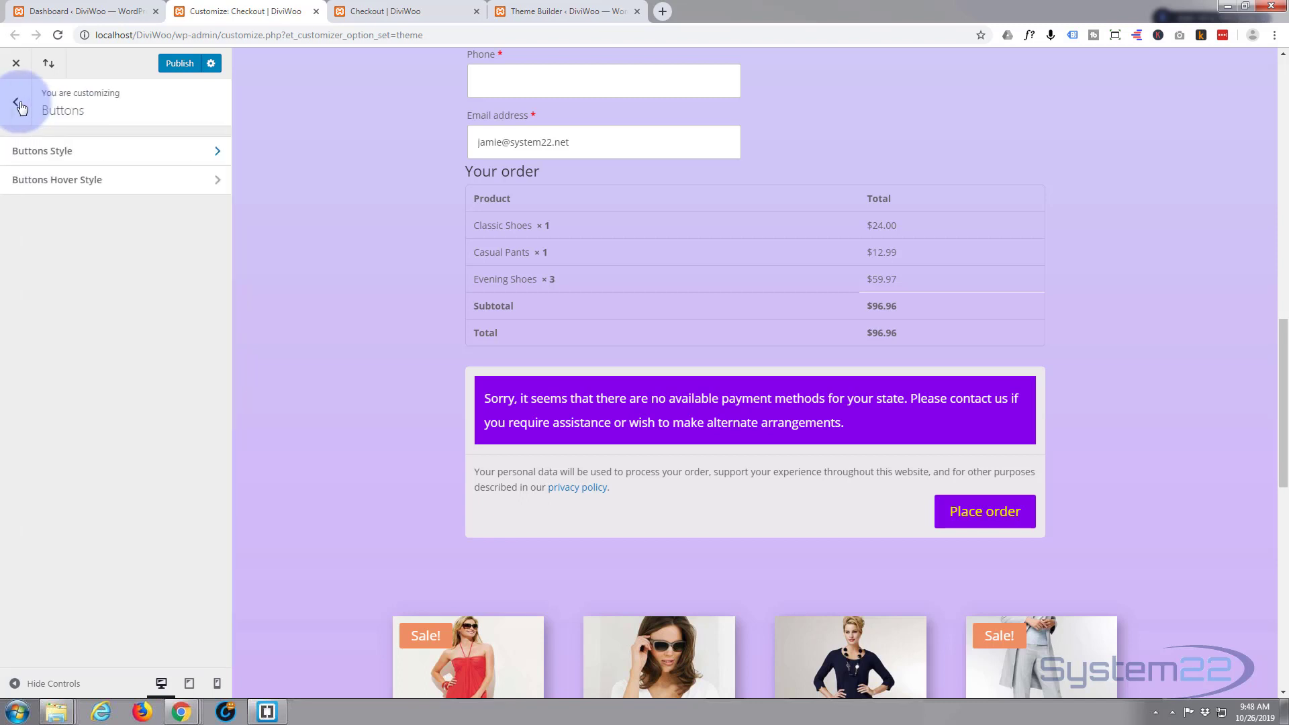
click(20, 105)
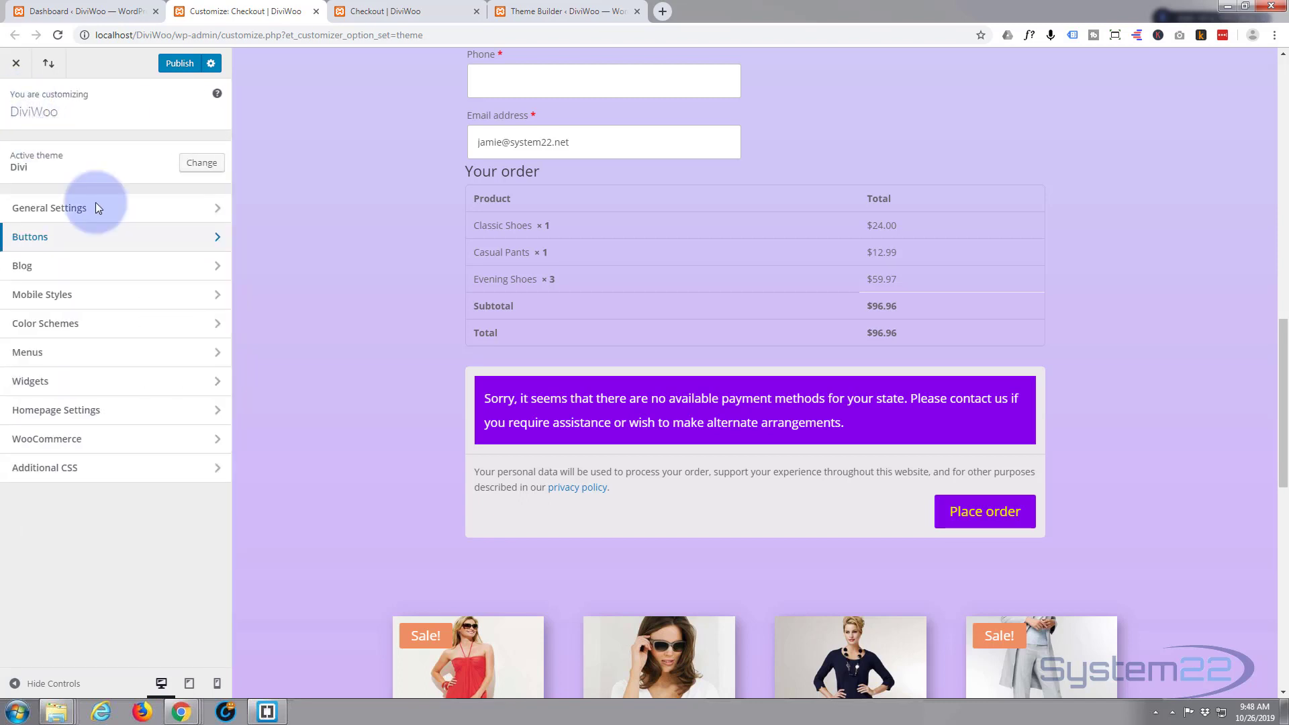
click(125, 208)
click(125, 187)
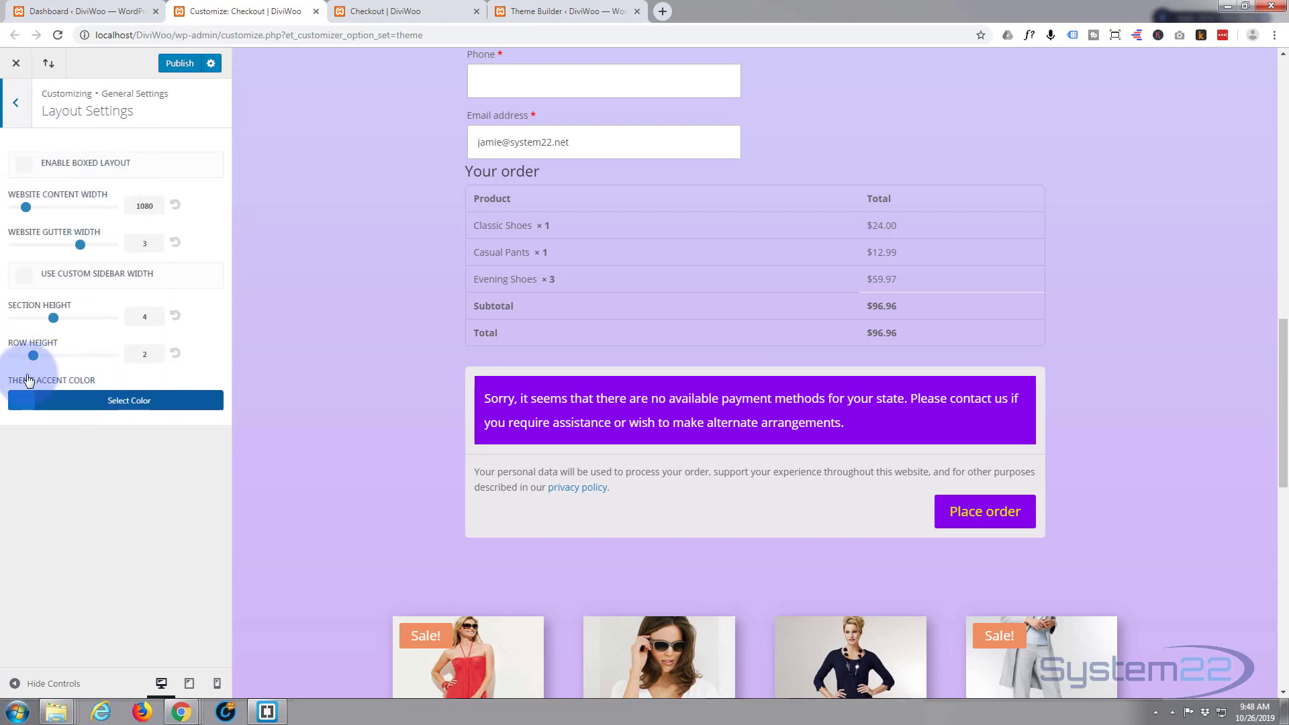
click(123, 402)
click(131, 587)
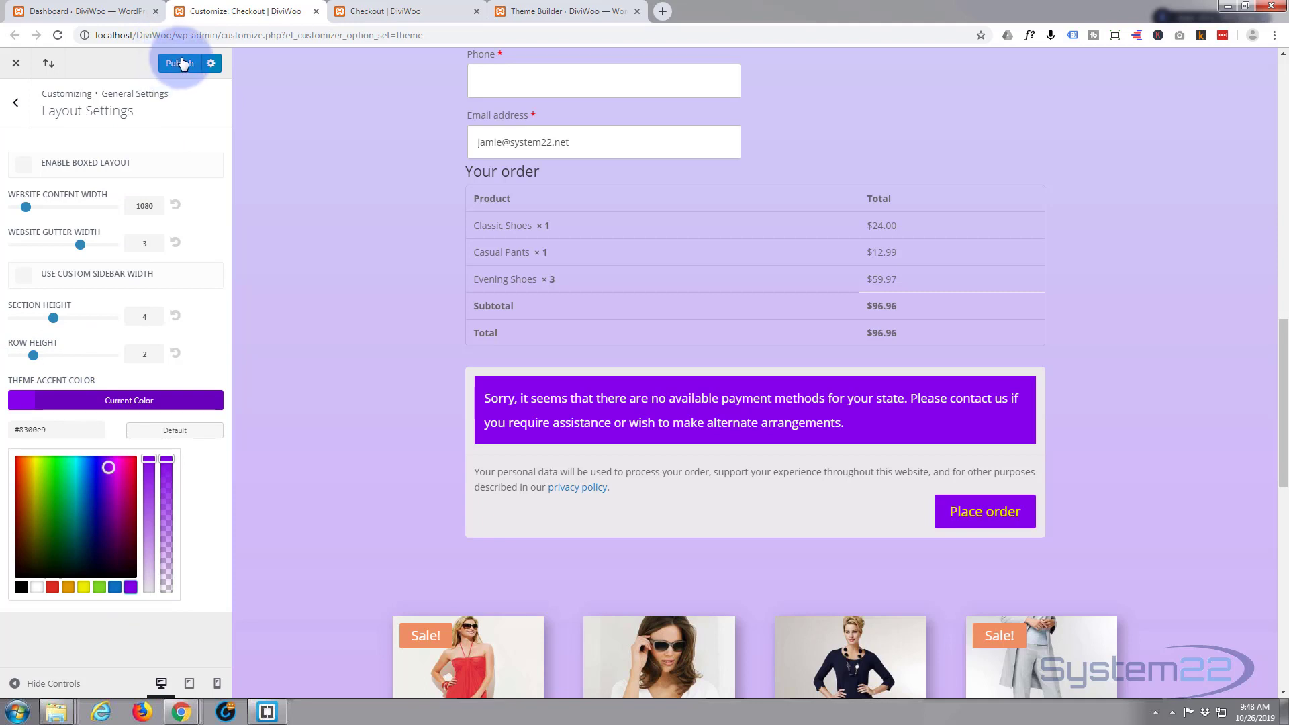
click(180, 64)
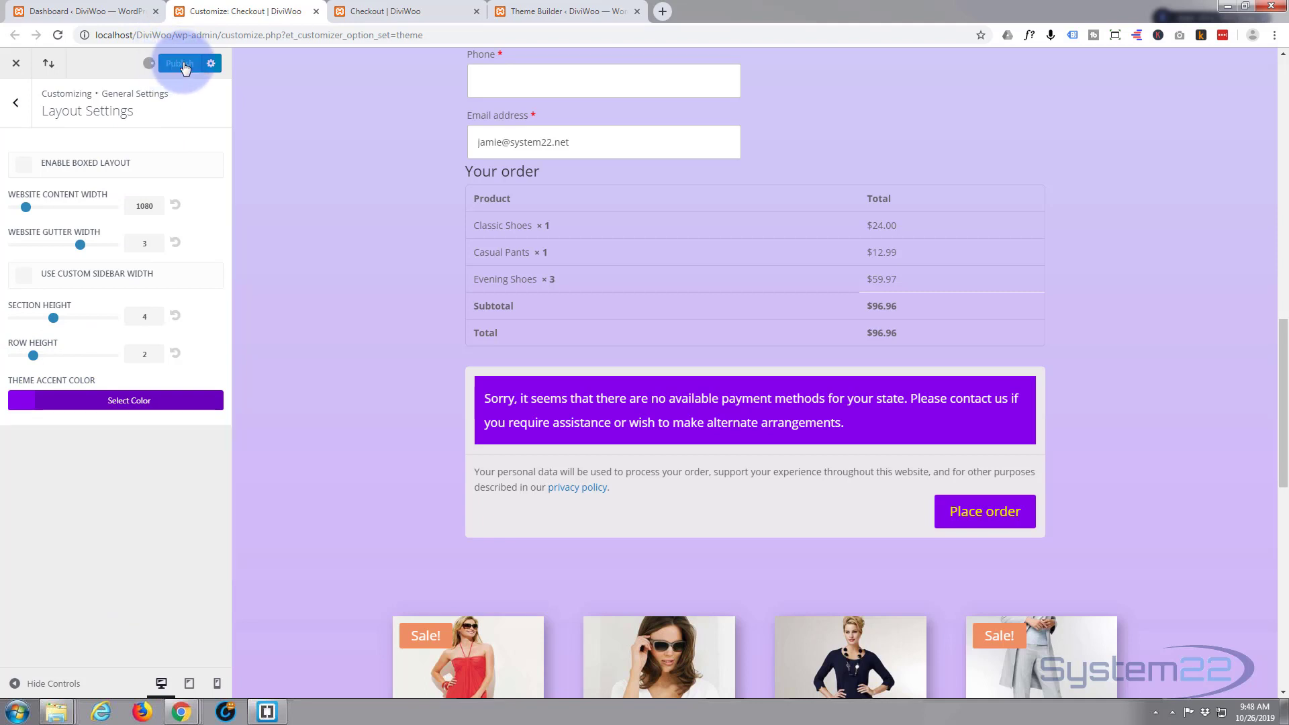
Reload the live Checkout page and check the colors of the coupon bar, payment notice and Place order button.
click(378, 13)
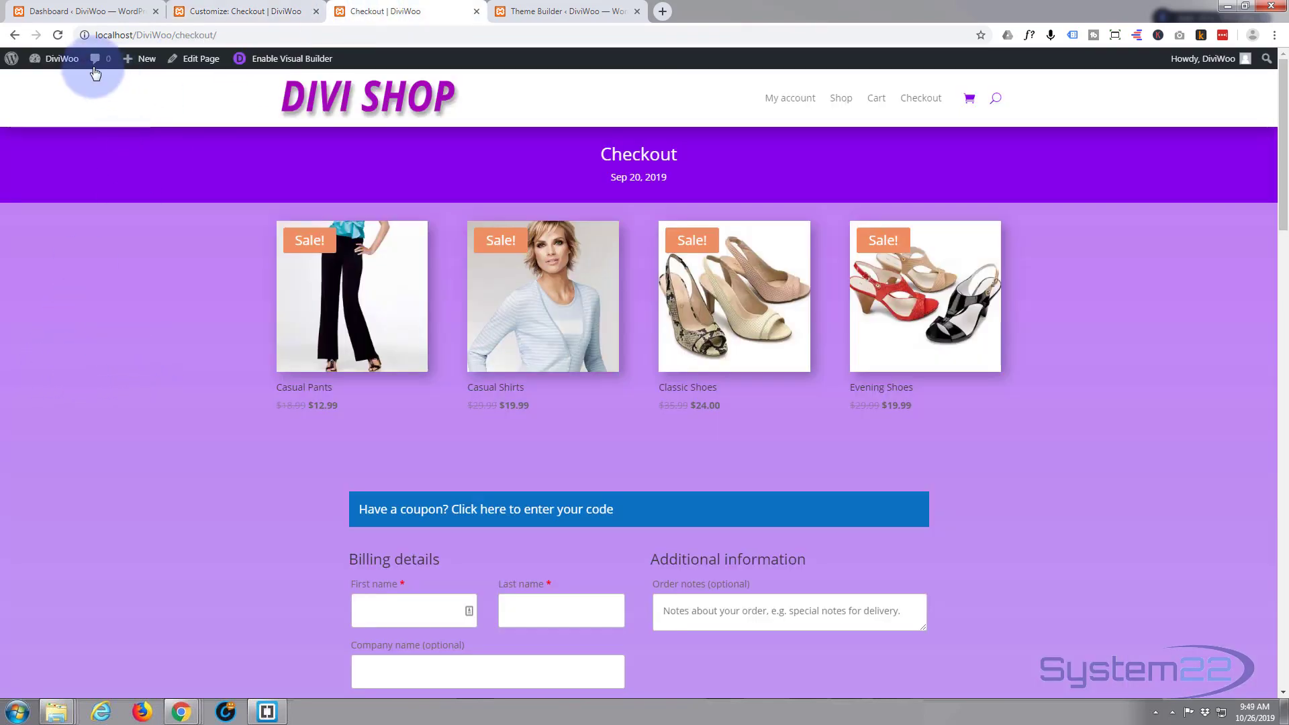
click(58, 35)
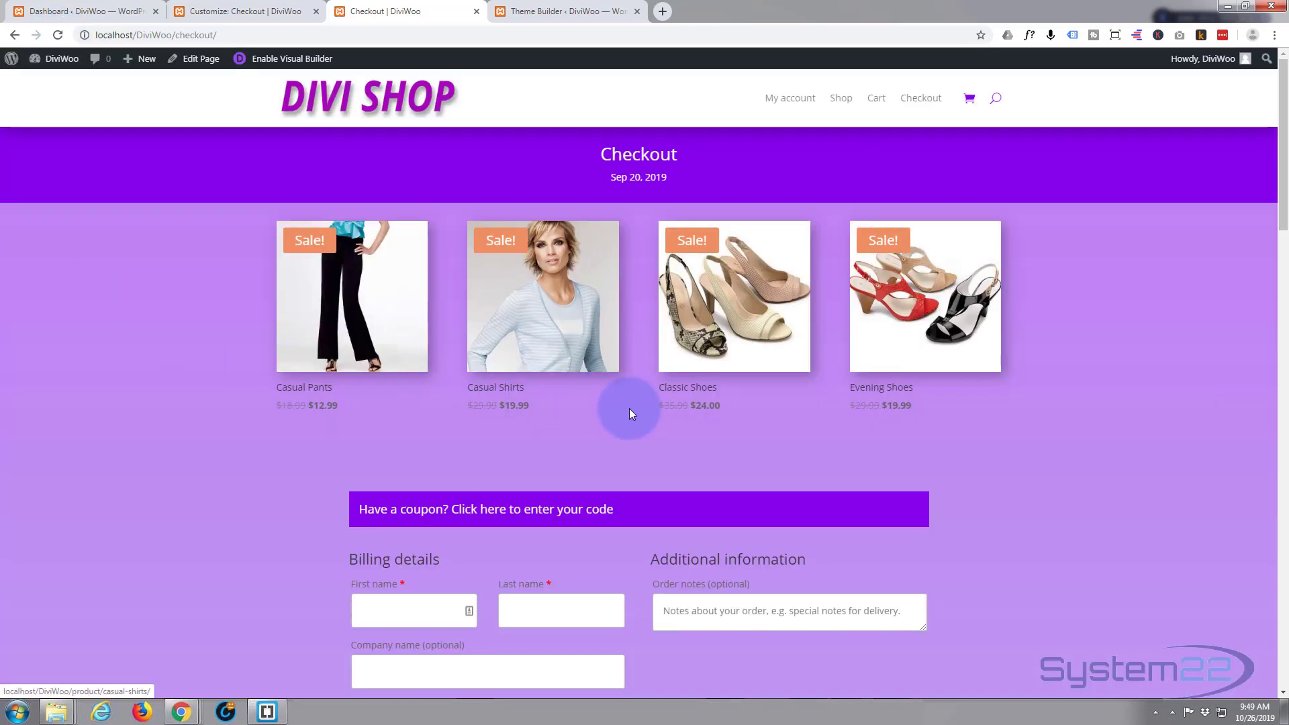
scroll(585, 449, down, 15)
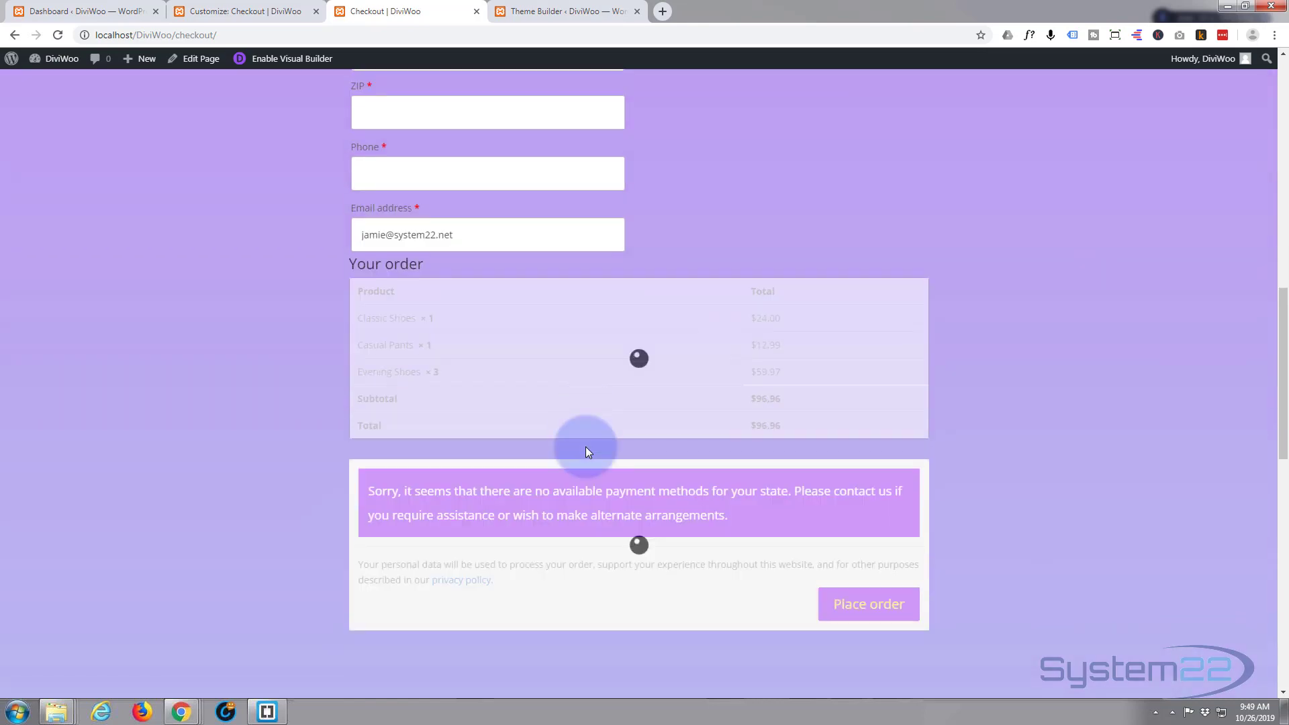
scroll(124, 424, up, 10)
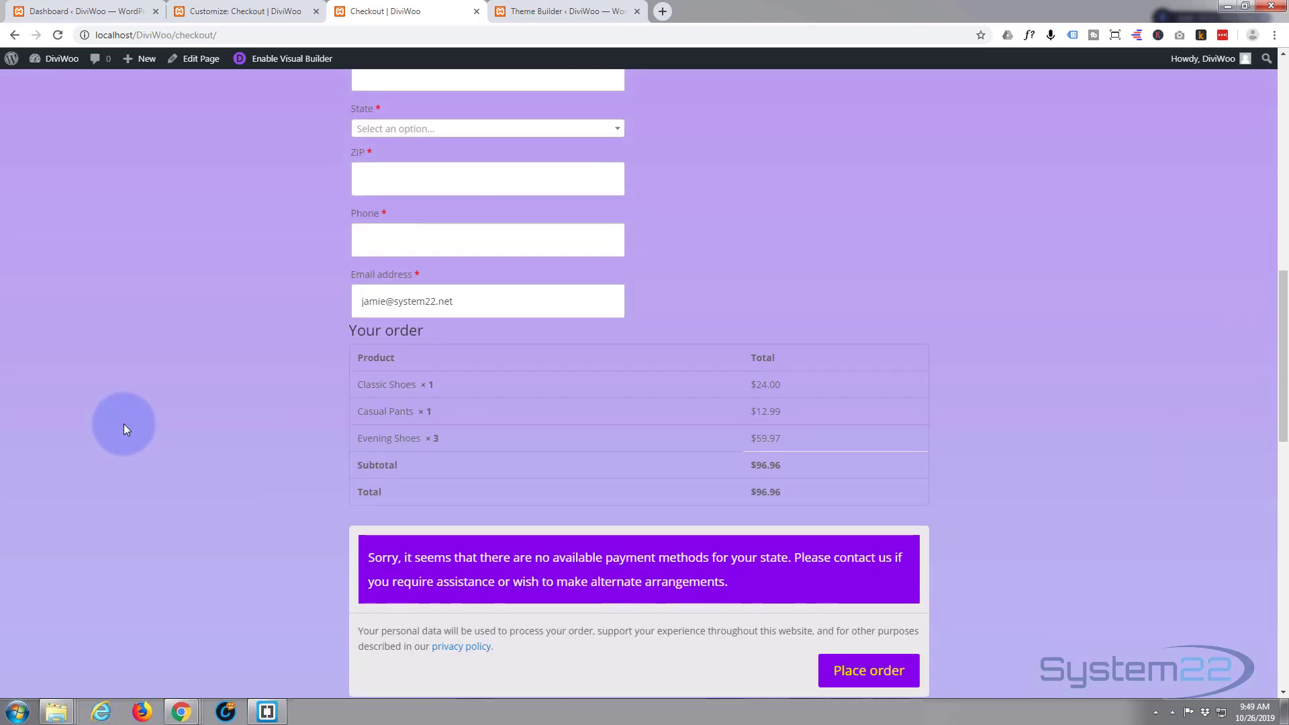
scroll(126, 420, up, 5)
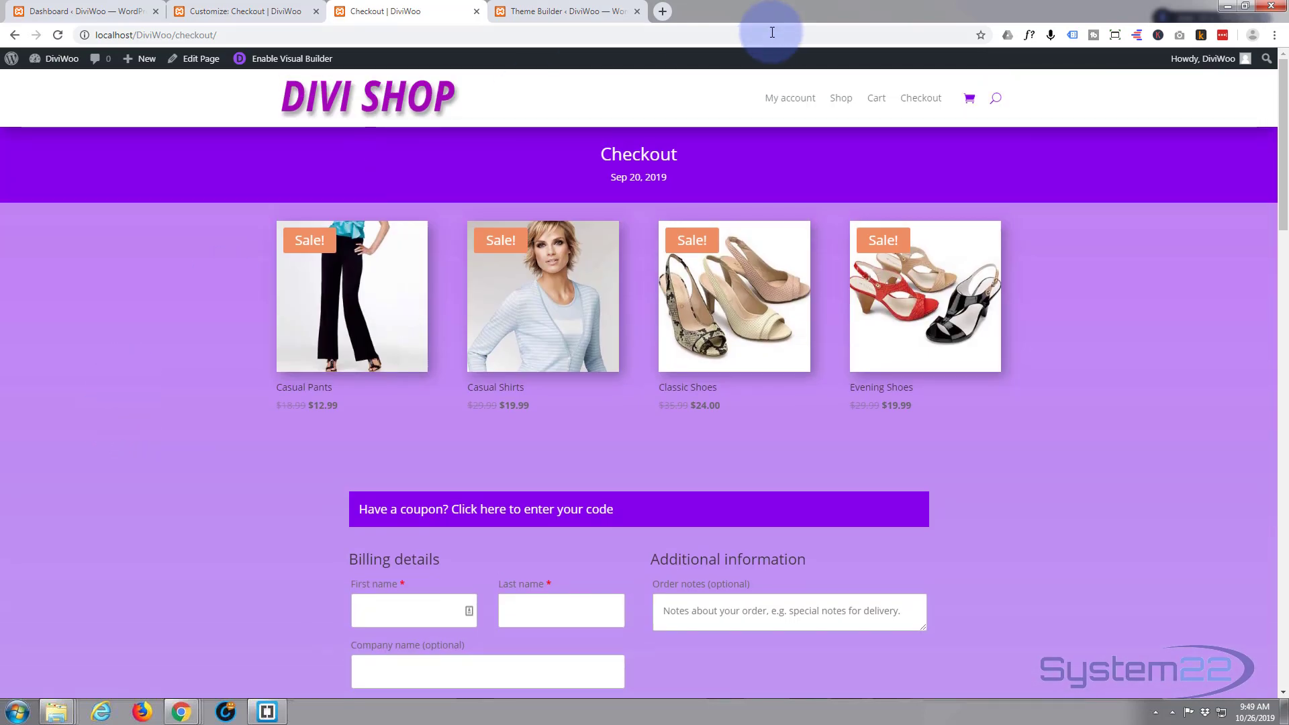
Open the live Cart page and check its header, button colors and suggested products.
click(877, 102)
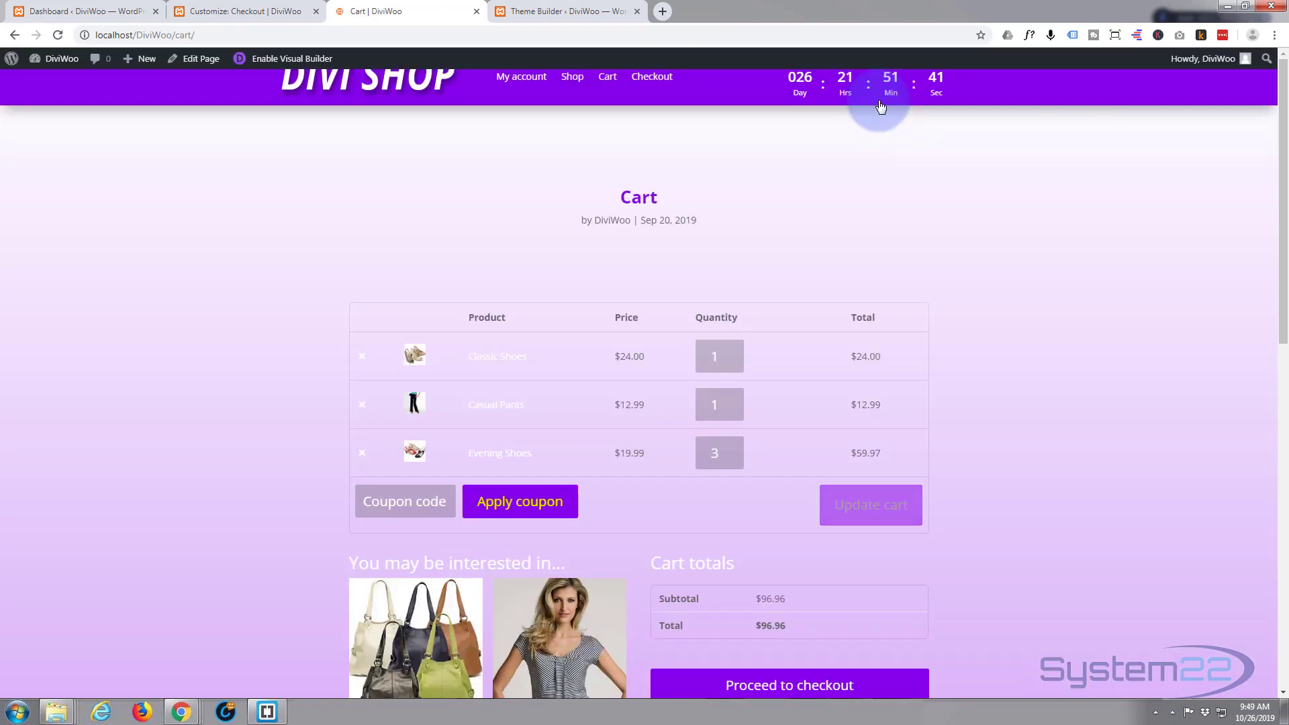
scroll(927, 222, down, 5)
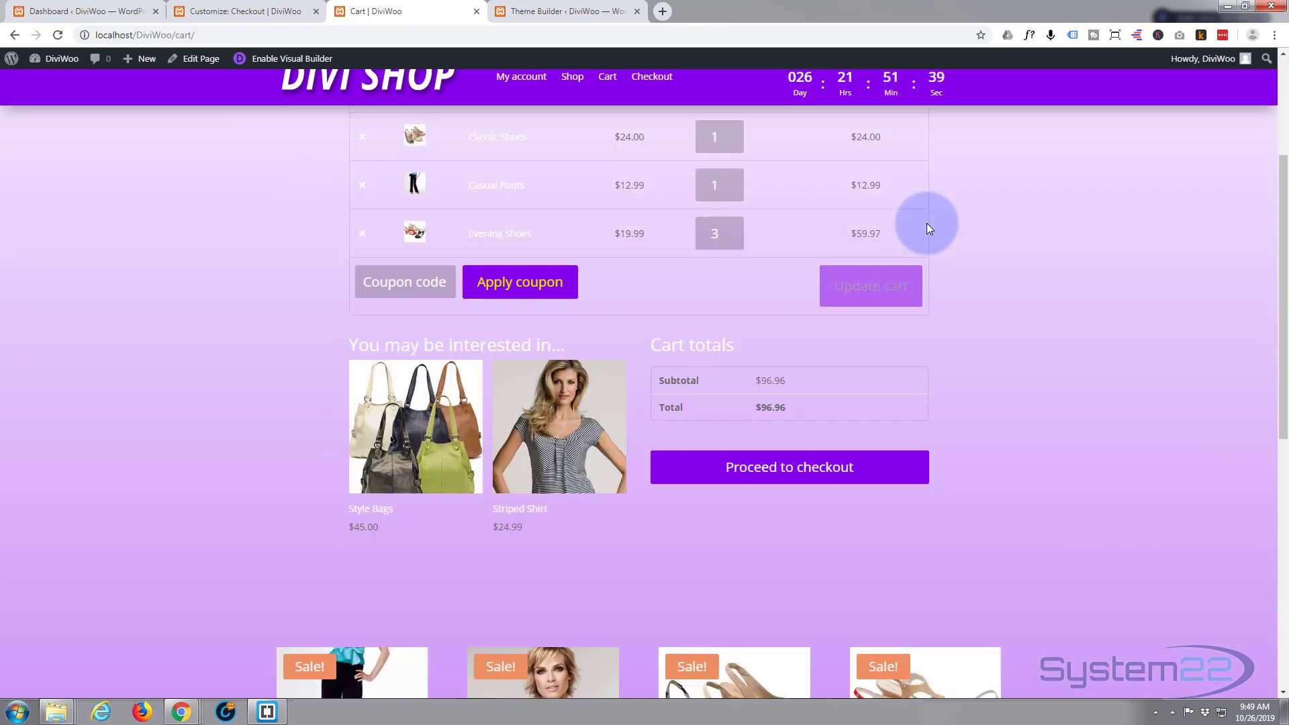
scroll(928, 223, up, 5)
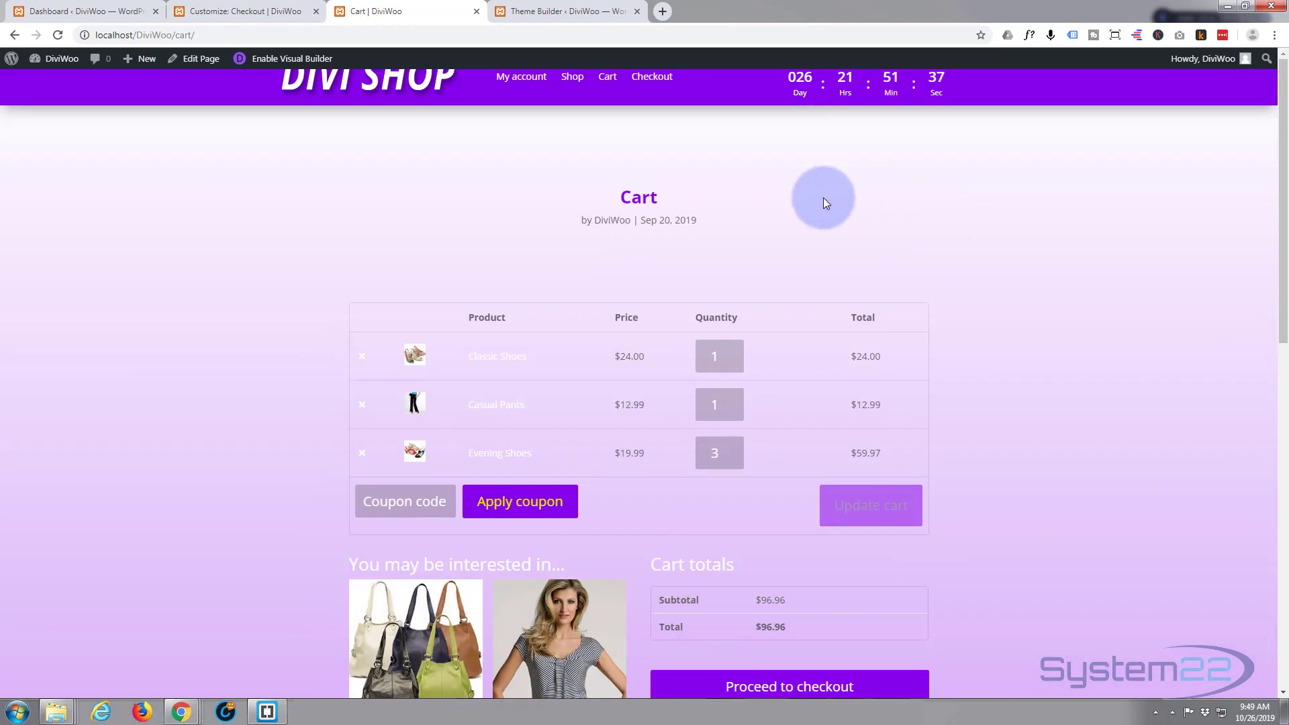
scroll(612, 377, down, 4)
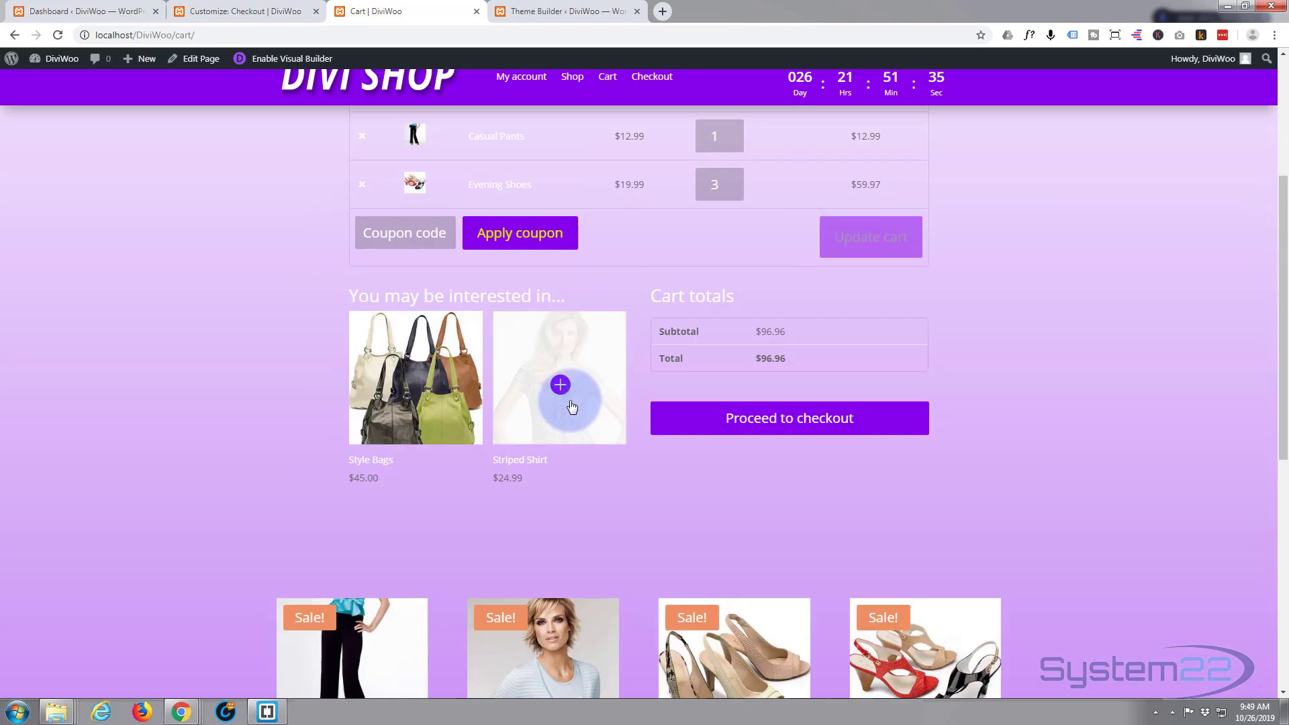
Open the Striped Shirt product from the cart suggestions and examine its page layout and colors.
click(570, 400)
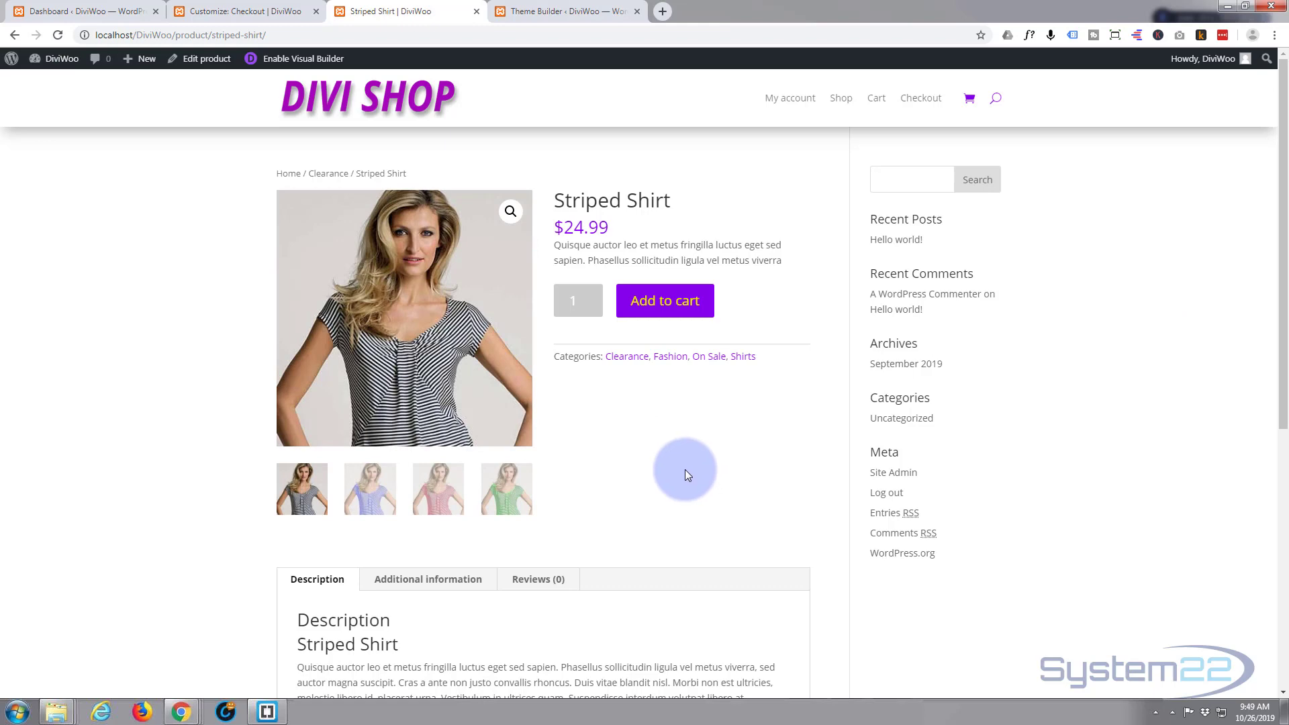
scroll(685, 474, down, 5)
scroll(683, 474, up, 3)
scroll(682, 476, up, 2)
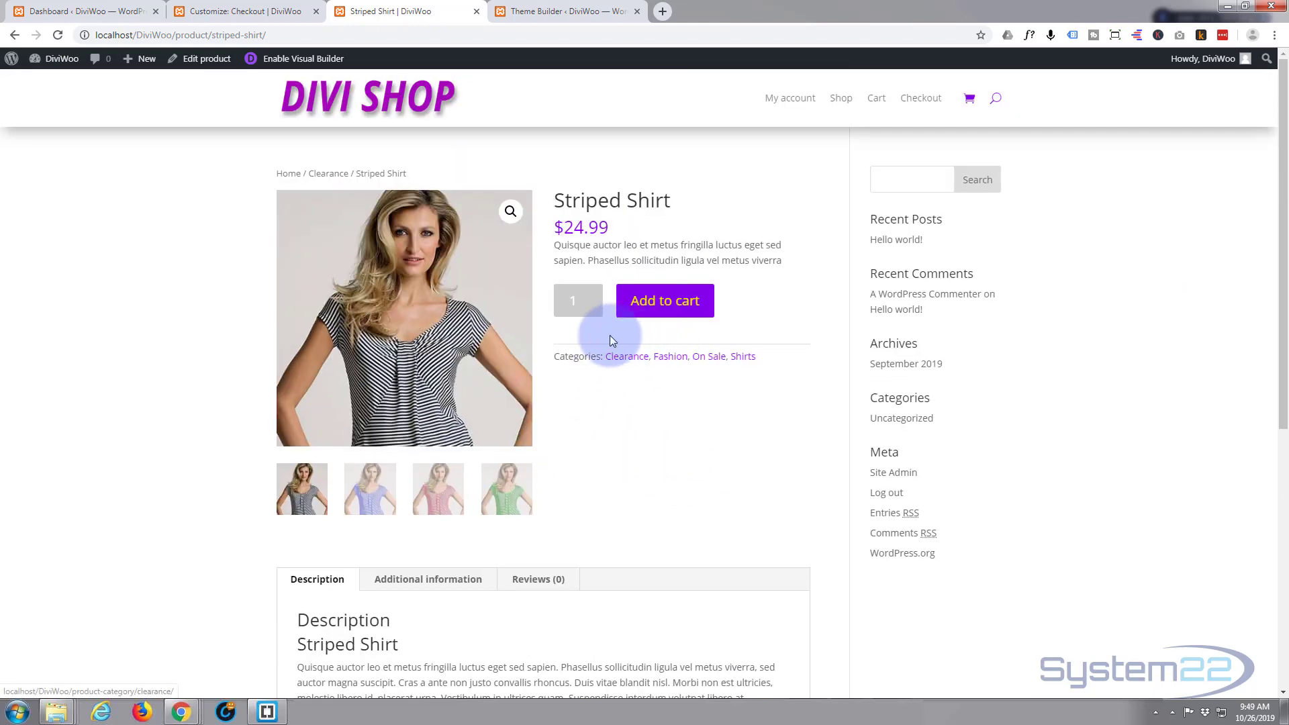
Return to the shop's home page, open the Classic Shoes product and examine its custom template design.
click(329, 108)
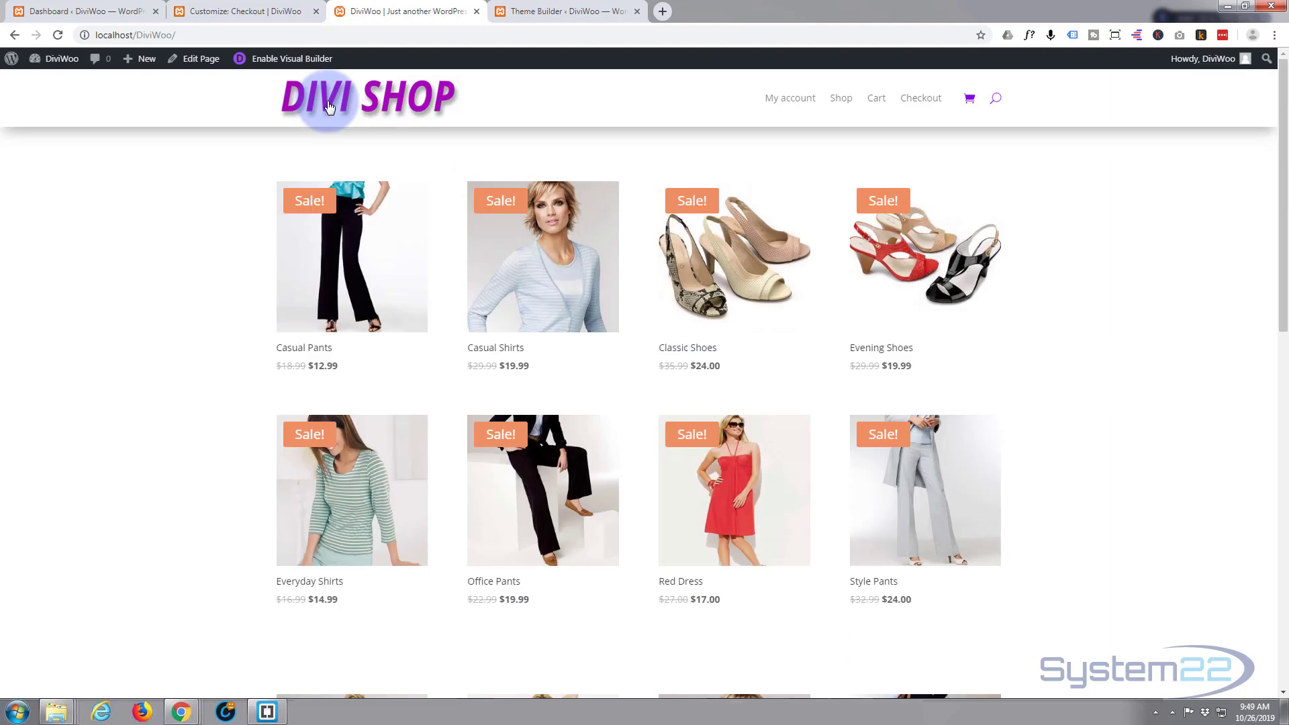
click(751, 292)
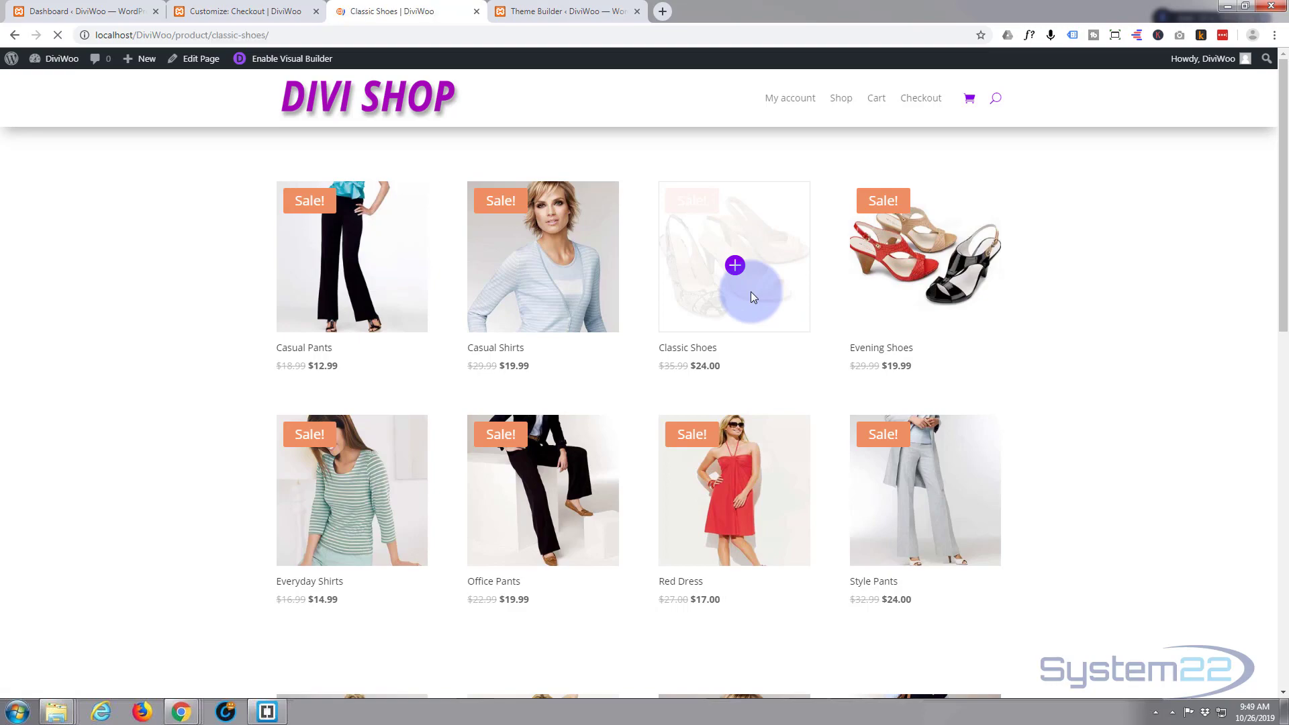
scroll(53, 406, down, 8)
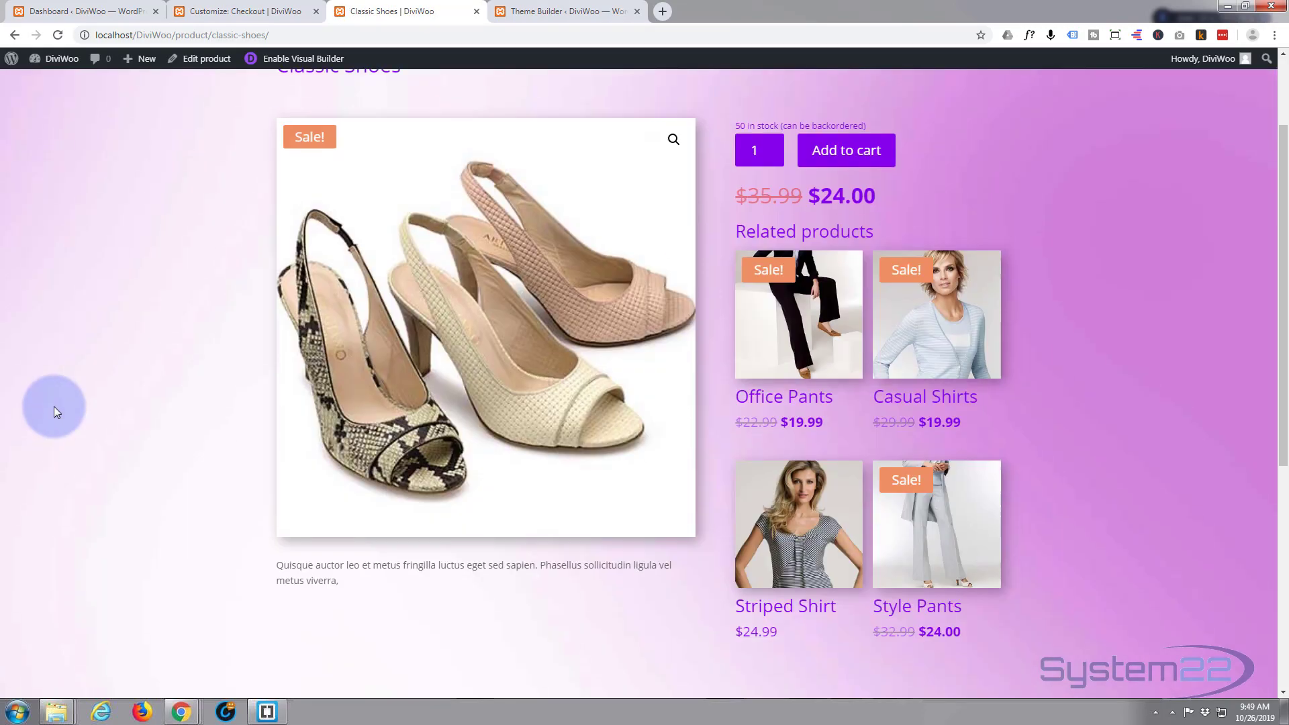
scroll(56, 415, up, 9)
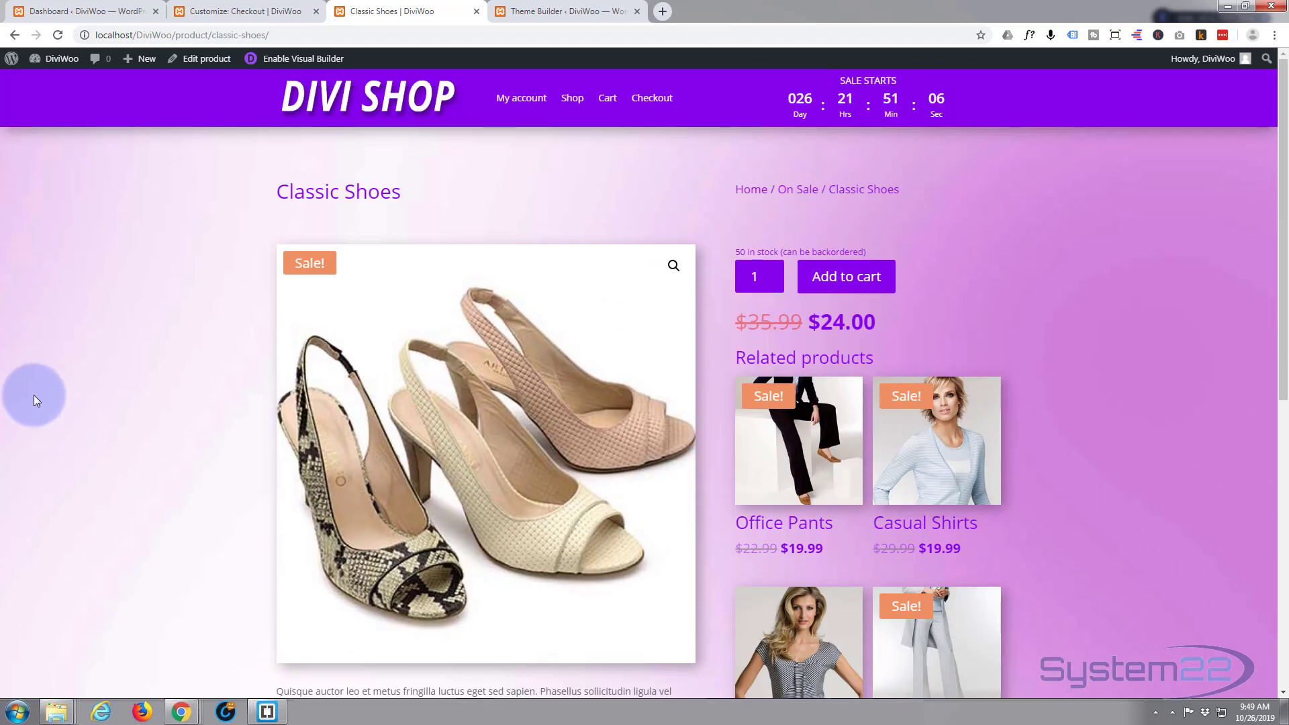
In the Theme Builder, review which pages the Cart template can be used on and close its settings without saving.
click(333, 108)
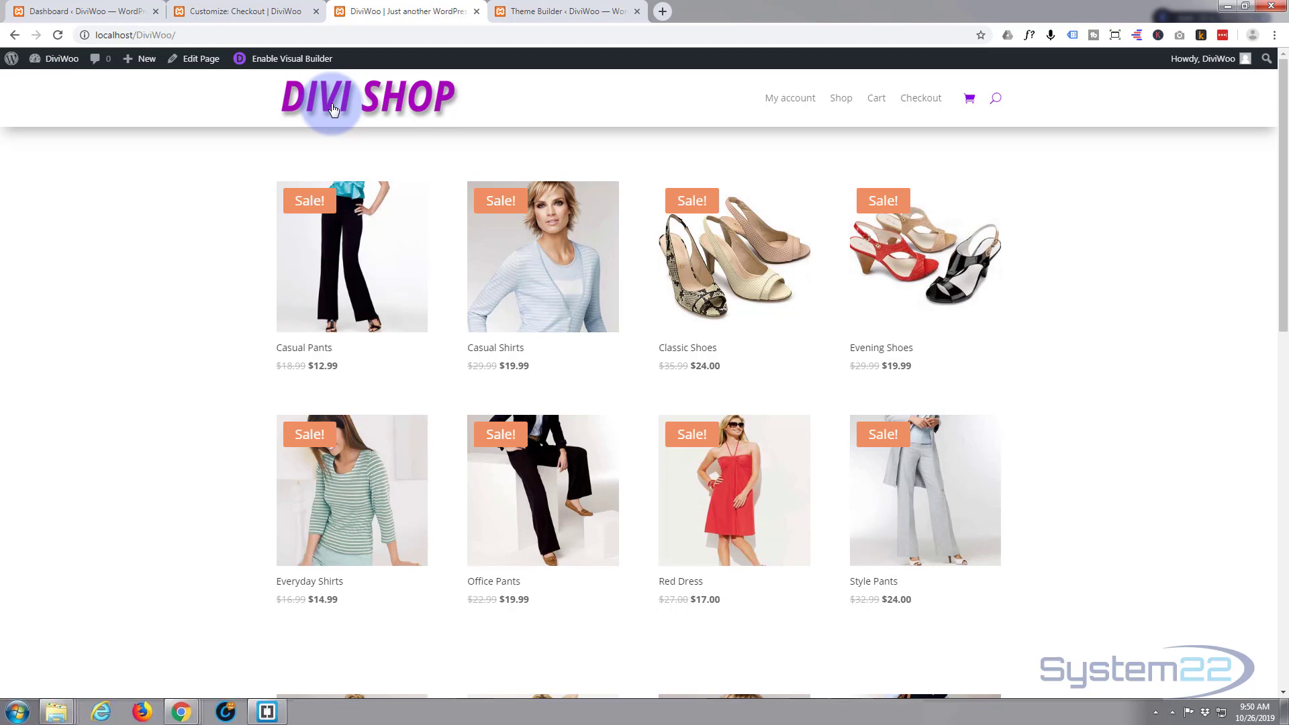
click(574, 12)
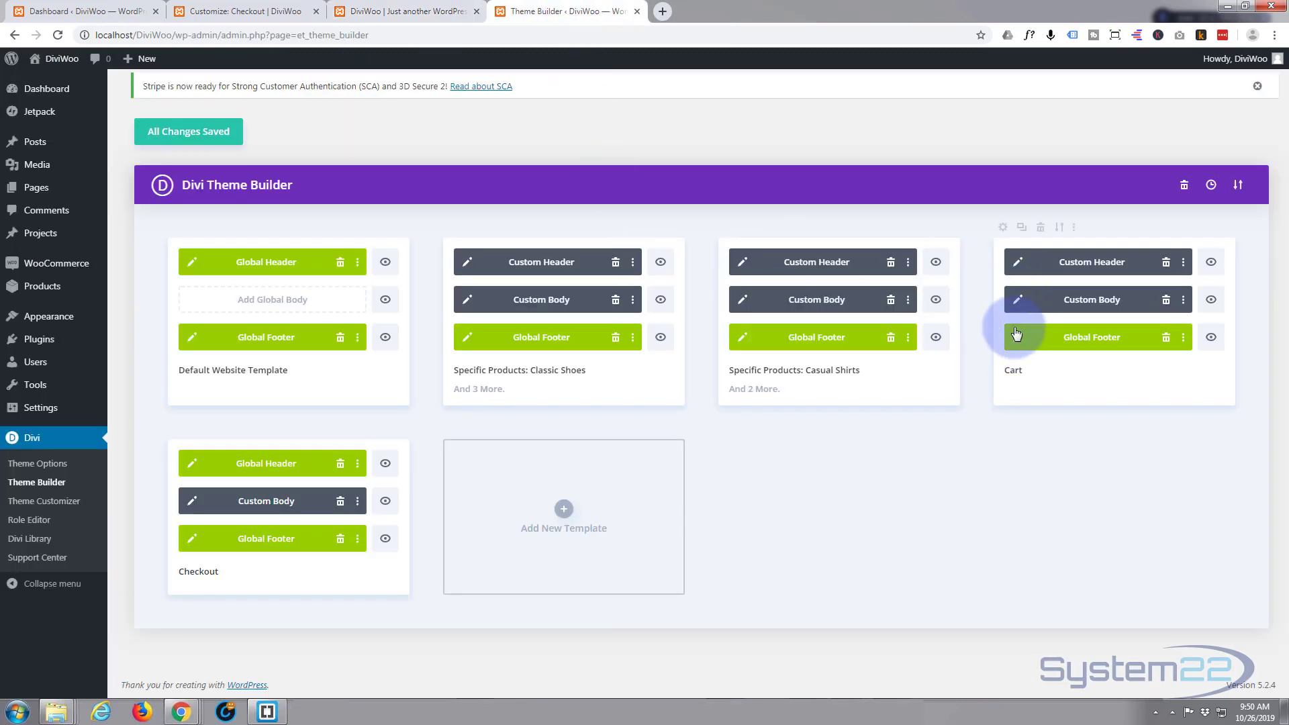
click(1003, 229)
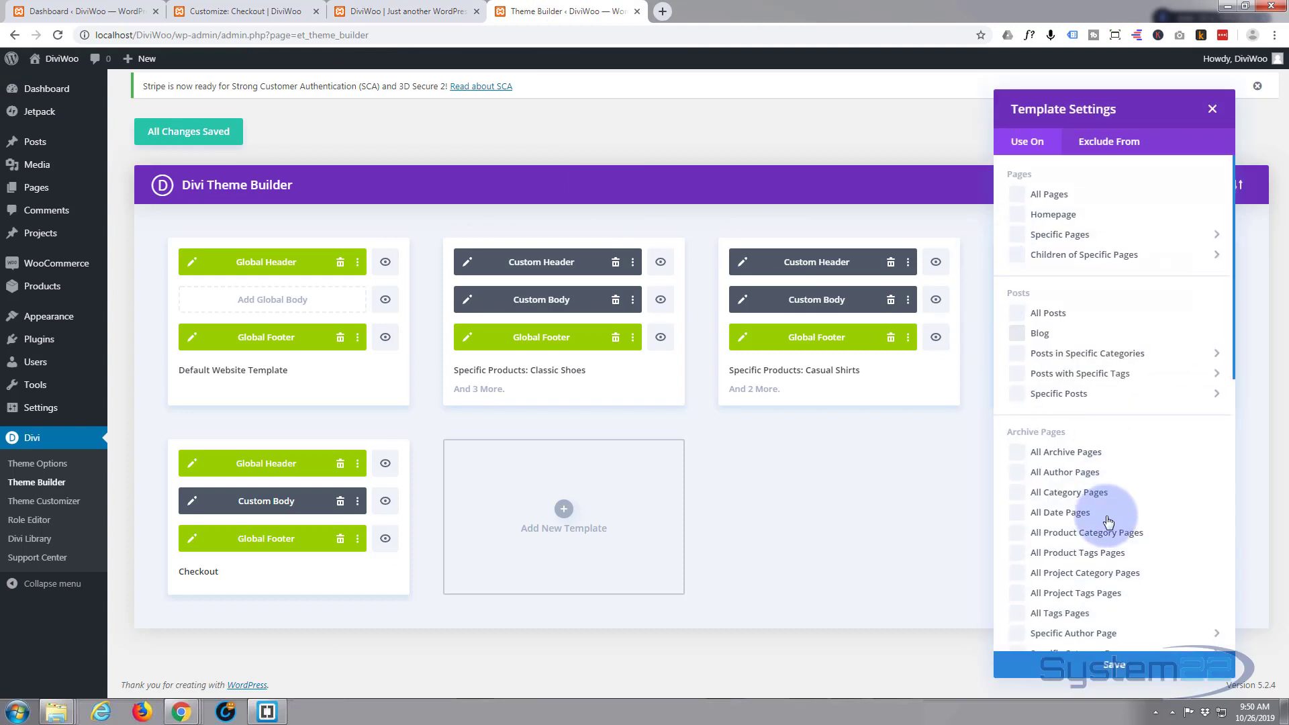
scroll(1099, 524, down, 3)
scroll(1099, 524, down, 4)
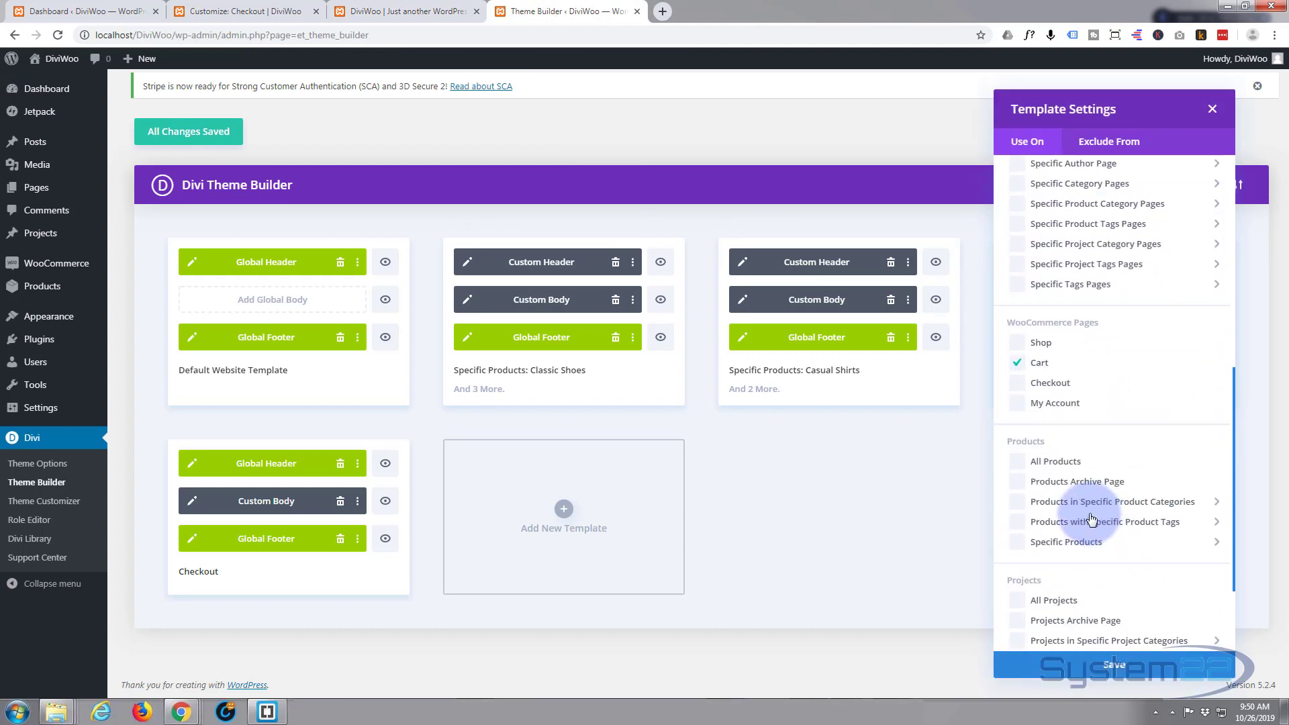
click(1043, 530)
click(1014, 595)
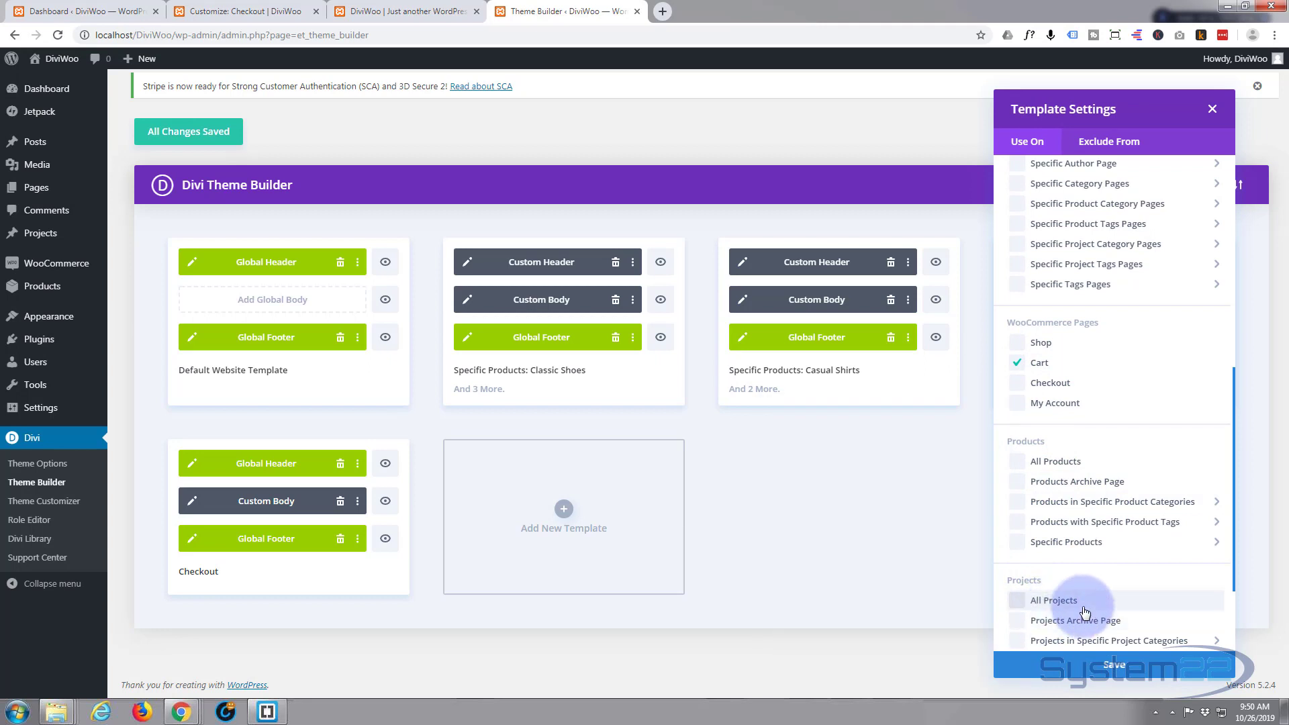
click(1212, 109)
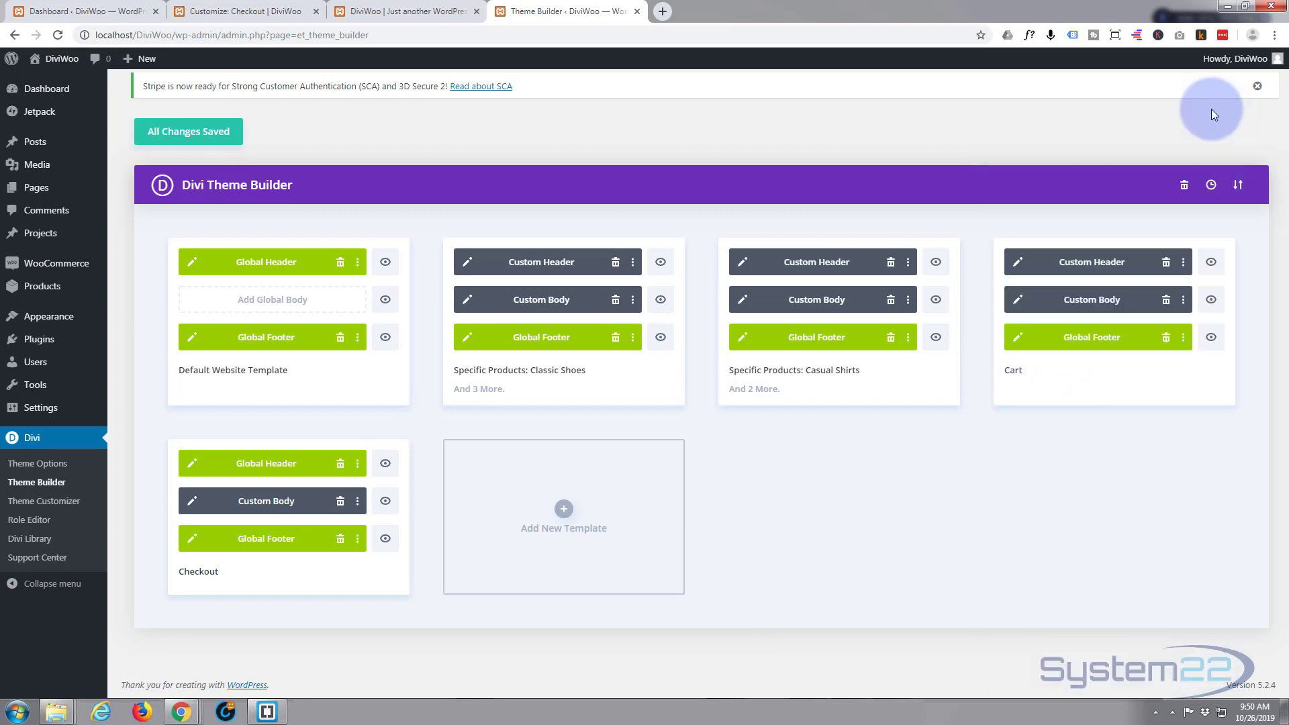